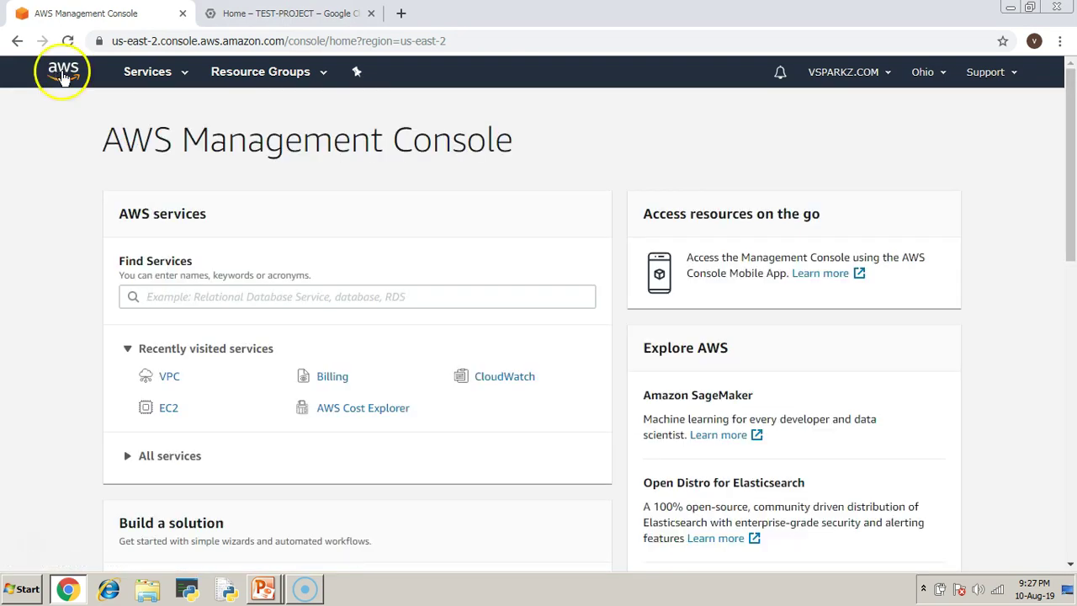
- Go to the VPC service's list of existing VPCs
left_click(133, 73)
scroll(212, 225, "down", 2)
scroll(212, 226, "down", 3)
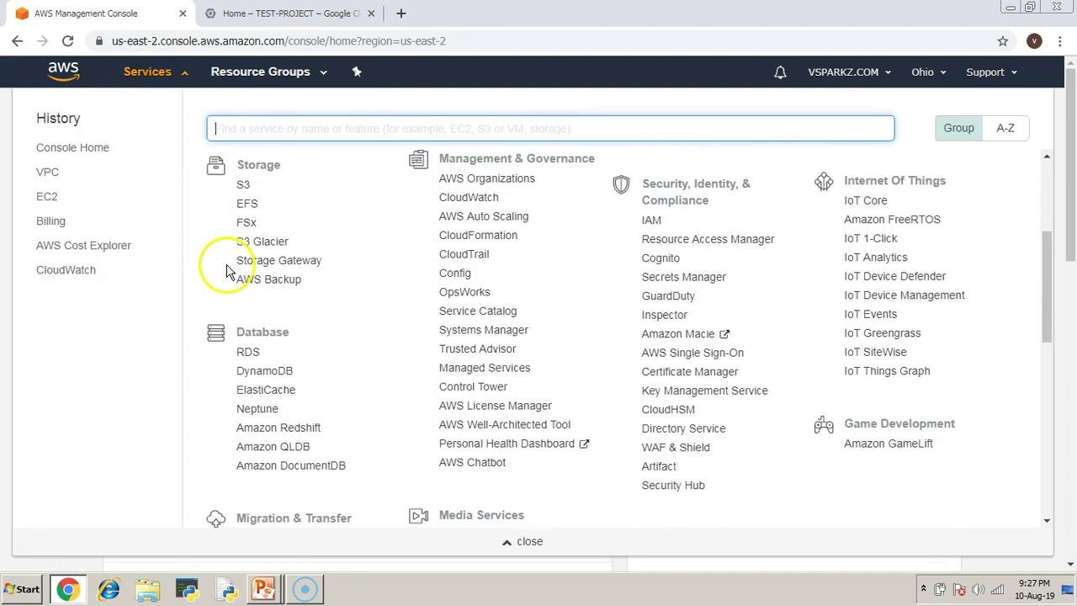
scroll(225, 268, "down", 3)
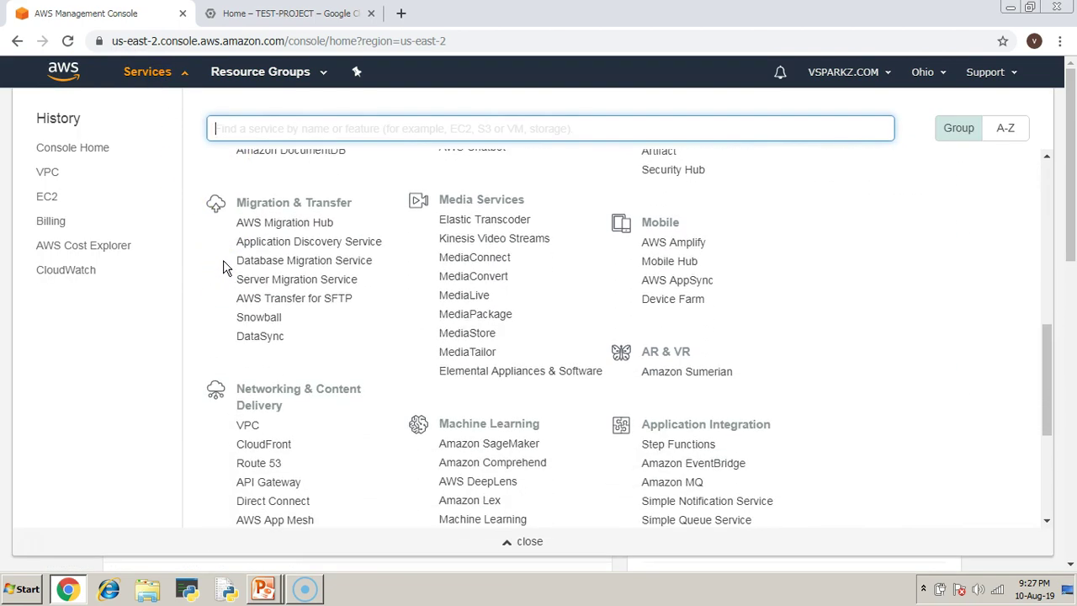
left_click(251, 425)
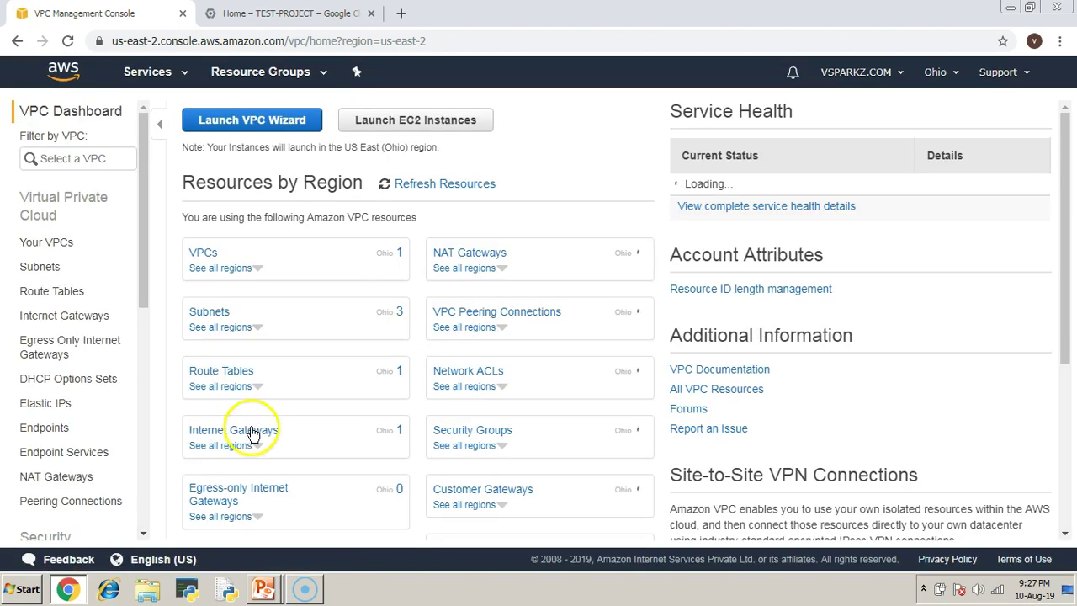
left_click(48, 243)
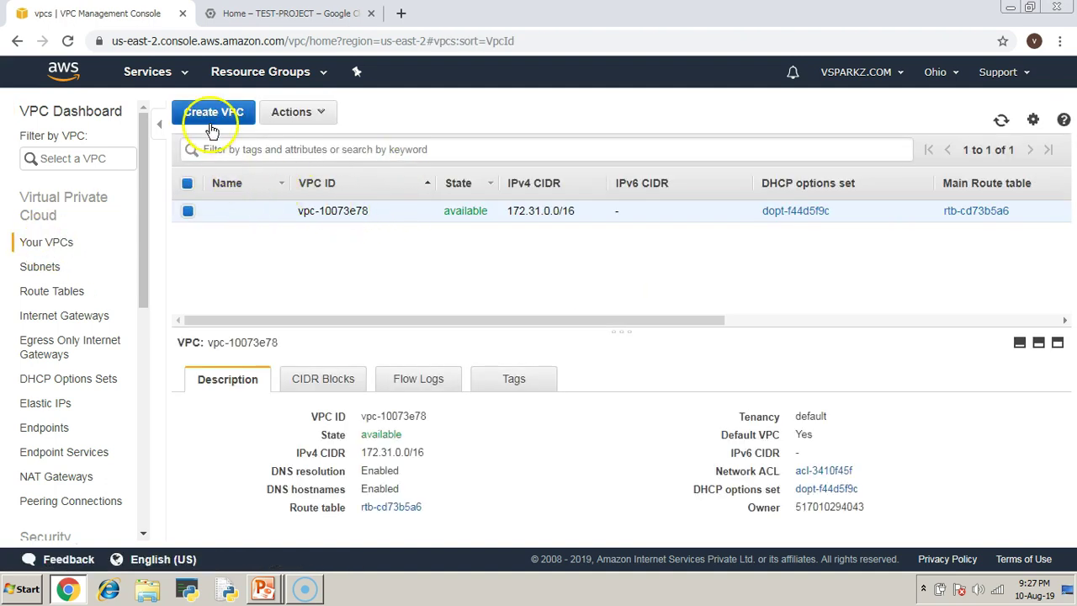
- Create a VPC named VPC-1 with IPv4 CIDR 172.19.0.0/16
left_click(213, 112)
left_click(255, 238)
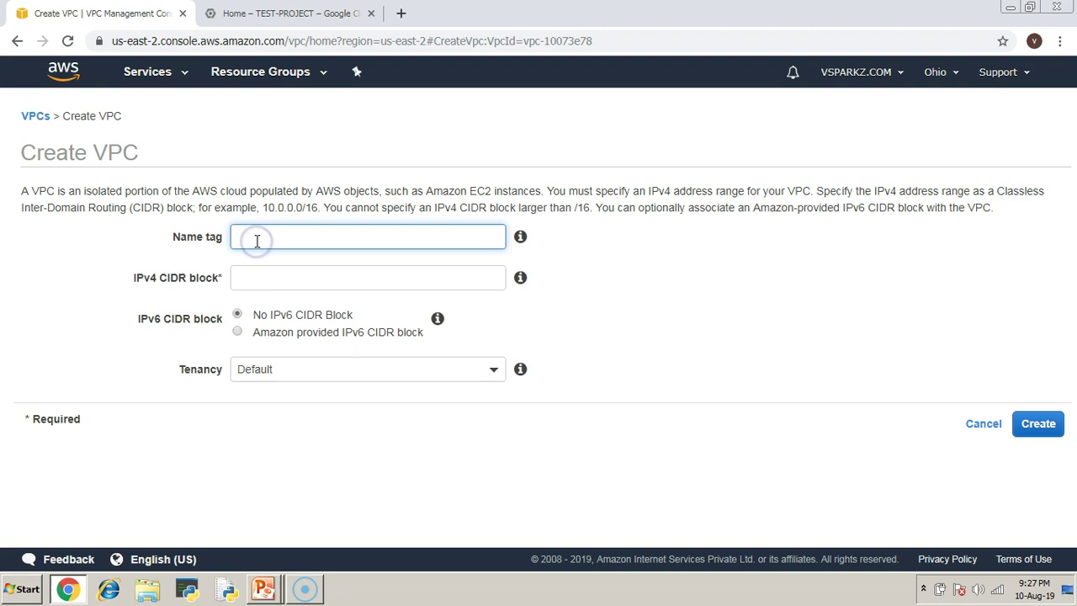
key("Tab")
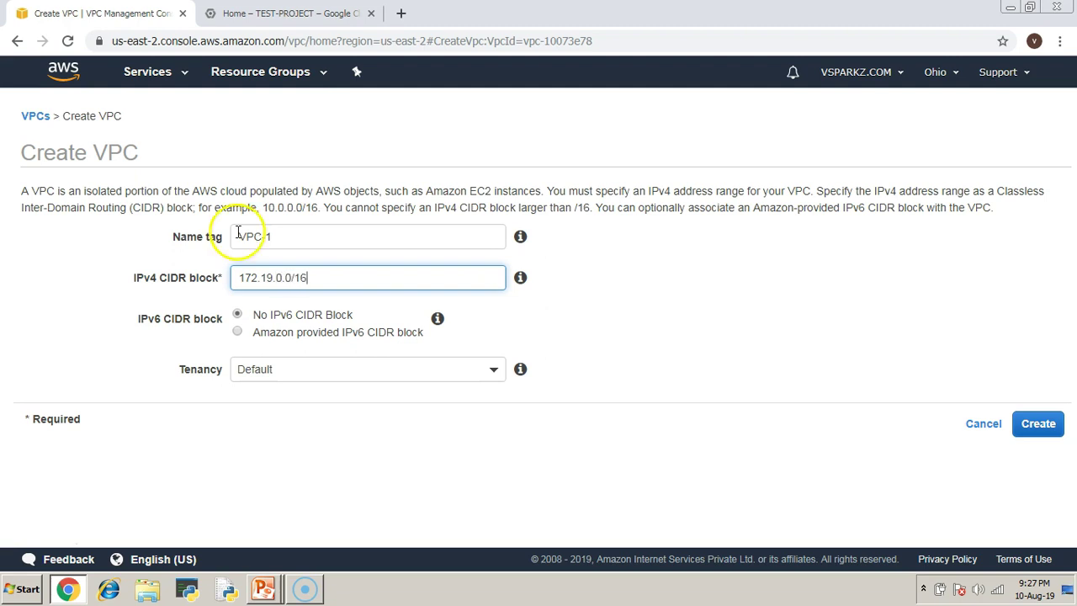
left_click(1033, 422)
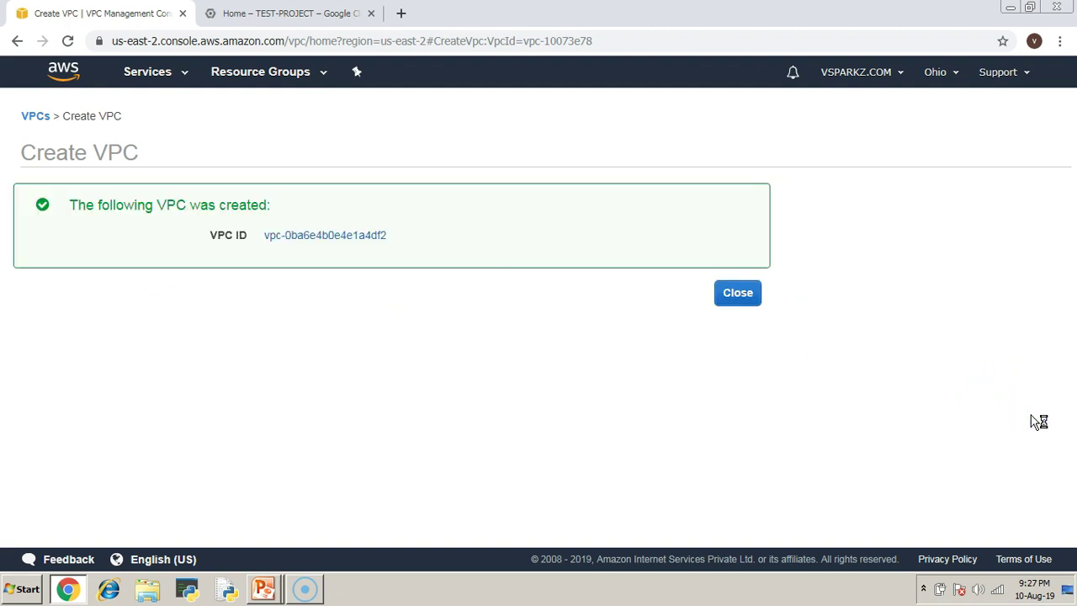
left_click(738, 292)
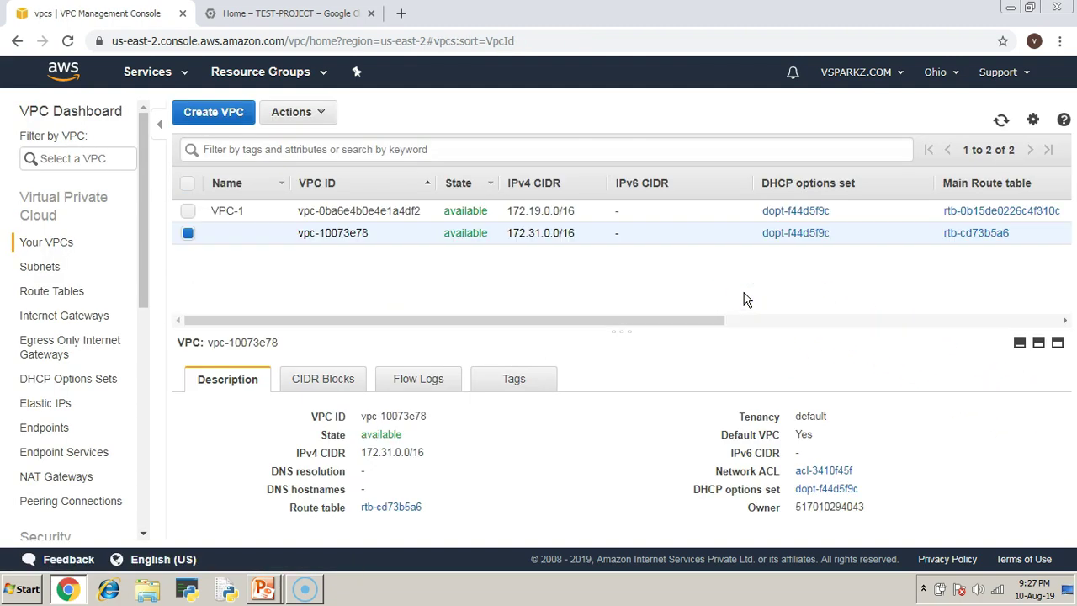
left_click(44, 266)
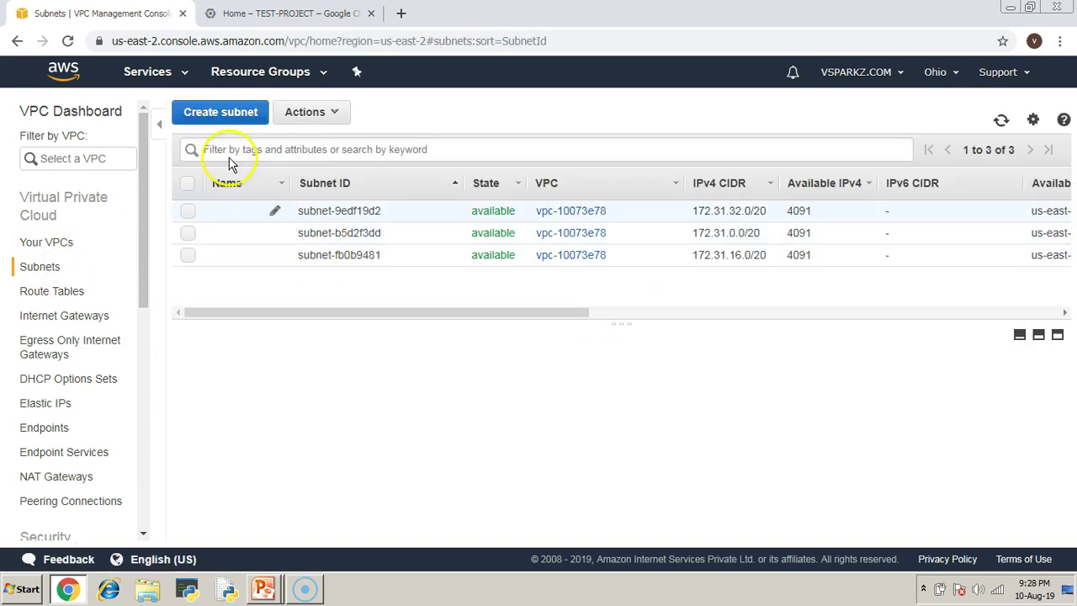
- Create Subnet-1 in VPC-1, zone us-east-2a, with CIDR 172.19.1.0/24
left_click(217, 112)
left_click(270, 230)
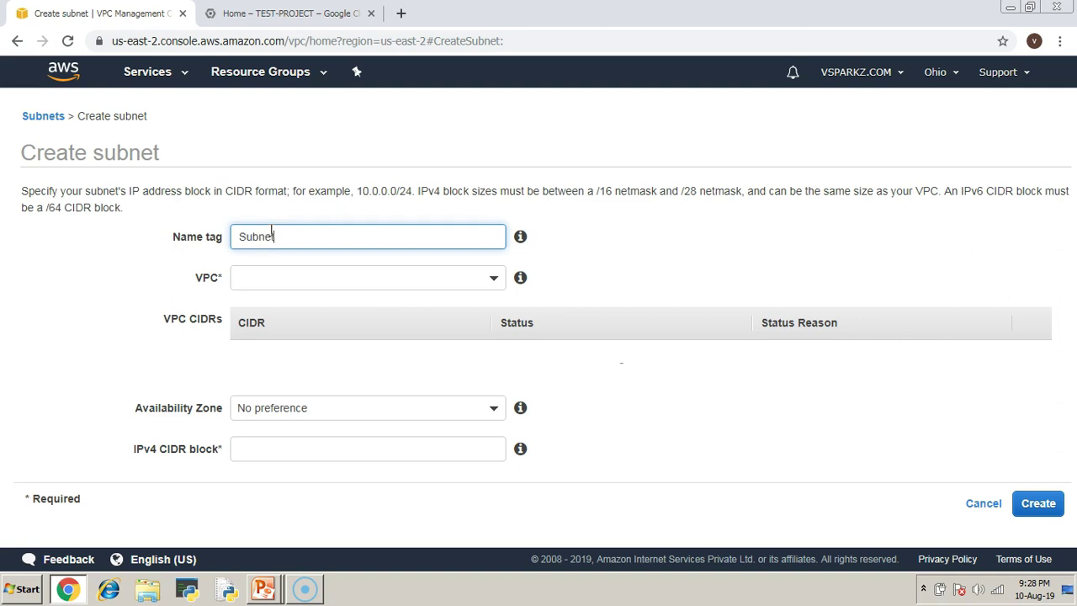
left_click(497, 278)
left_click(452, 345)
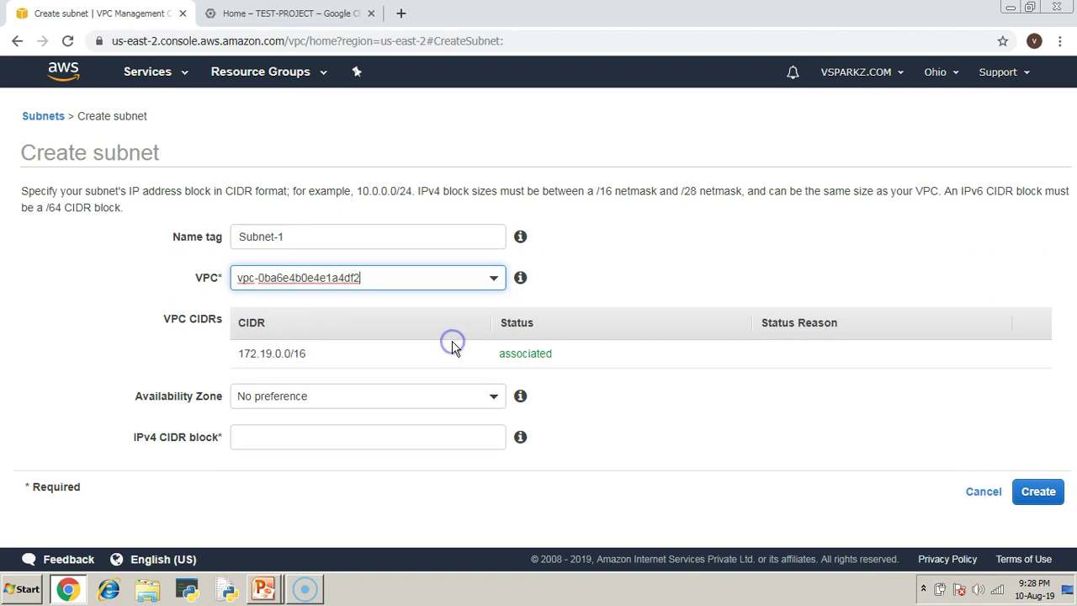
left_click(318, 436)
left_click(334, 394)
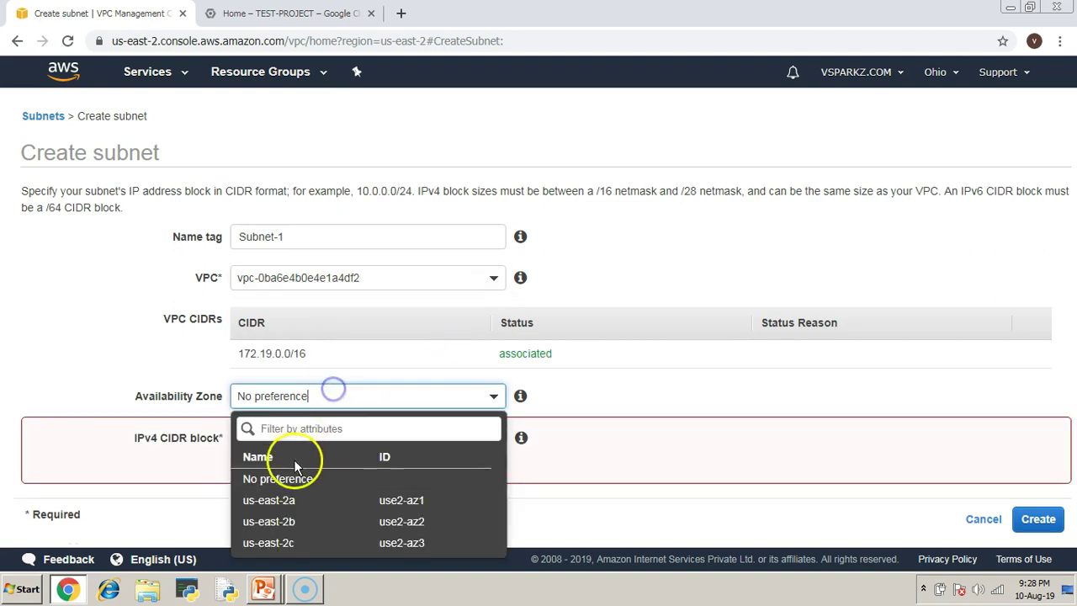
left_click(284, 502)
left_click(268, 435)
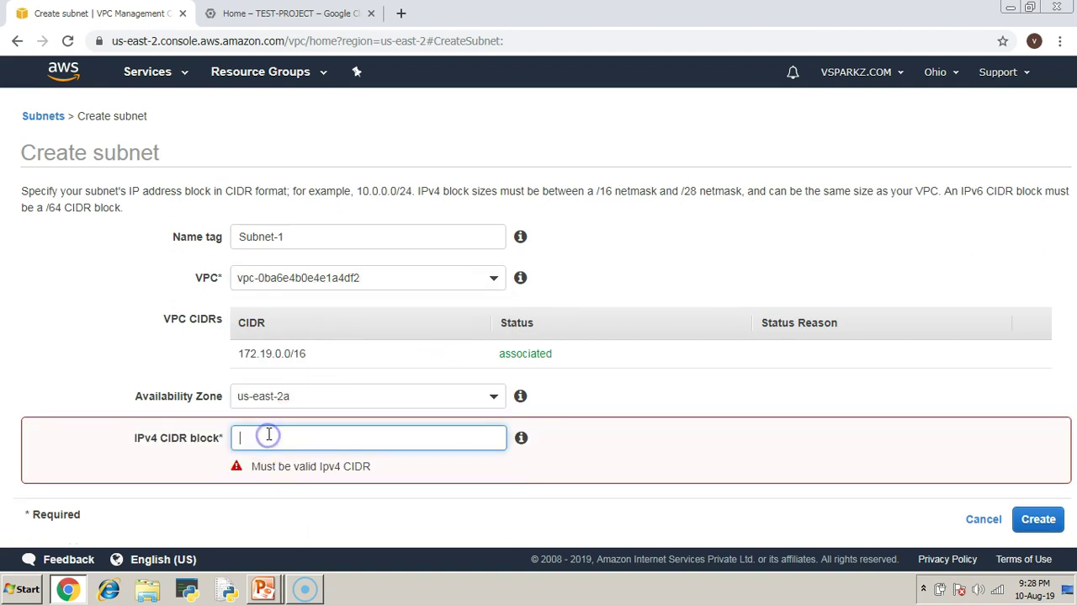
type("172.19.1.0/24")
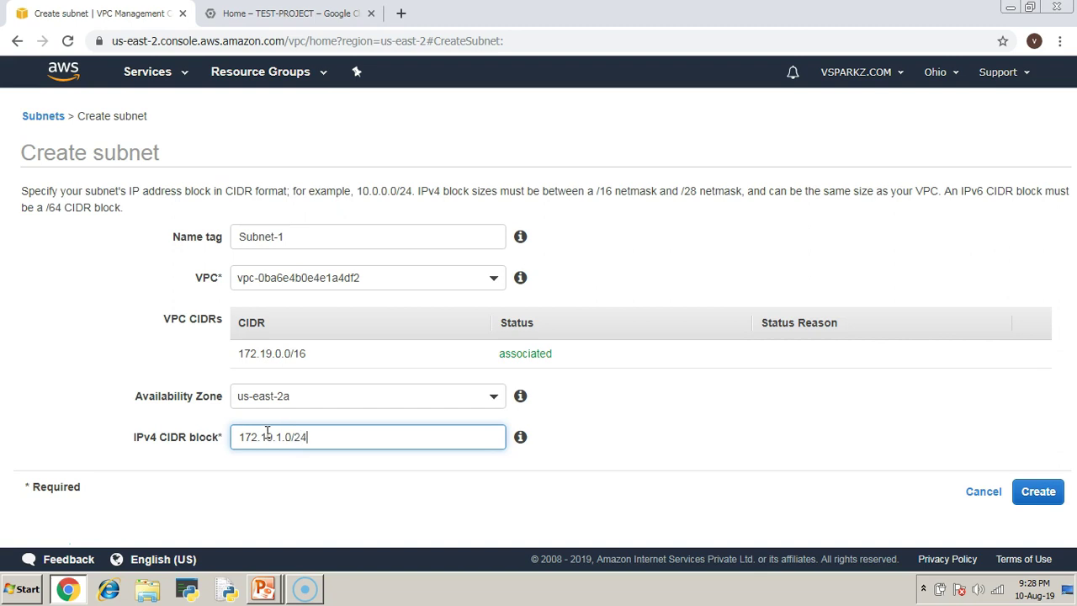
left_click(1052, 498)
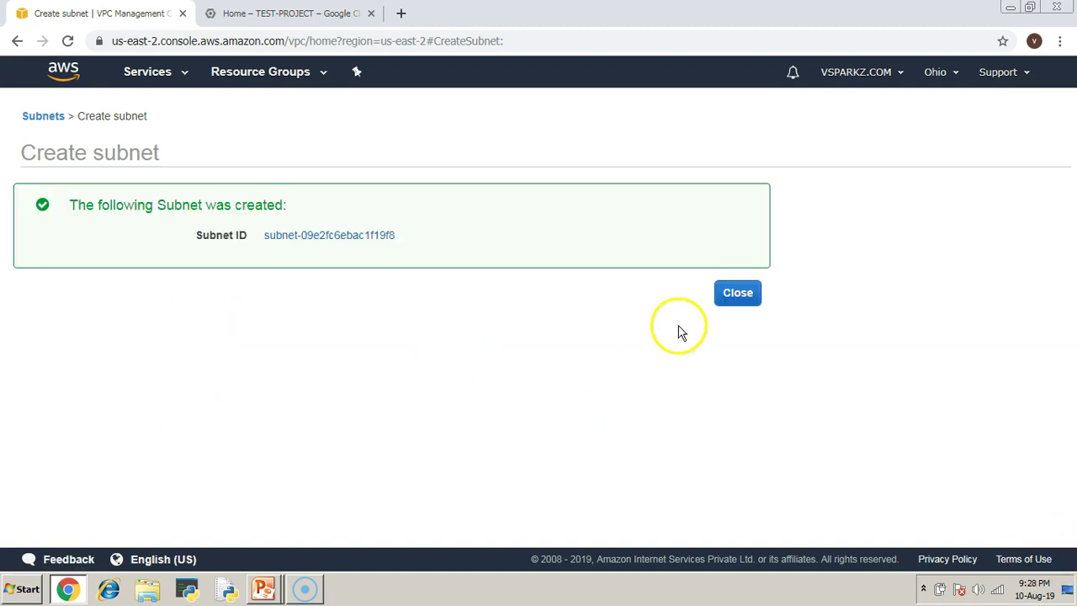
left_click(726, 295)
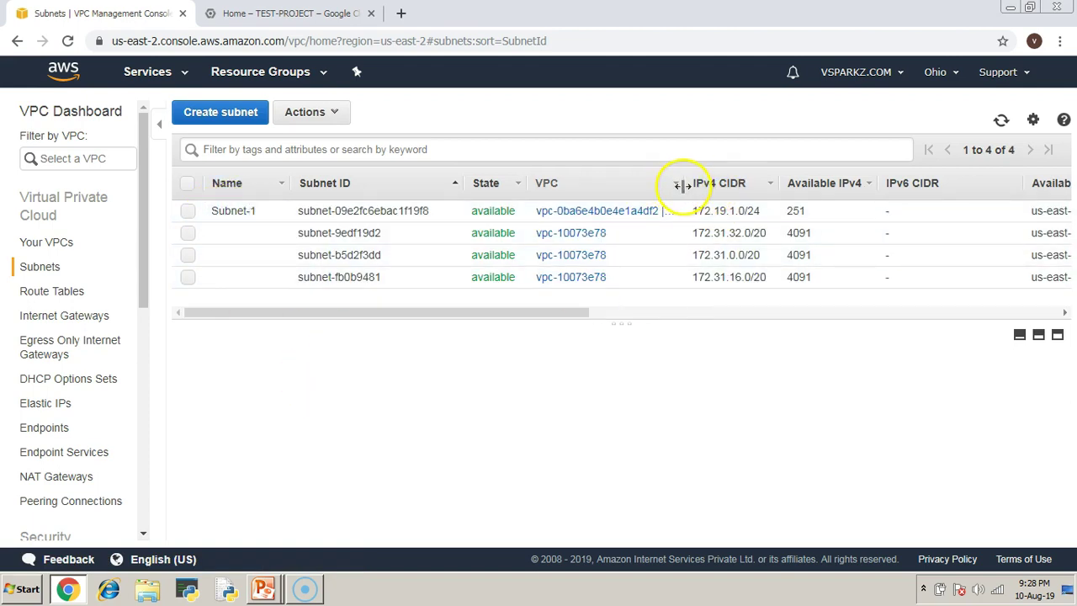
- Widen the subnet list's VPC column to show full VPC names
left_click_drag(681, 185, 721, 183)
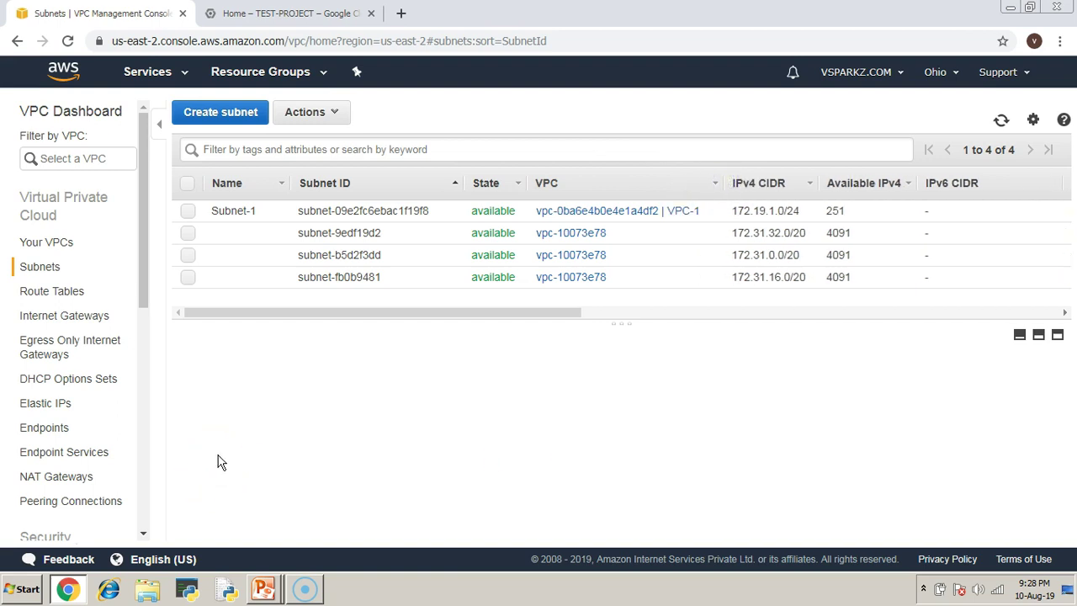
left_click(162, 77)
left_click(249, 199)
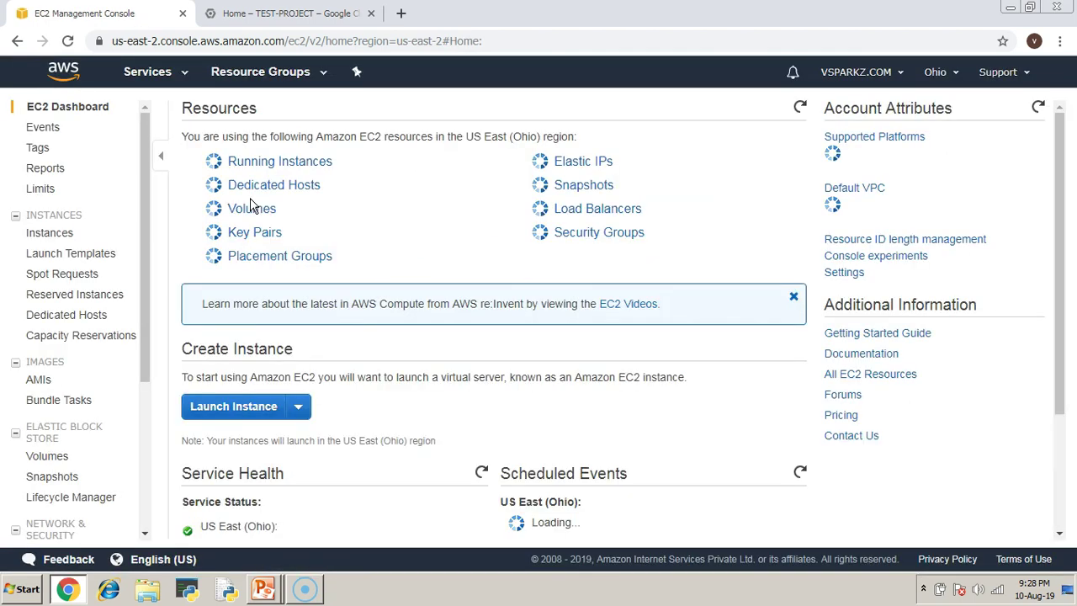
- Start an Amazon Linux 2 instance launch into VPC-1, keeping default storage and tags
left_click(228, 397)
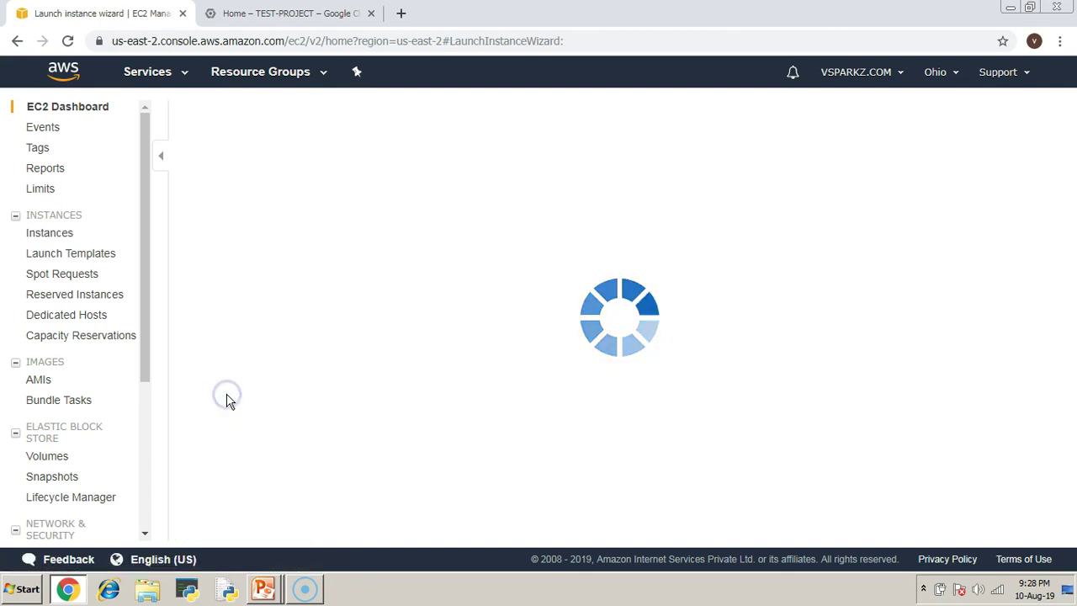
left_click(1008, 292)
left_click(963, 523)
left_click(393, 289)
left_click(390, 294)
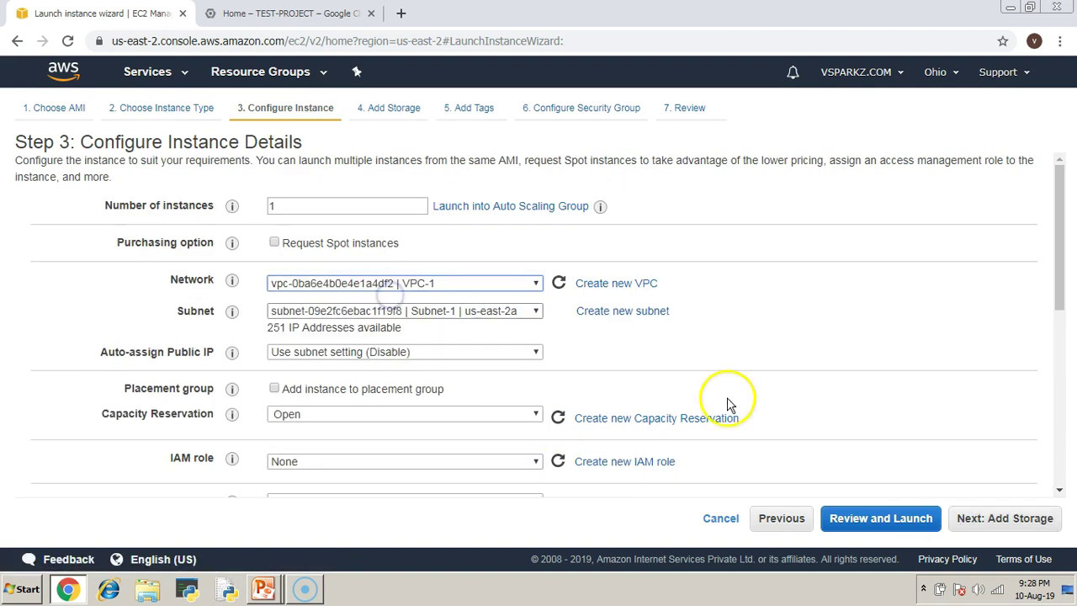
left_click(1007, 518)
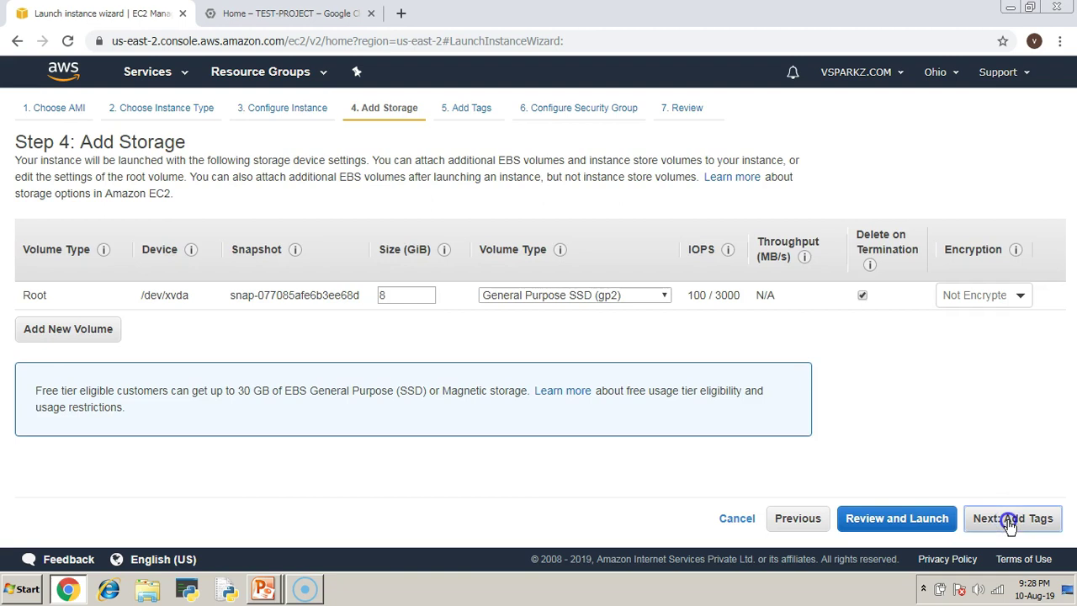
left_click(1009, 522)
left_click(1008, 519)
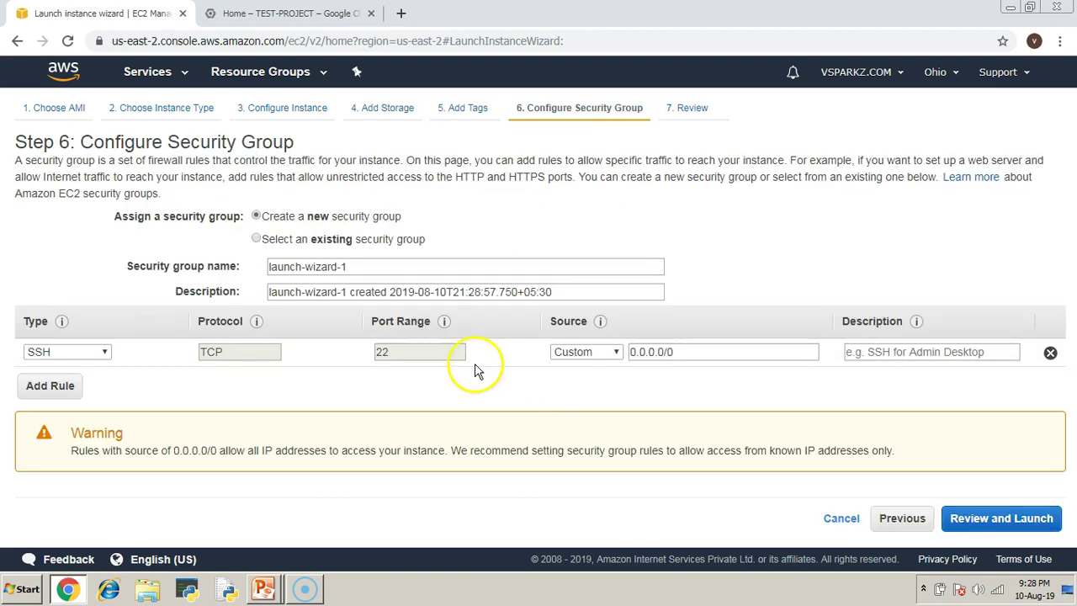
- Allow all traffic from anywhere in the security group and launch with the ohio-2 key pair
left_click(354, 264)
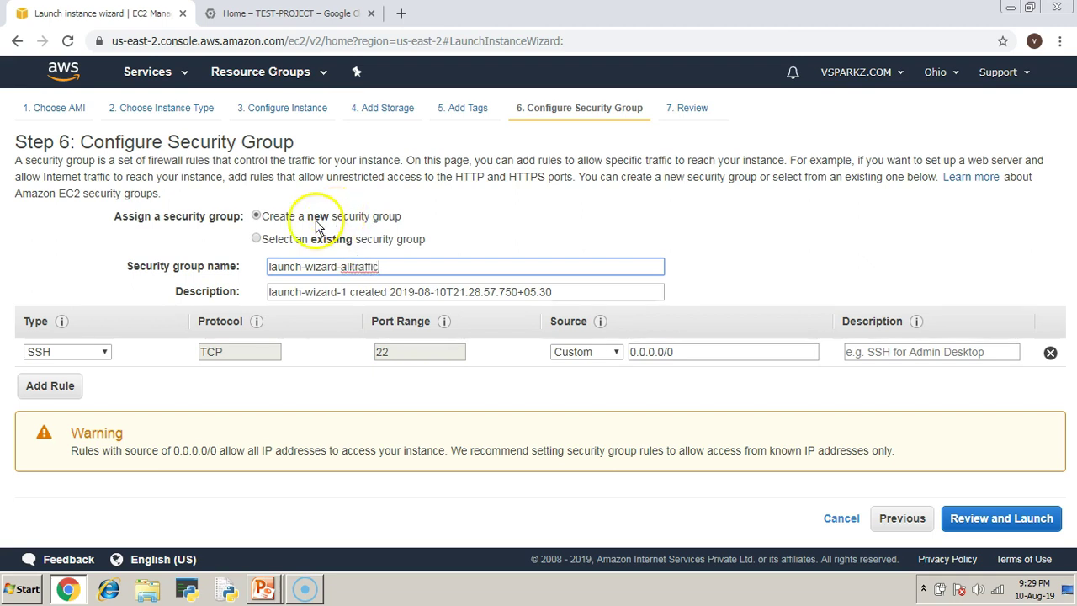
left_click(95, 351)
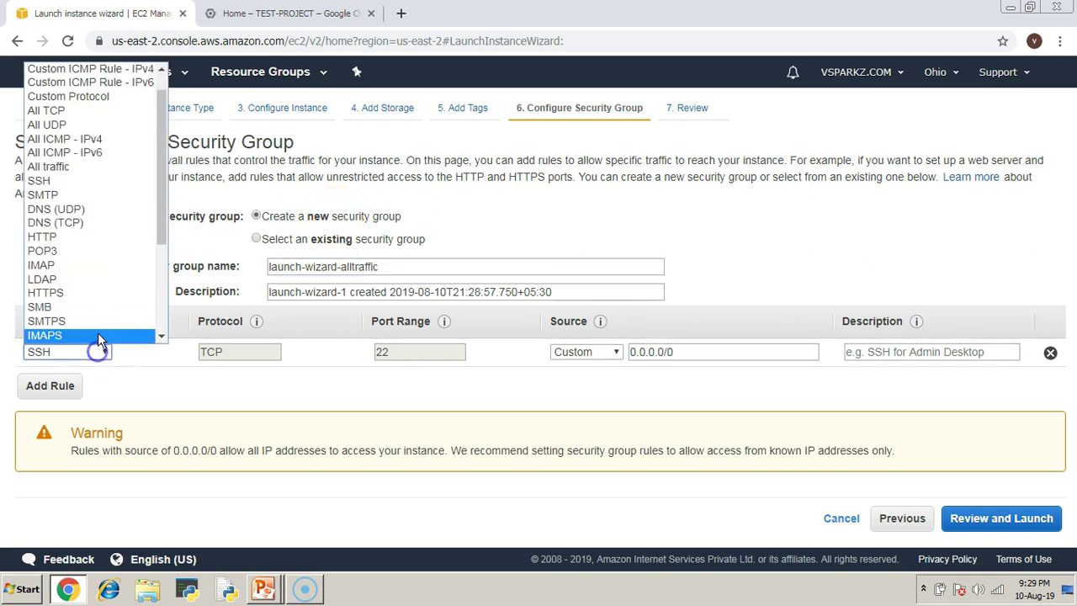
left_click(50, 167)
left_click(609, 357)
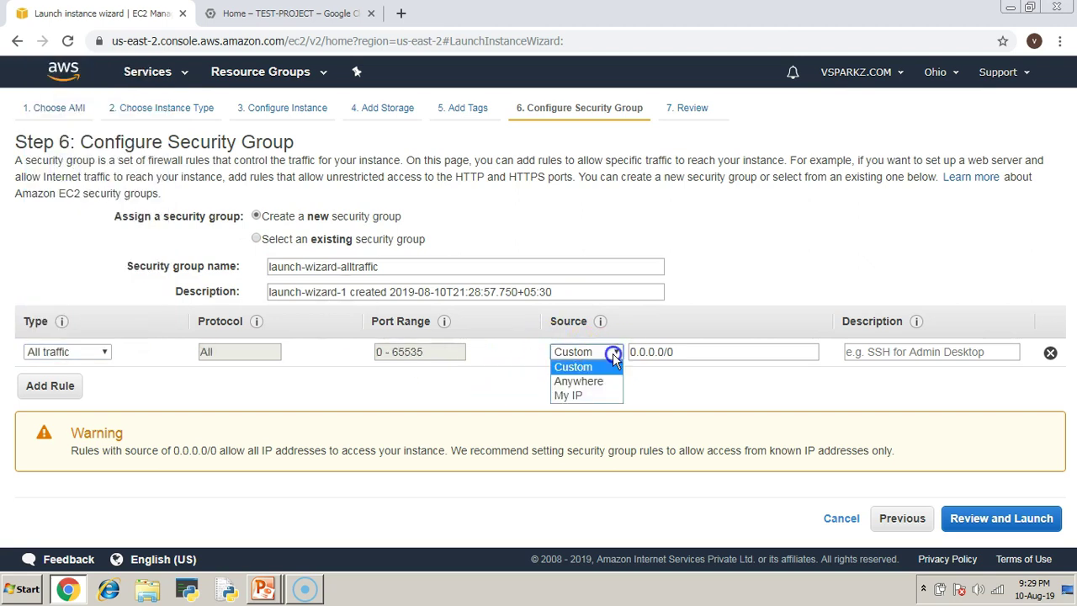
left_click(595, 383)
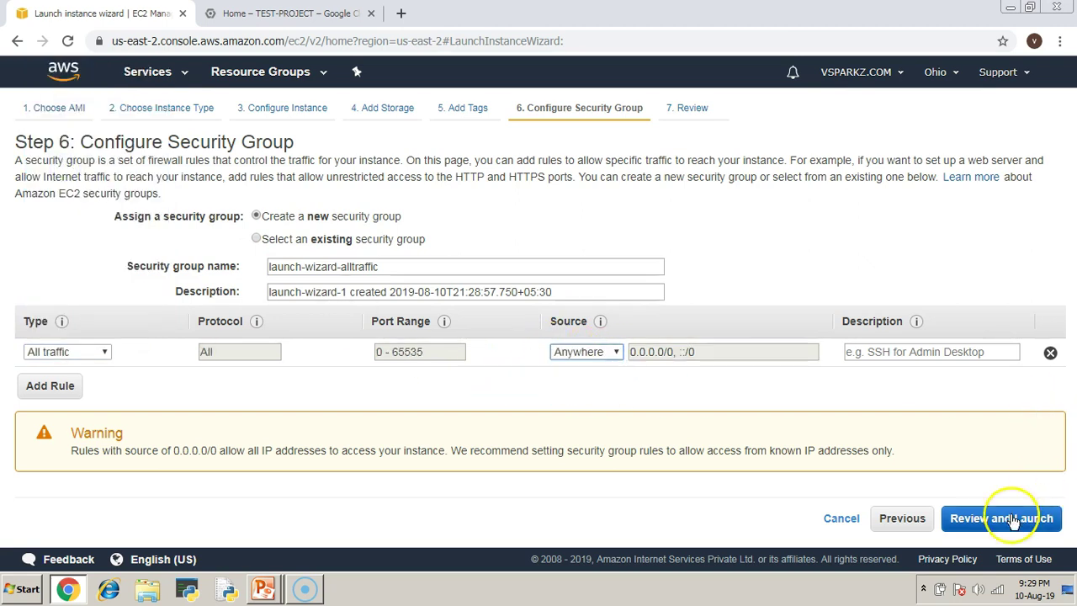
left_click(1009, 517)
left_click(1019, 516)
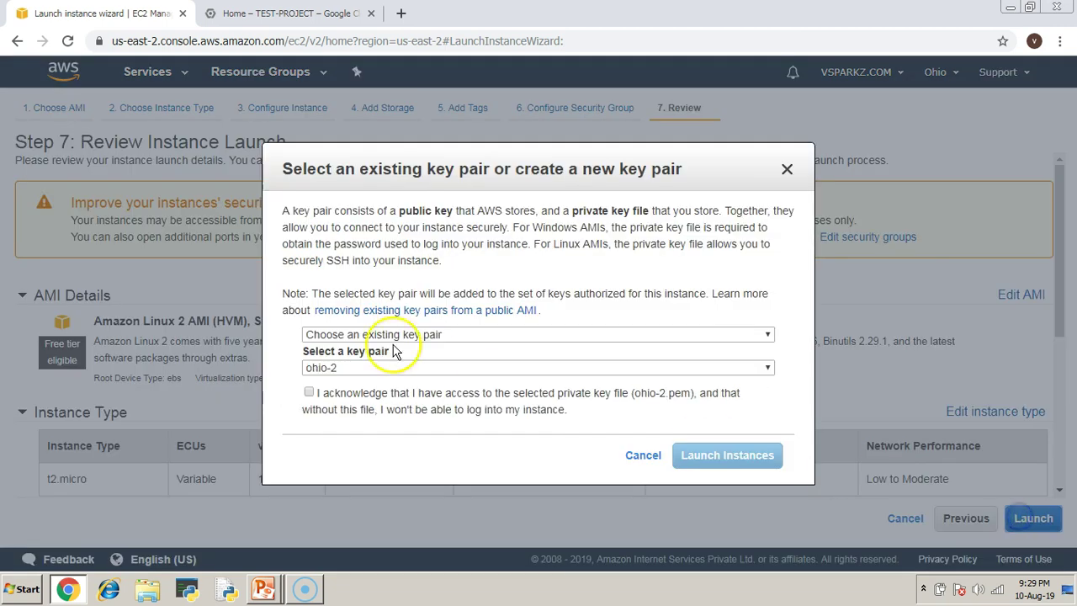
left_click(335, 394)
left_click(741, 460)
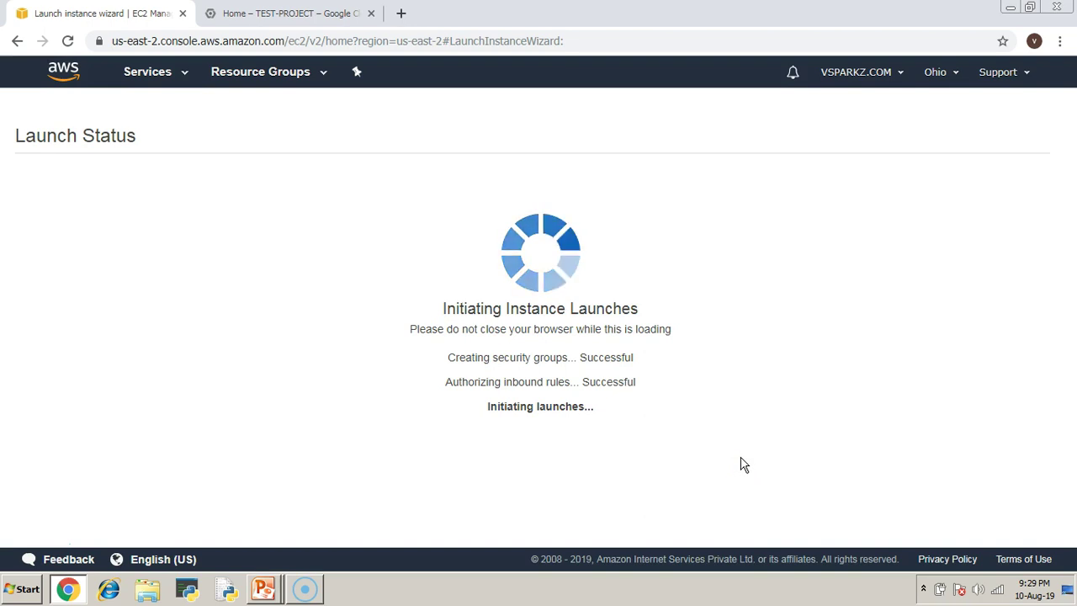
- Name the new instance vm-1 and enlarge its details pane
left_click(357, 221)
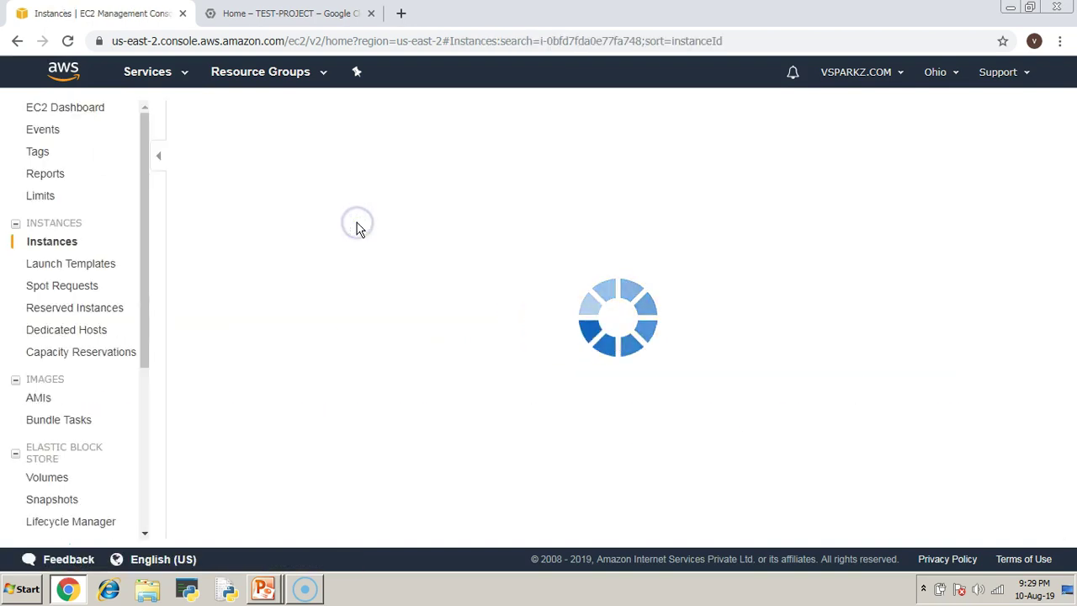
left_click(356, 149)
left_click(421, 286)
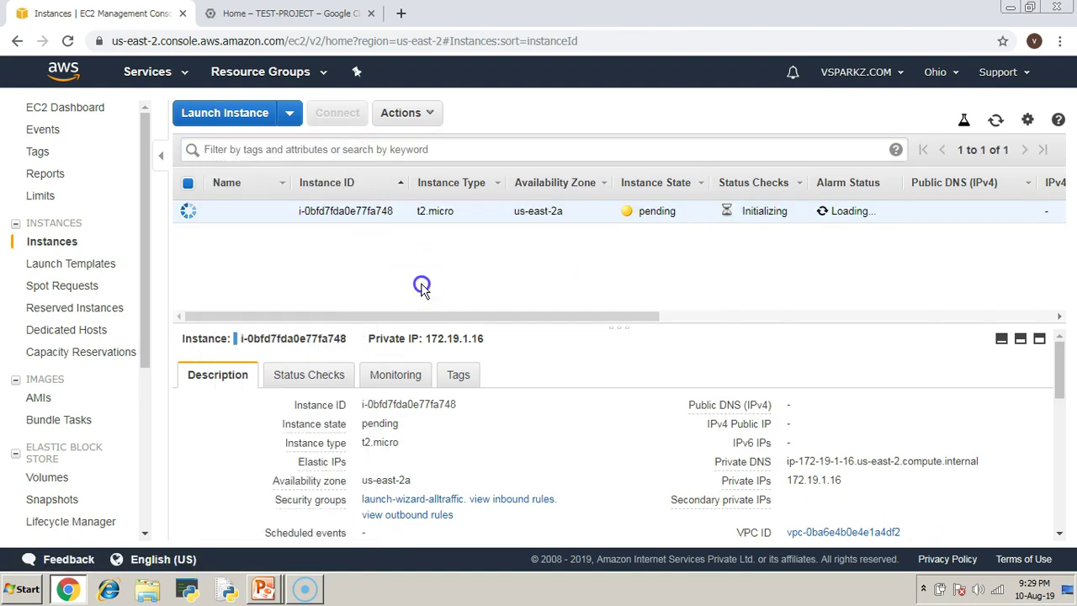
left_click(278, 210)
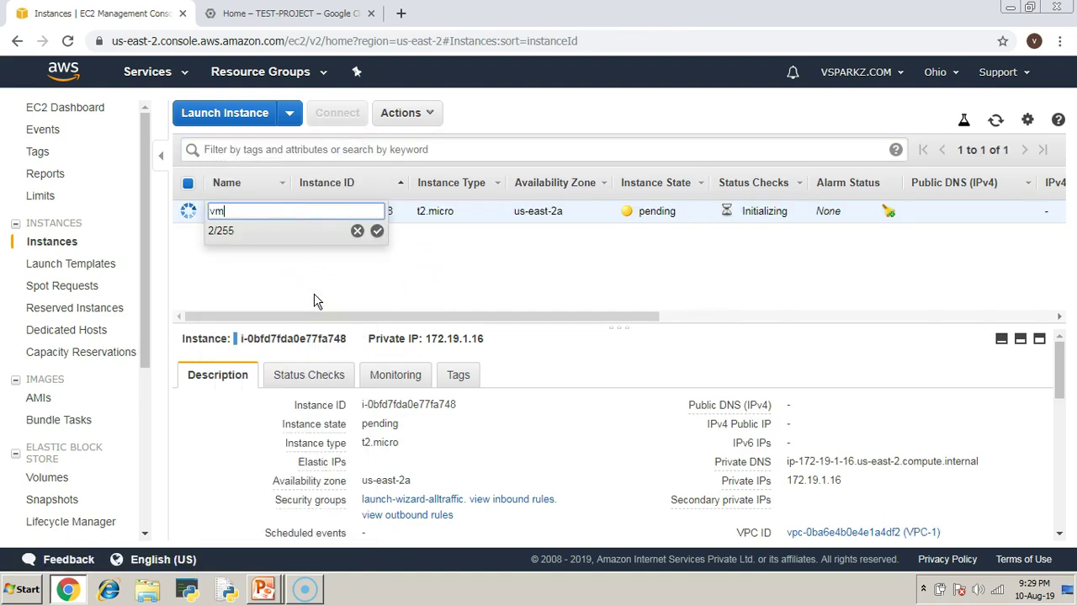
type("vm-1")
key("Return")
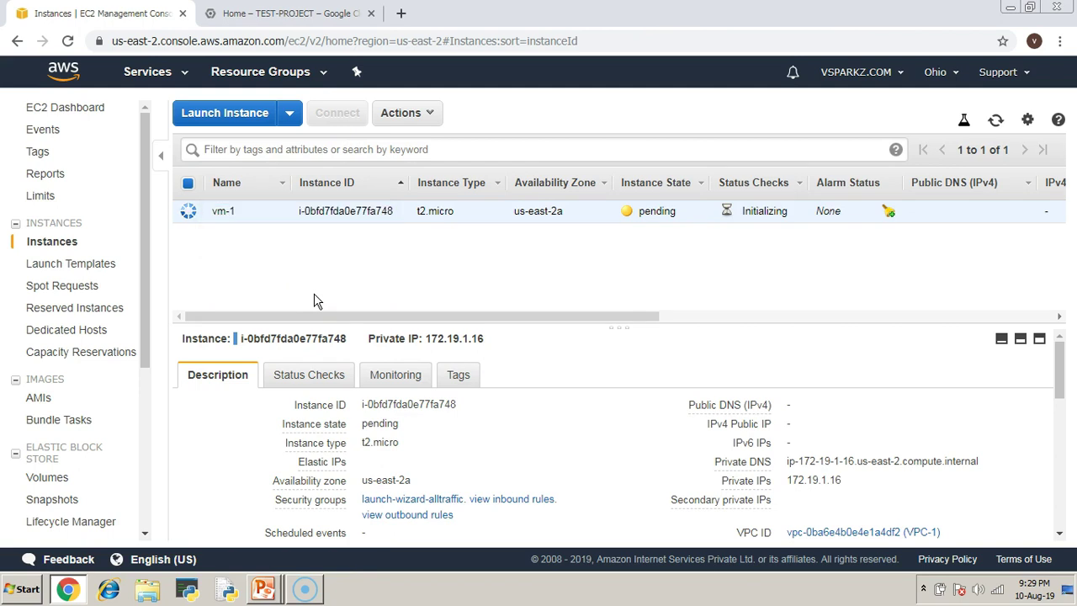
left_click_drag(620, 325, 611, 249)
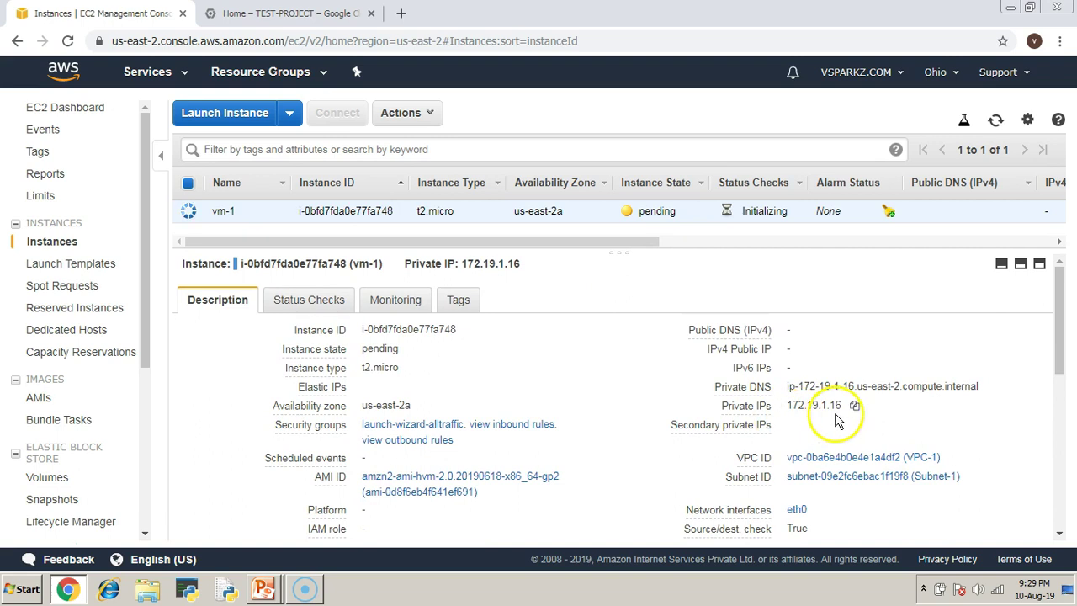
- Advance the slide show to the Step 2 GCP slide, then return to the GCP dashboard
key("alt+Tab")
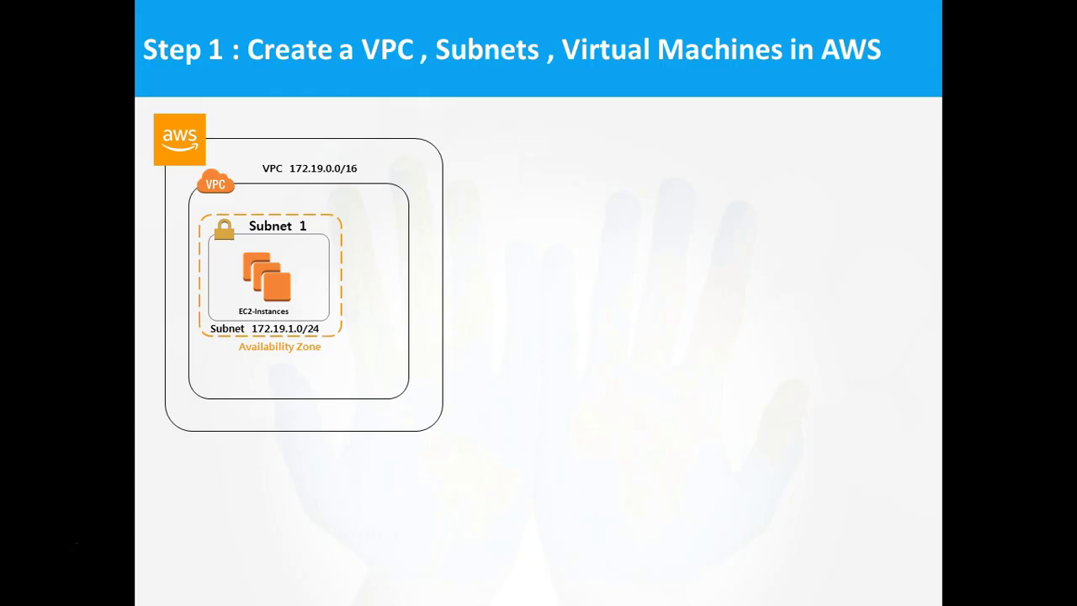
key("Right")
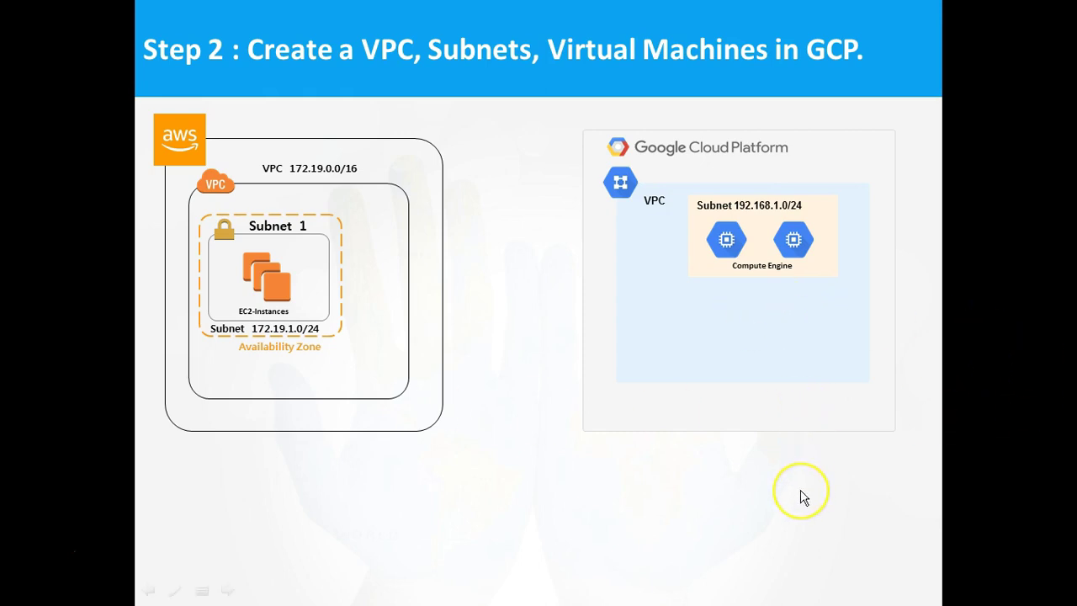
key("alt+Tab")
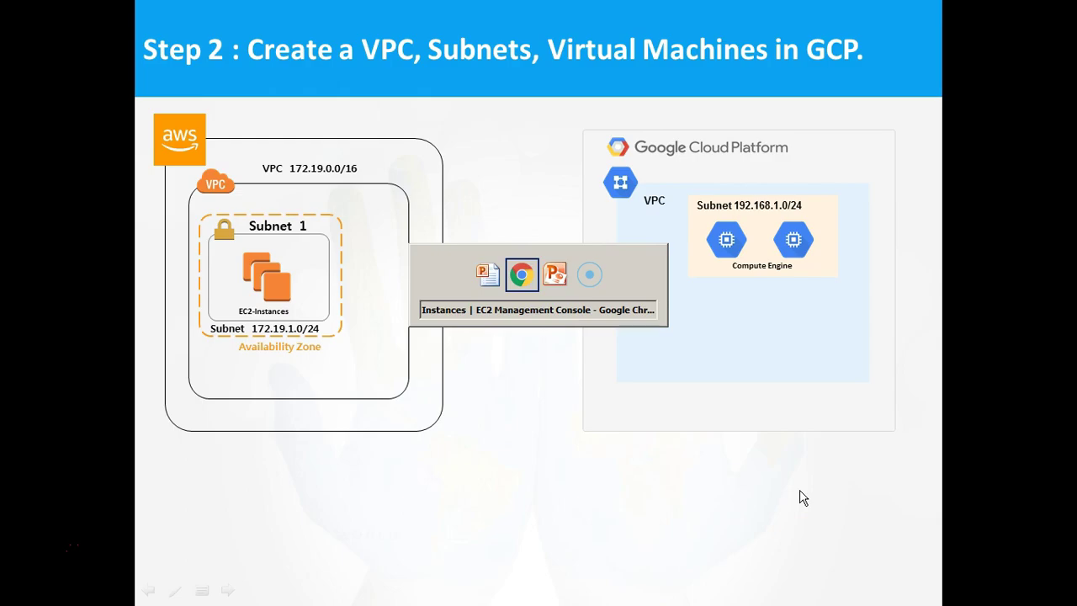
key("ctrl+Tab")
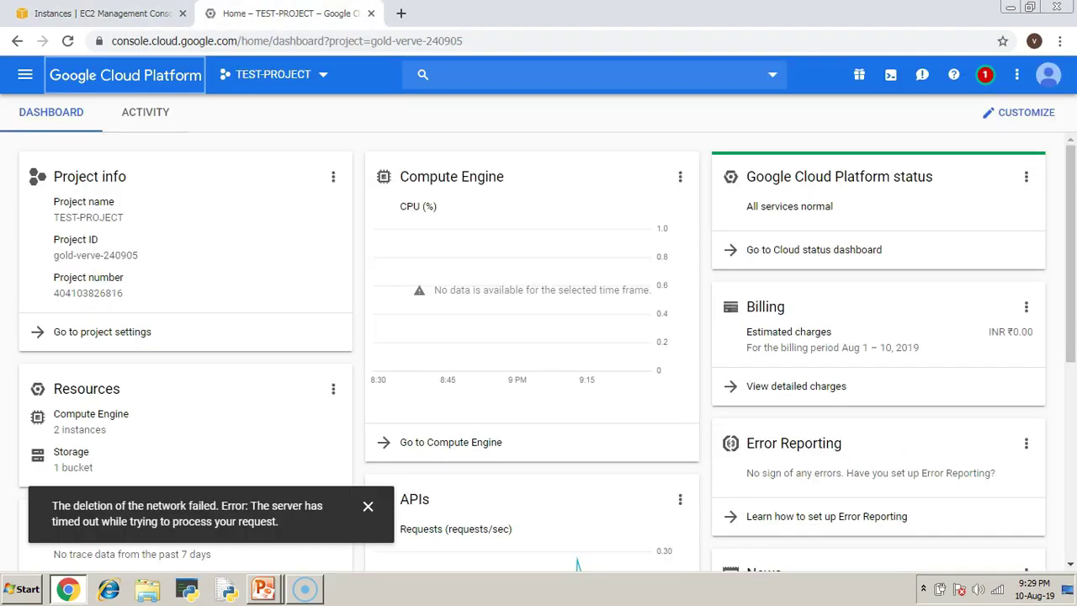
- Close the network-deletion error toast and go to VPC network > VPC networks
left_click(533, 115)
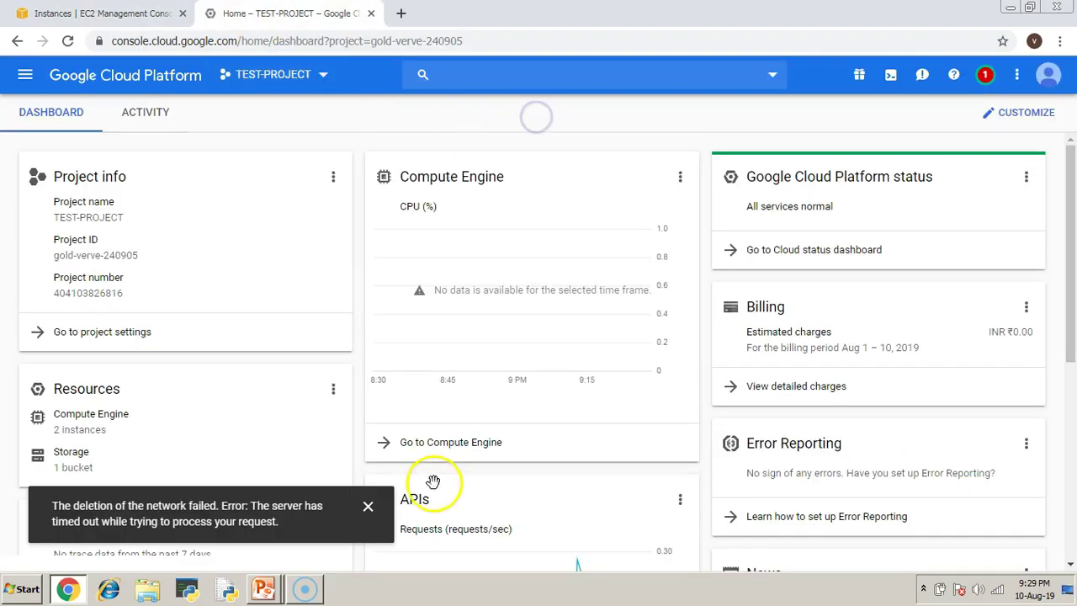
left_click(371, 507)
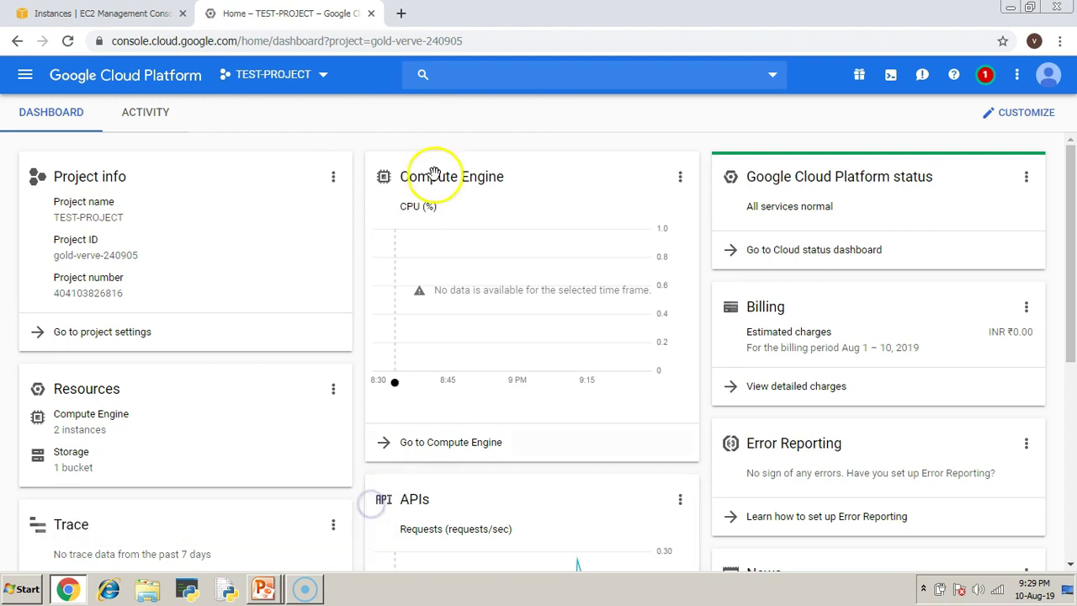
left_click(22, 76)
scroll(101, 404, "down", 2)
mouse_move(98, 408)
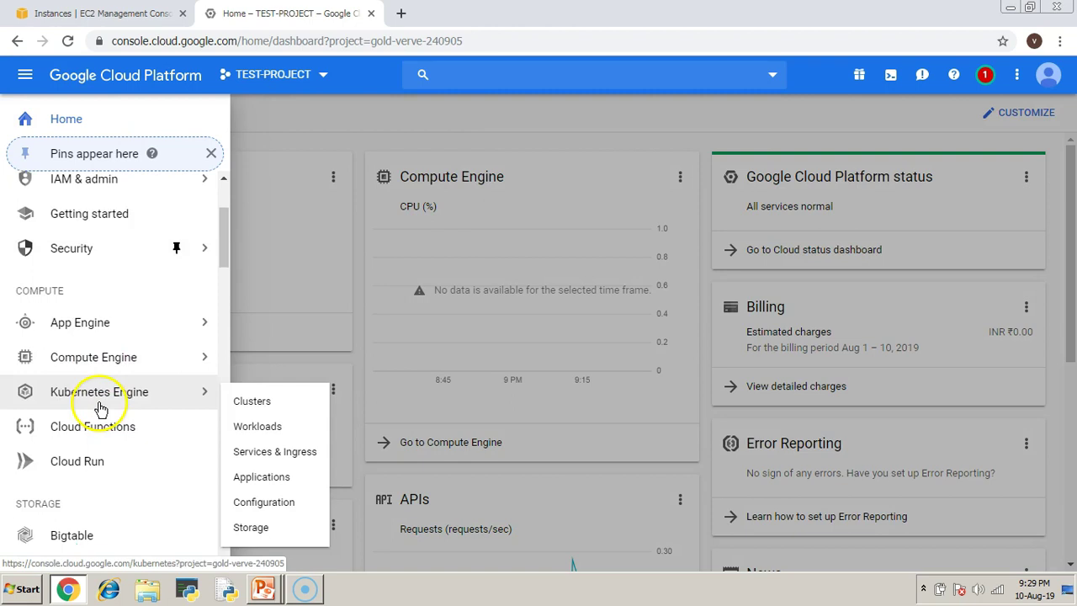
scroll(99, 408, "down", 3)
scroll(101, 408, "down", 2)
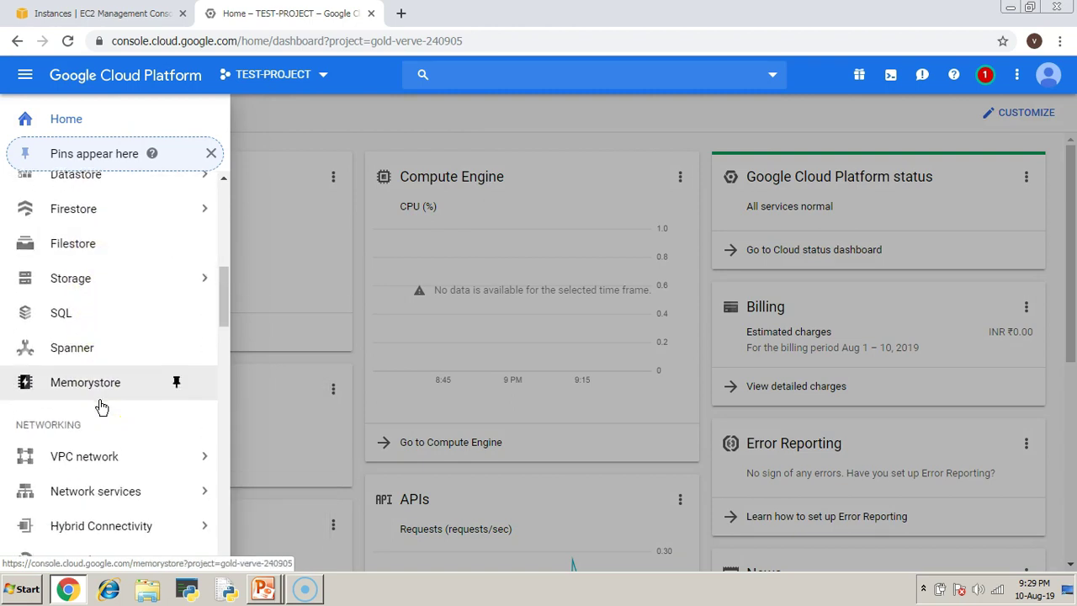
scroll(101, 408, "down", 1)
mouse_move(96, 380)
left_click(289, 389)
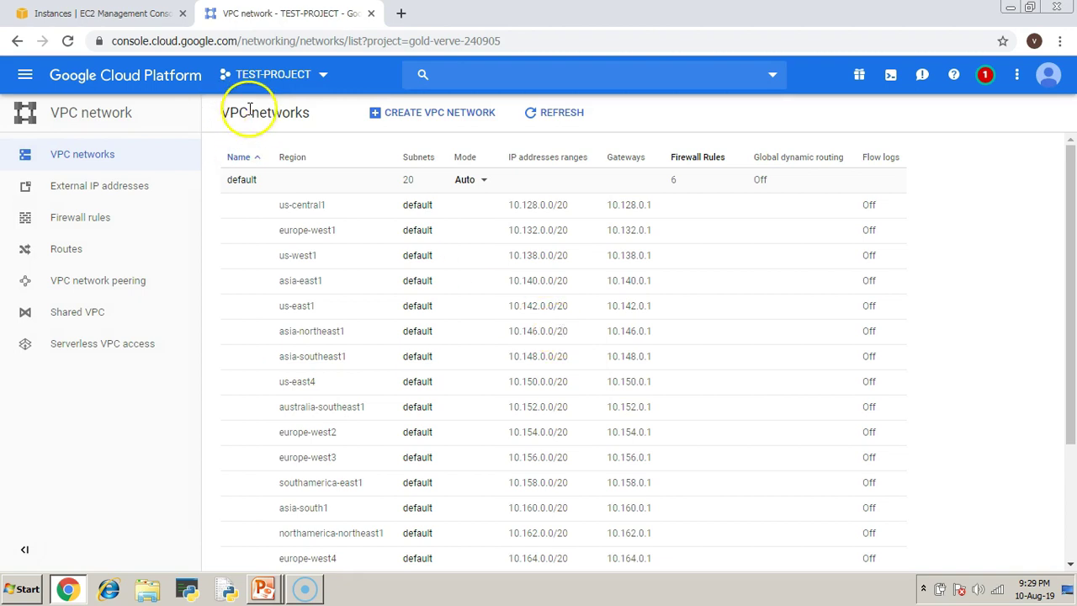
- Begin a new VPC network named vpc-2 with description VPN
left_click(427, 113)
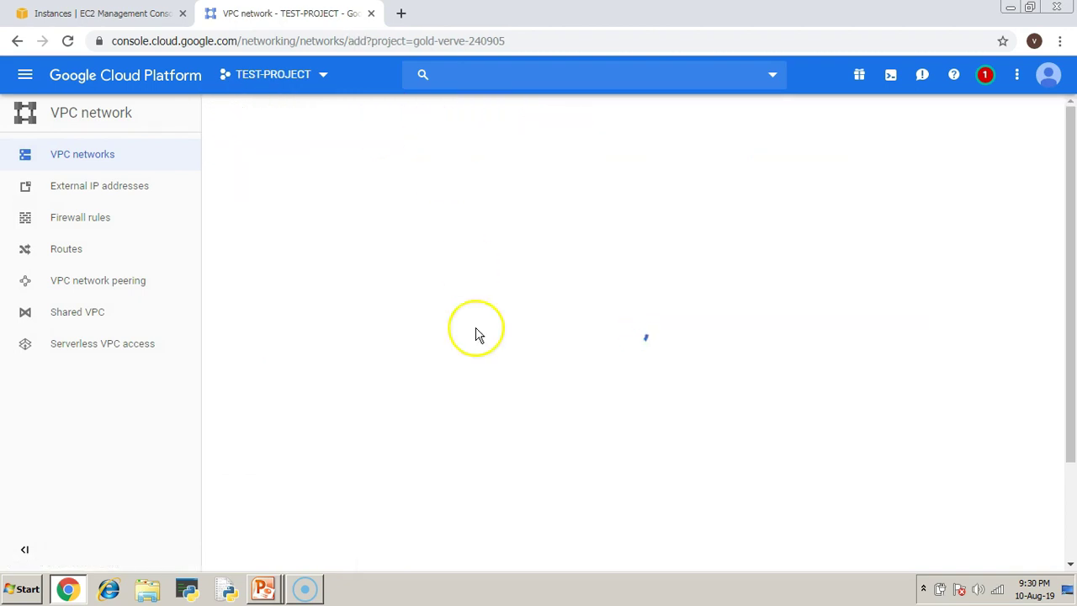
left_click(241, 171)
type("VPC")
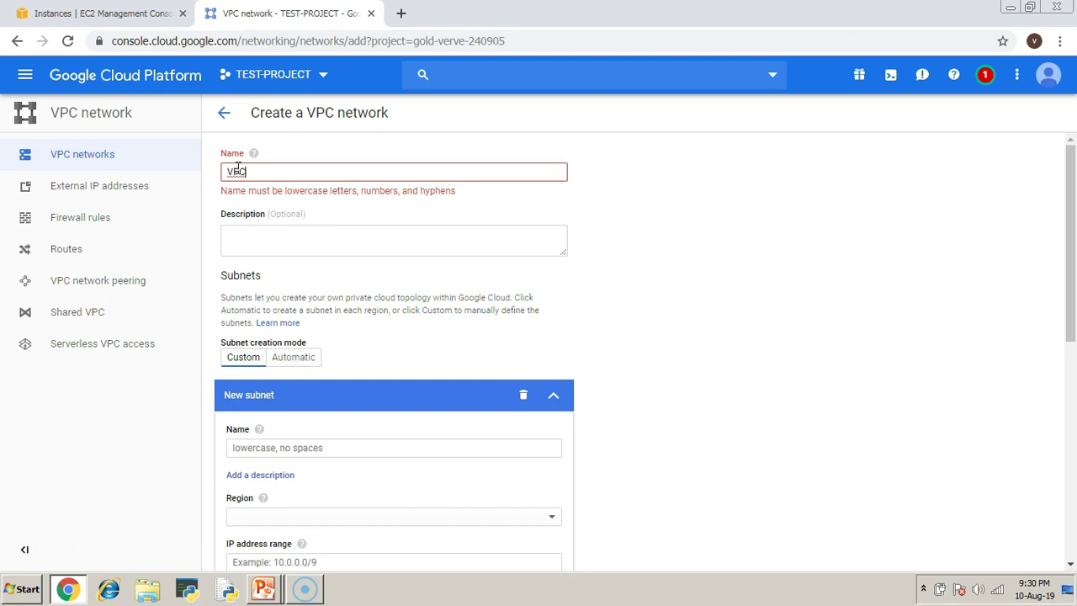
key("BackSpace")
key("BackSpace")
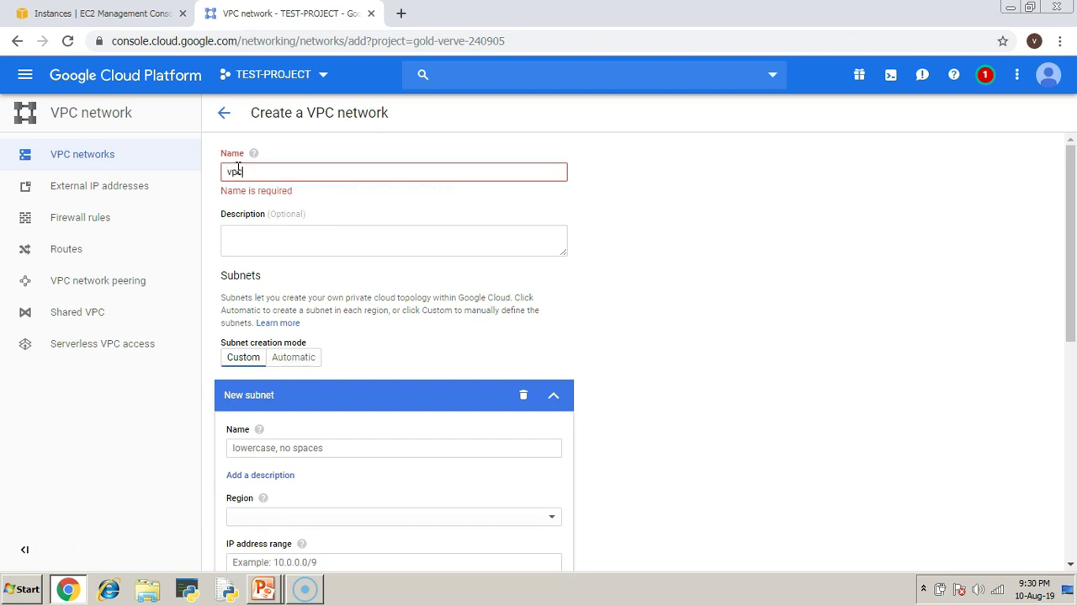
type("c-2")
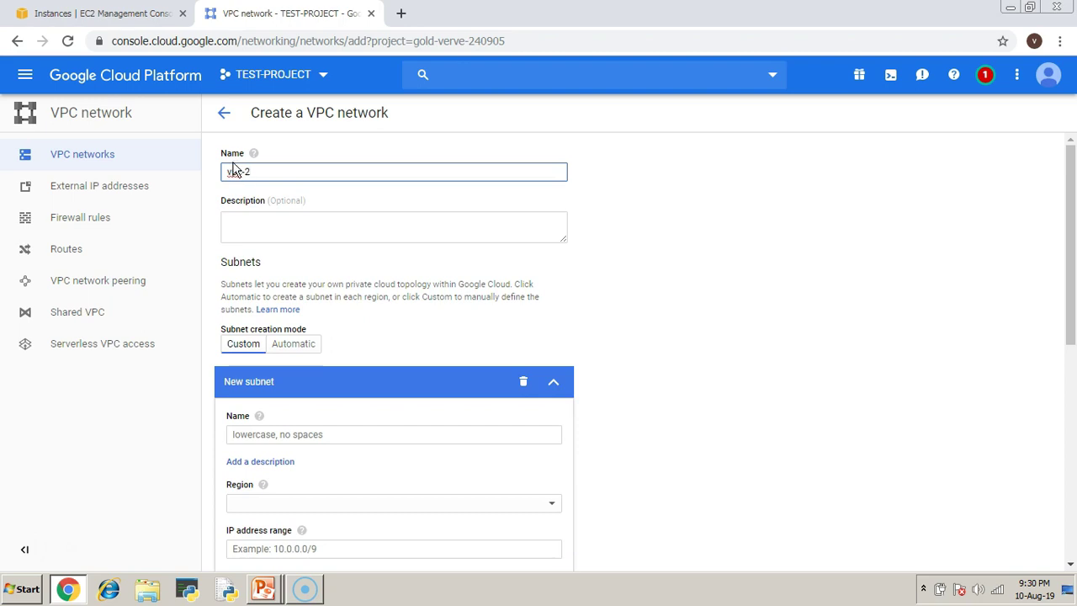
scroll(445, 294, "down", 1)
scroll(281, 193, "up", 1)
left_click(266, 226)
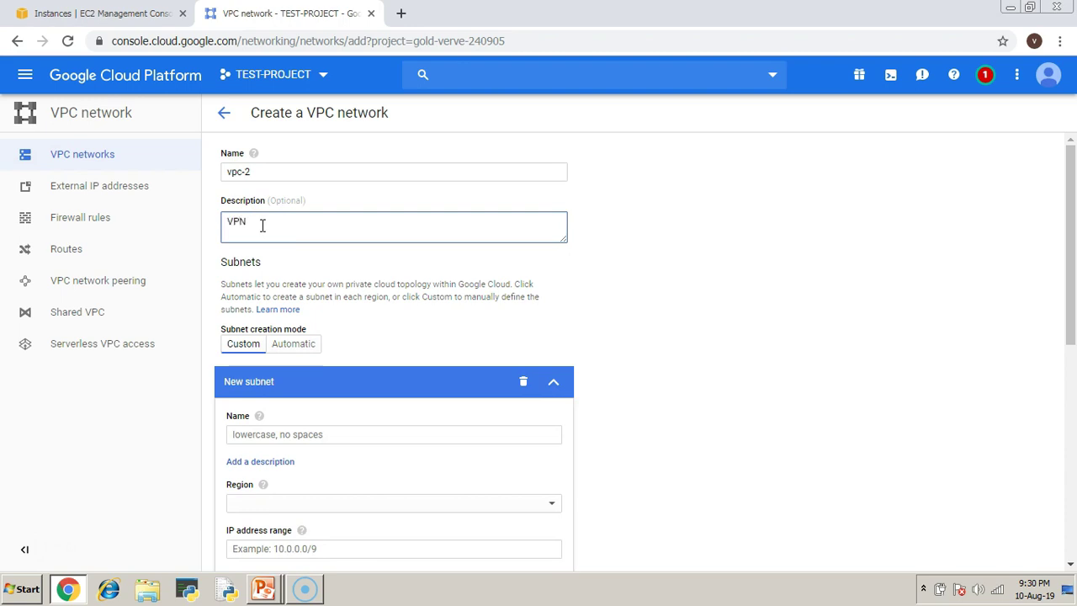
scroll(593, 268, "down", 2)
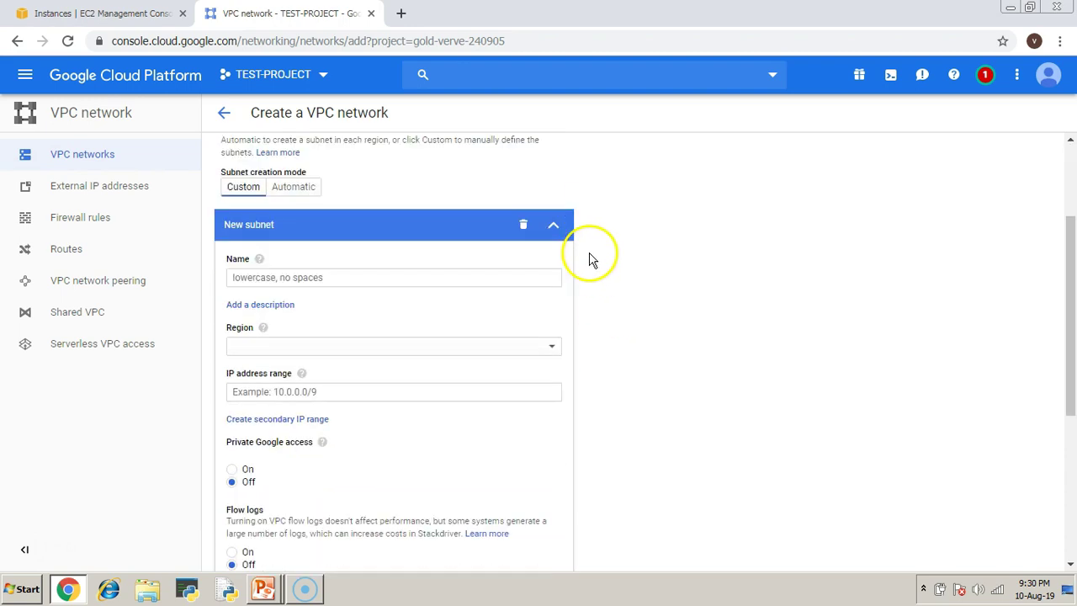
- Define subnet-2 in region asia-south1 with IP range 192.168.1.0/24
left_click(286, 276)
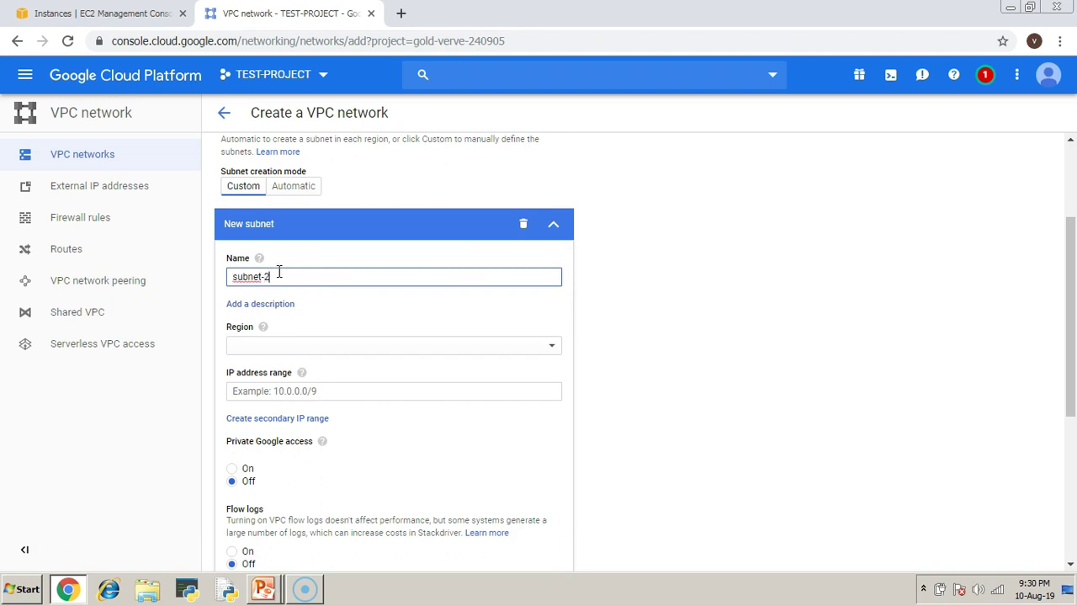
scroll(589, 319, "down", 1)
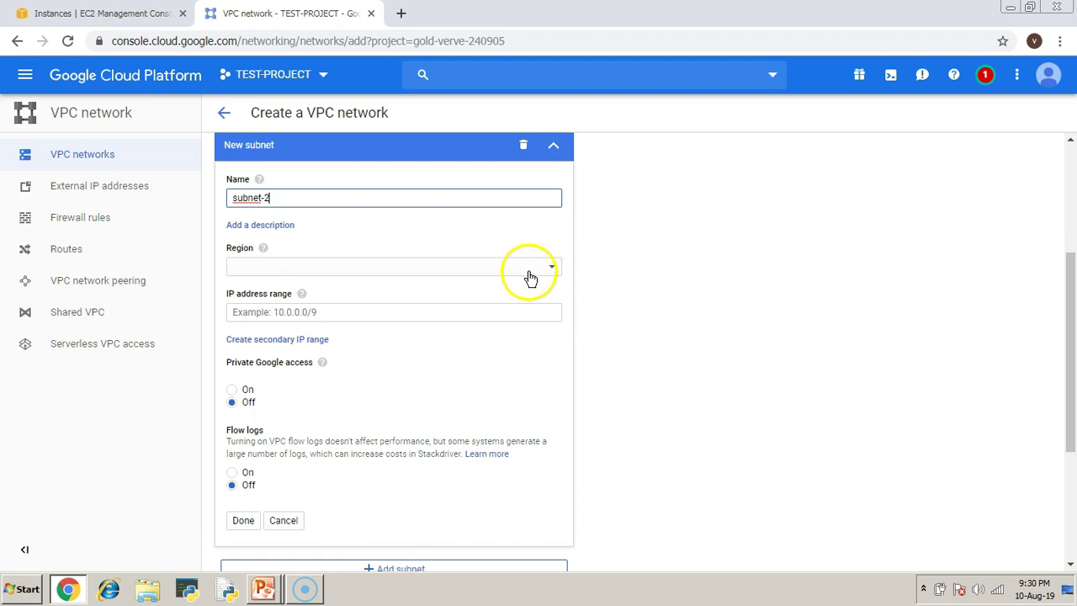
left_click(529, 270)
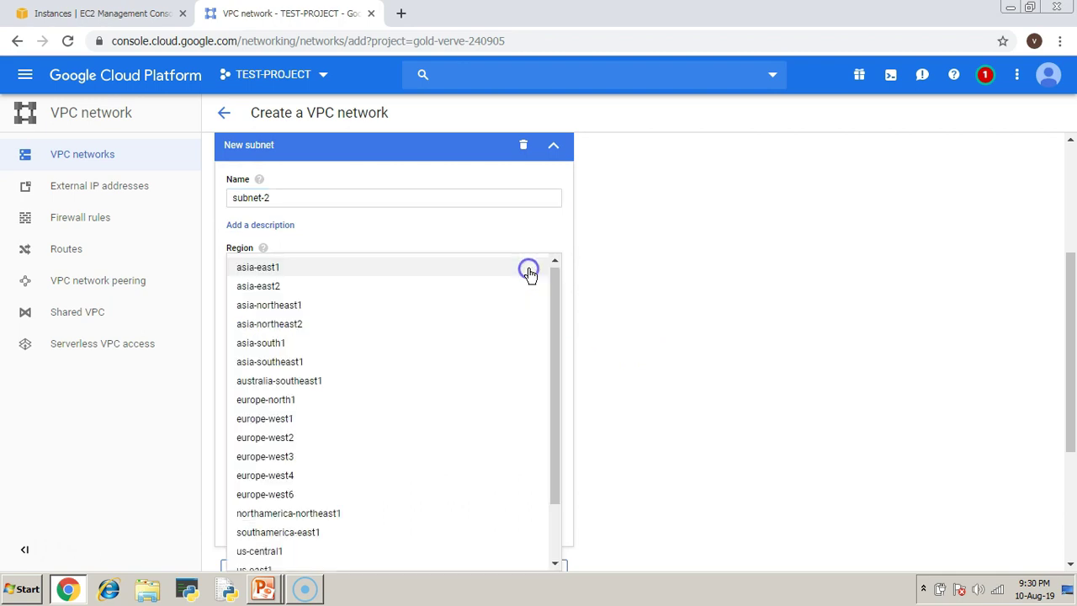
left_click(268, 342)
left_click(379, 312)
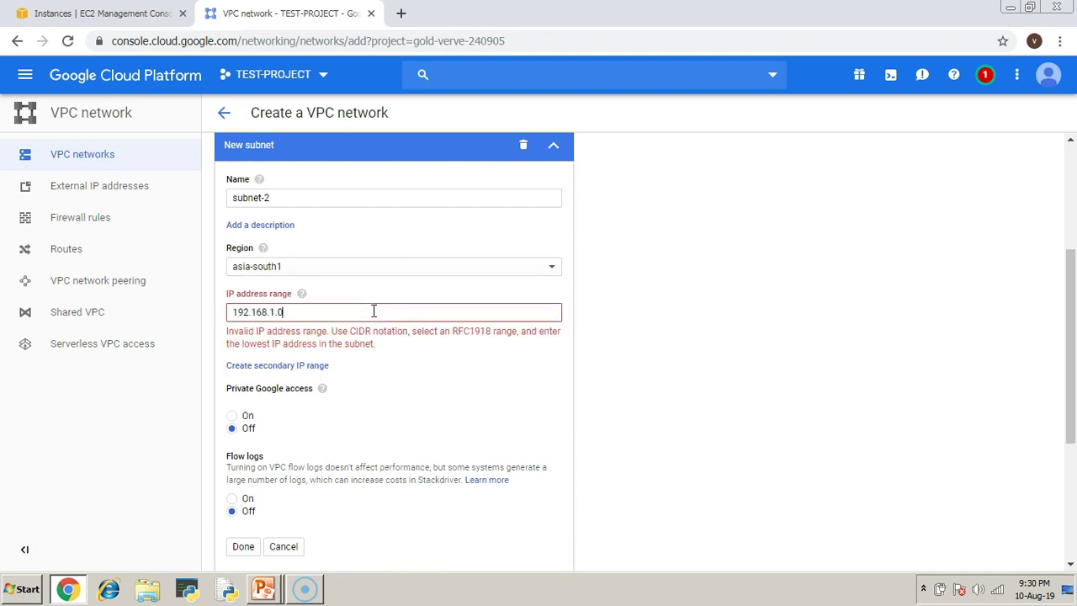
type("192.168.1.0/24")
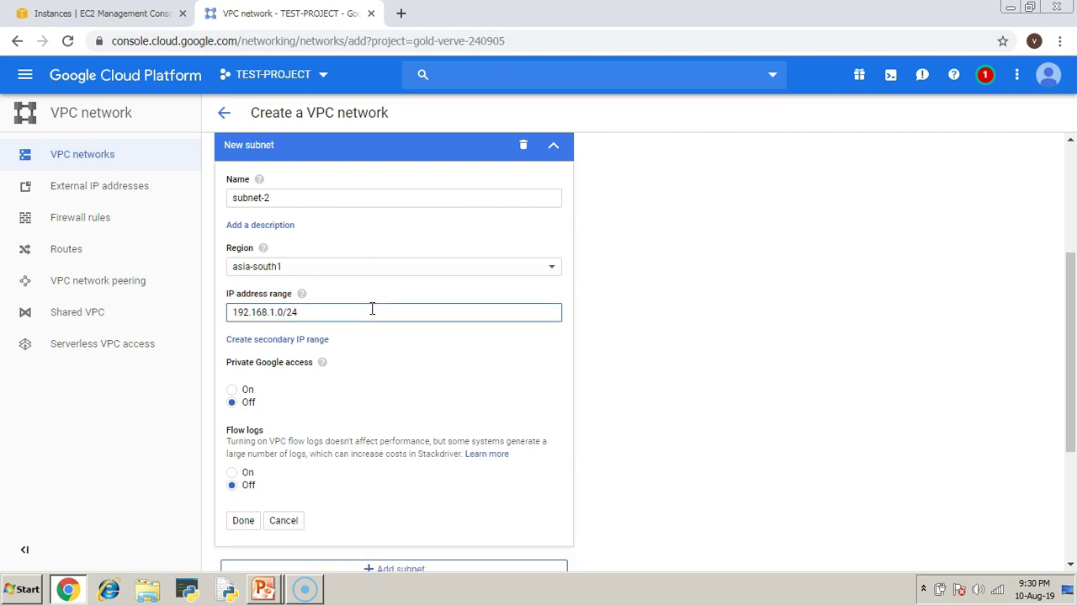
key("alt+Tab")
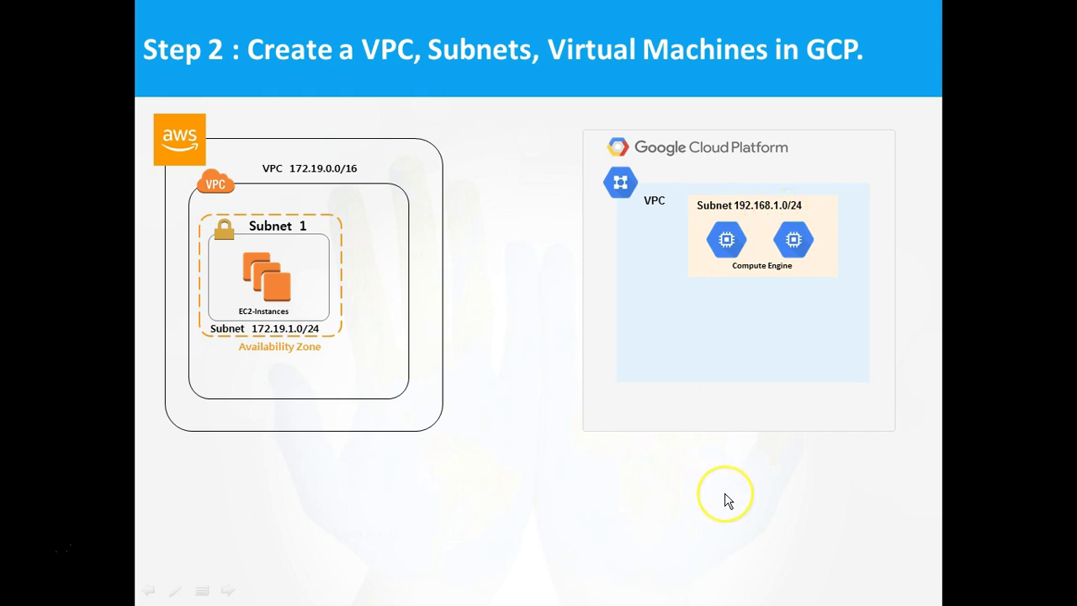
key("alt+Tab")
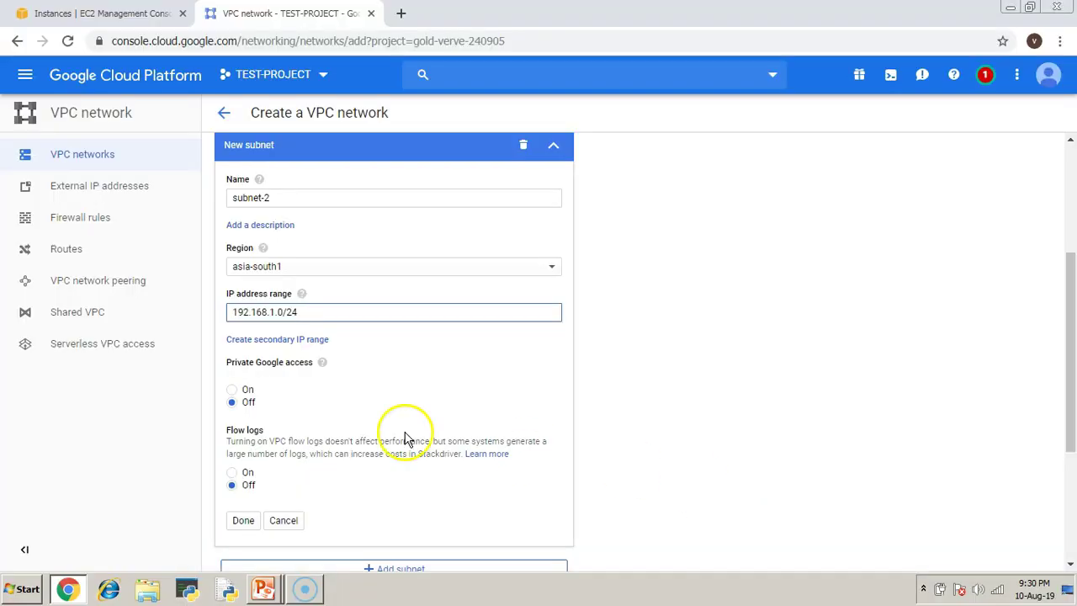
scroll(395, 433, "down", 1)
- Confirm the subnet-2 panel and create the vpc-2 network
left_click(243, 441)
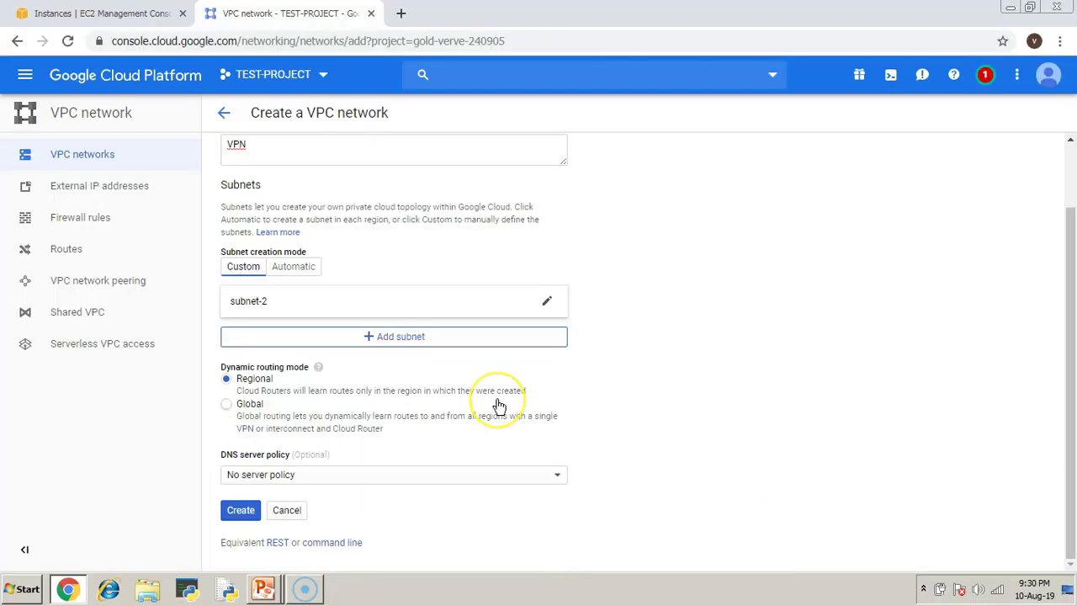
left_click(240, 510)
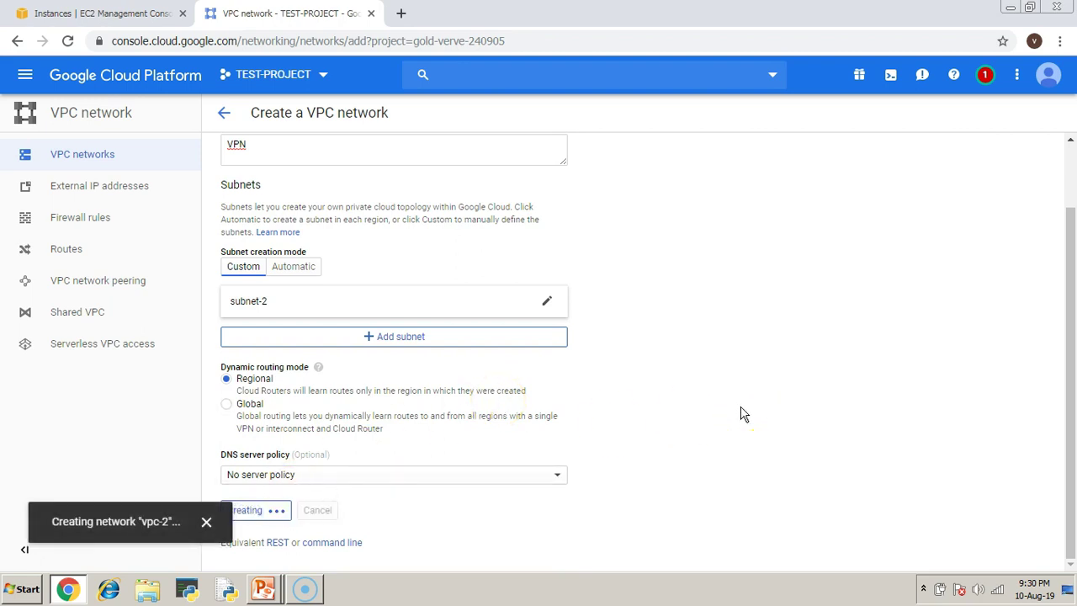
scroll(732, 409, "down", 3)
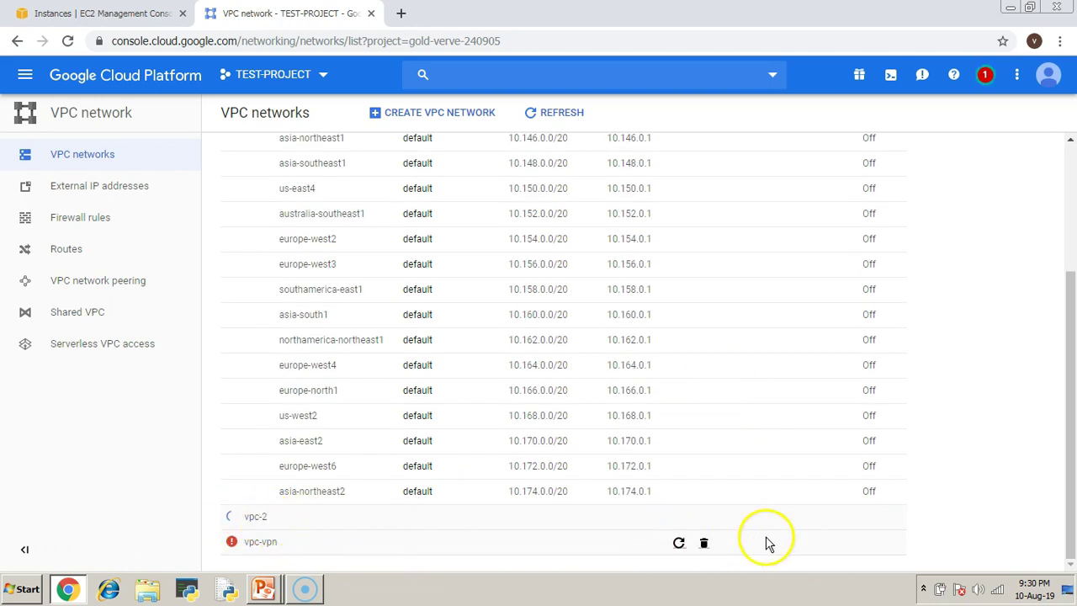
scroll(783, 545, "up", 1)
scroll(782, 545, "down", 1)
mouse_move(232, 516)
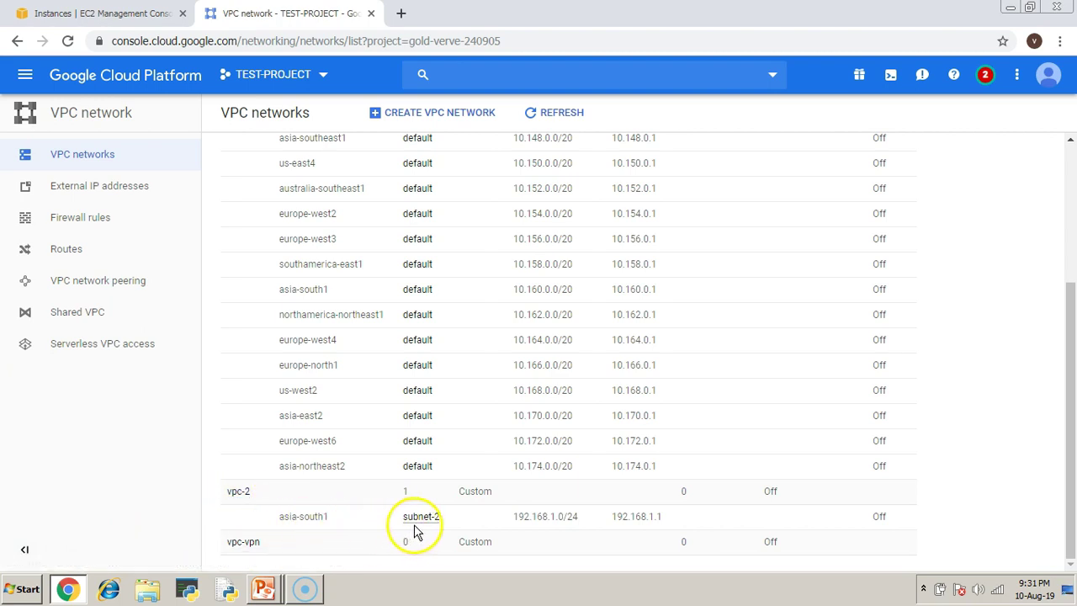
- Open the vpc-2 details and review its routes and subnet-2 in asia-south1
left_click(25, 74)
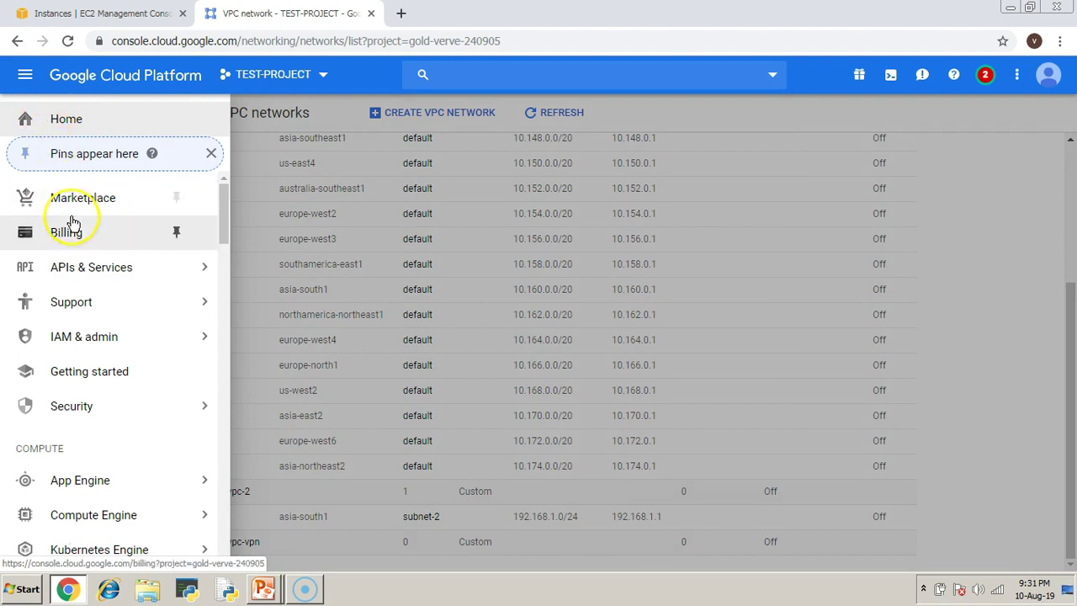
left_click(944, 394)
left_click(239, 493)
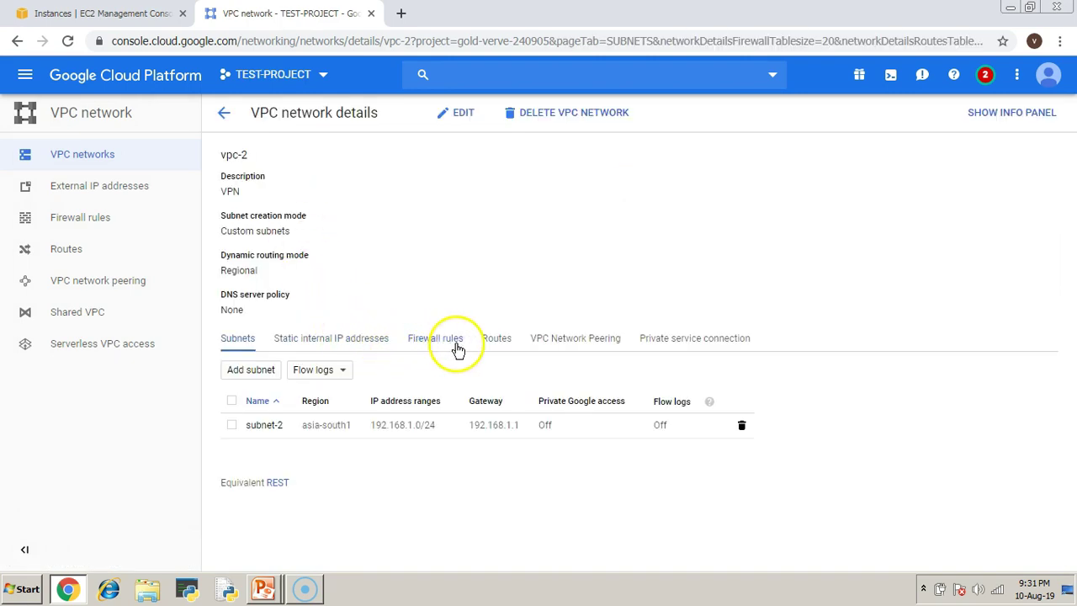
left_click(508, 345)
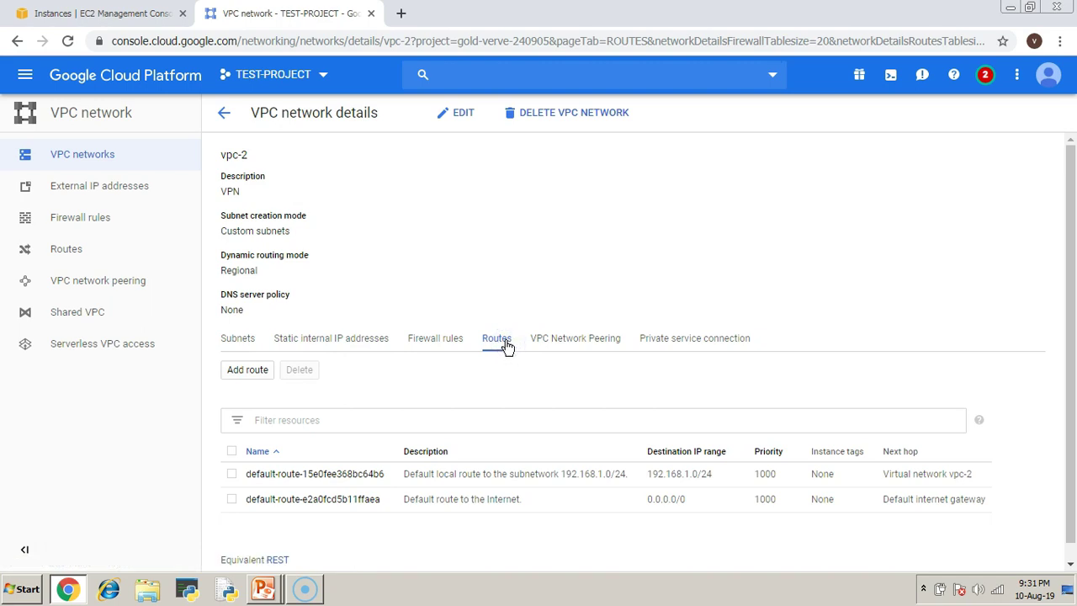
scroll(509, 370, "down", 1)
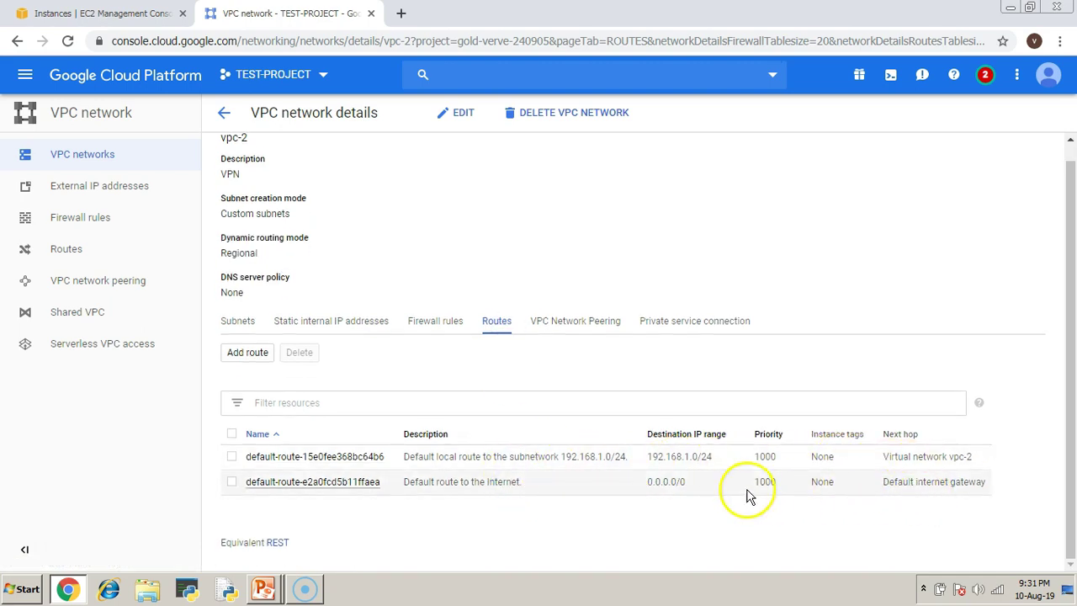
left_click(226, 325)
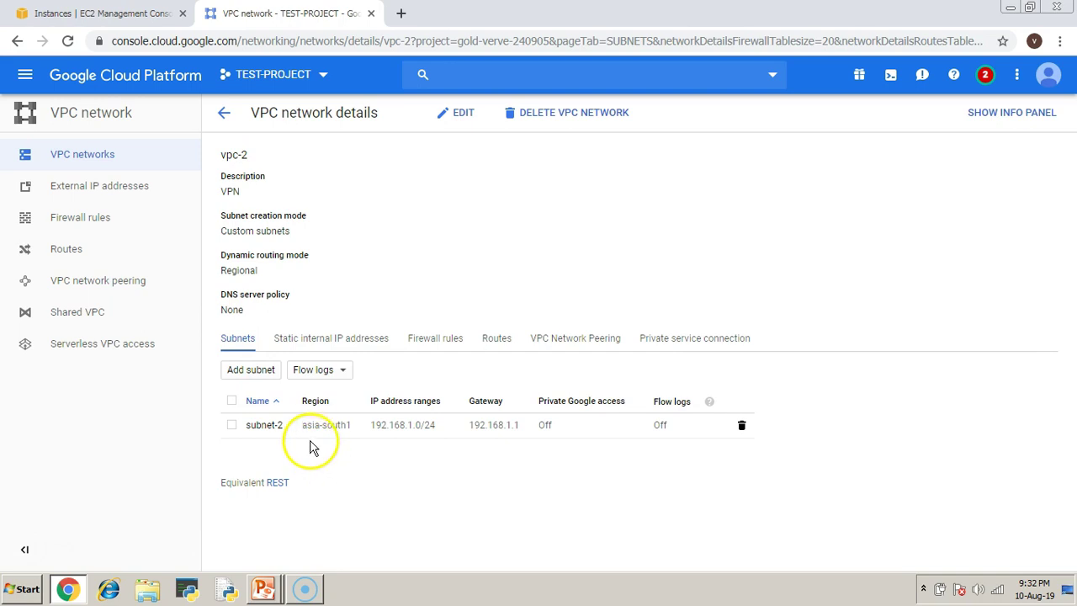
left_click(25, 74)
- Go to Compute Engine VM instances and start a new instance, editing its default name
scroll(68, 336, "down", 2)
mouse_move(110, 353)
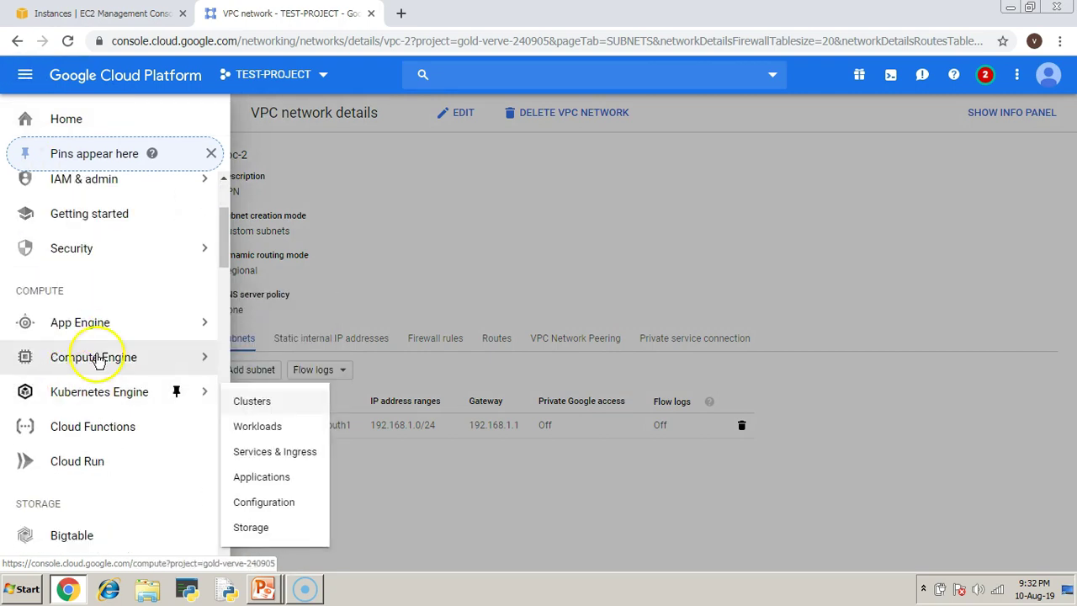
left_click(267, 75)
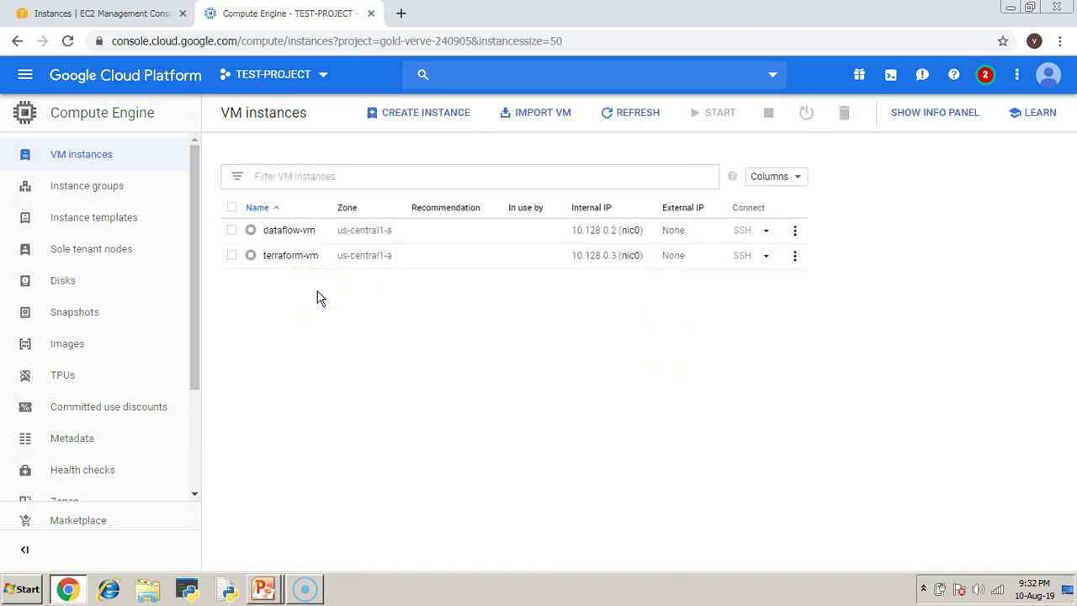
left_click(424, 117)
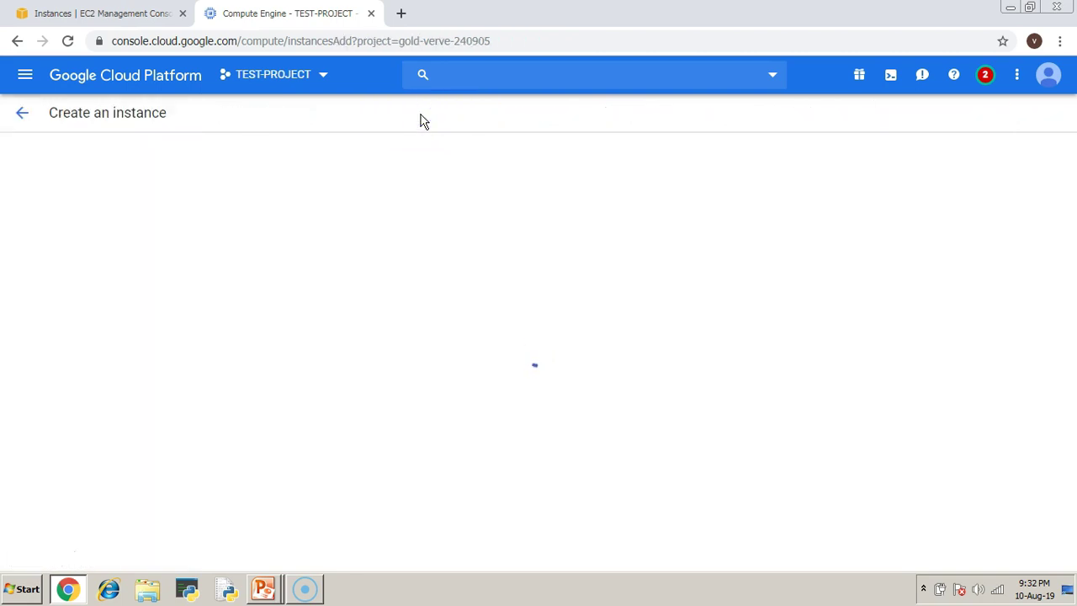
left_click(426, 172)
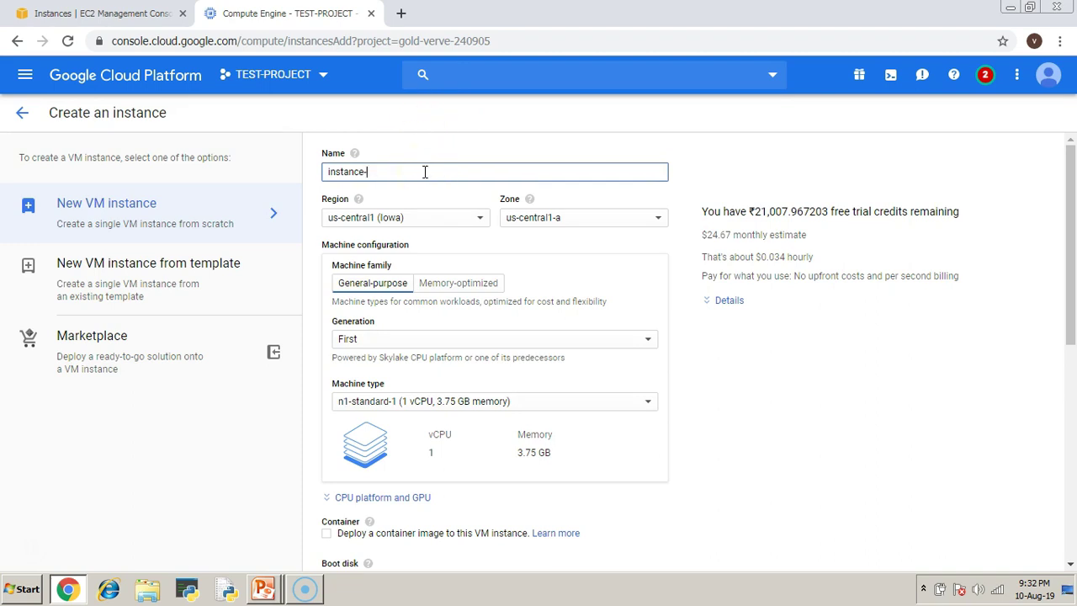
- Name the new instance test-vm-vpn and place it in region asia-south1 (Mumbai)
key("BackSpace")
key("BackSpace")
key("BackSpace")
key("BackSpace")
key("BackSpace")
key("BackSpace")
key("BackSpace")
key("BackSpace")
key("BackSpace")
type("test-vm")
type("-vpn")
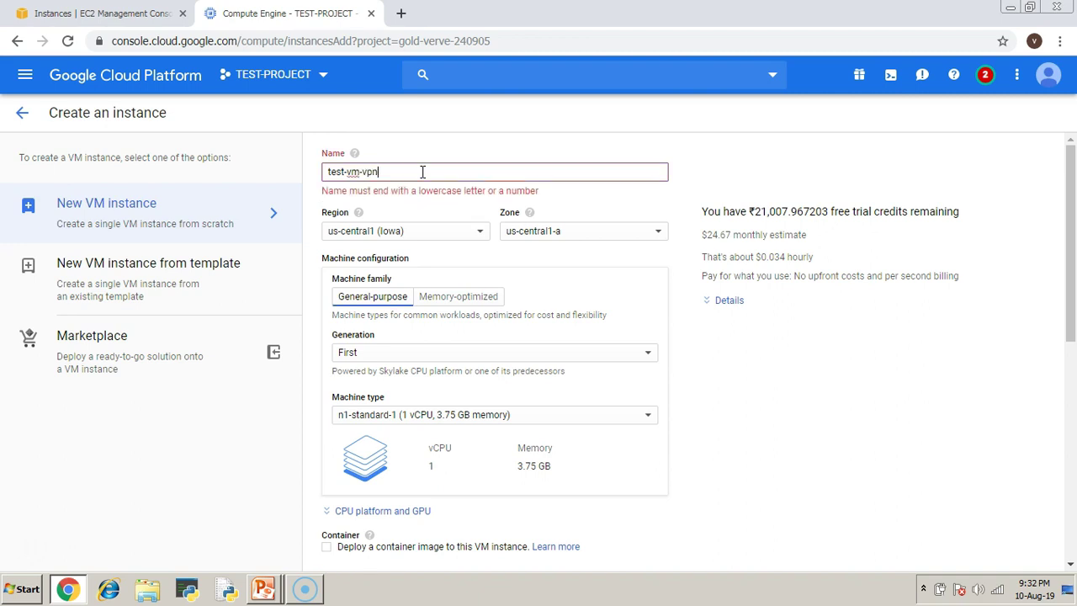
left_click(462, 215)
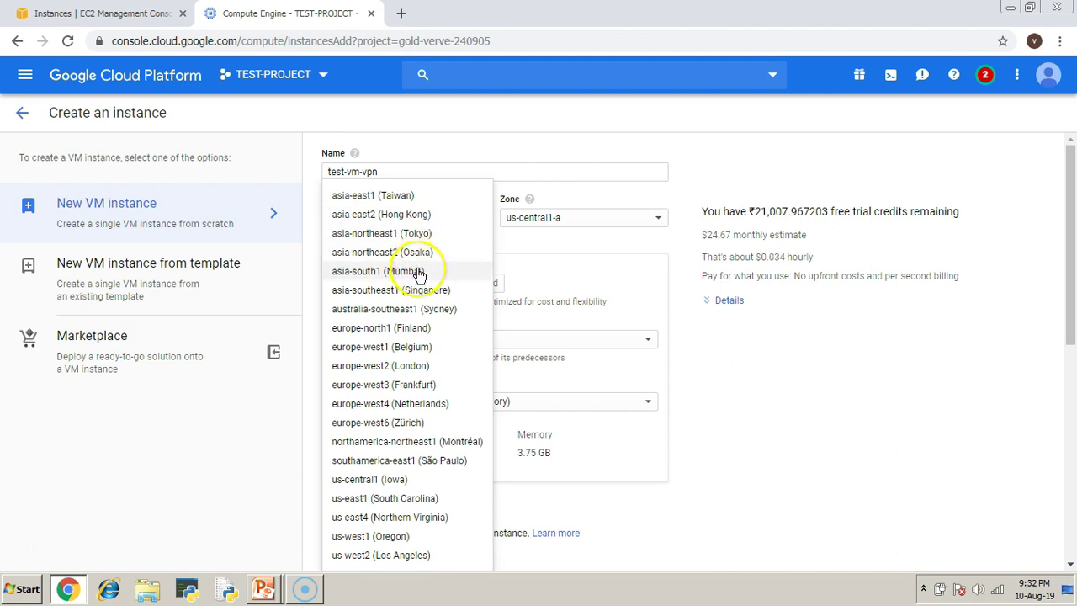
left_click(418, 271)
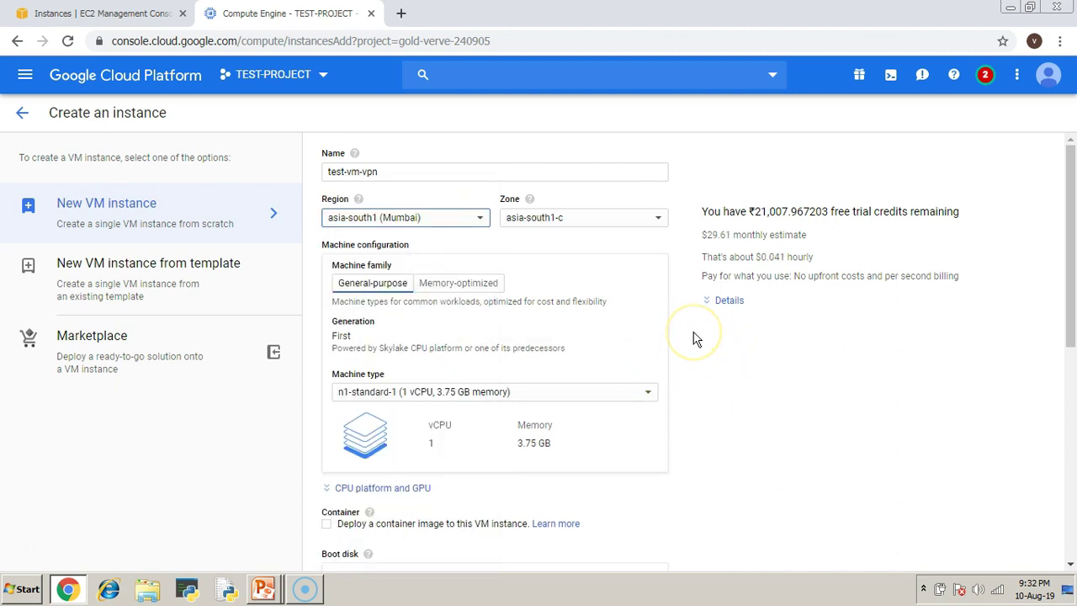
- Choose the f1-micro machine type for the instance
scroll(694, 338, "down", 1)
left_click(644, 318)
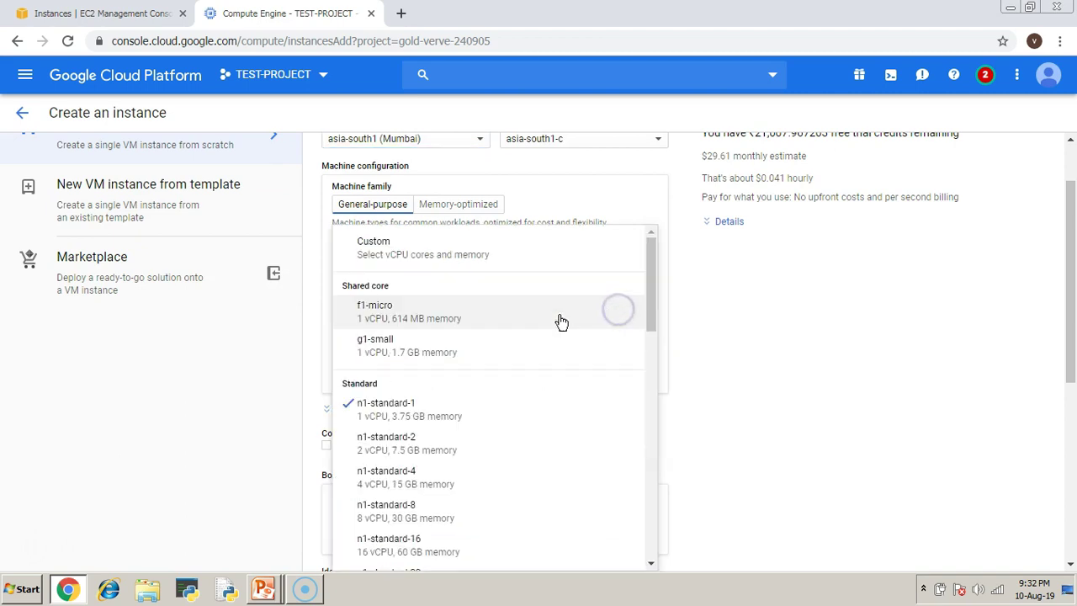
left_click(412, 311)
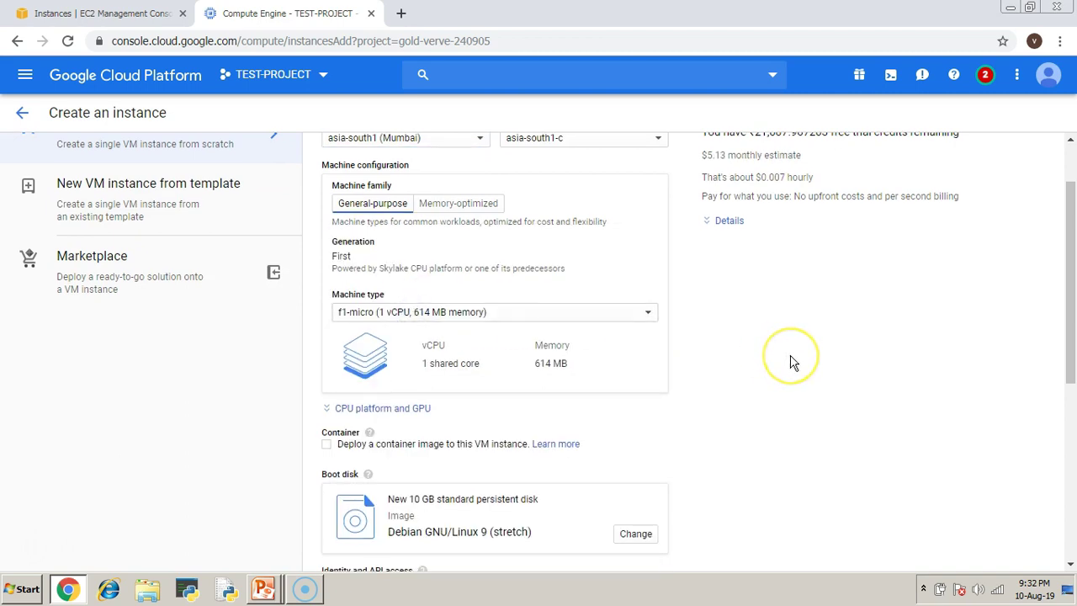
scroll(791, 361, "down", 4)
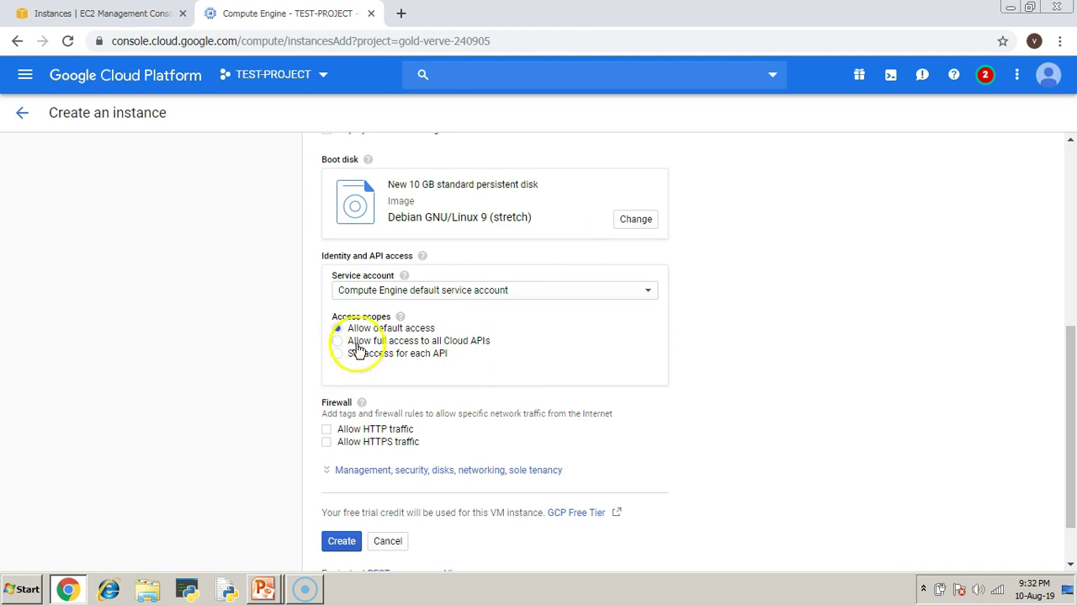
- Give the instance full Cloud API access and allow HTTP and HTTPS traffic
left_click(337, 340)
left_click(328, 429)
left_click(327, 442)
scroll(680, 390, "down", 1)
- Attach the instance's network interface to the vpc-2 network
left_click(426, 410)
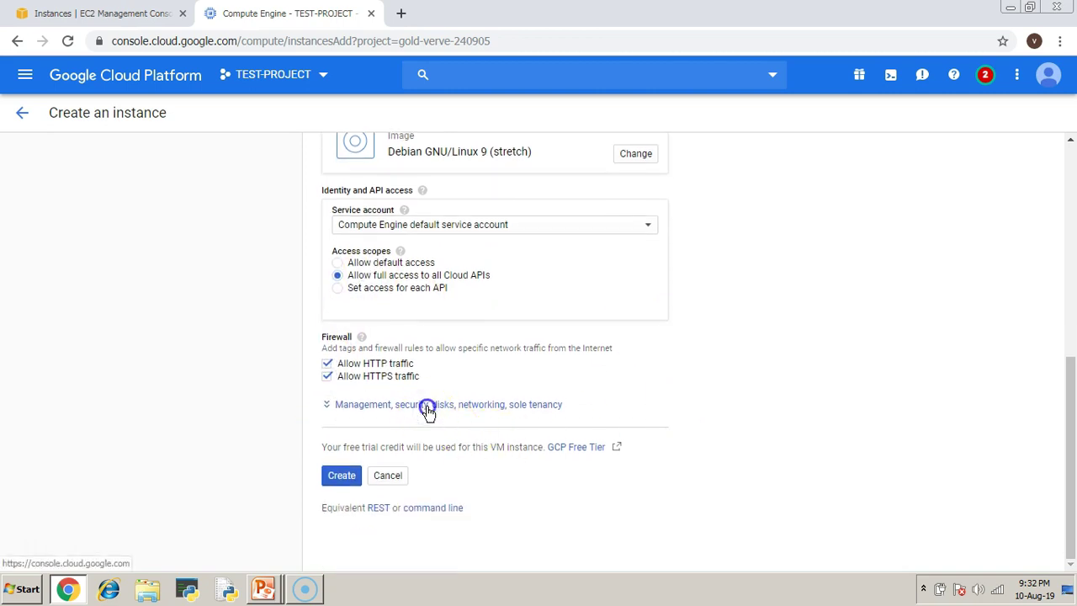
scroll(752, 384, "down", 2)
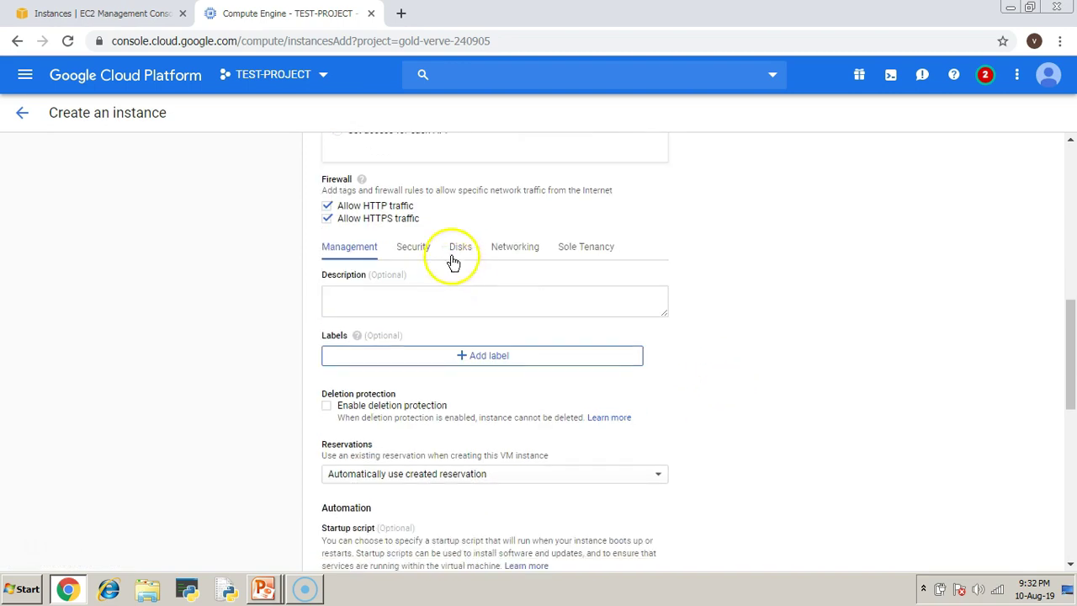
left_click(518, 254)
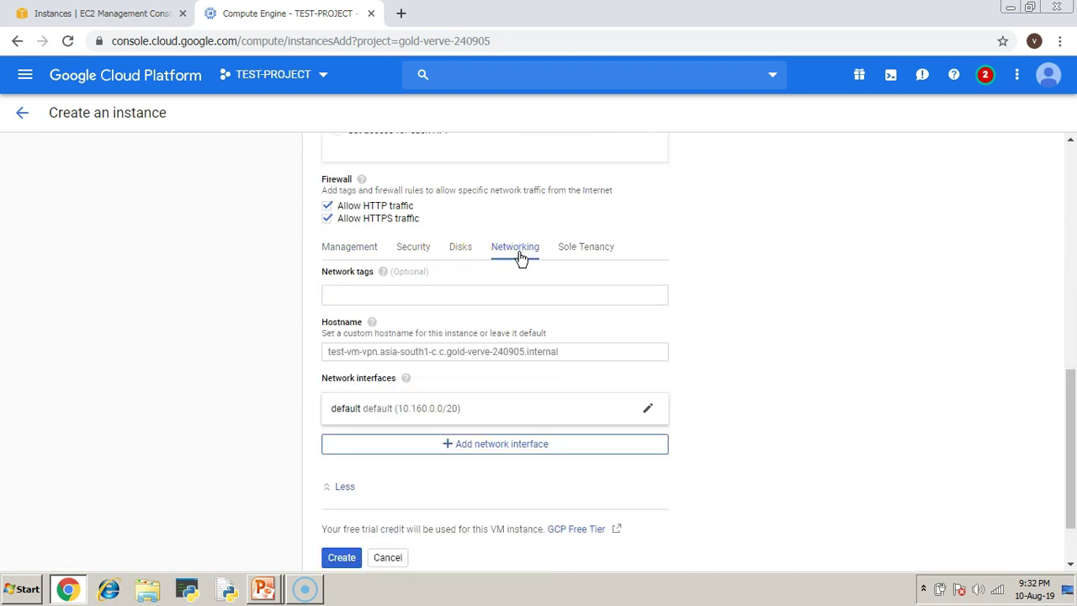
scroll(715, 375, "down", 1)
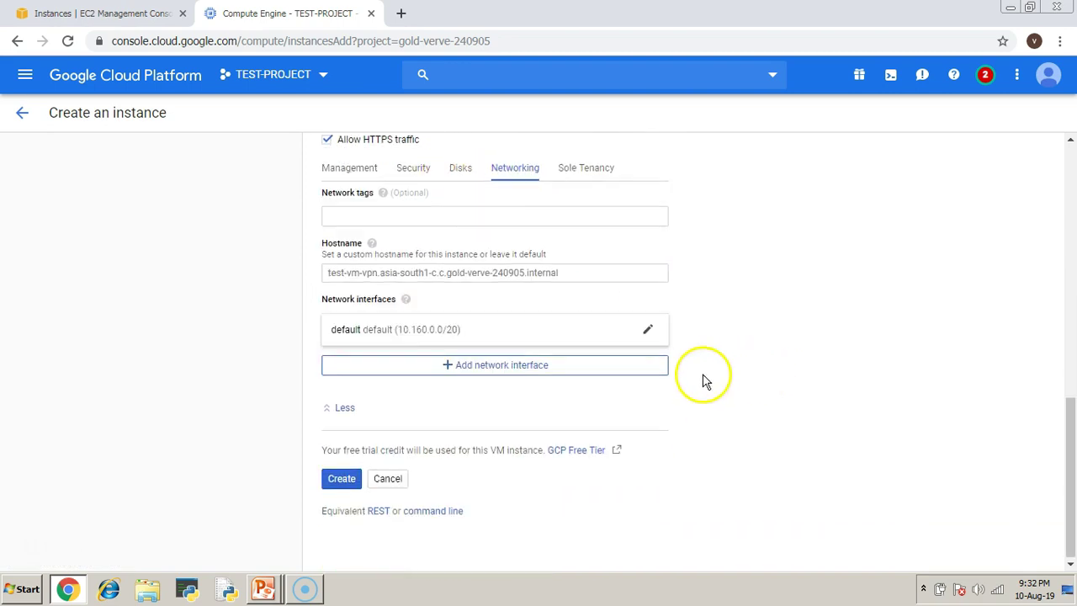
left_click(645, 328)
scroll(383, 416, "down", 2)
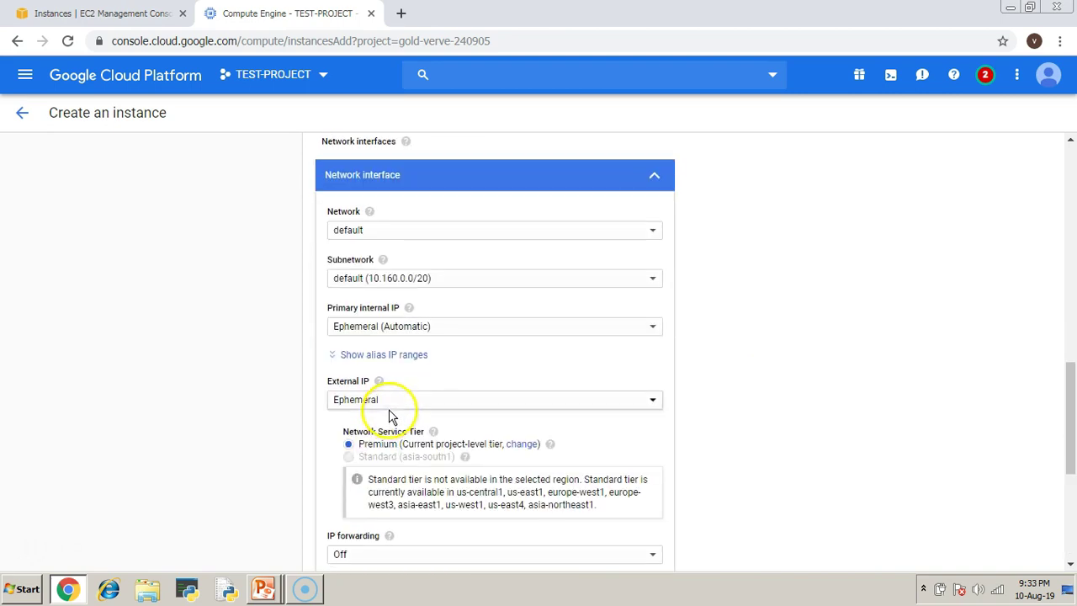
left_click(385, 243)
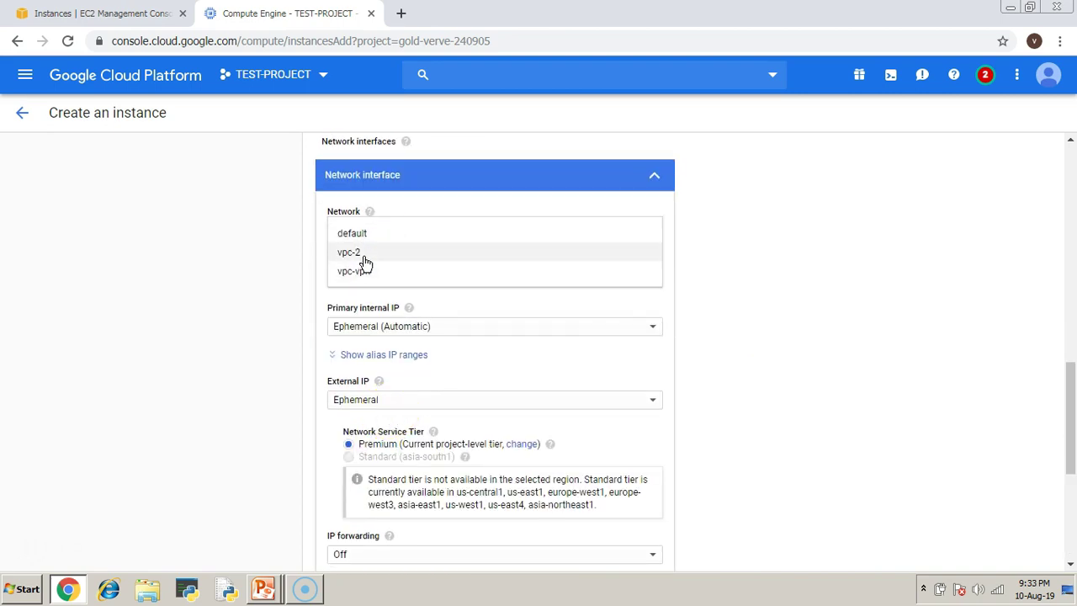
left_click(364, 254)
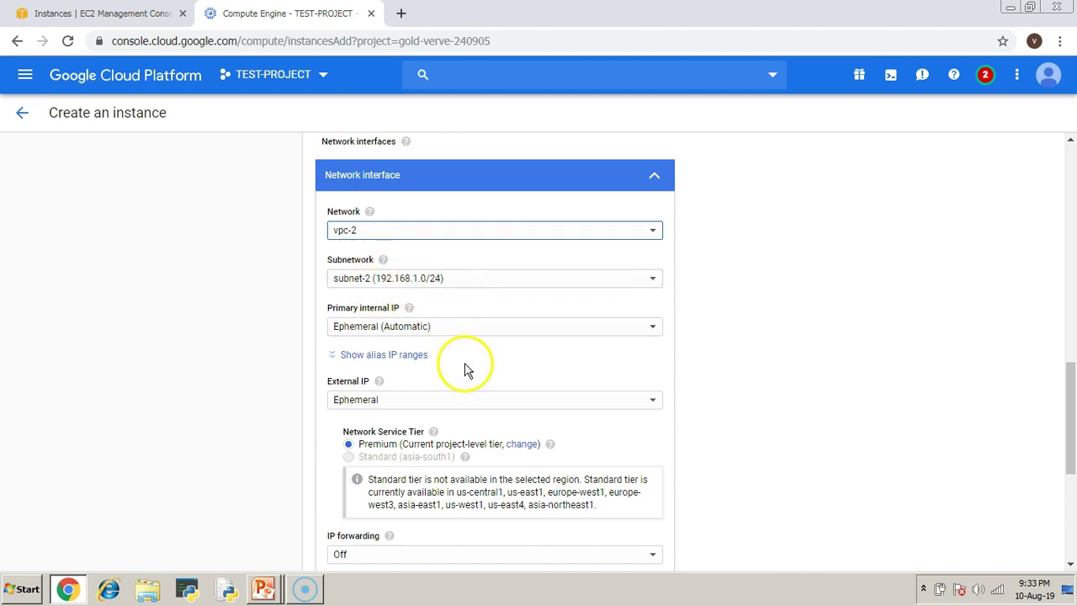
scroll(464, 367, "down", 1)
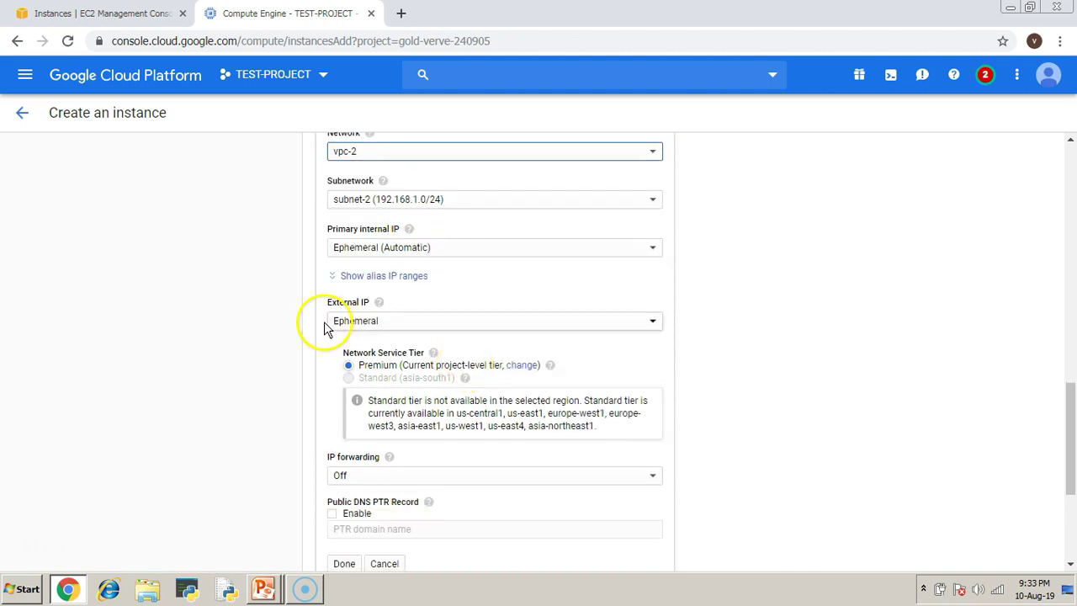
scroll(438, 386, "down", 3)
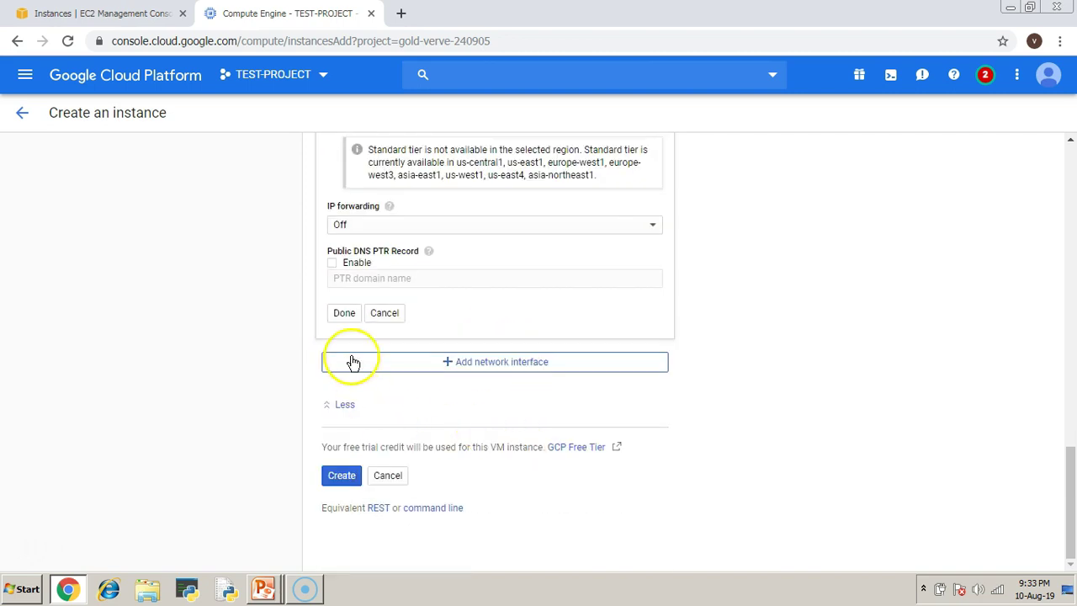
left_click(347, 318)
- Create the test-vm-vpn instance and switch to the slide show
left_click(343, 475)
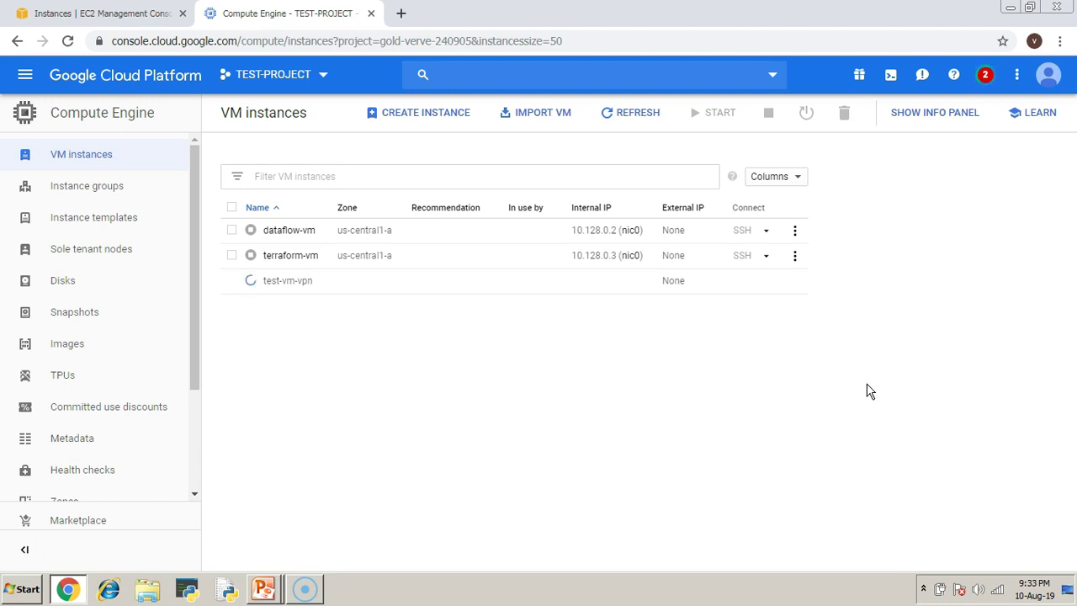
left_click(232, 230)
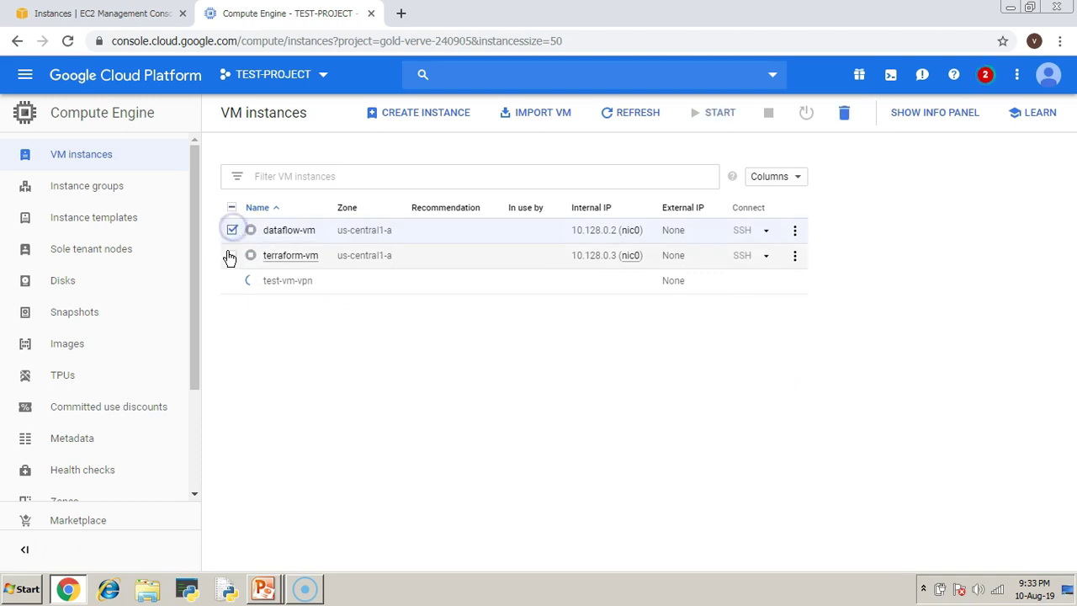
left_click(232, 229)
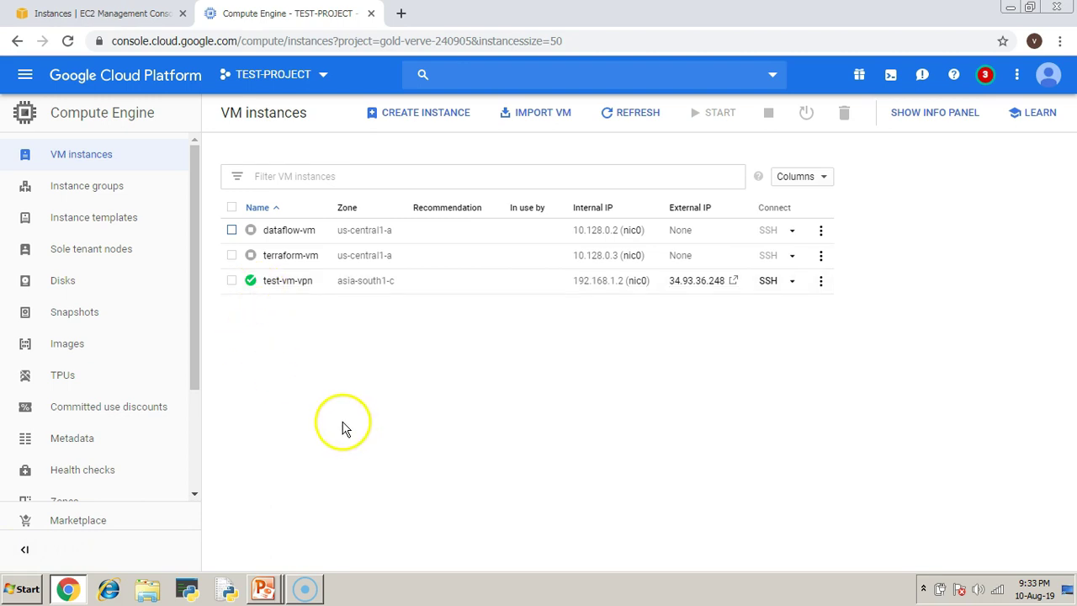
key("alt+Tab")
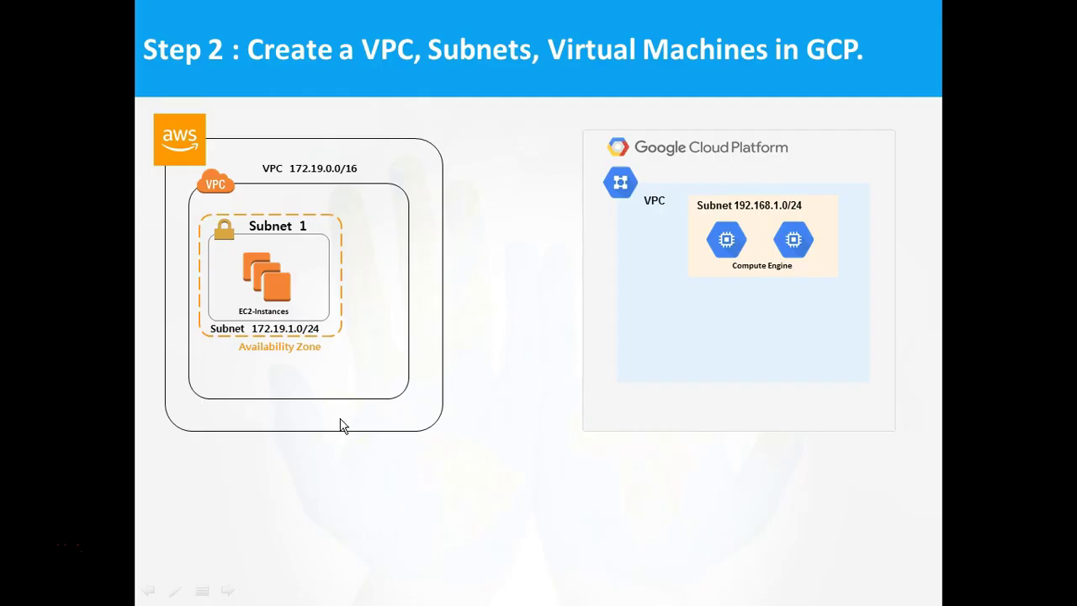
- Advance the slide show to the Step 3 static-IP slide and return to the cloud console
key("Right")
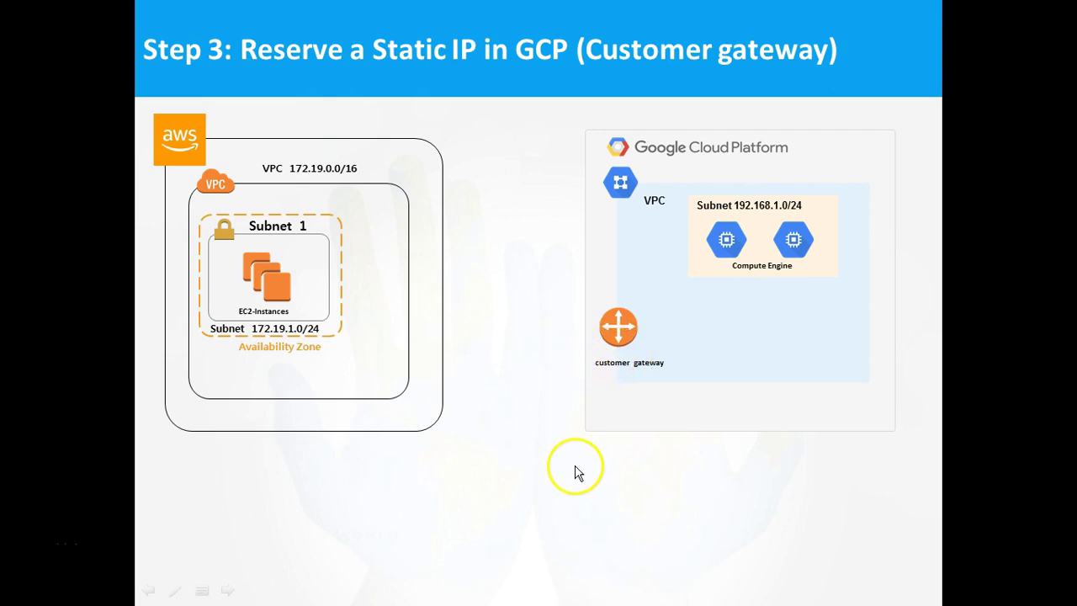
key("alt+Tab")
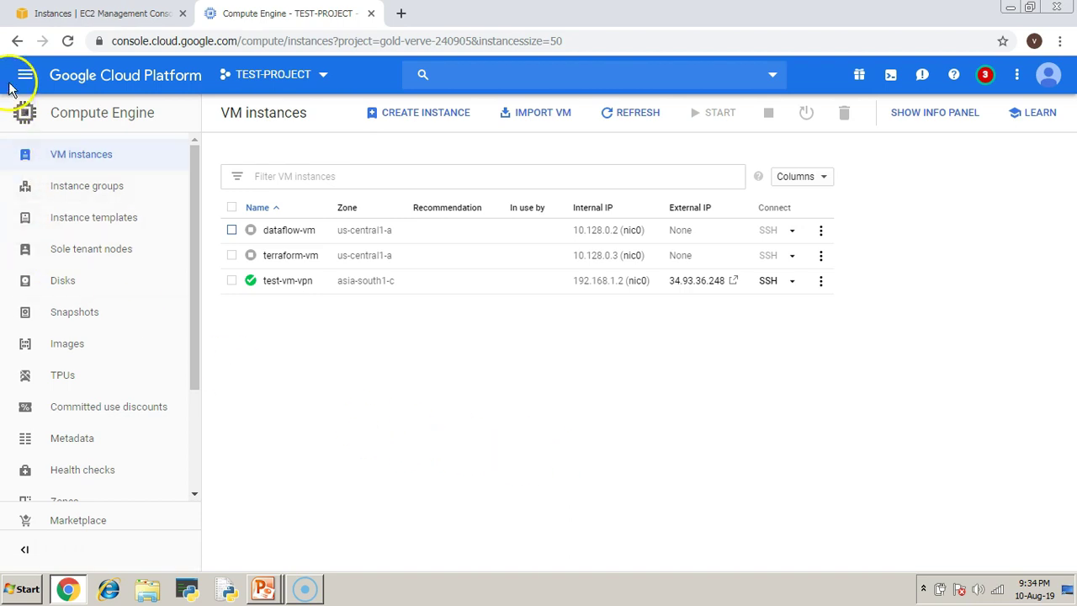
- Go to the External IP addresses list from the console's product menu
left_click(25, 76)
scroll(135, 371, "down", 4)
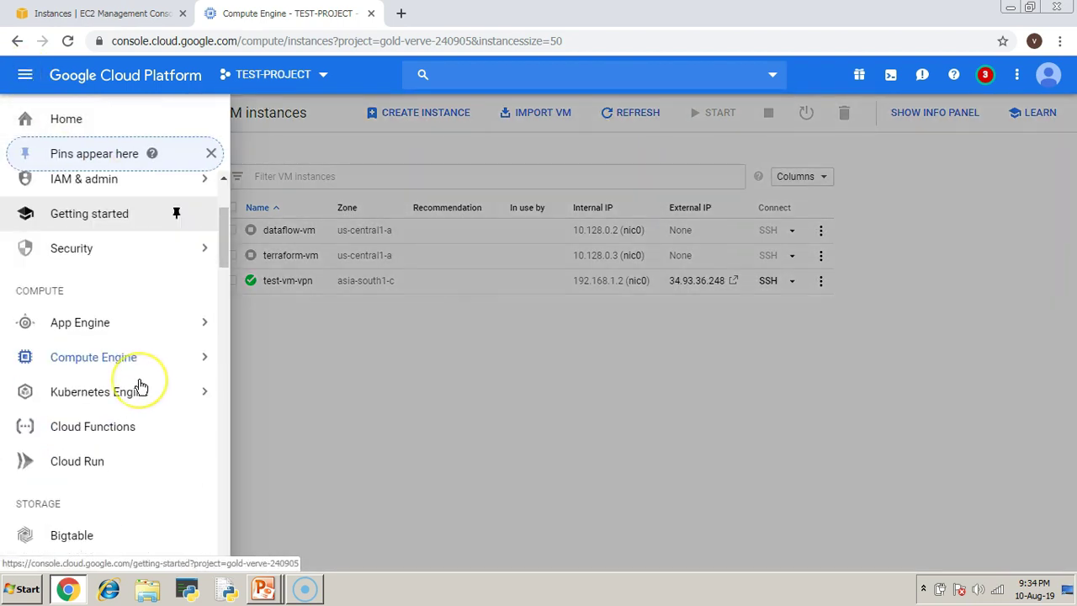
scroll(141, 386, "down", 5)
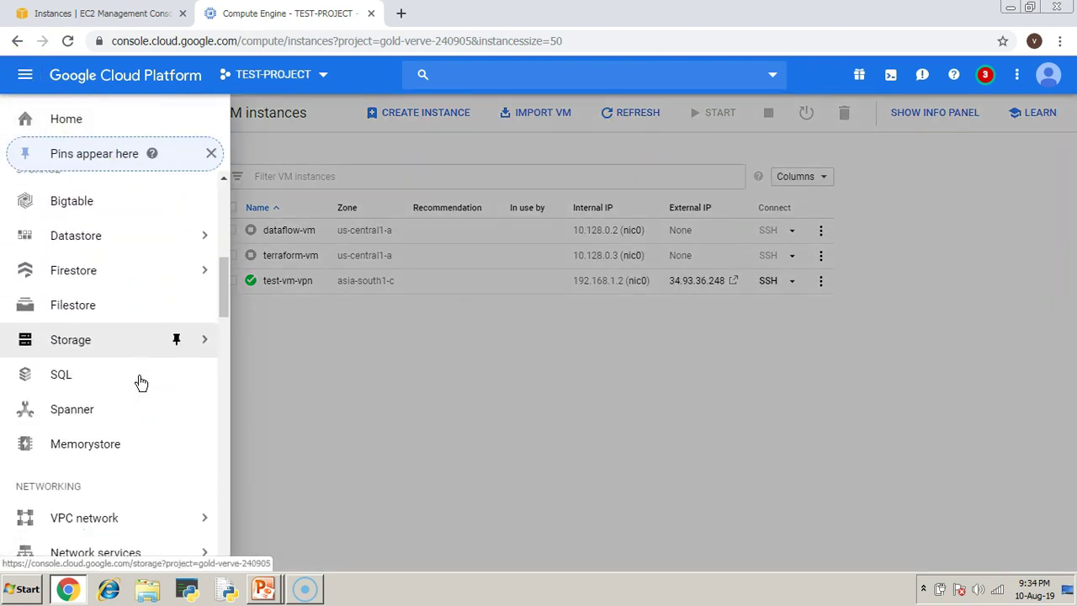
mouse_move(141, 383)
left_click(249, 415)
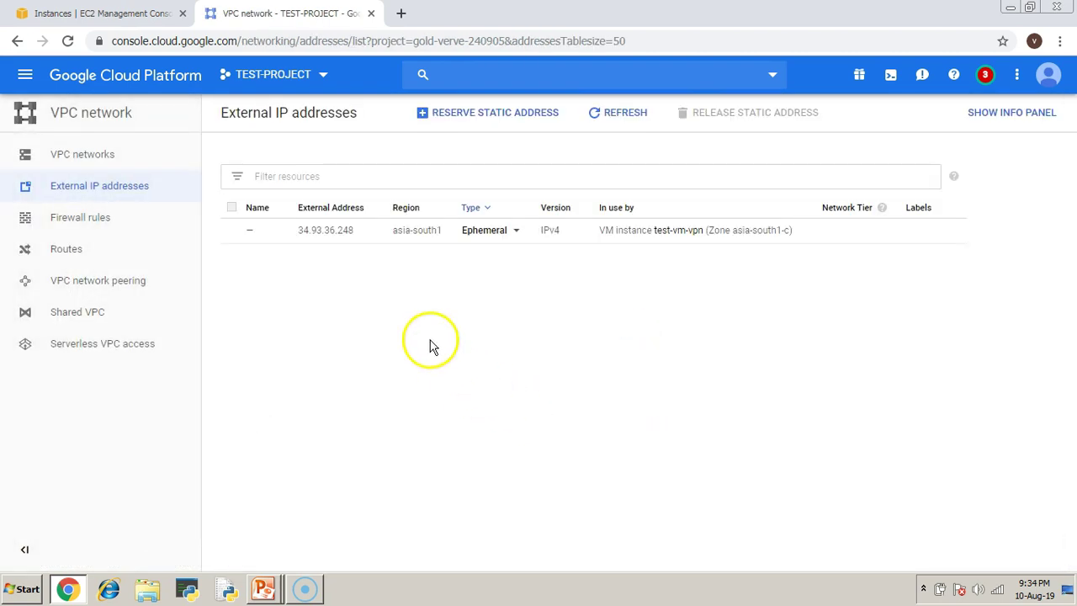
- Reserve a static address named customer-gateway-ip in region asia-south1 (Mumbai)
left_click(508, 115)
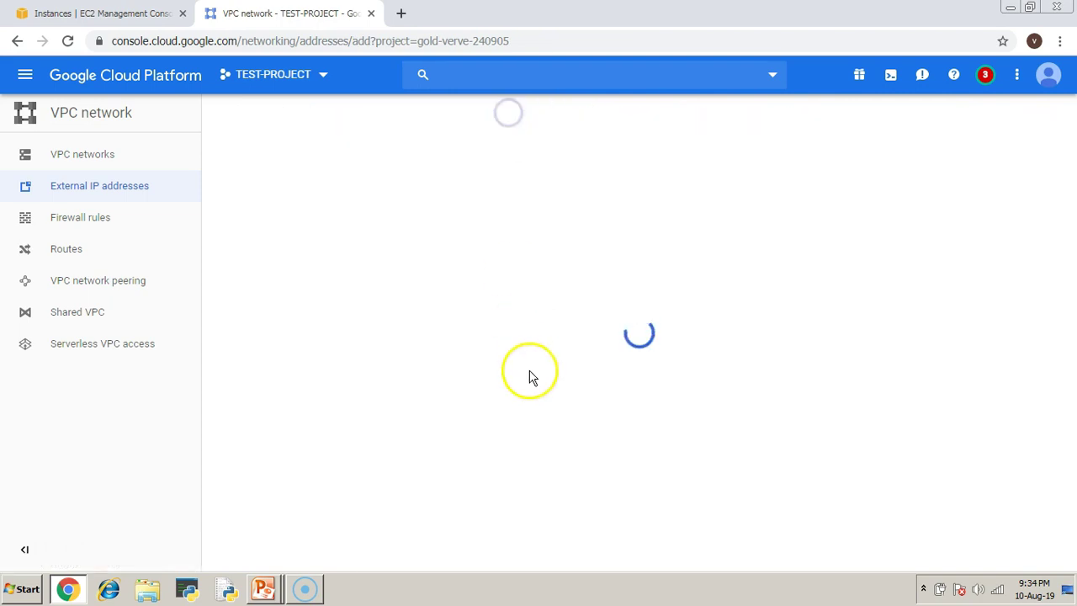
left_click(288, 175)
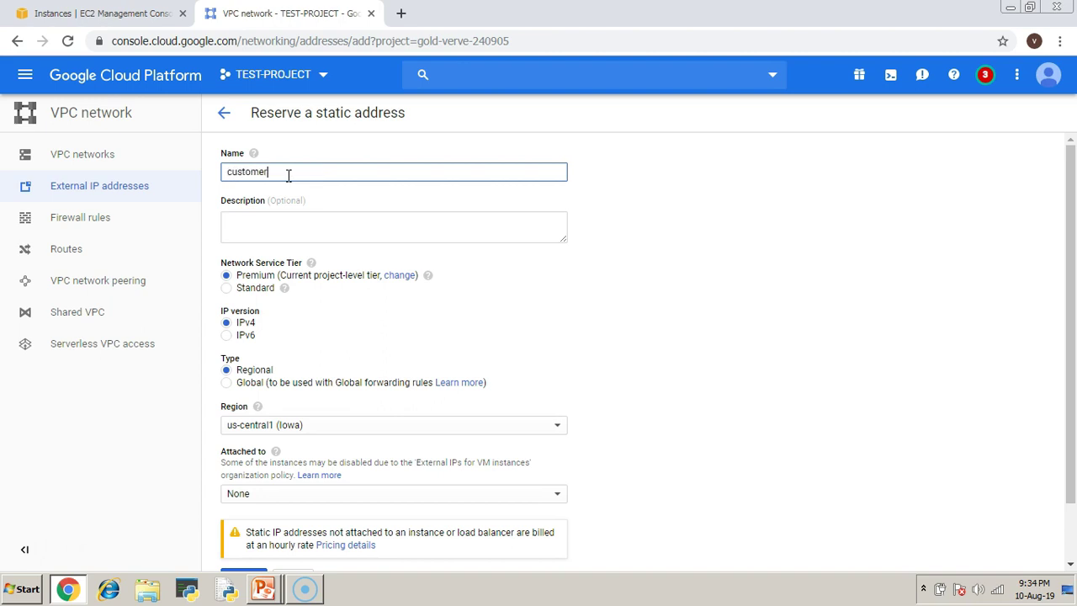
type("customer-gateway-ip")
scroll(380, 312, "down", 2)
left_click(342, 353)
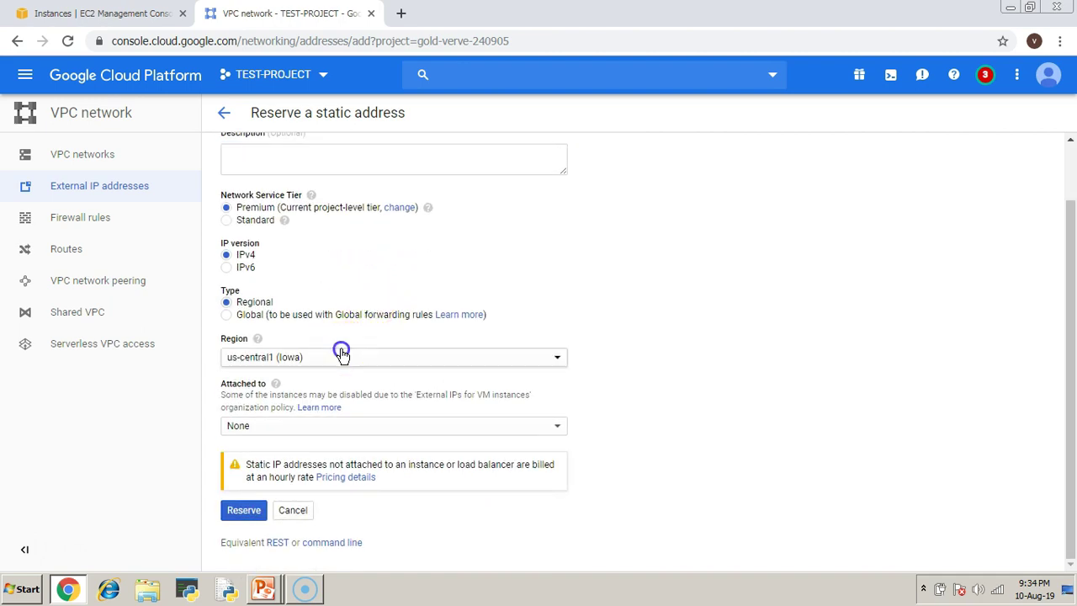
left_click(556, 358)
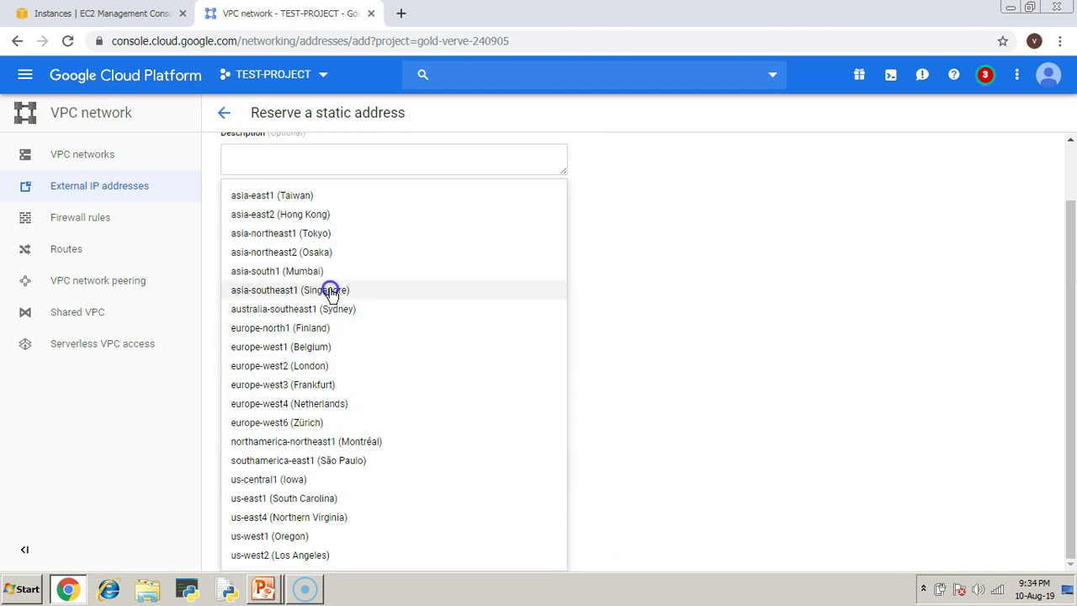
left_click(322, 271)
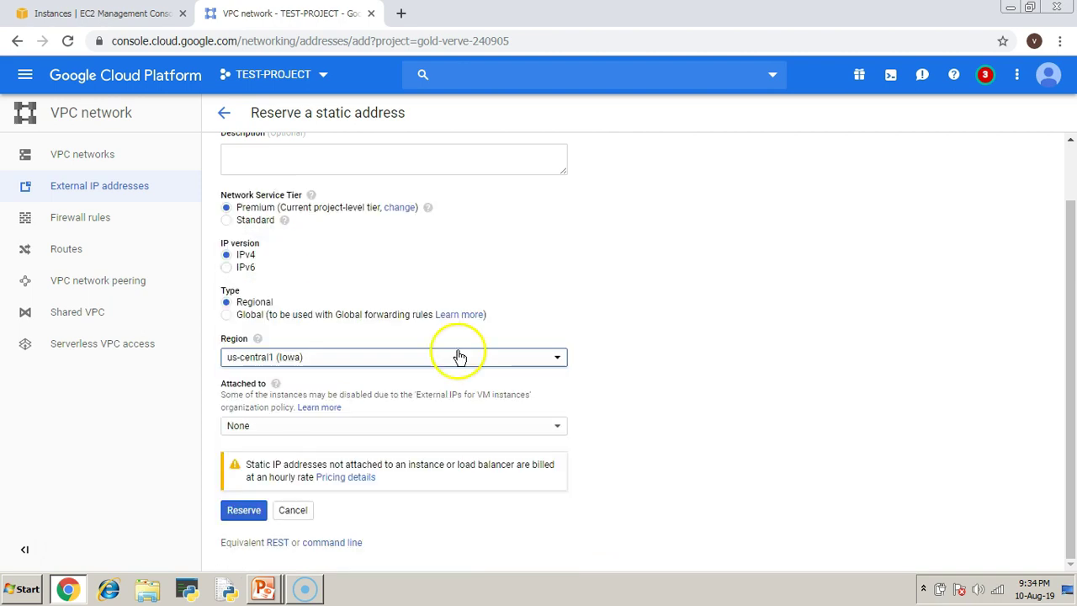
left_click(543, 360)
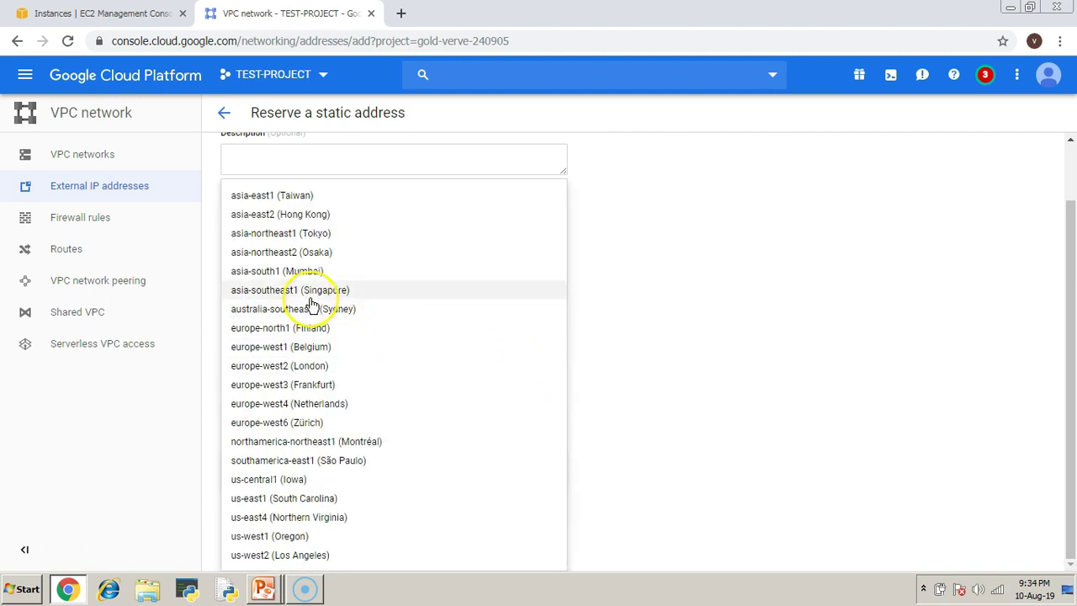
left_click(286, 271)
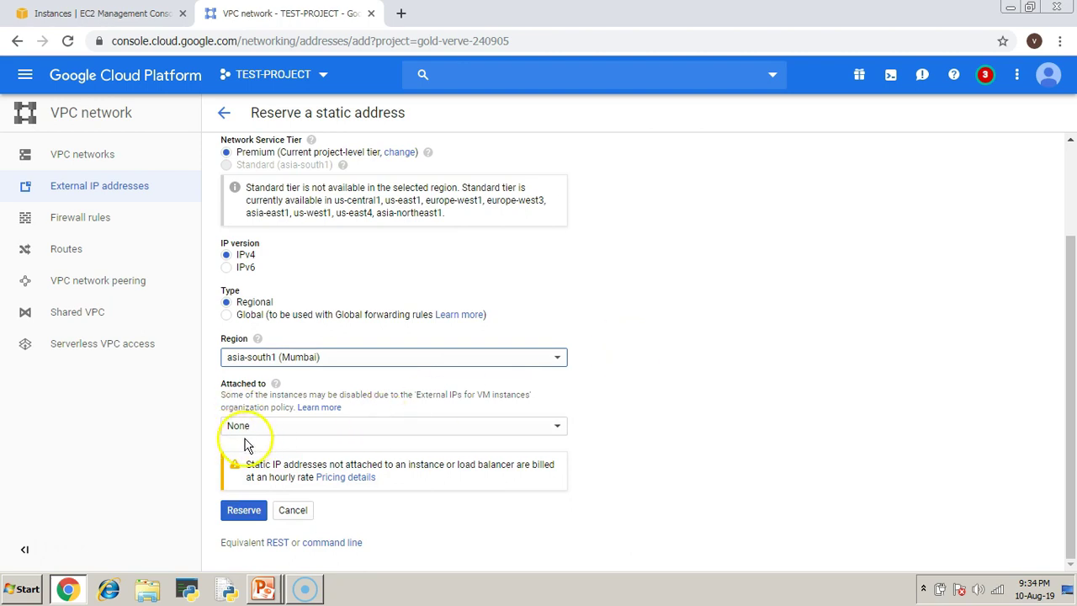
left_click(244, 513)
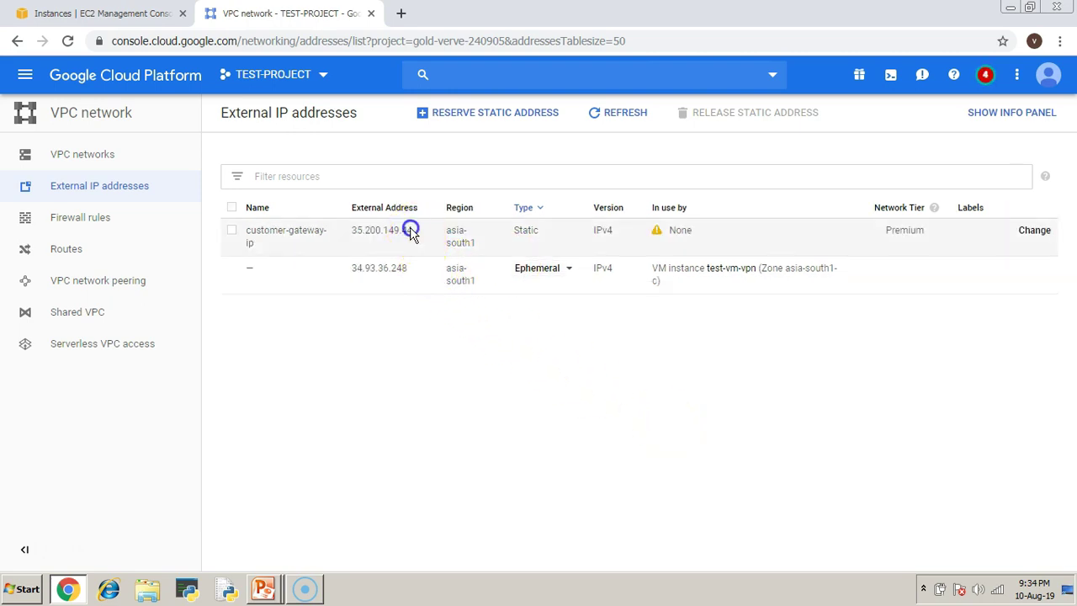
- Copy the customer-gateway-ip address 35.200.149.44 and head to the slide show
left_click(354, 233)
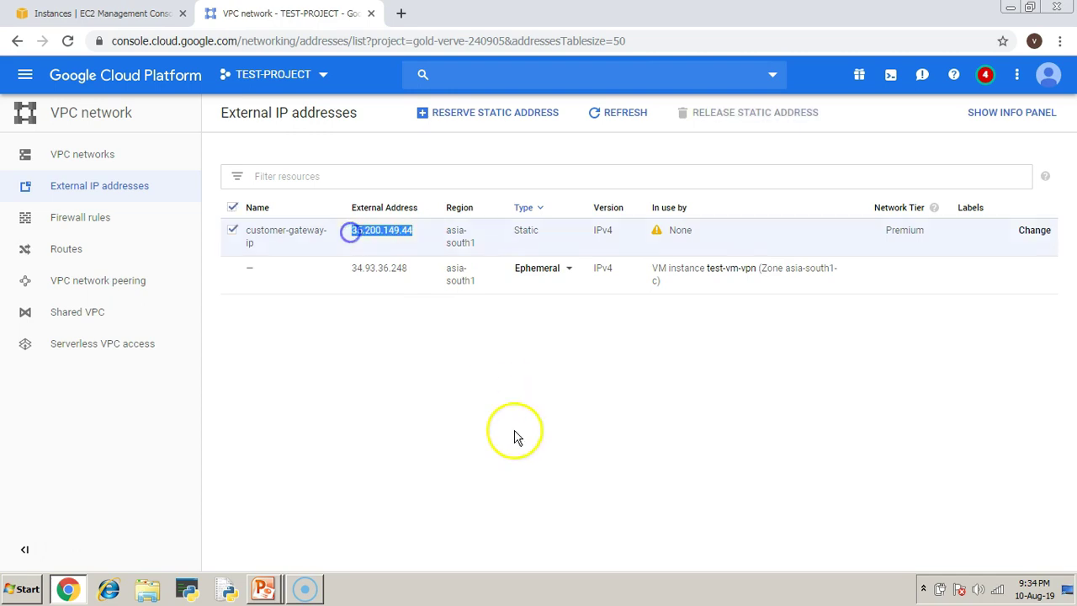
left_click(497, 413)
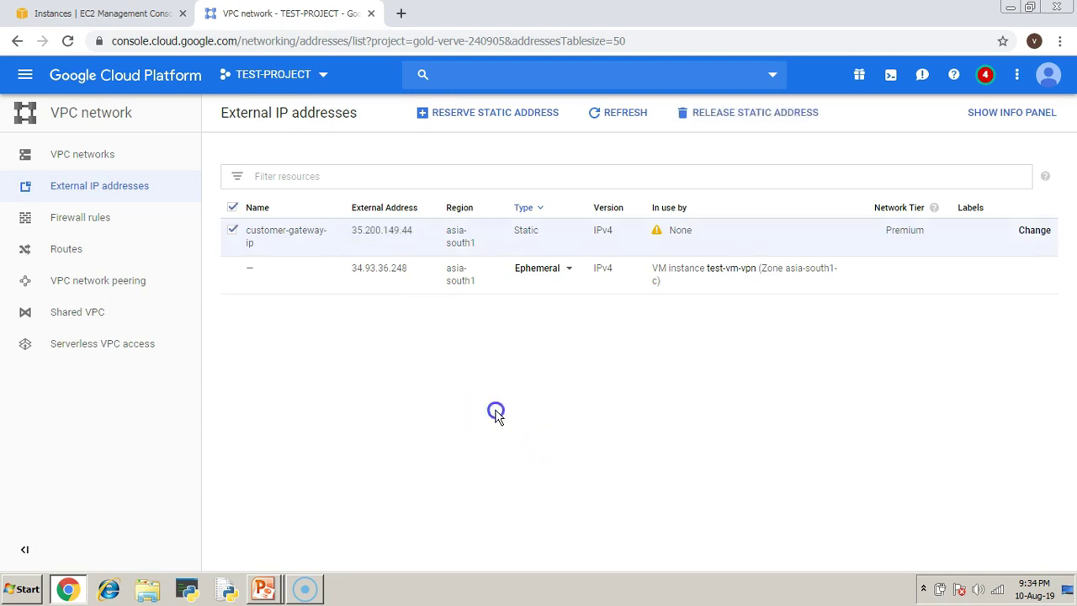
key("alt+Tab")
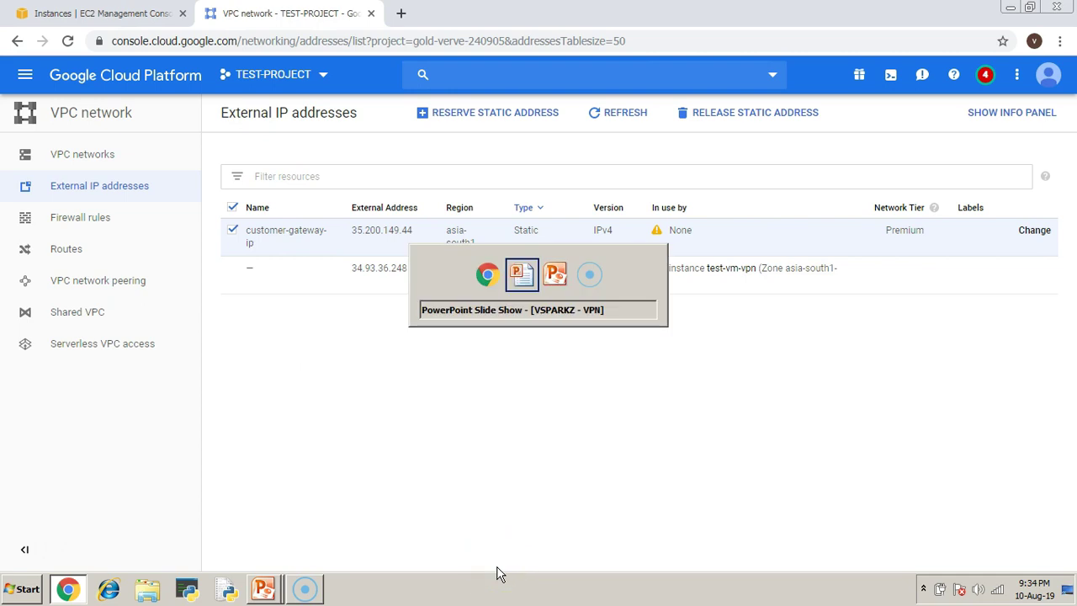
- Advance the slide show to Step 4 on AWS gateways and VPN connections, then return to AWS
key("alt+Tab")
key("alt+Tab")
key("alt+Tab")
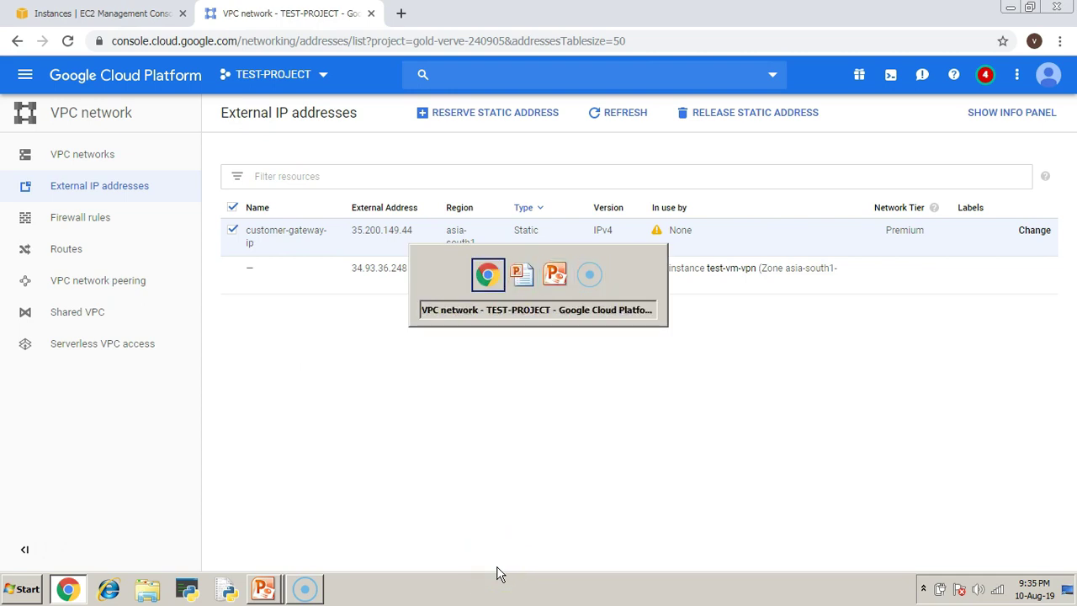
key("alt+Tab")
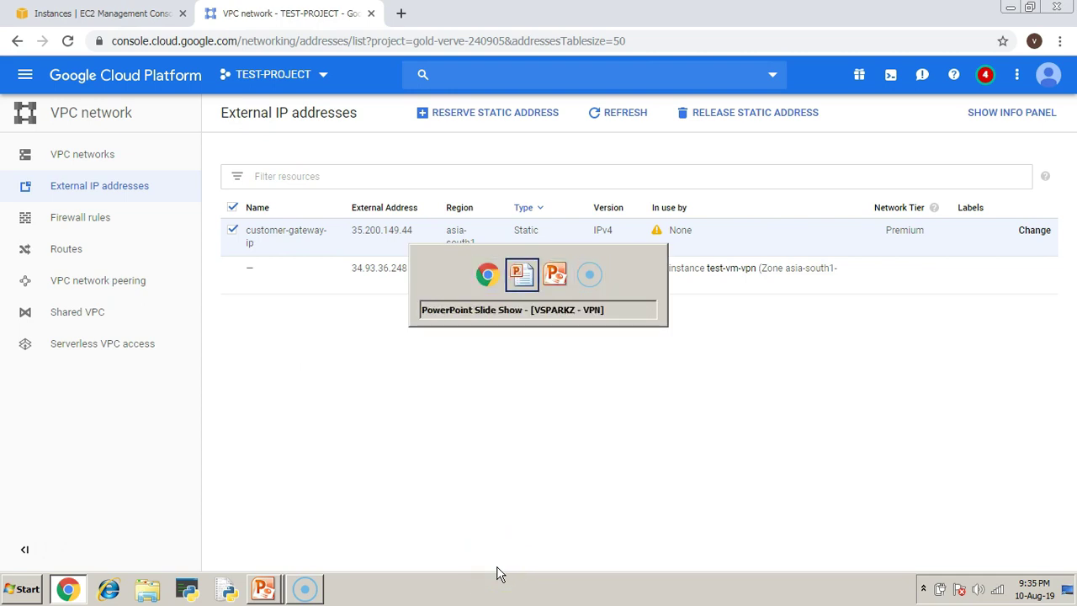
key("alt+Tab")
key("alt+Tab")
key("alt+Tab")
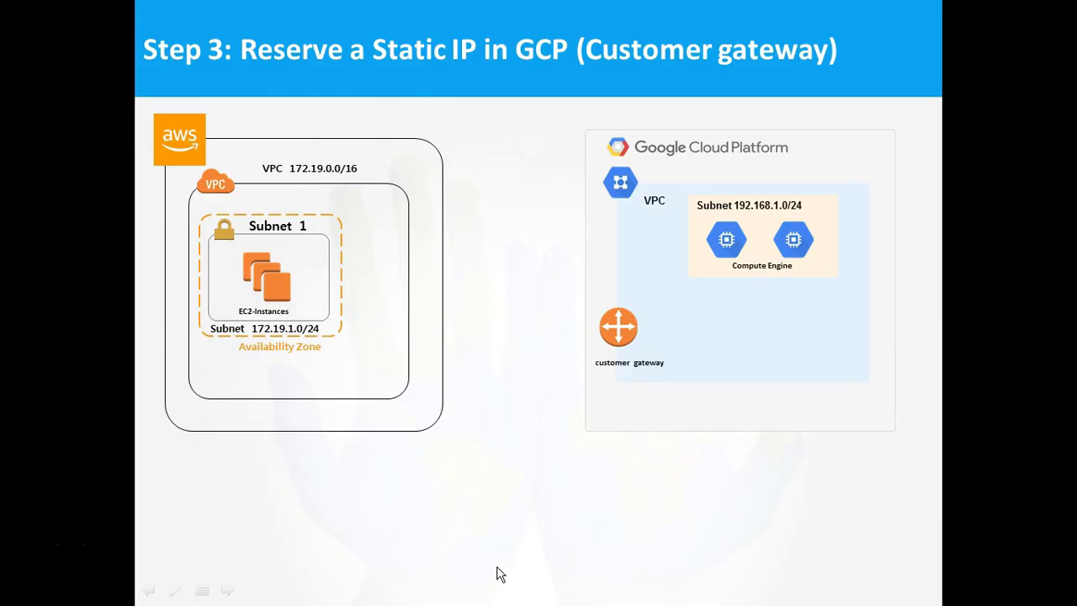
key("Right")
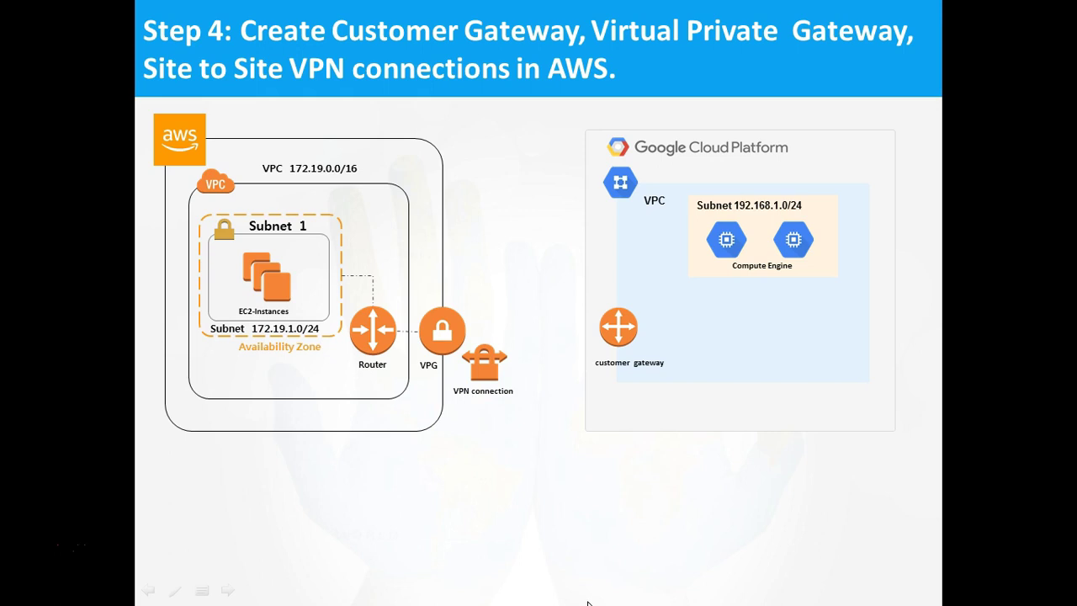
key("alt+Tab")
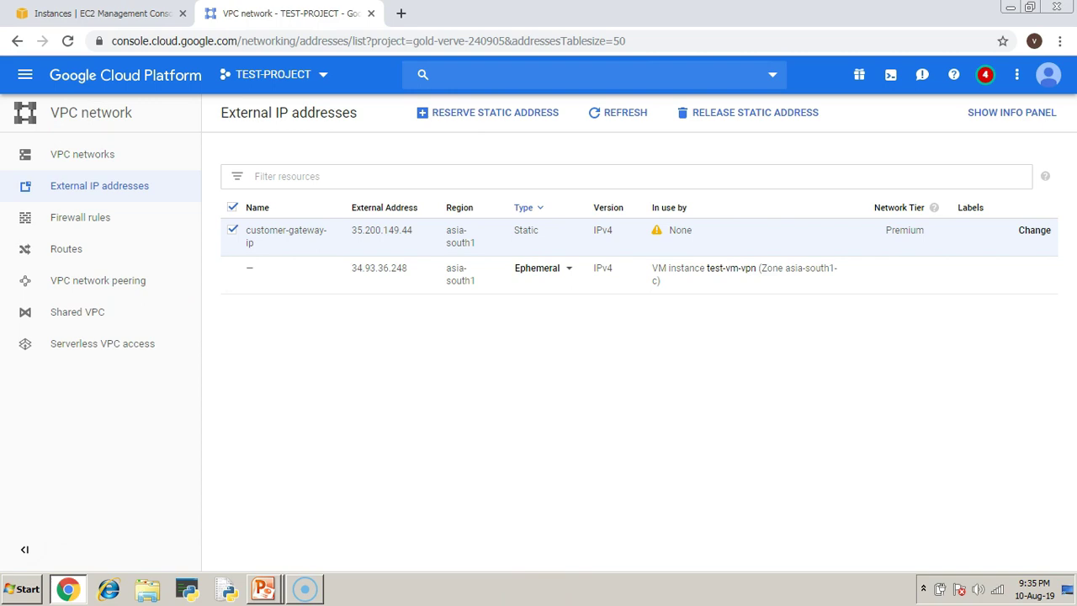
left_click(101, 13)
- Go to the VPC dashboard's Customer Gateways list
left_click(147, 74)
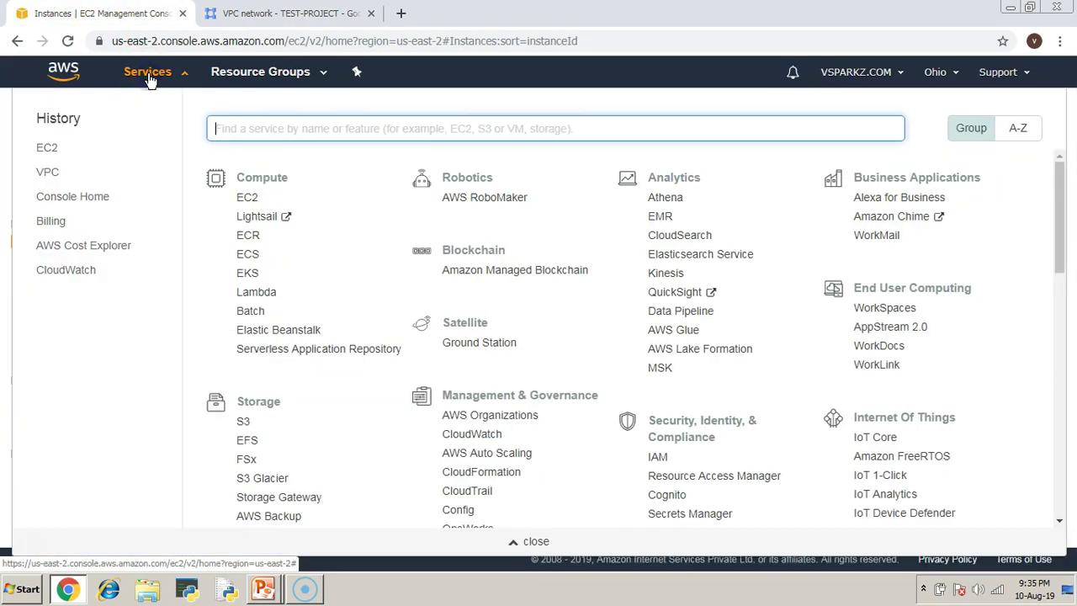
left_click(47, 174)
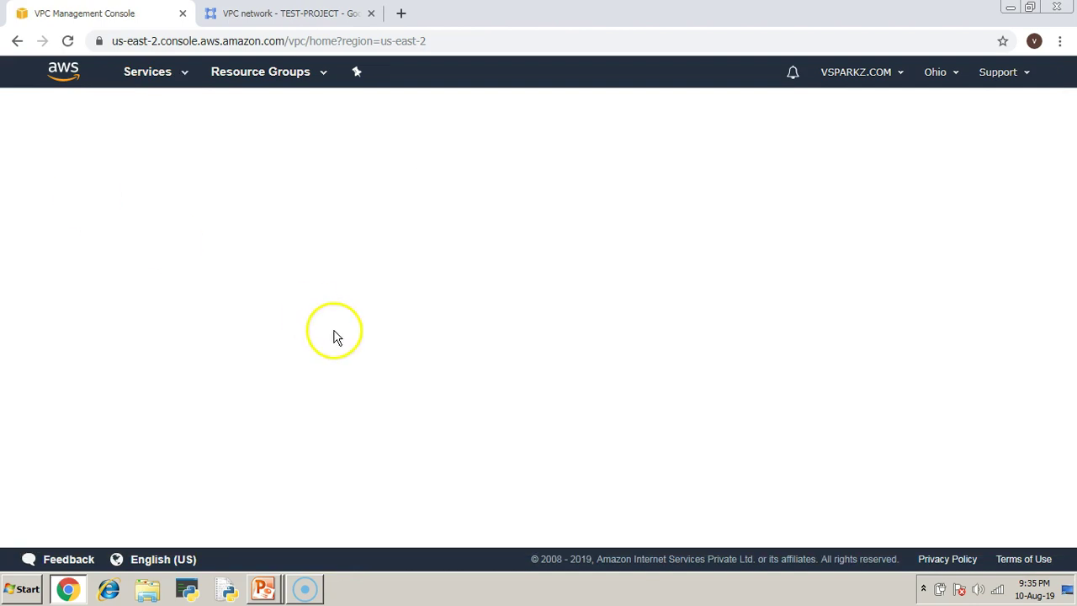
scroll(72, 342, "down", 2)
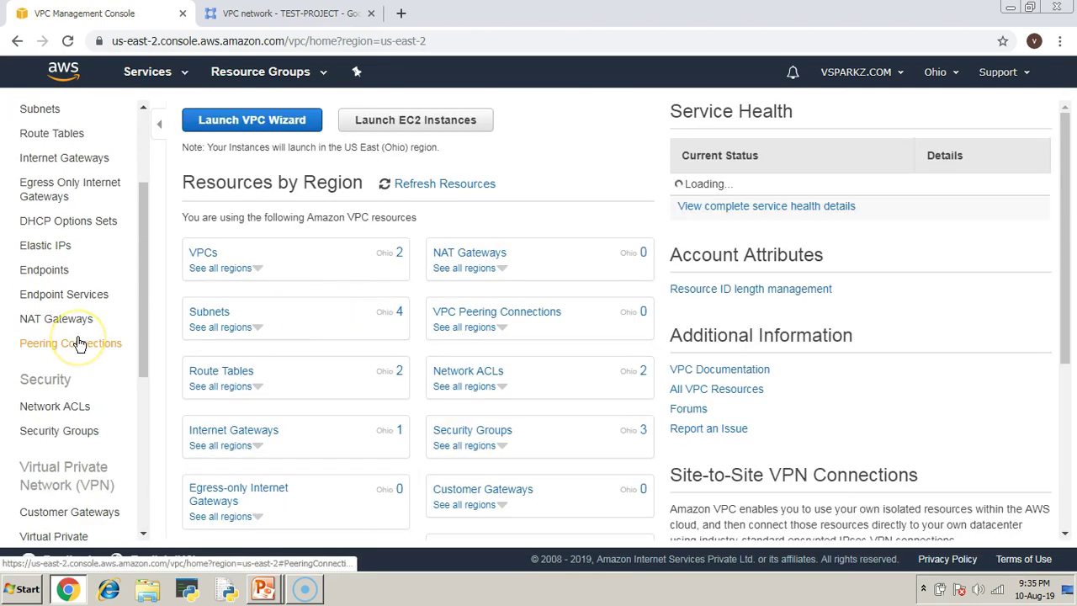
scroll(76, 342, "down", 3)
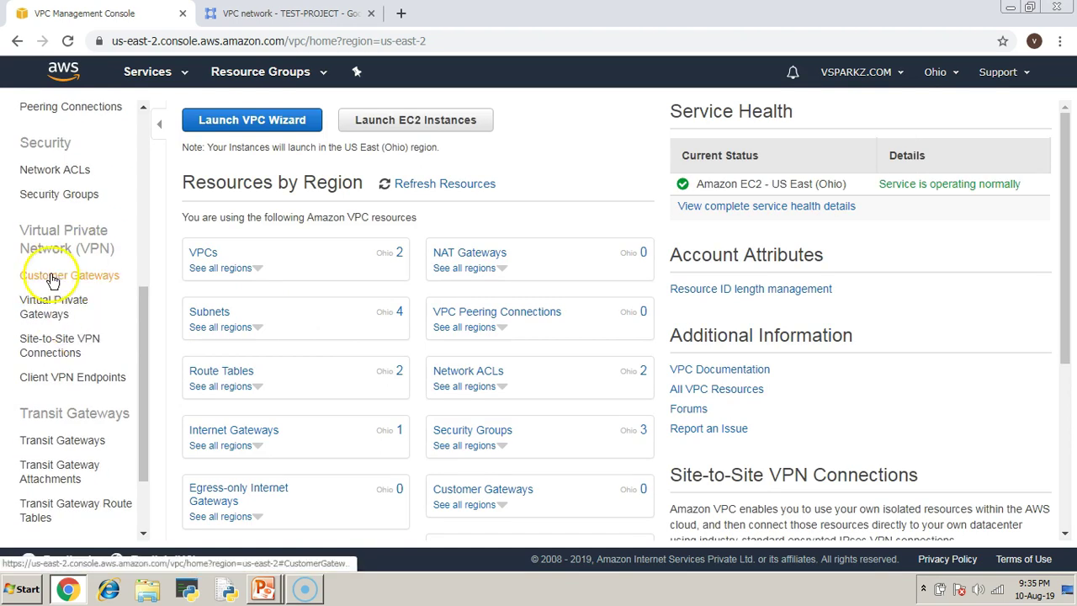
left_click(52, 279)
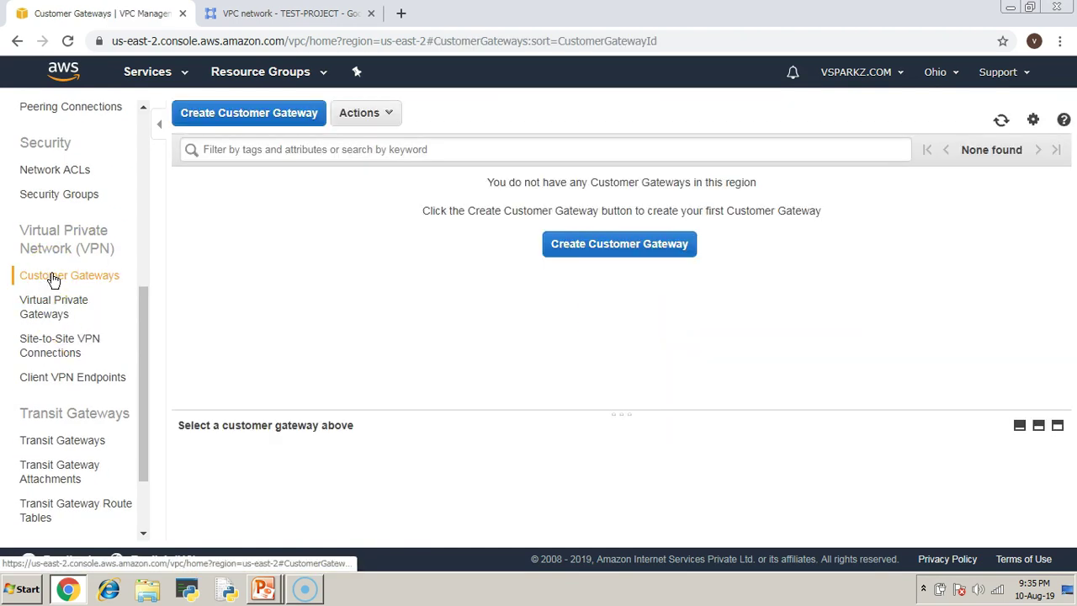
- Create customer gateway CGW with static routing and IP 35.200.149.44
left_click(253, 113)
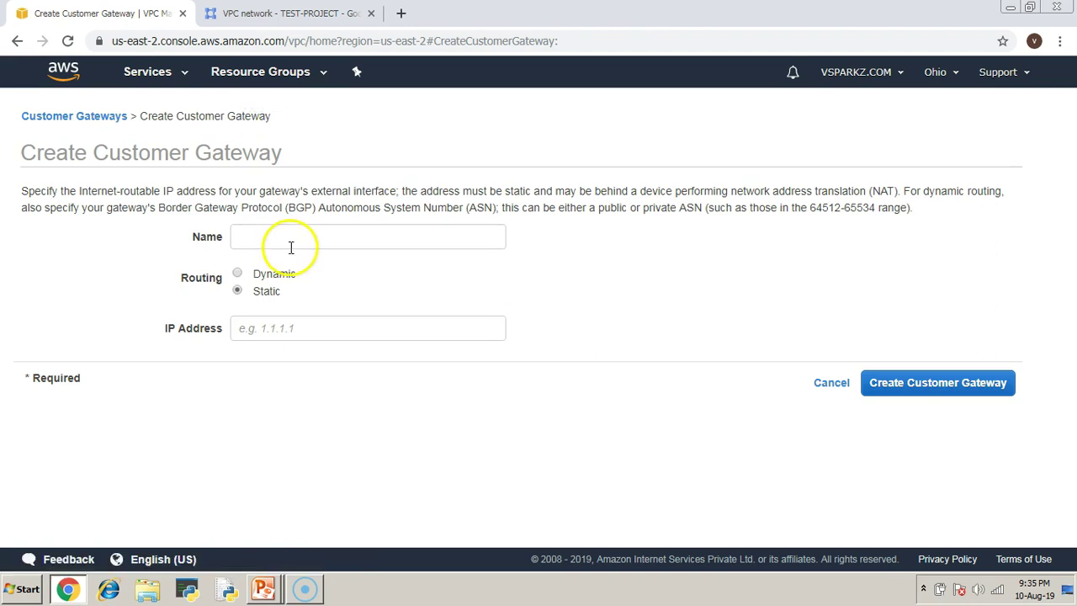
left_click(278, 239)
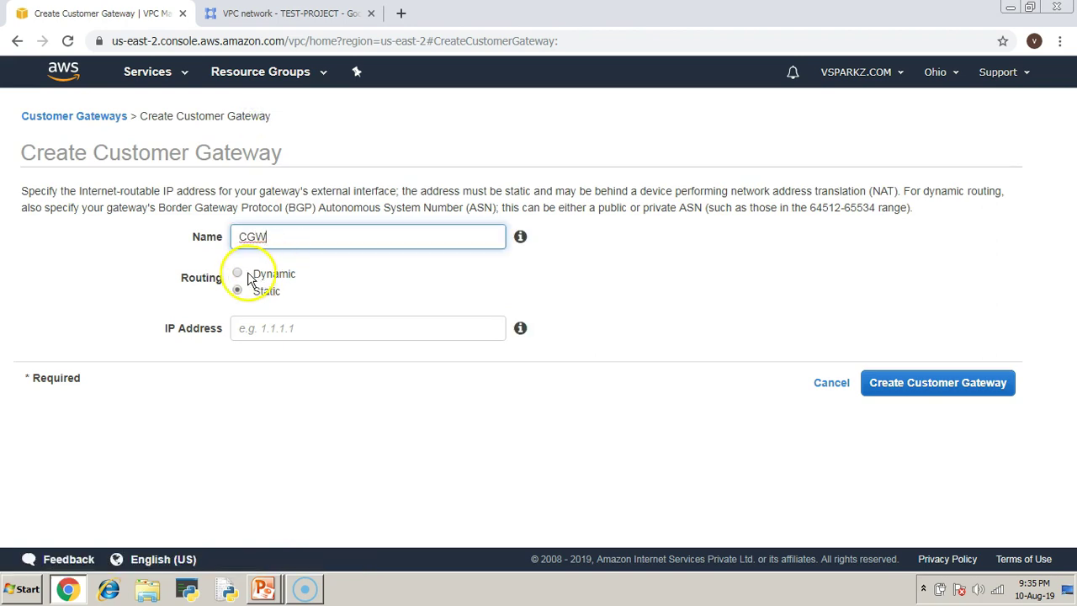
left_click(281, 329)
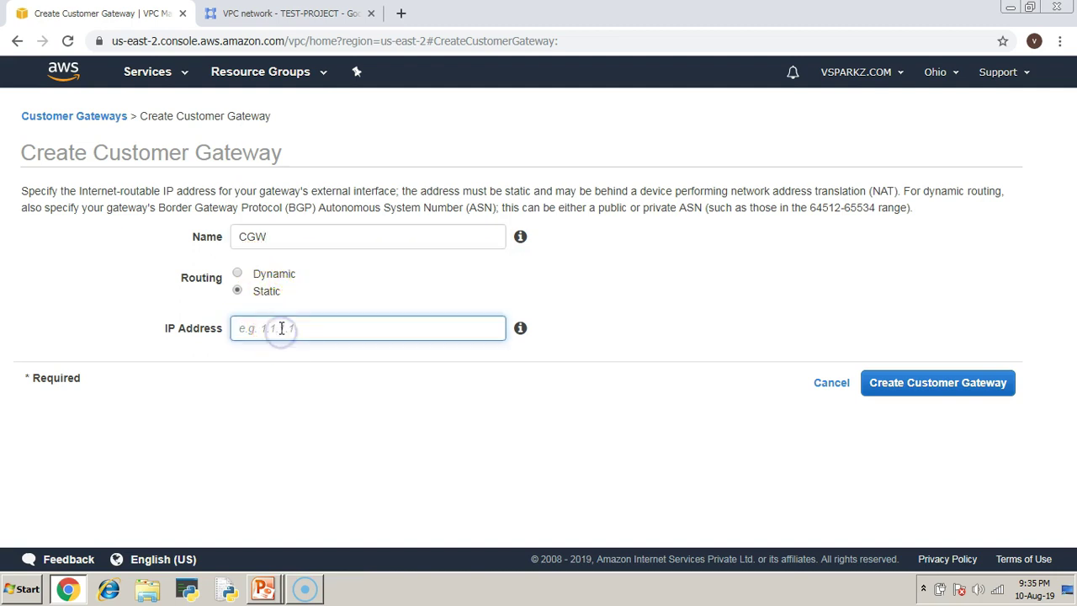
left_click(937, 384)
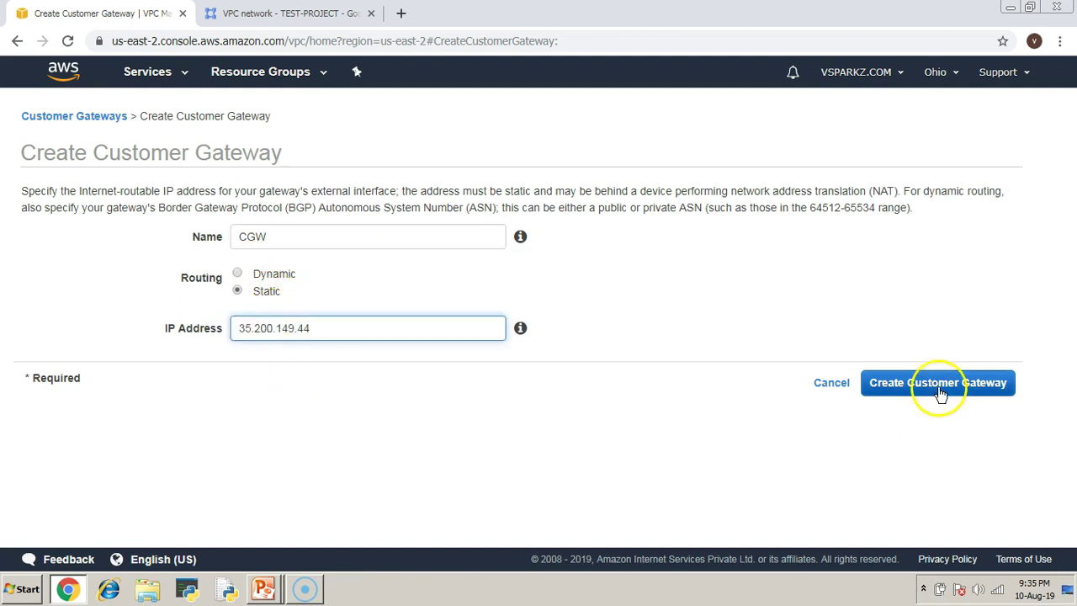
left_click(745, 296)
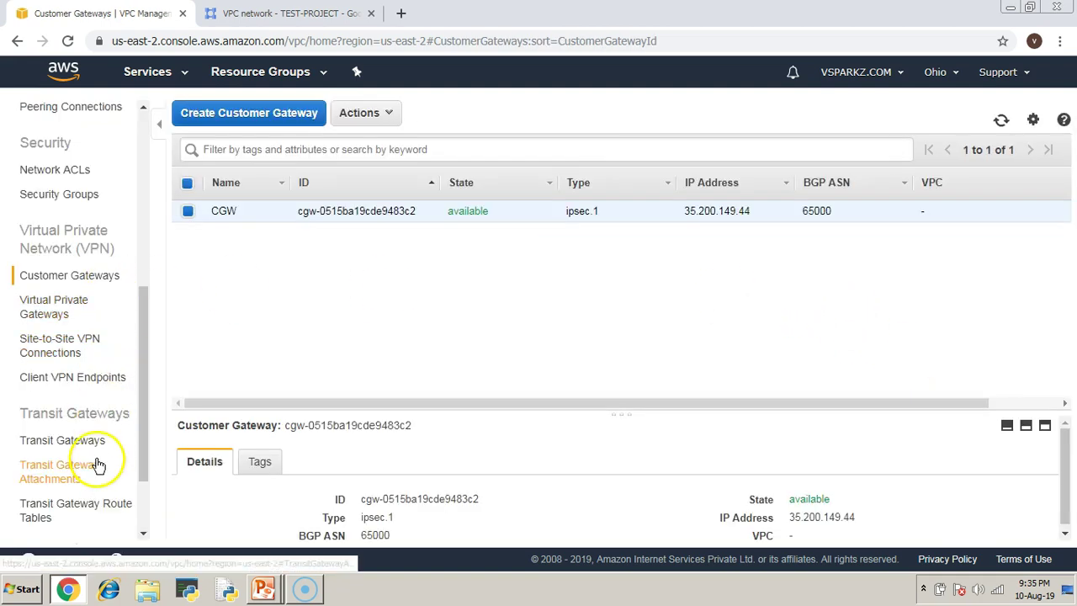
scroll(98, 464, "down", 2)
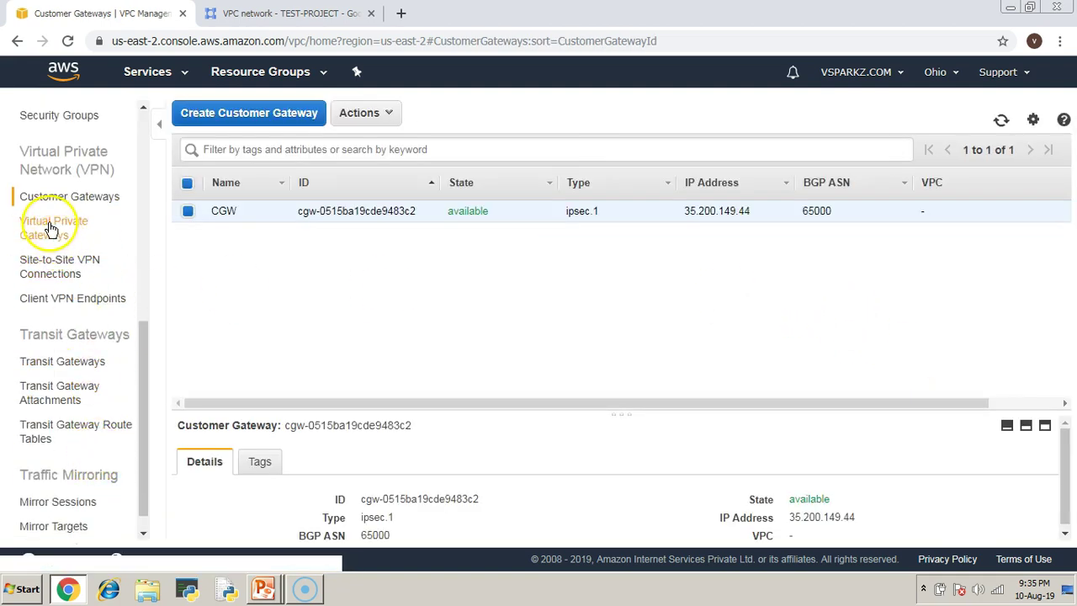
- Create a virtual private gateway named VPG
left_click(48, 225)
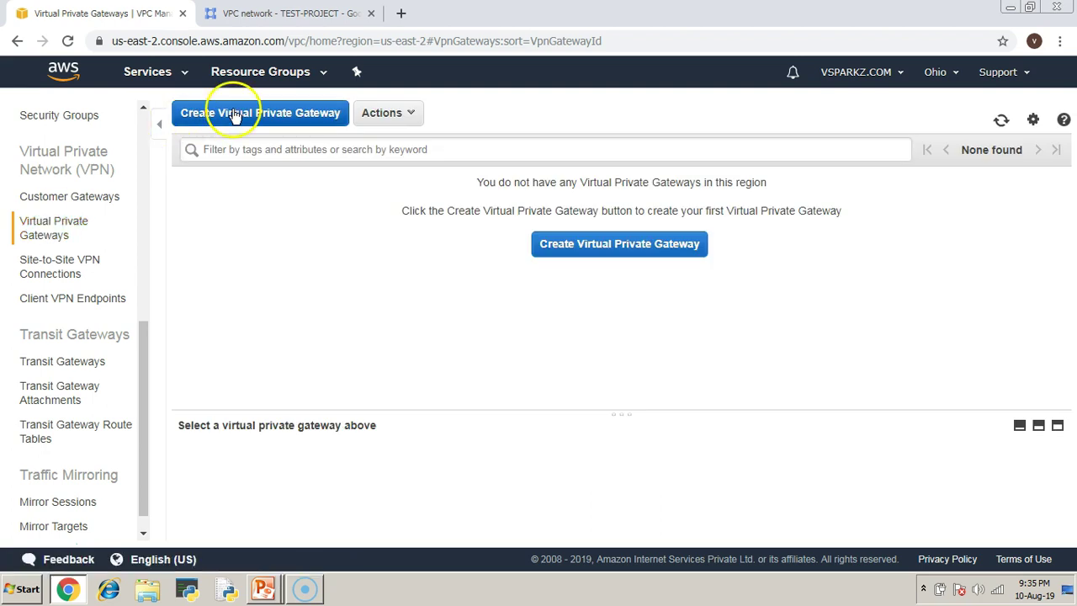
left_click(231, 113)
left_click(266, 226)
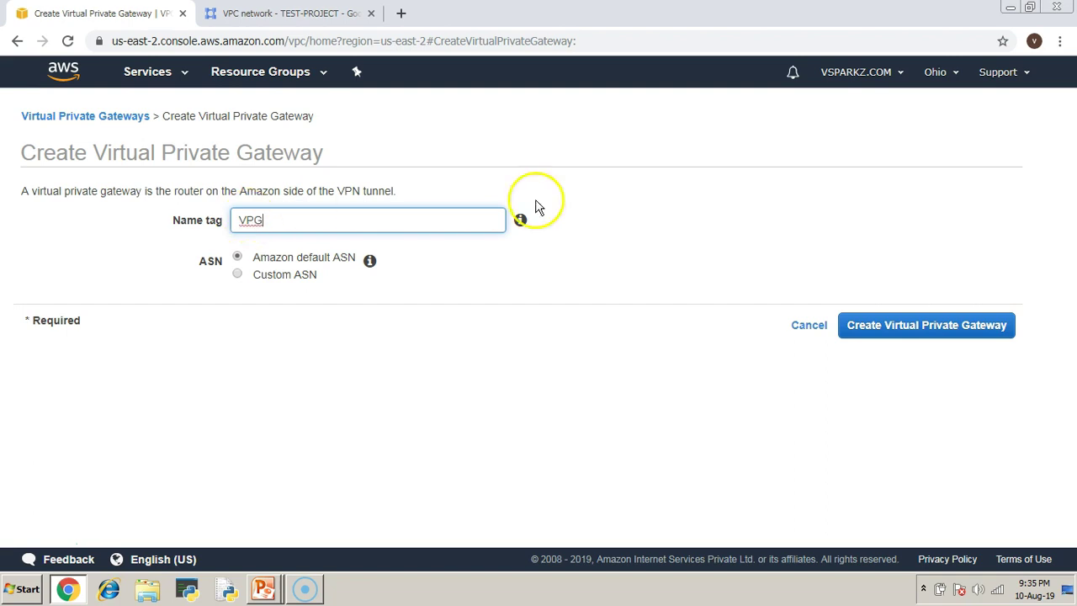
left_click(896, 321)
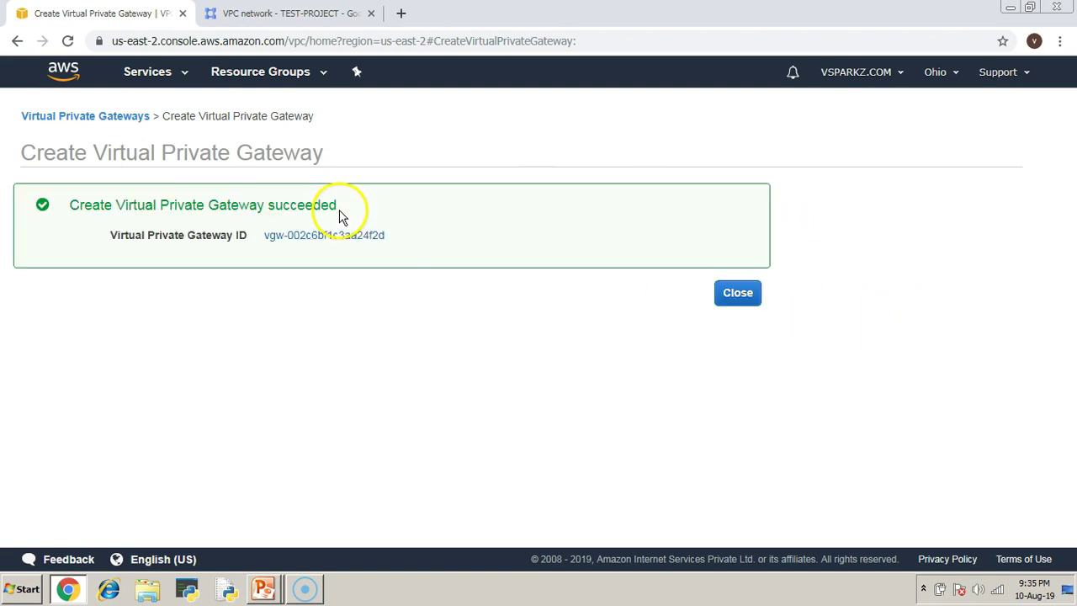
left_click(722, 294)
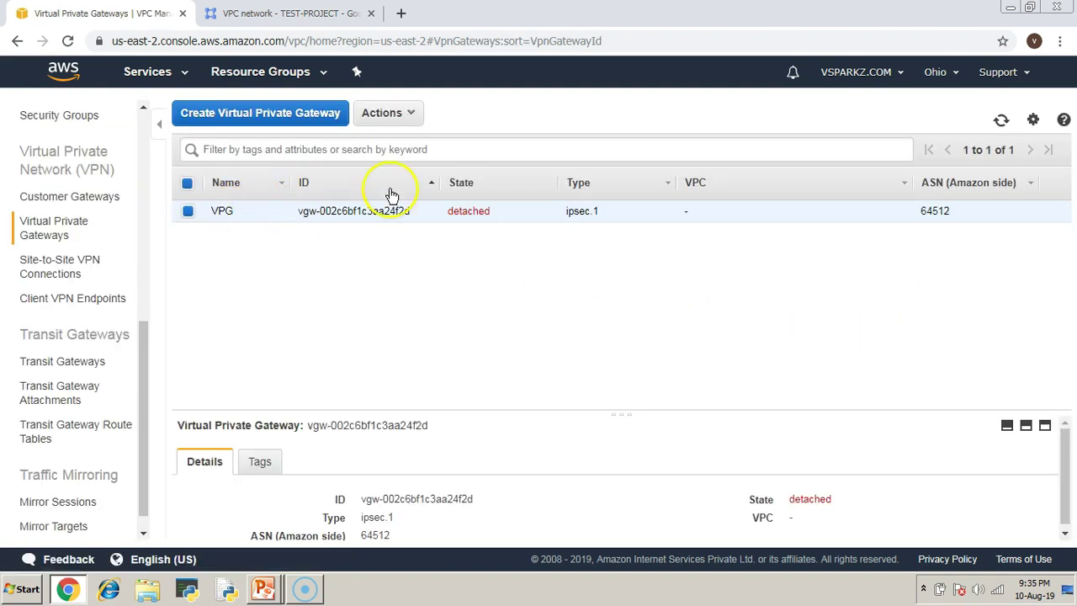
- Attach the VPG gateway to VPC-1 and refresh to check its attachment state
left_click(390, 112)
left_click(389, 159)
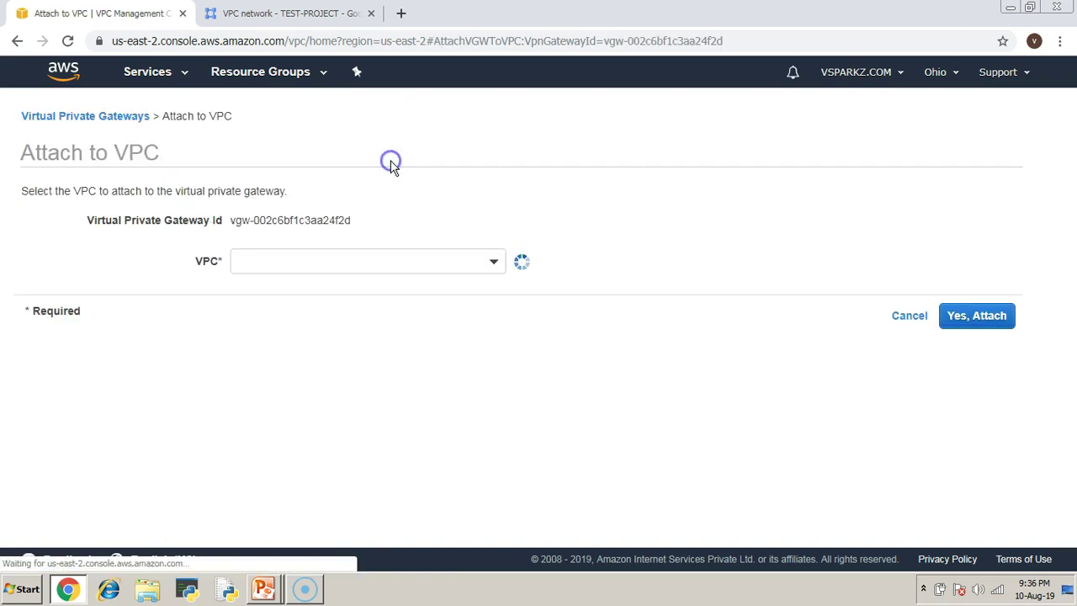
left_click(493, 261)
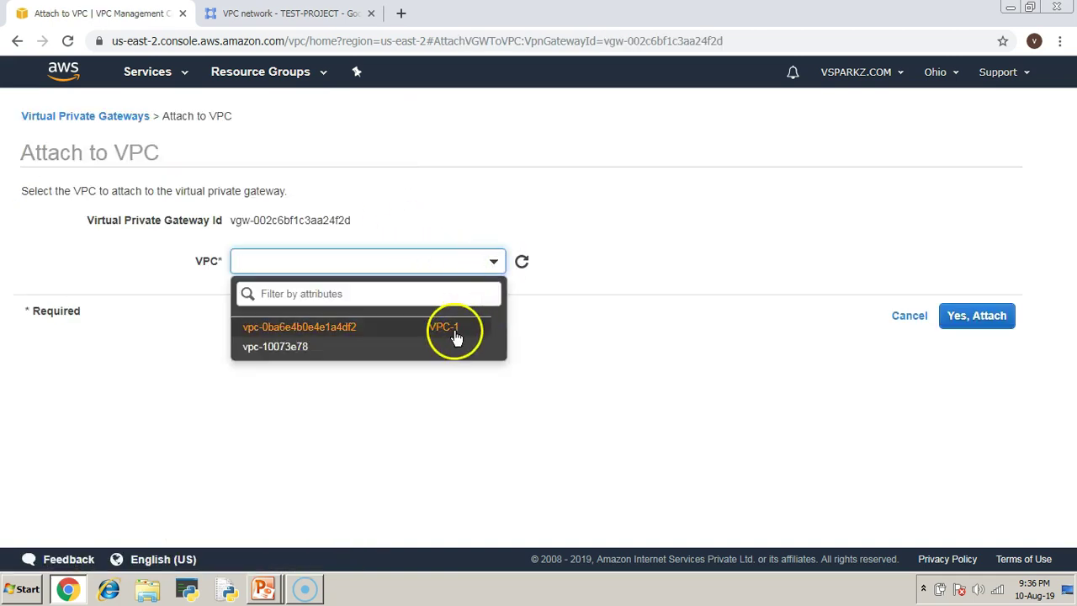
left_click(454, 334)
left_click(980, 316)
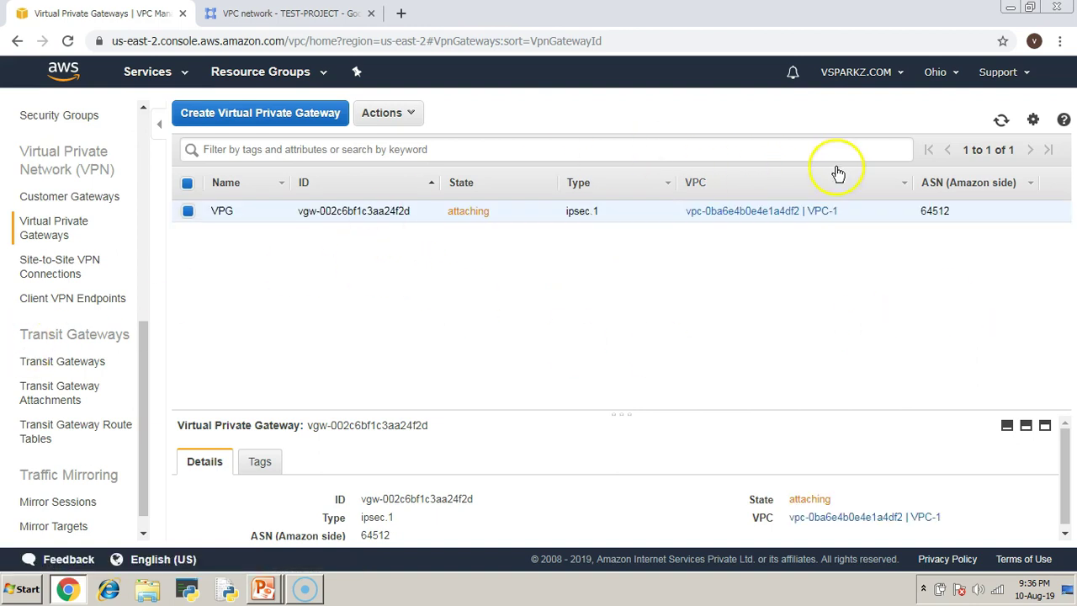
left_click(1001, 121)
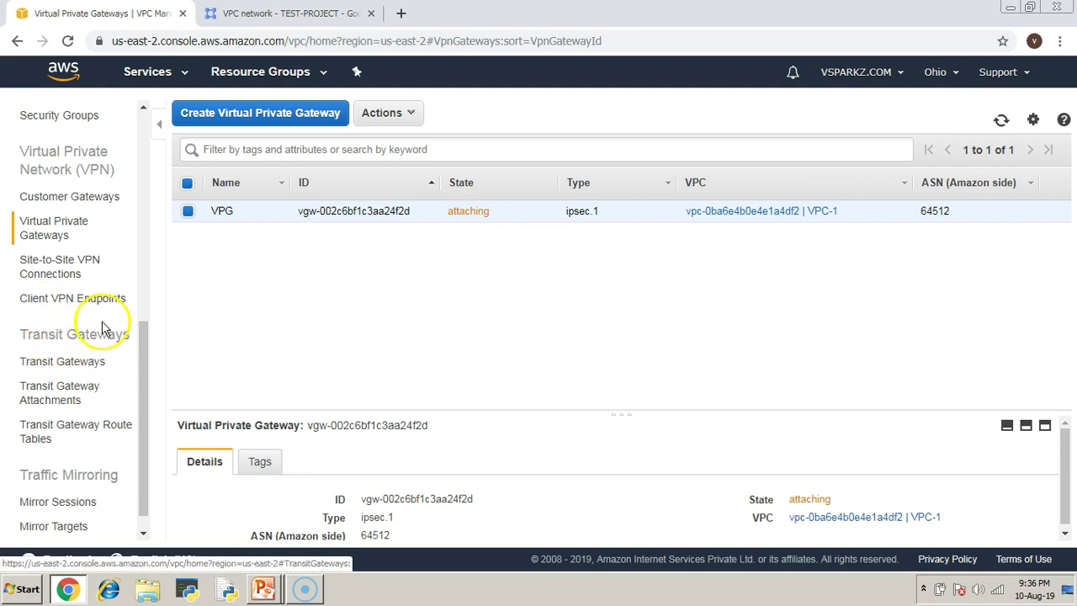
left_click(51, 269)
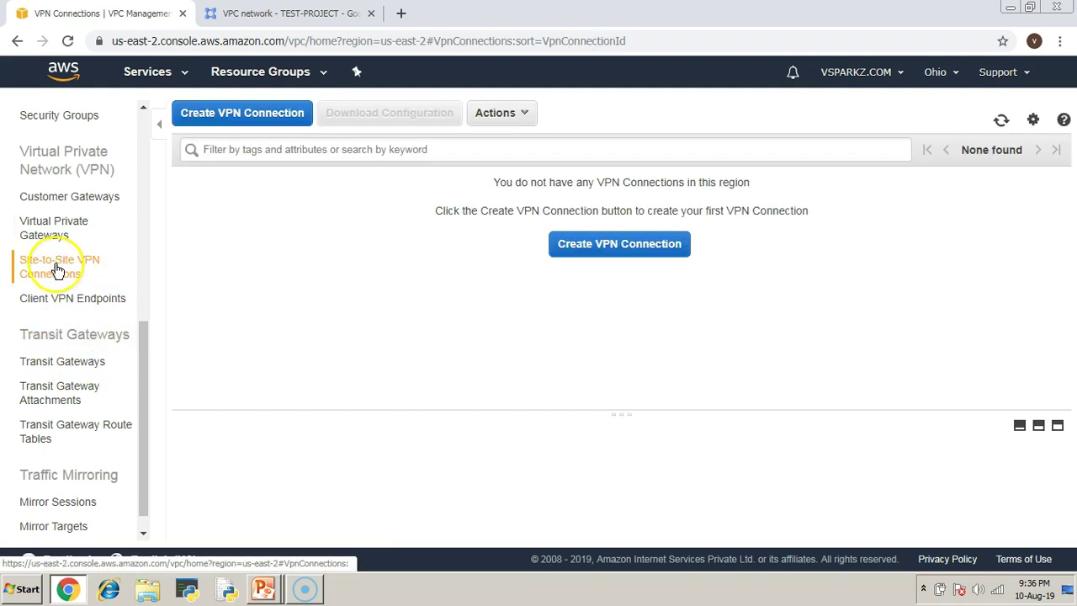
- Start VPN connection 'VPN' with vgw-002c6bf1c3aa24f2d, cgw-0515ba19cde9483c2 and static routing
left_click(238, 124)
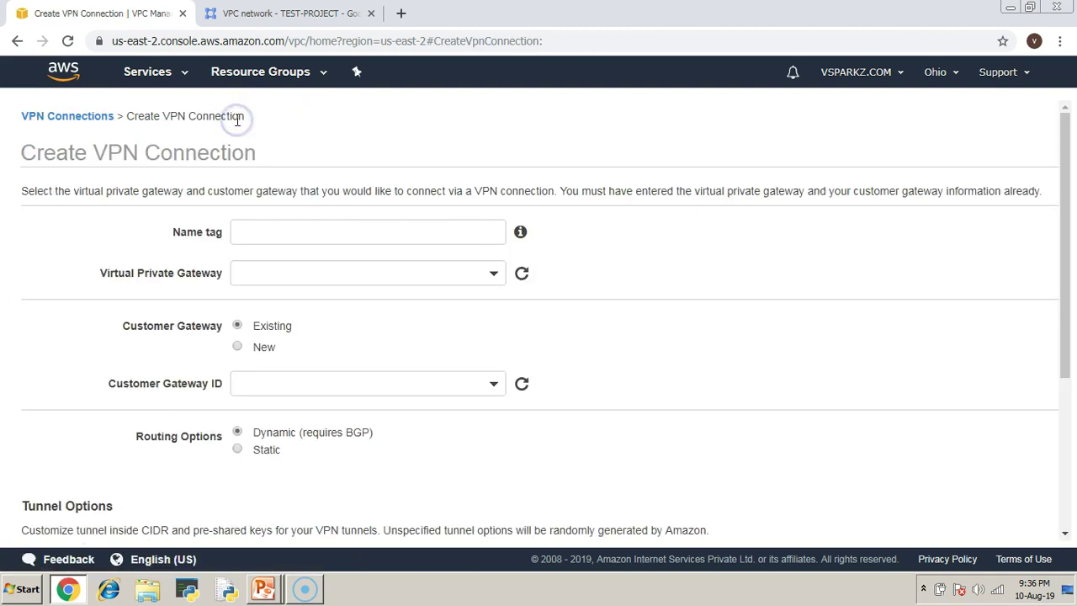
left_click(262, 235)
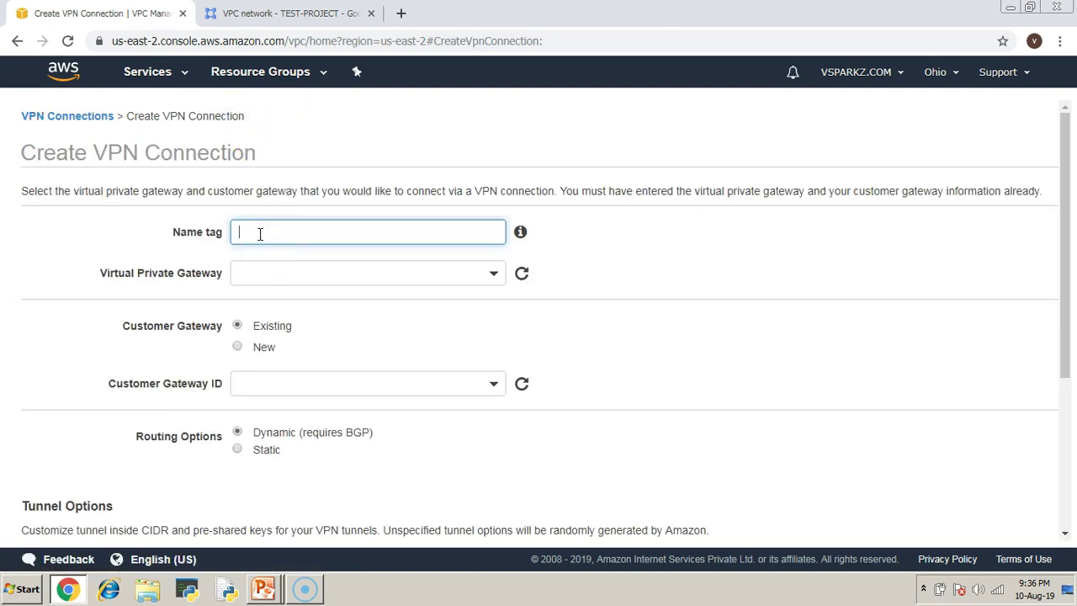
left_click(495, 280)
left_click(398, 357)
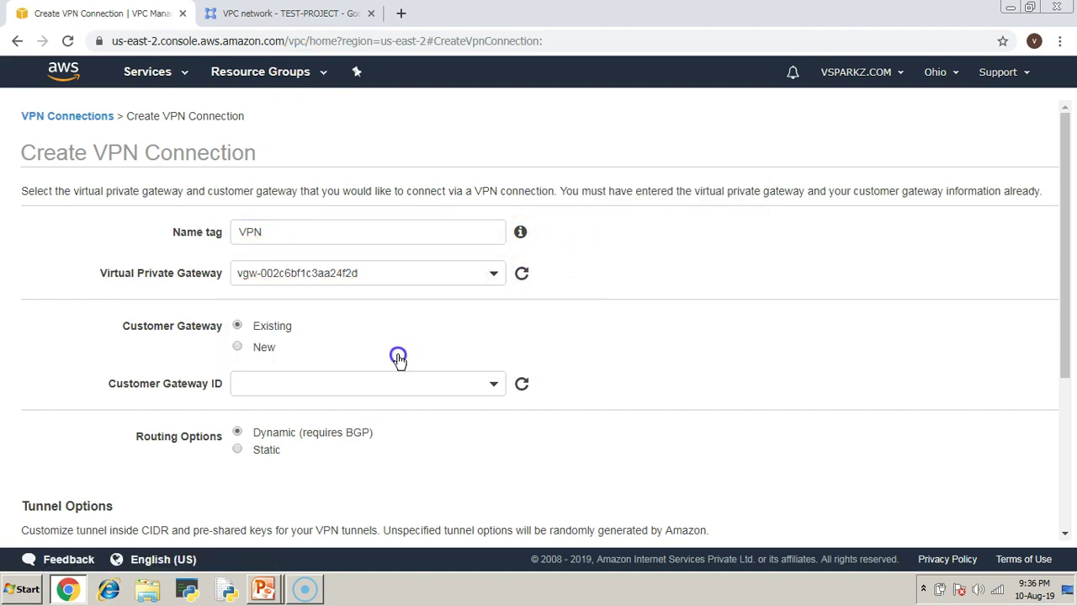
scroll(337, 329, "down", 1)
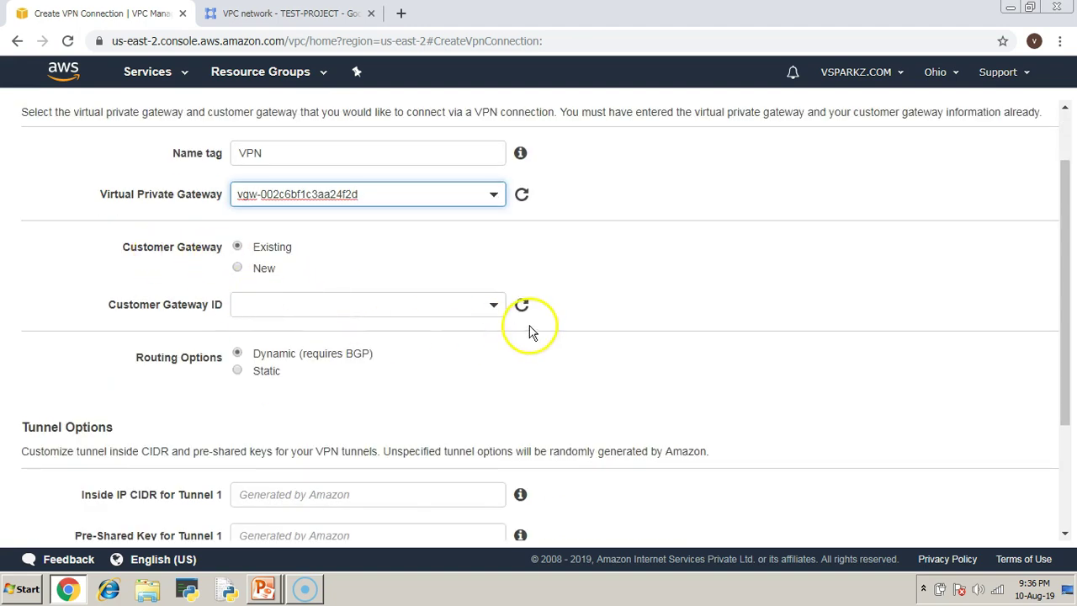
left_click(494, 306)
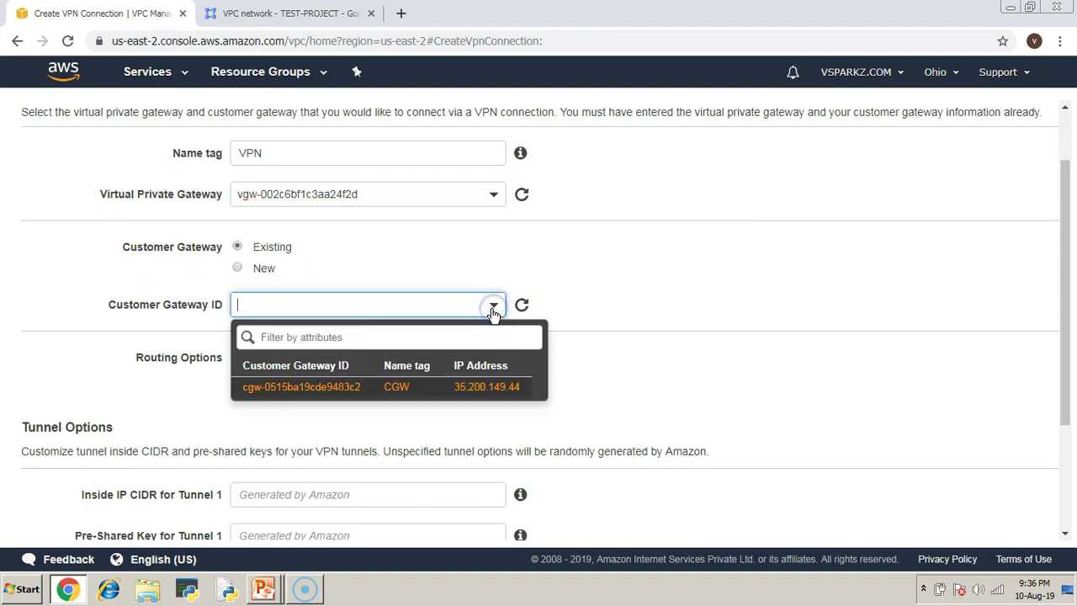
left_click(503, 395)
scroll(589, 343, "down", 2)
left_click(240, 215)
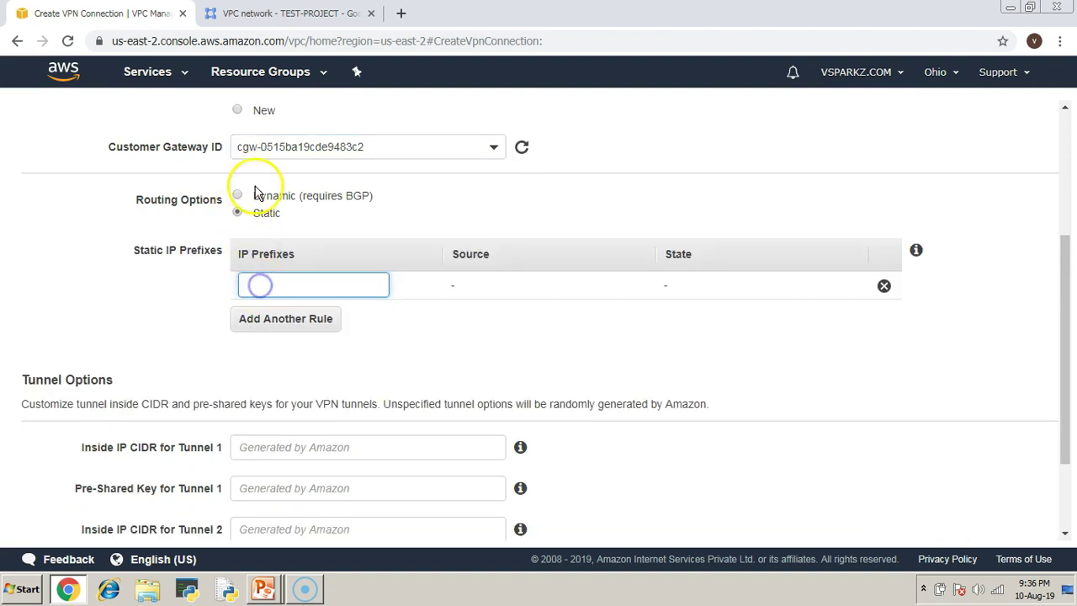
left_click(261, 14)
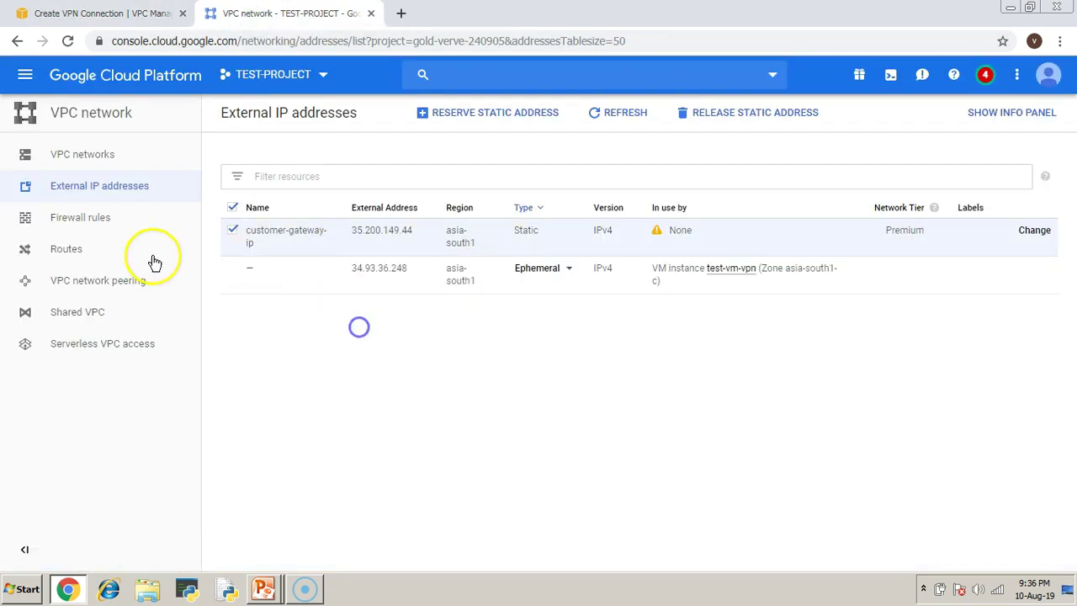
- Copy subnet-2's IP range 192.168.1.0/24 from the VPC networks page for the AWS form
left_click(88, 156)
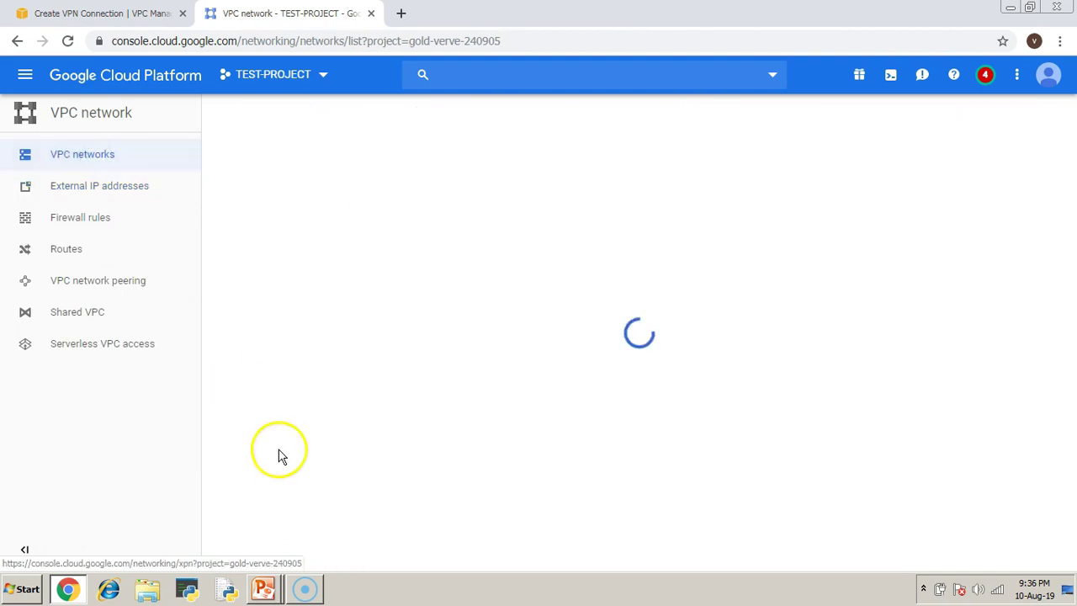
scroll(356, 397, "down", 3)
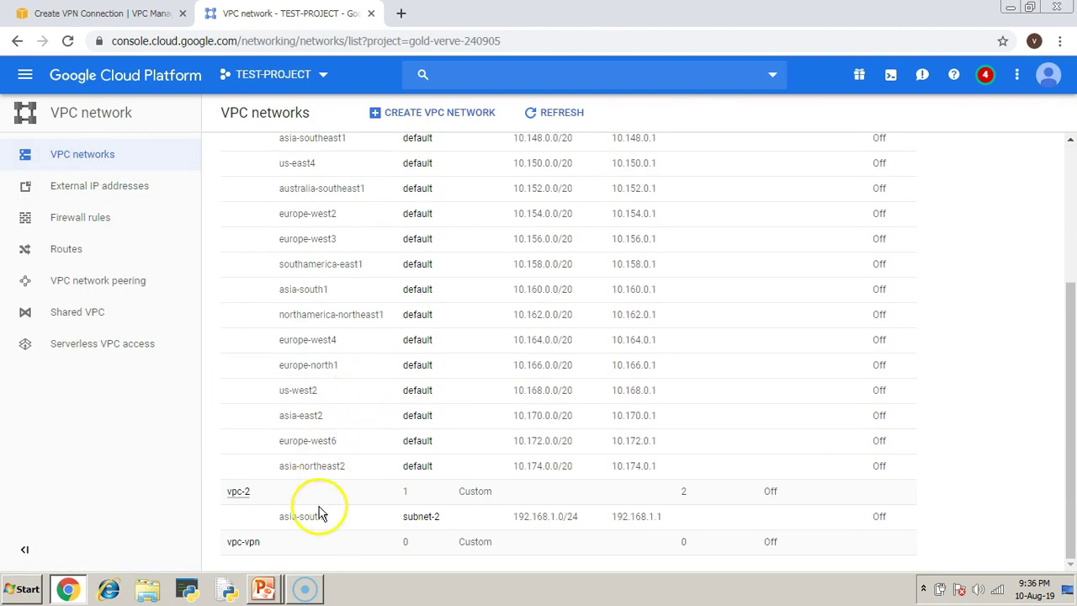
left_click(417, 517)
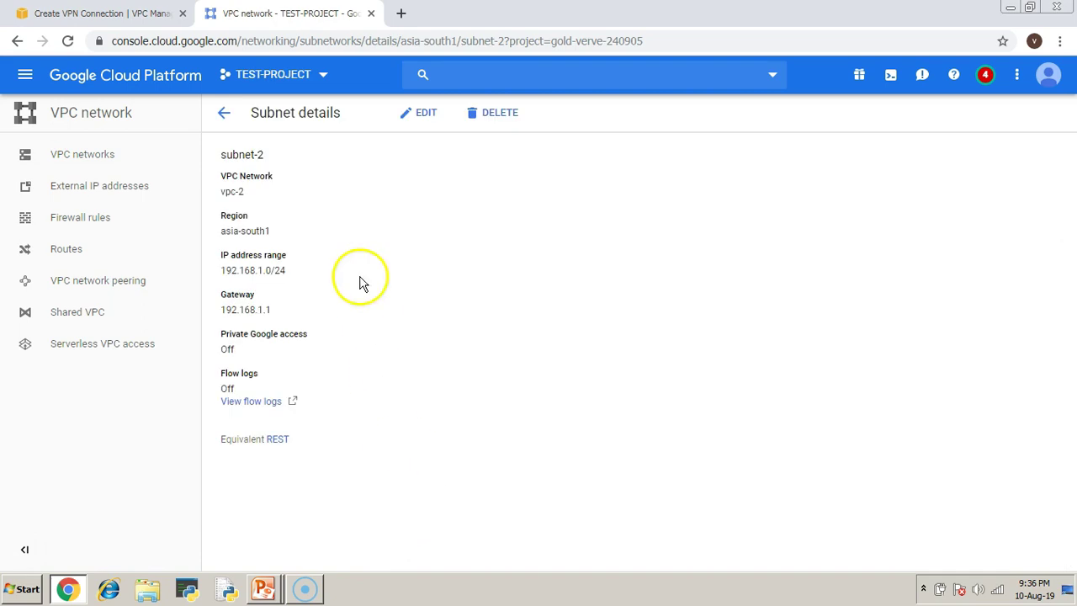
left_click_drag(287, 271, 270, 270)
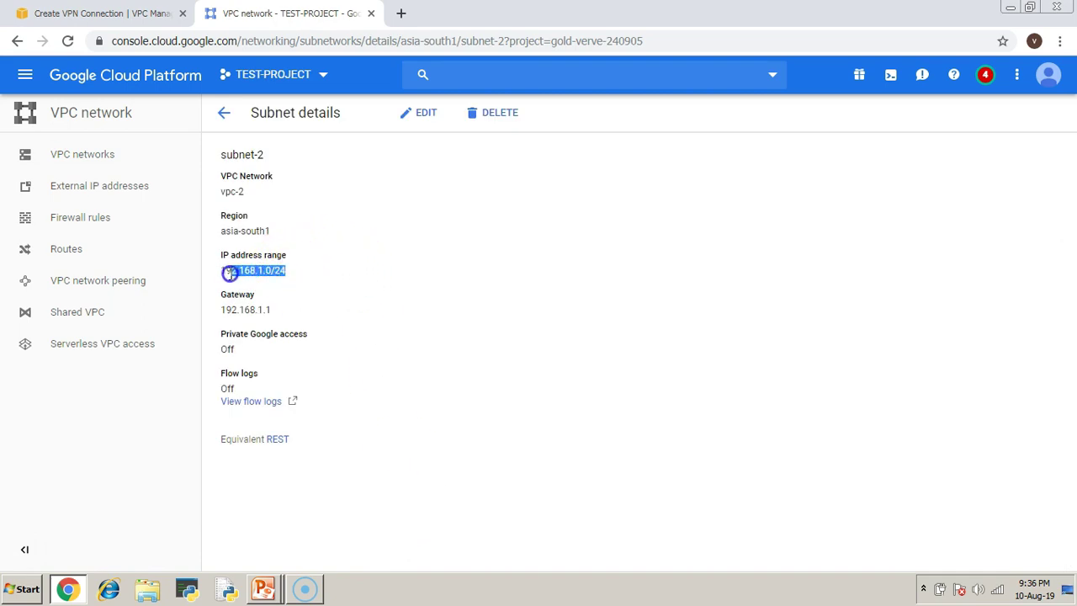
left_click(84, 10)
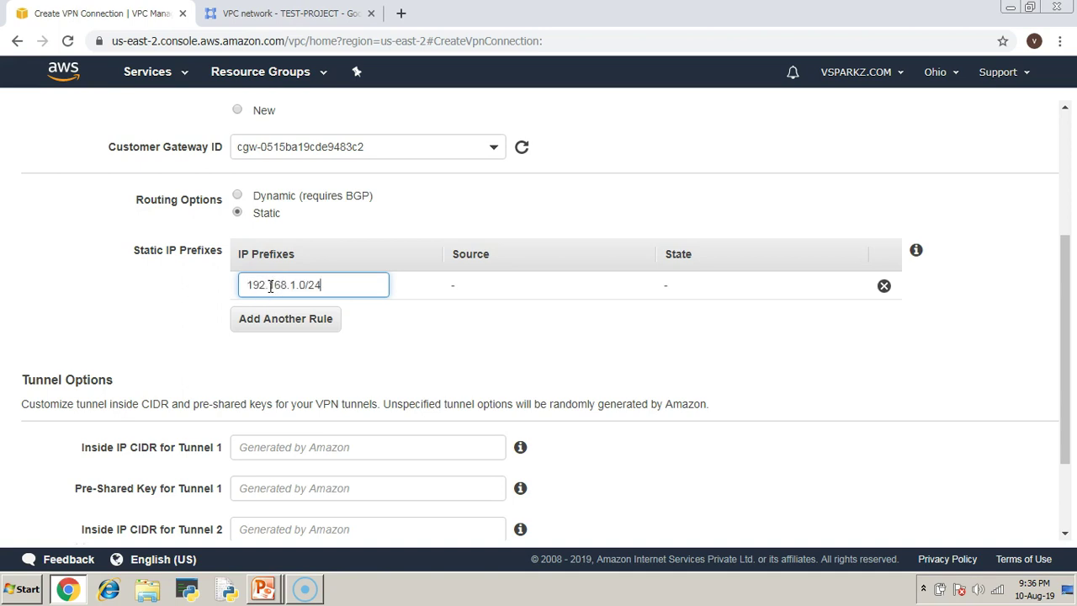
- Create the VPN connection with static IP prefix 192.168.1.0/24
left_click(449, 353)
scroll(452, 359, "down", 3)
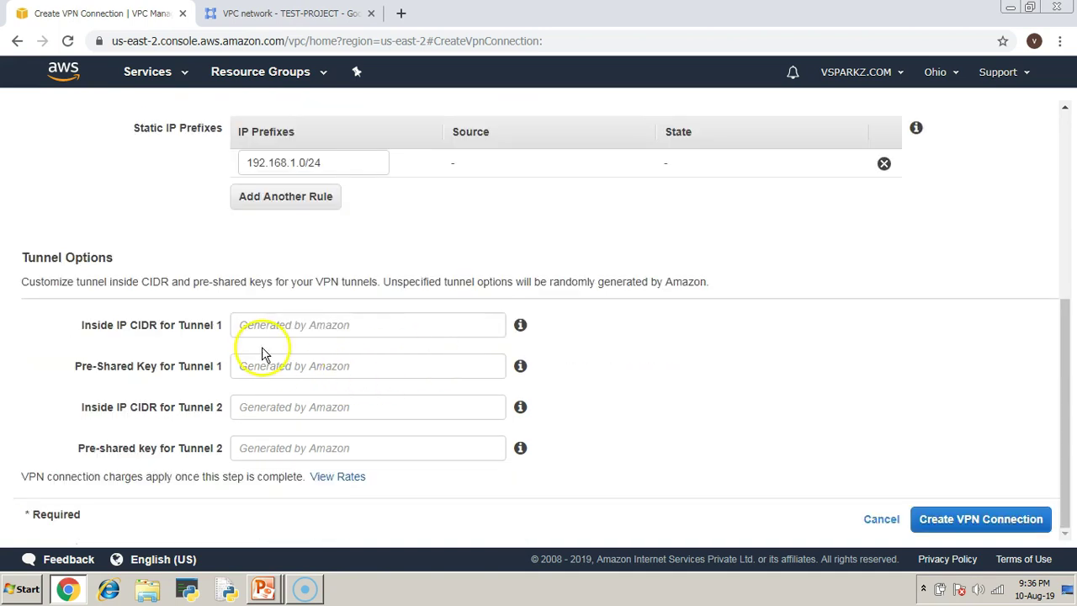
left_click(974, 524)
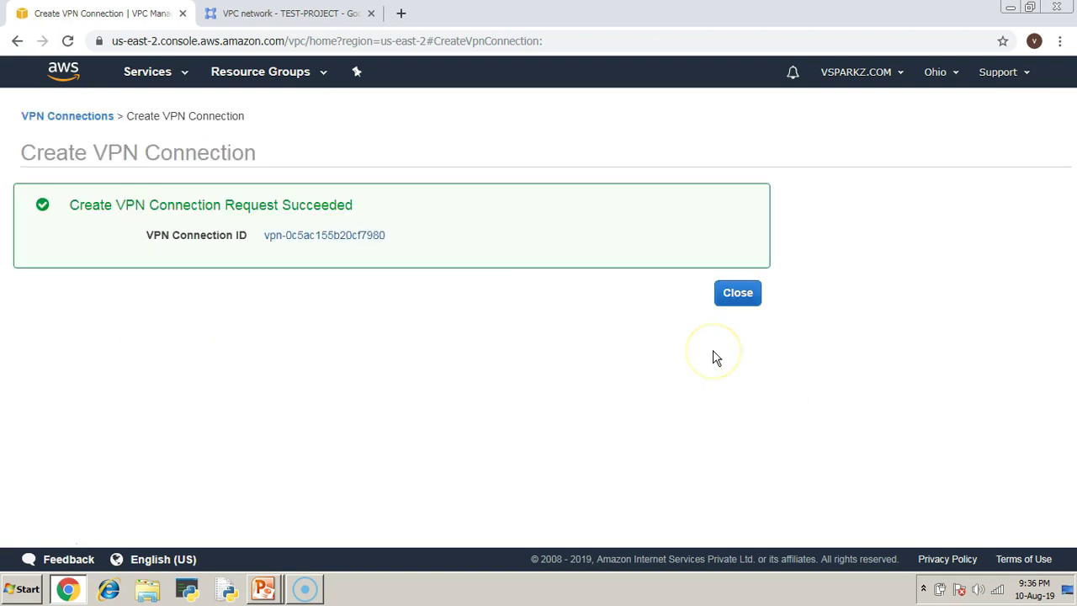
left_click(738, 292)
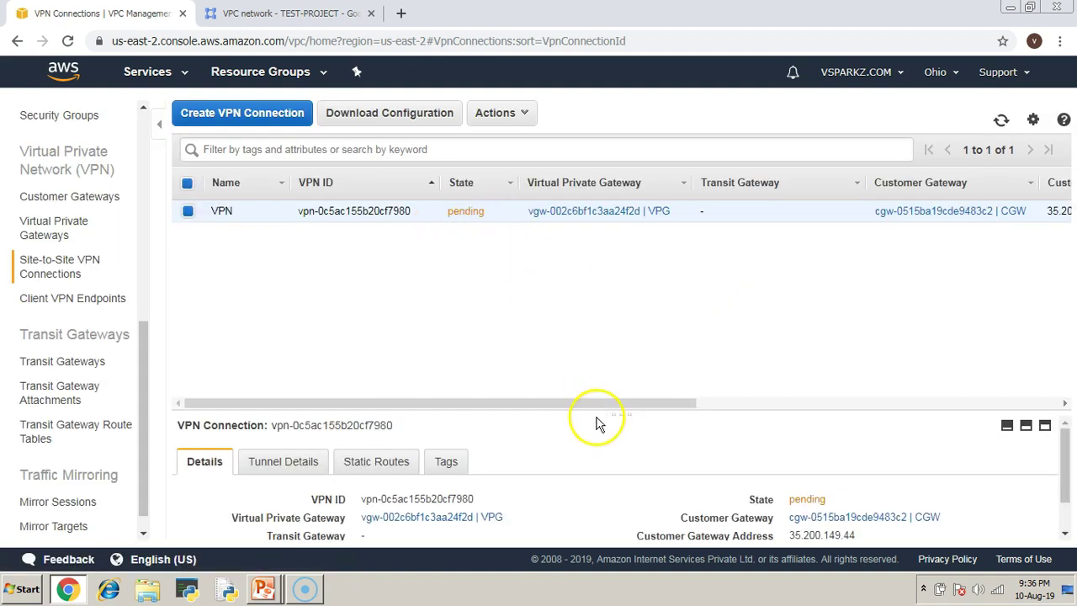
- Check that both VPN tunnels are DOWN and advance the slide show to Step 5
left_click_drag(605, 411, 612, 256)
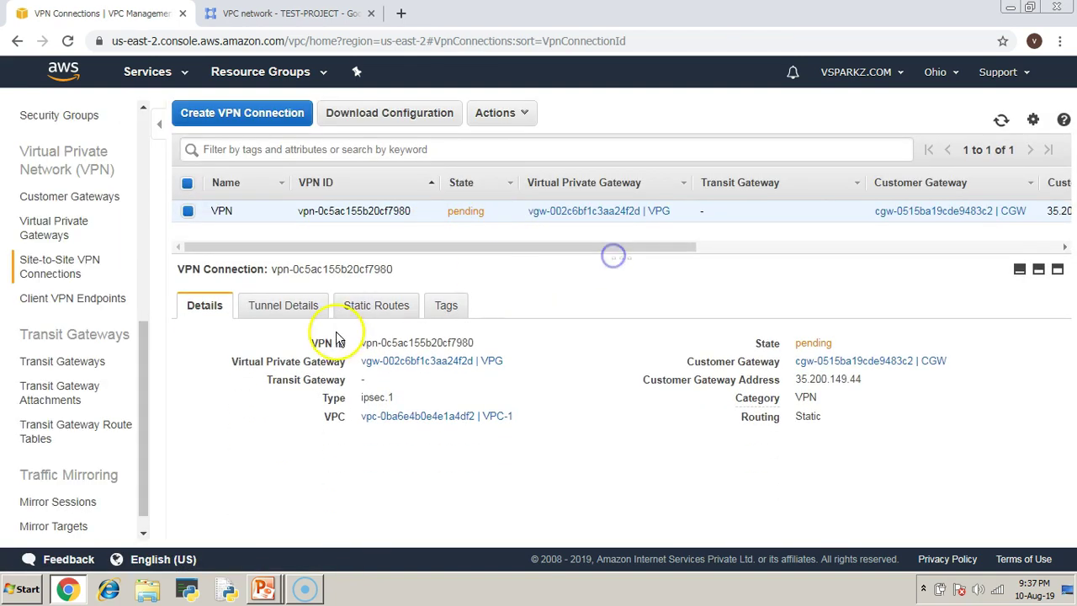
left_click(284, 306)
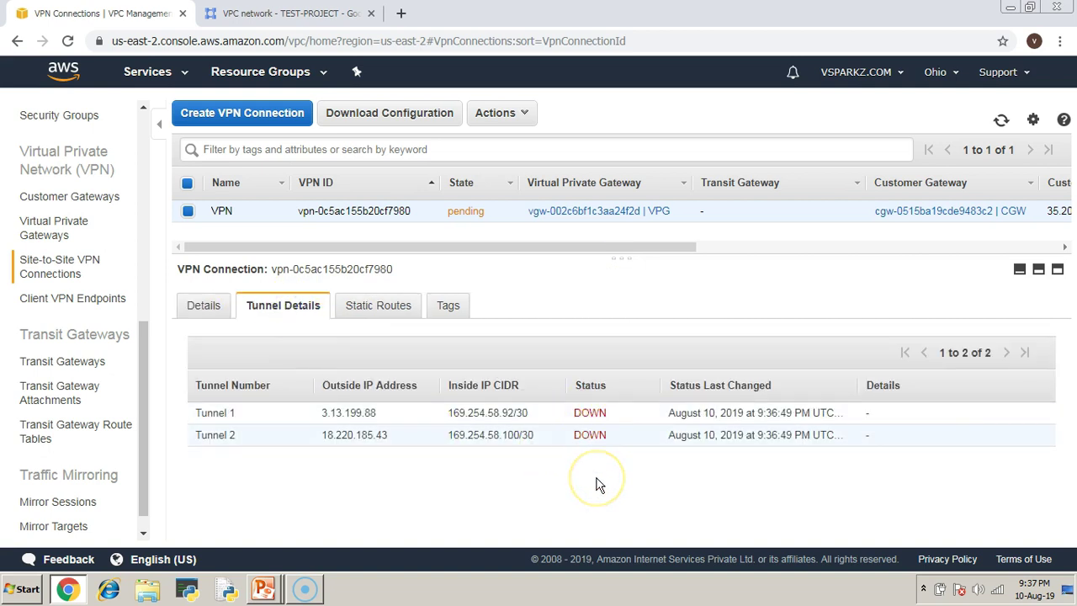
key("alt+Tab")
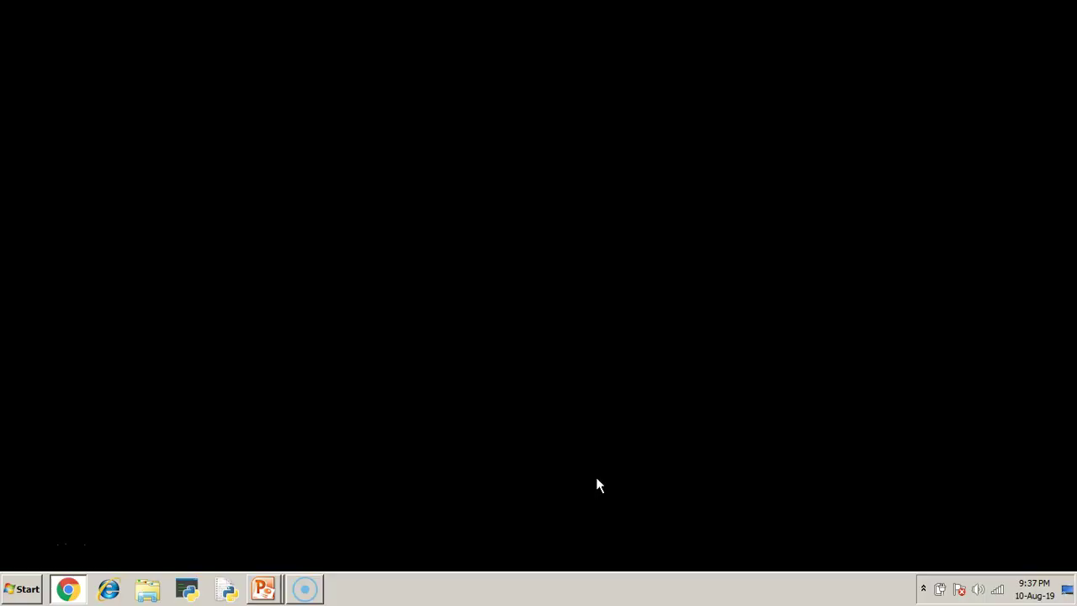
key("Right")
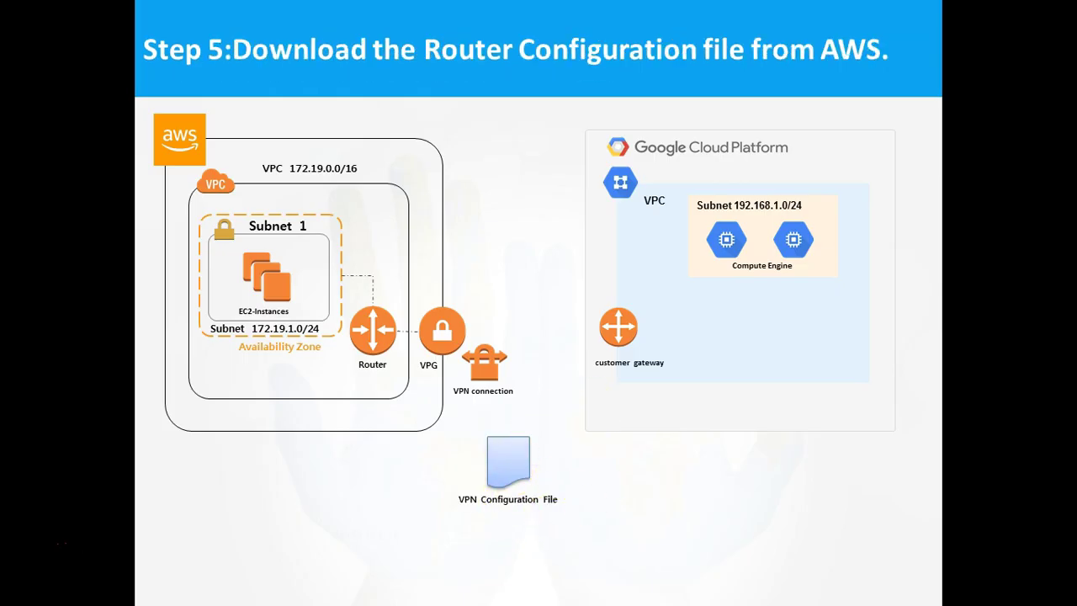
key("alt+Tab")
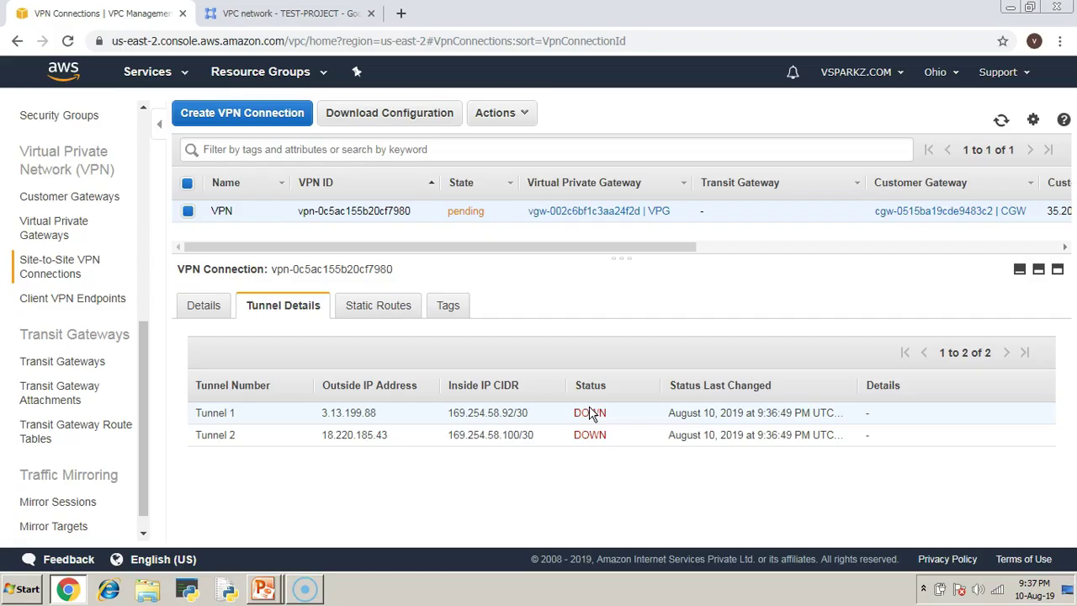
- Download the VPN configuration for vendor Generic and open the file in Notepad
left_click(404, 116)
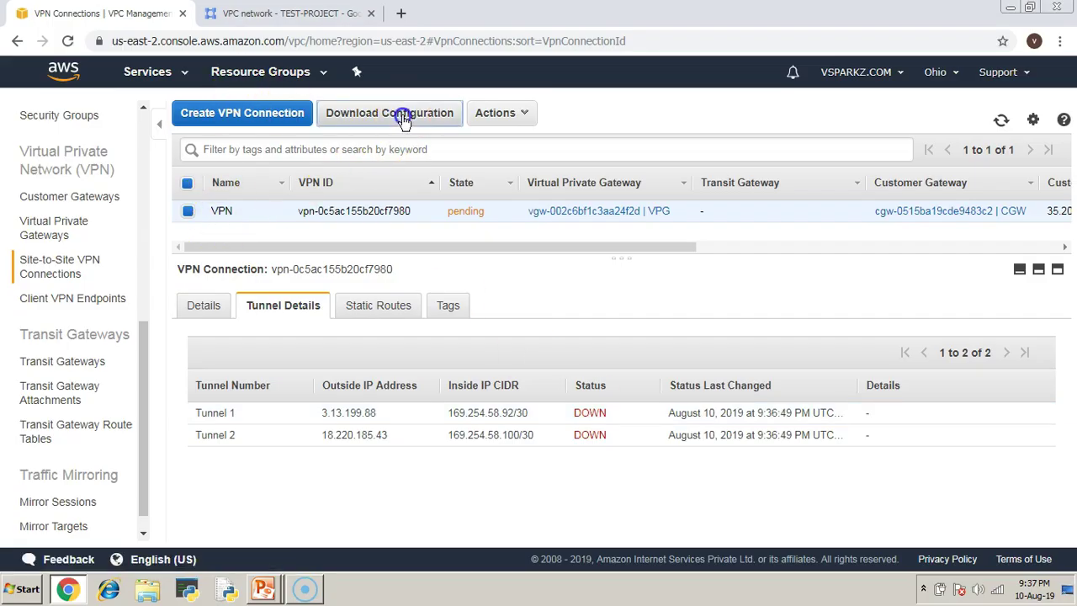
left_click(680, 287)
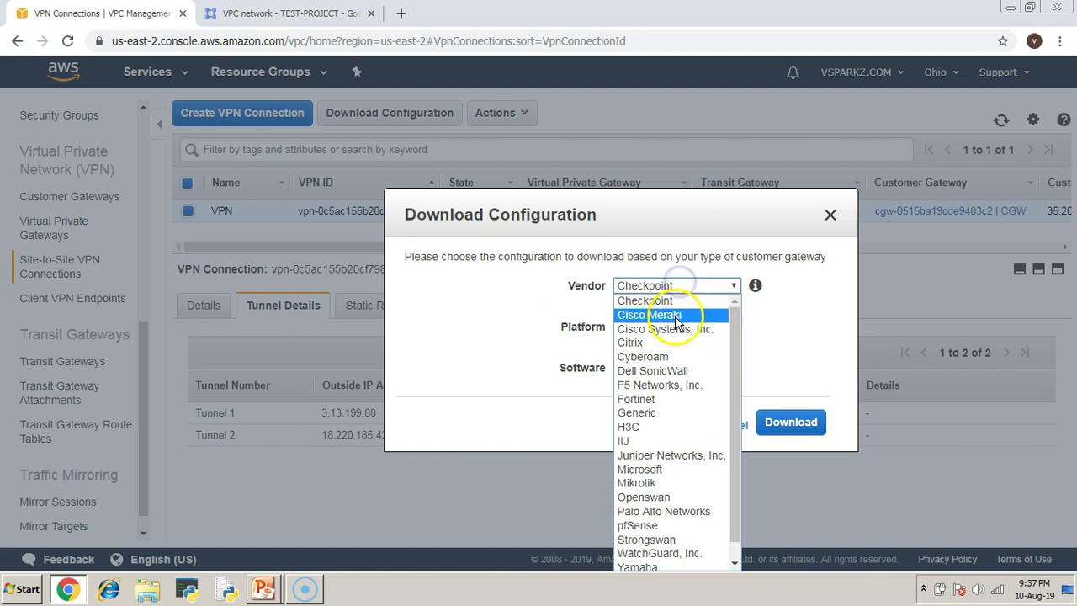
left_click(655, 413)
left_click(786, 423)
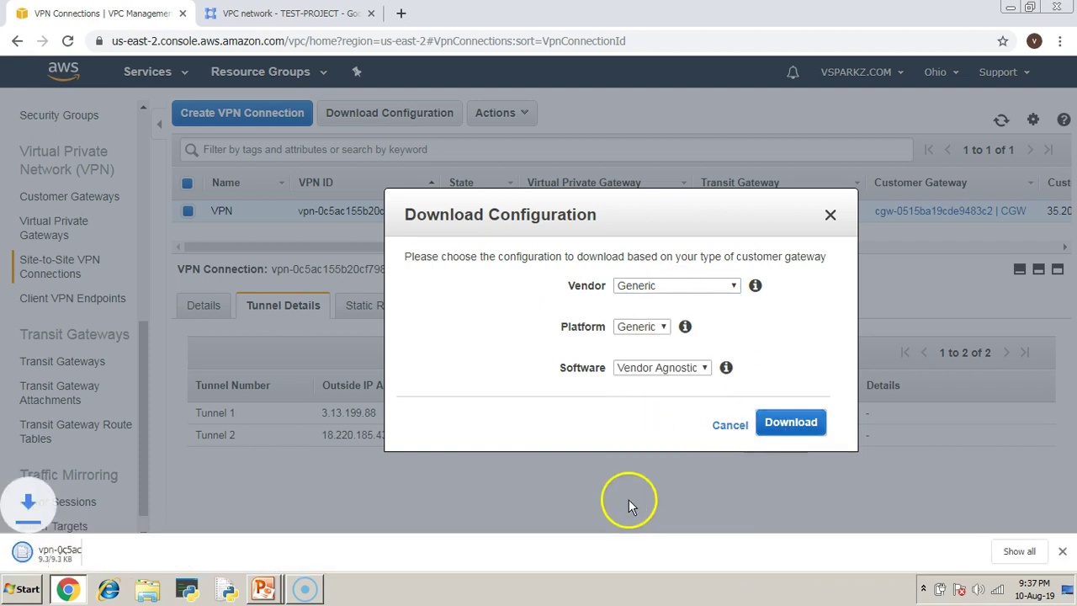
left_click(165, 553)
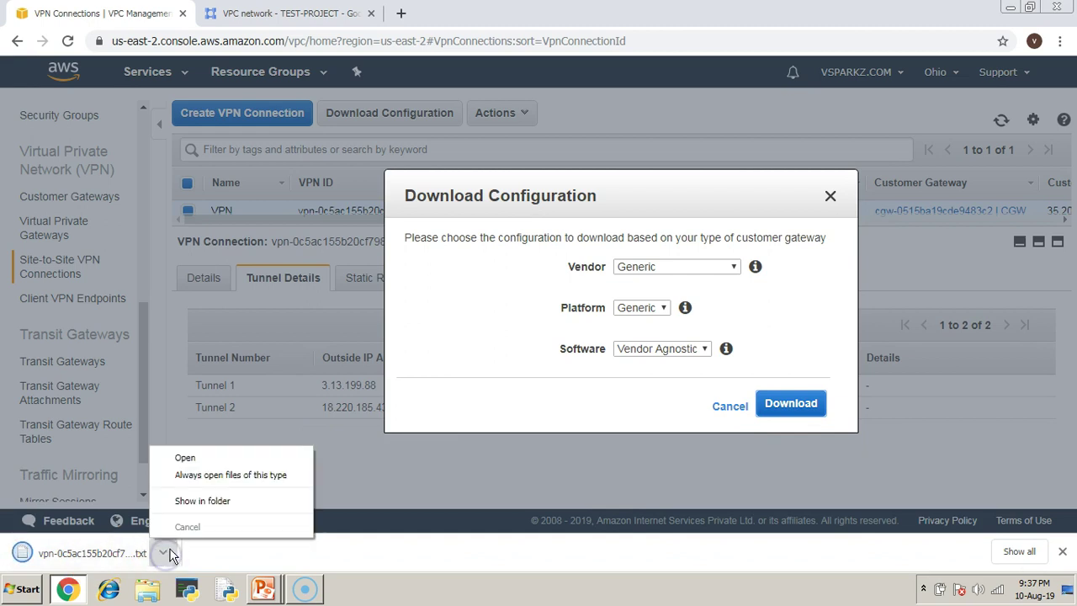
left_click(185, 459)
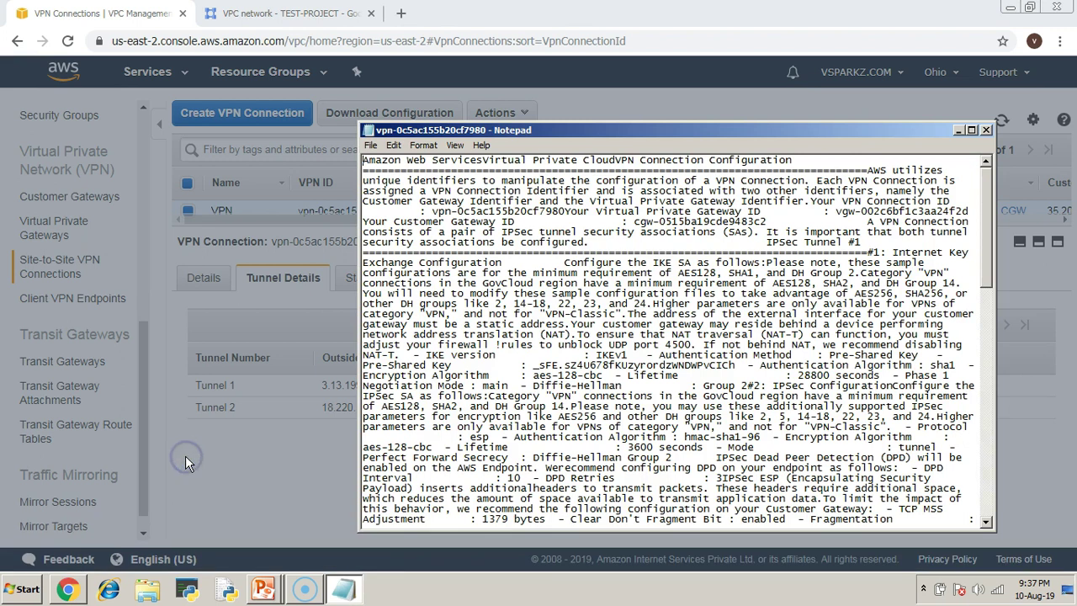
- Open the vpn-0c5ac155b20cf7980 configuration file from the Downloads folder with WordPad
left_click(417, 147)
left_click(417, 146)
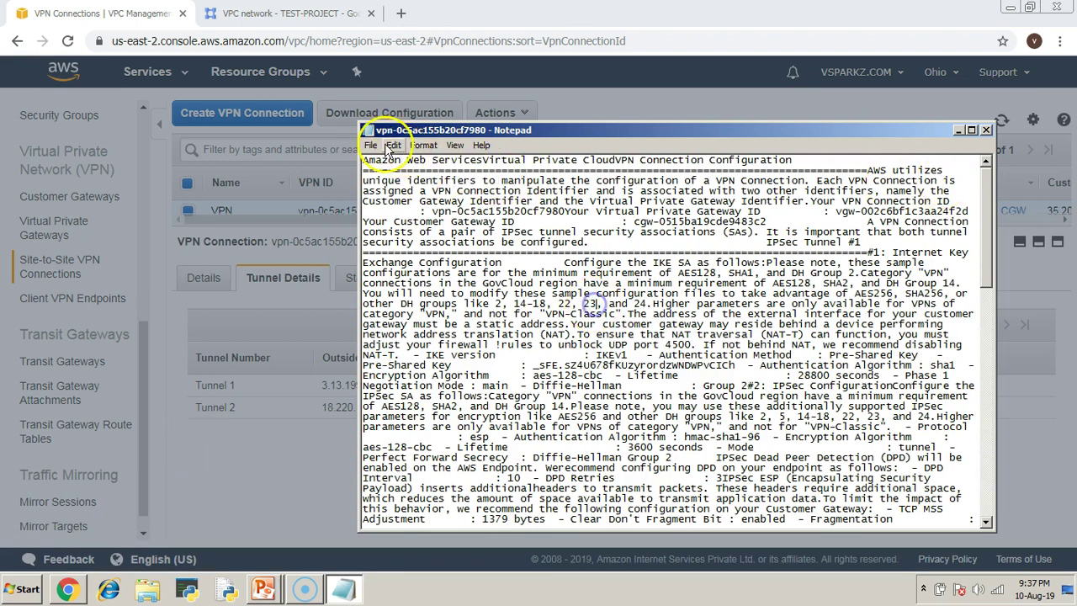
left_click(371, 145)
left_click(387, 175)
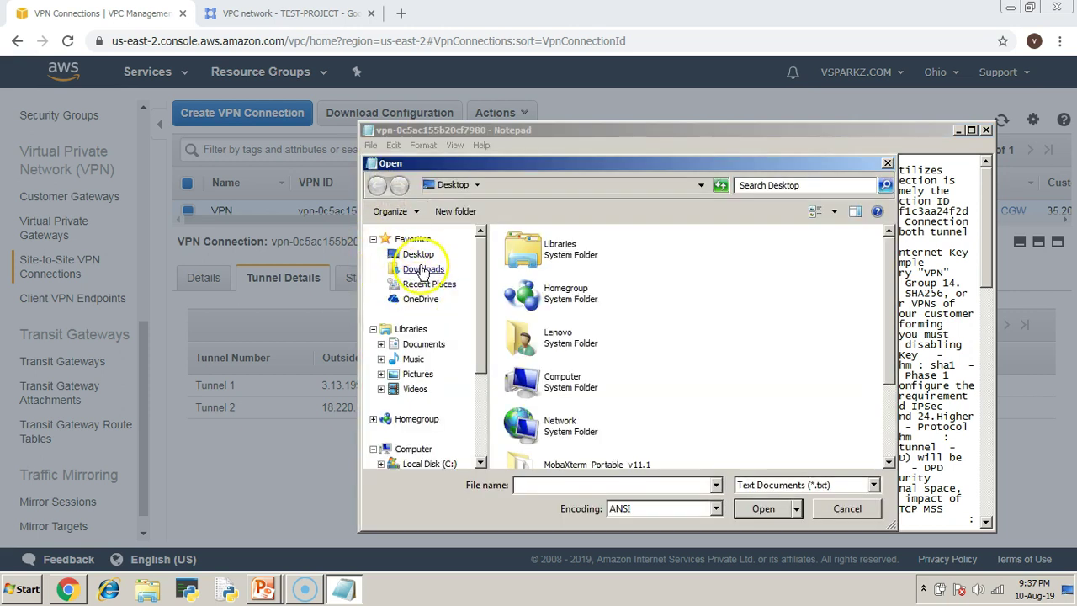
left_click(422, 269)
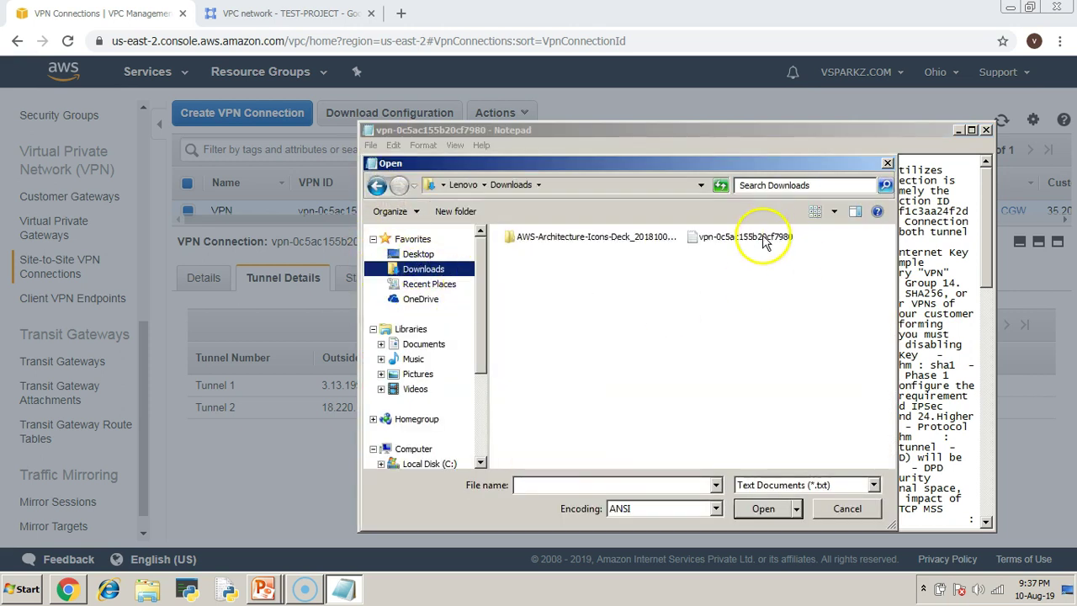
right_click(761, 238)
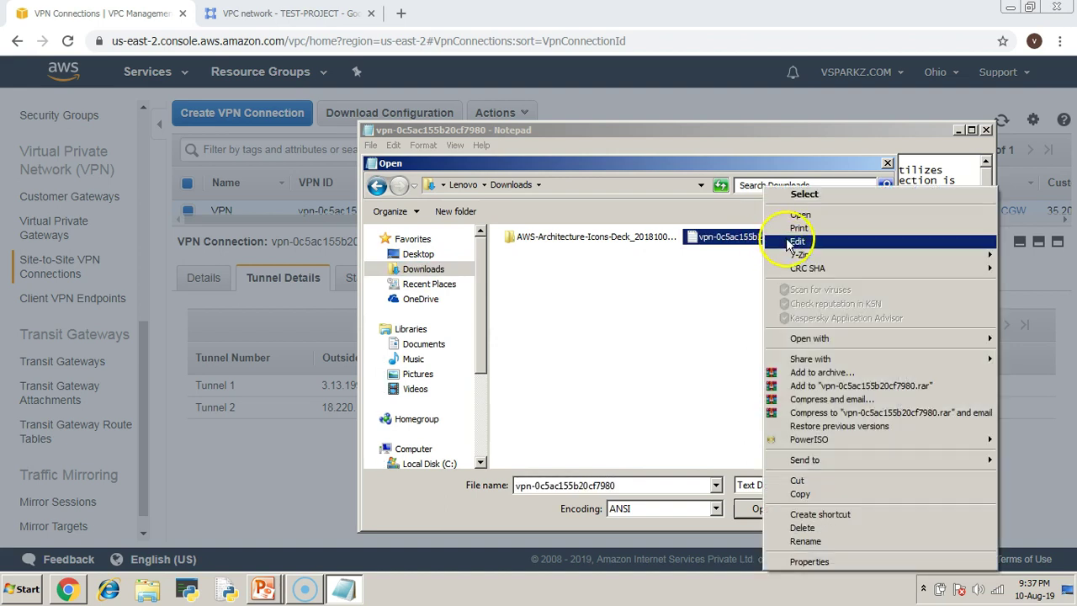
mouse_move(810, 345)
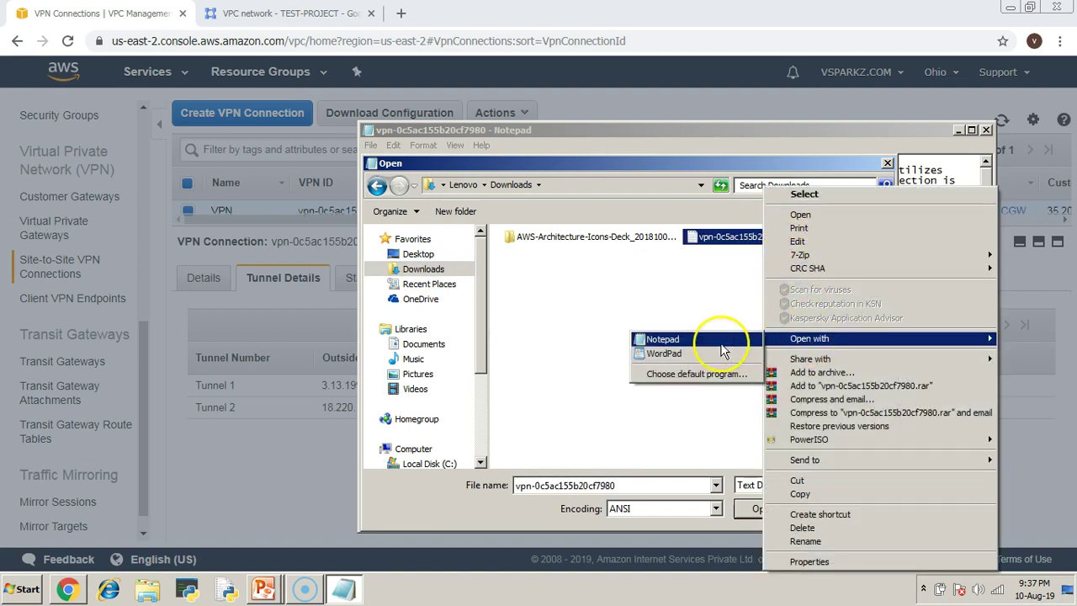
left_click(715, 355)
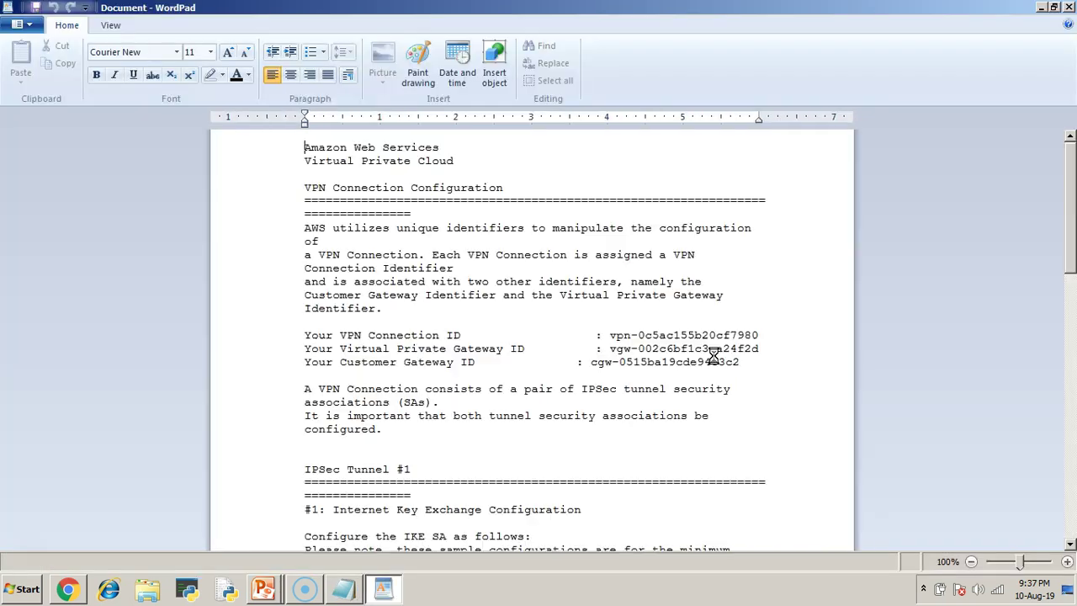
- Close Notepad and the Download Configuration dialog, leaving the WordPad copy in front
left_click(1045, 8)
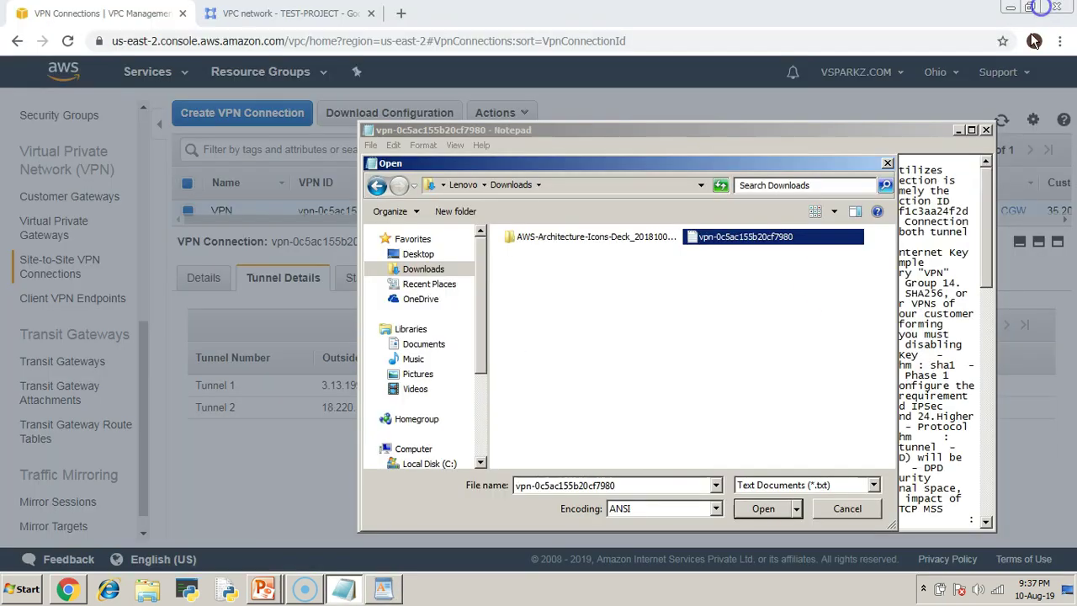
key("Return")
left_click(987, 130)
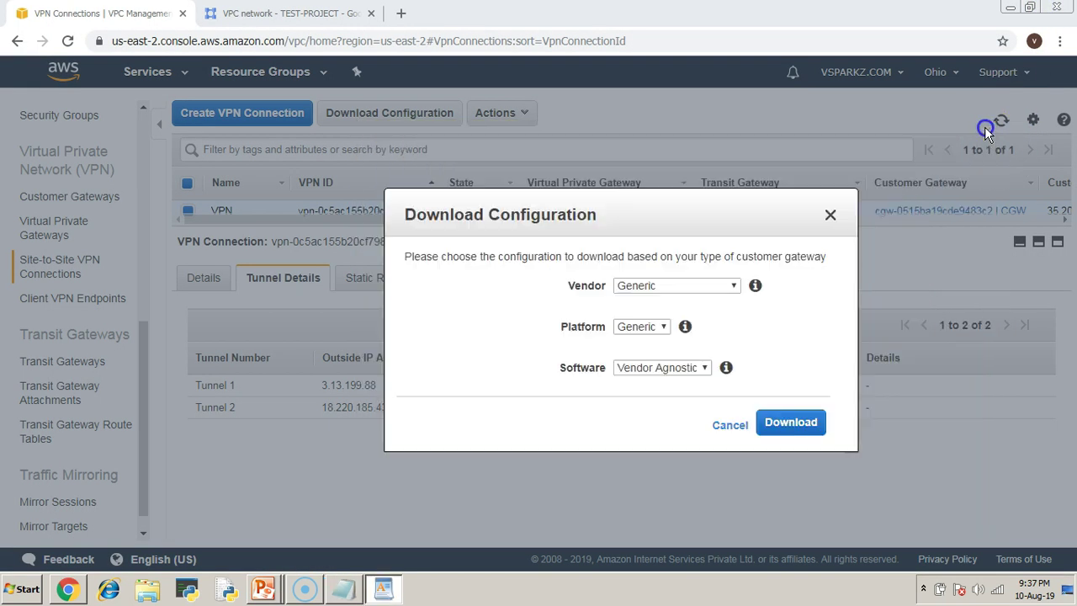
left_click(729, 427)
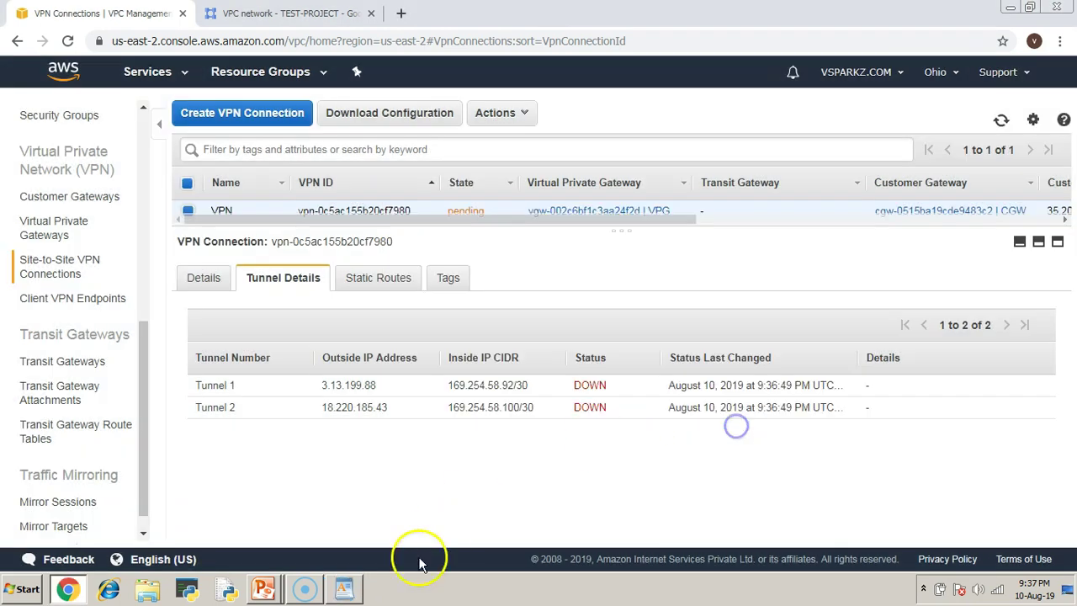
left_click(343, 589)
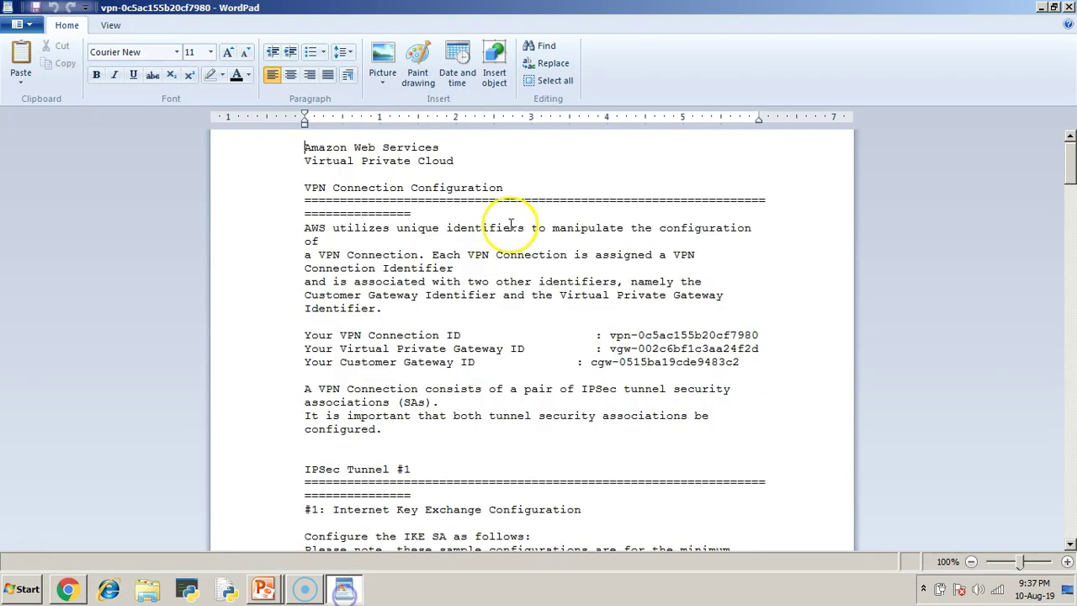
- Read the configuration down to IPSec Tunnel #1's IKE settings, then leave WordPad
triple_click(306, 192)
scroll(421, 373, "down", 4)
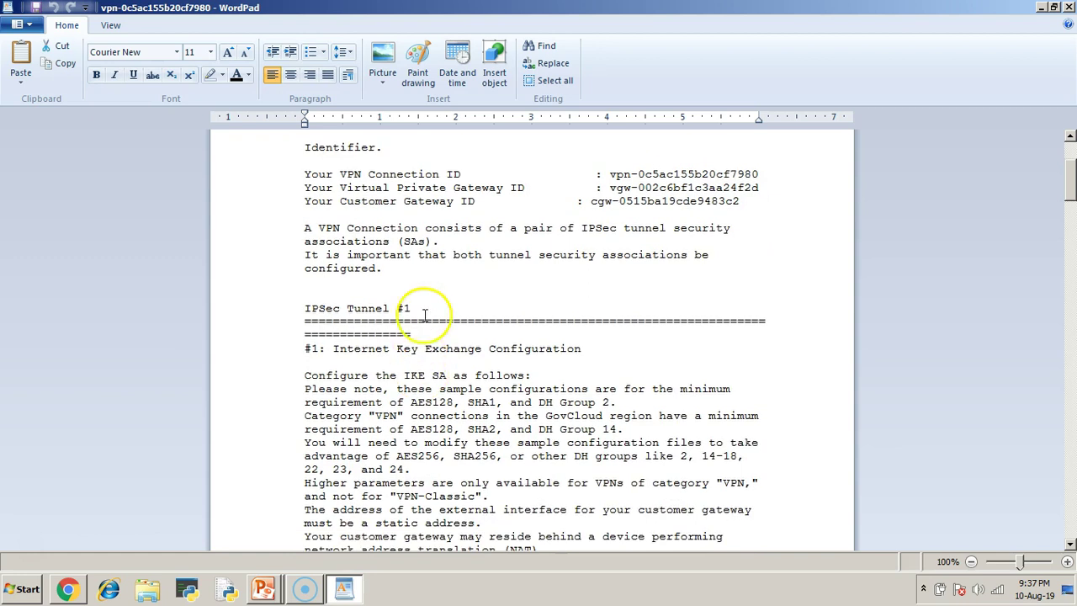
left_click_drag(412, 334, 296, 293)
scroll(448, 419, "down", 3)
scroll(448, 418, "down", 1)
left_click_drag(334, 187, 570, 205)
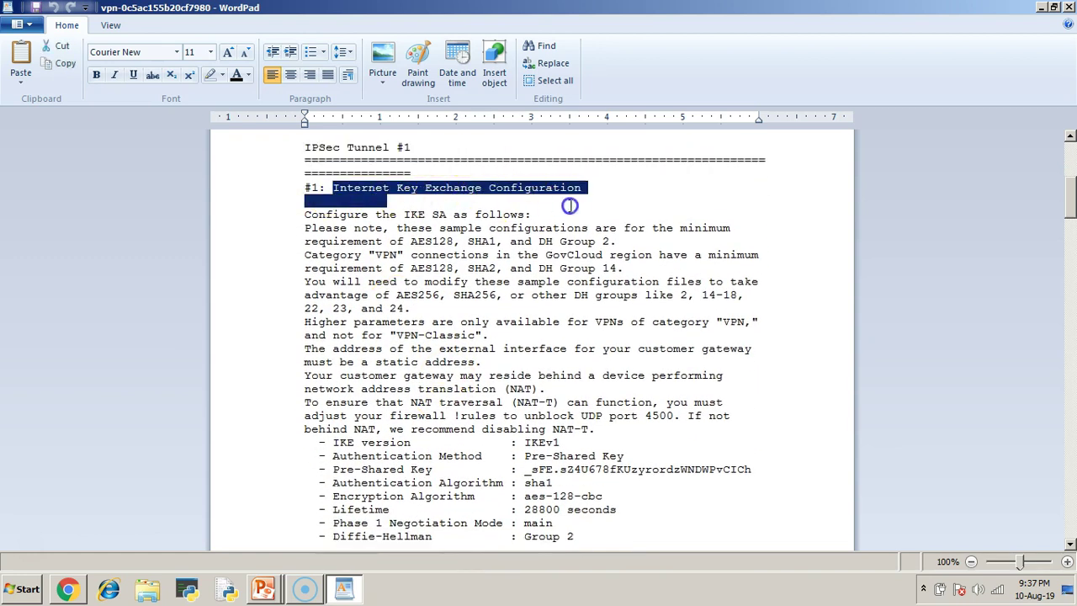
scroll(503, 395, "down", 2)
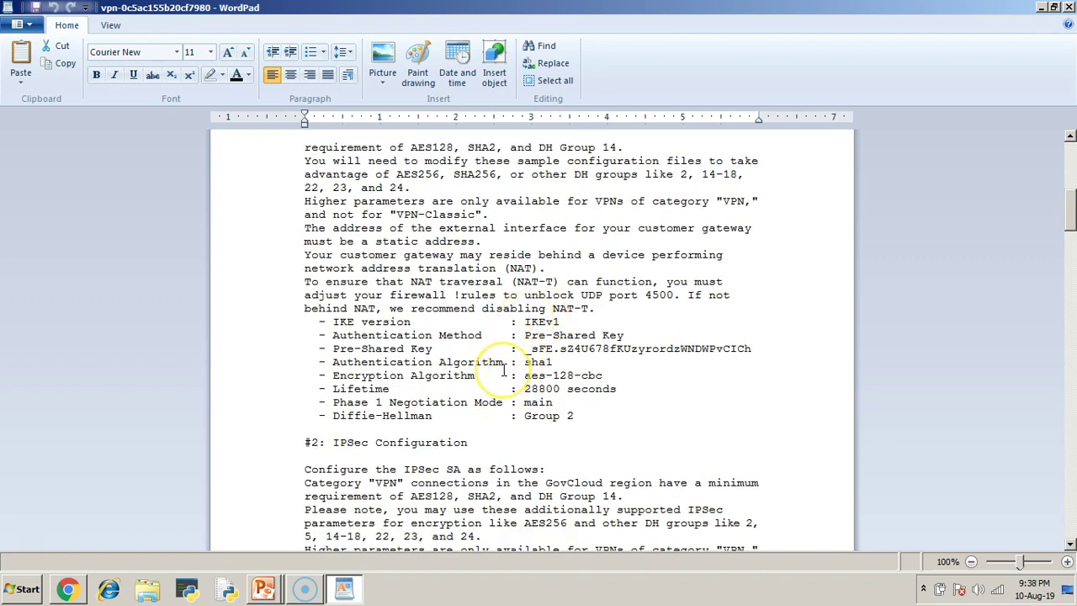
key("alt+Tab")
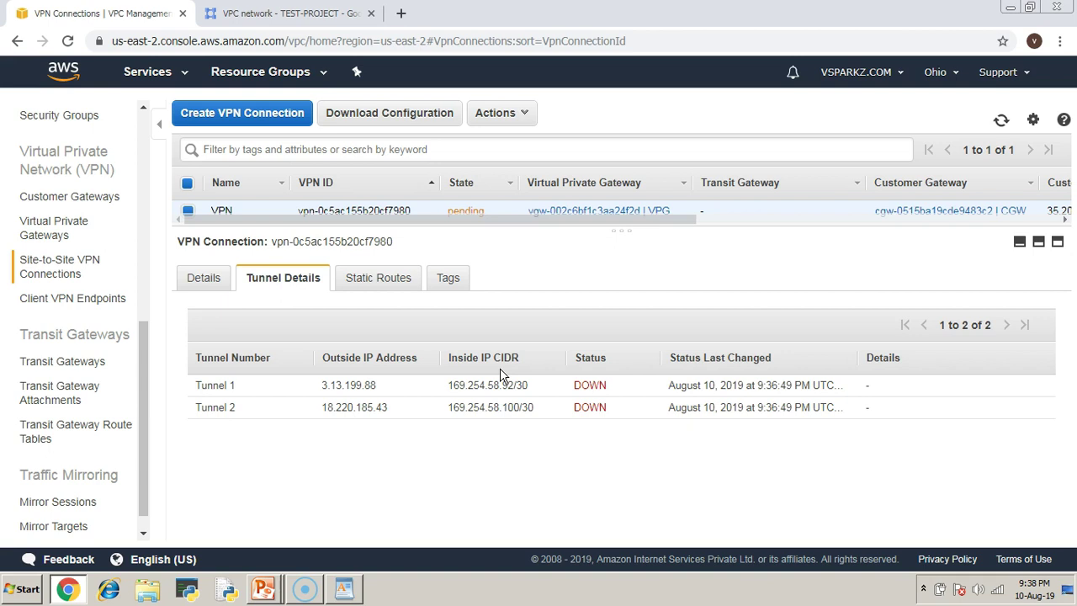
key("alt+Tab")
key("alt+Tab")
key("alt+Tab")
key("alt+Tab")
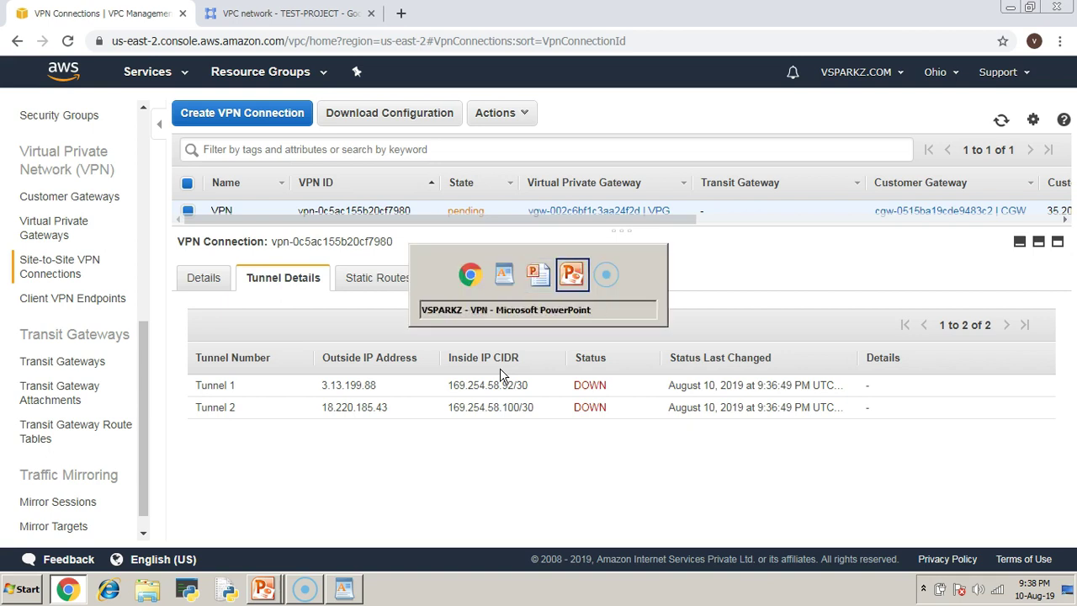
- Advance the slide show to Step 6: Create VPN Connections in GCP, then return to GCP's subnet-2 page
key("alt+Tab")
key("alt+Tab")
key("alt+Tab")
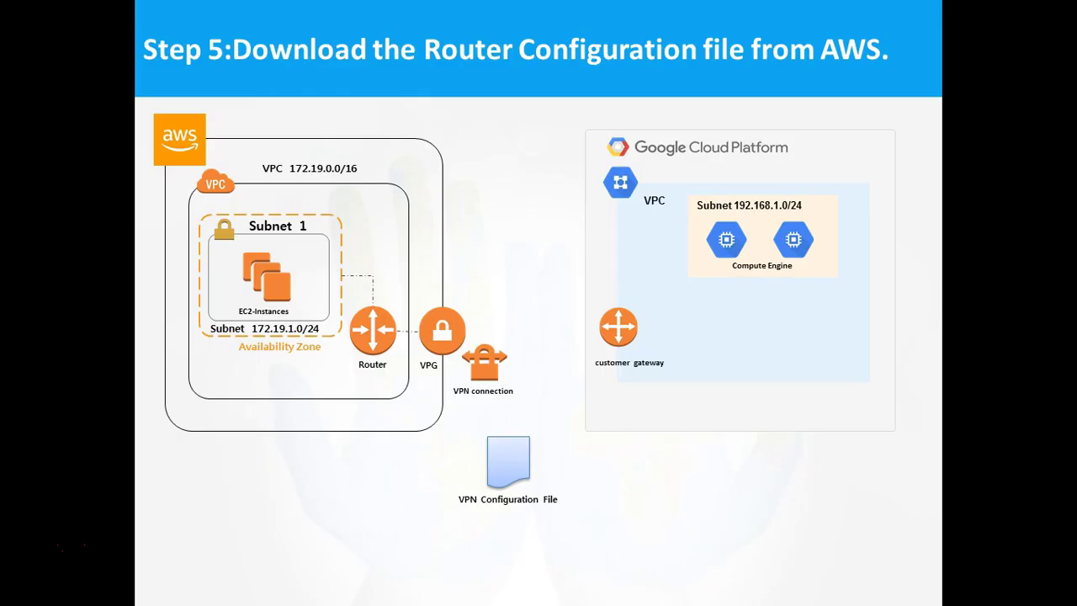
key("Right")
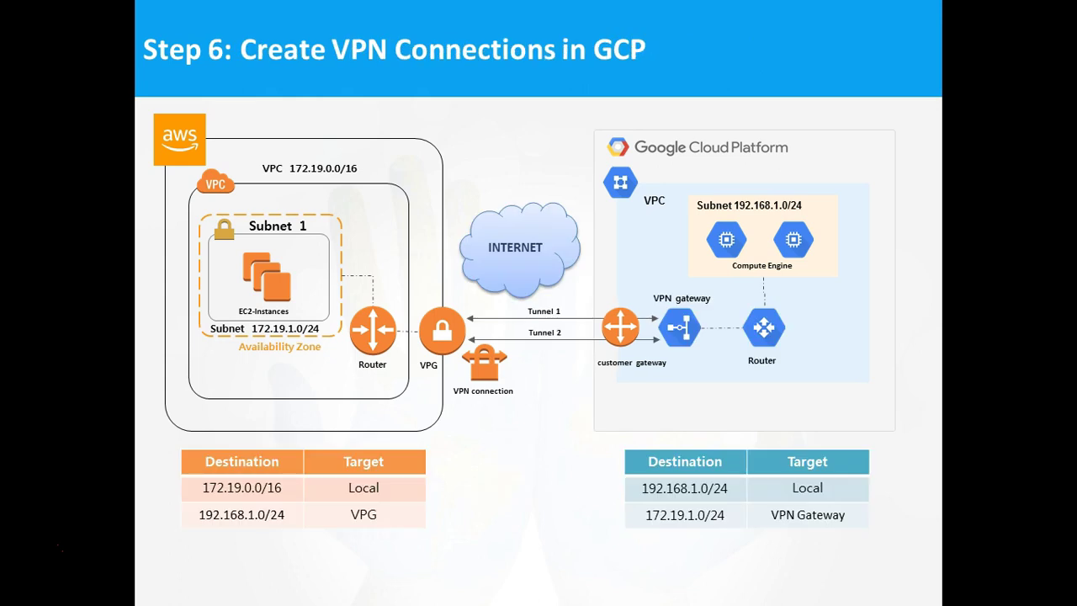
key("alt+Tab")
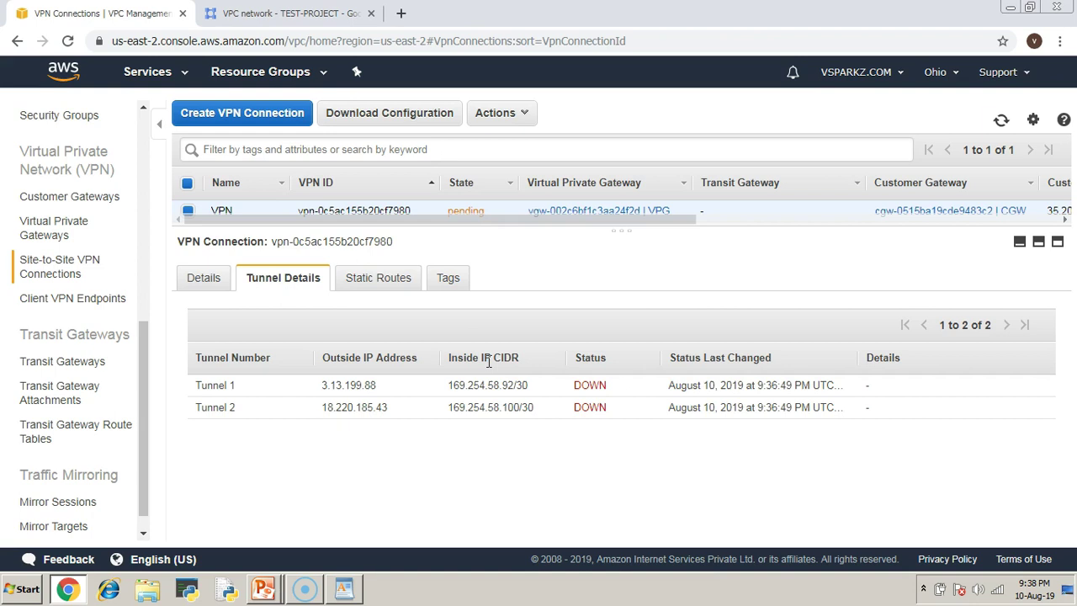
key("ctrl+Tab")
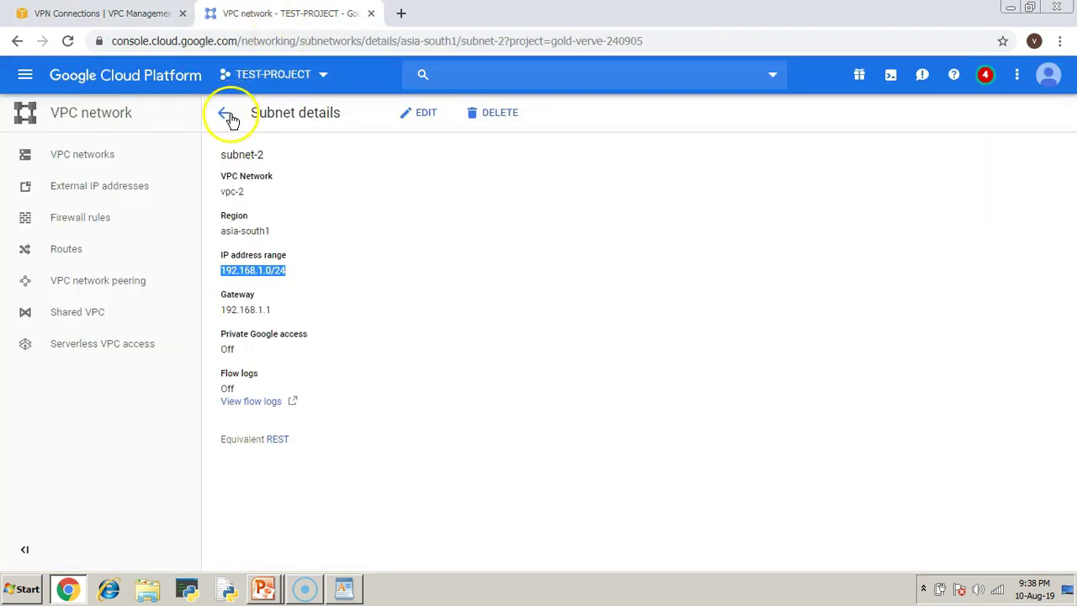
- Go to Hybrid Connectivity > VPN and start a new Classic VPN connection
left_click(224, 112)
left_click(26, 74)
scroll(120, 368, "down", 9)
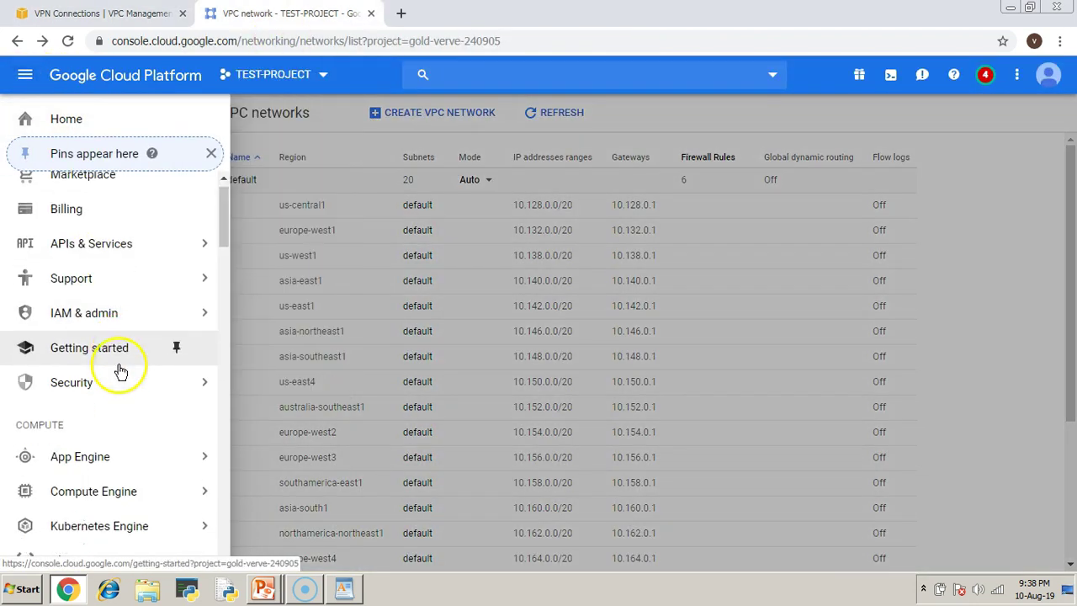
scroll(120, 368, "down", 3)
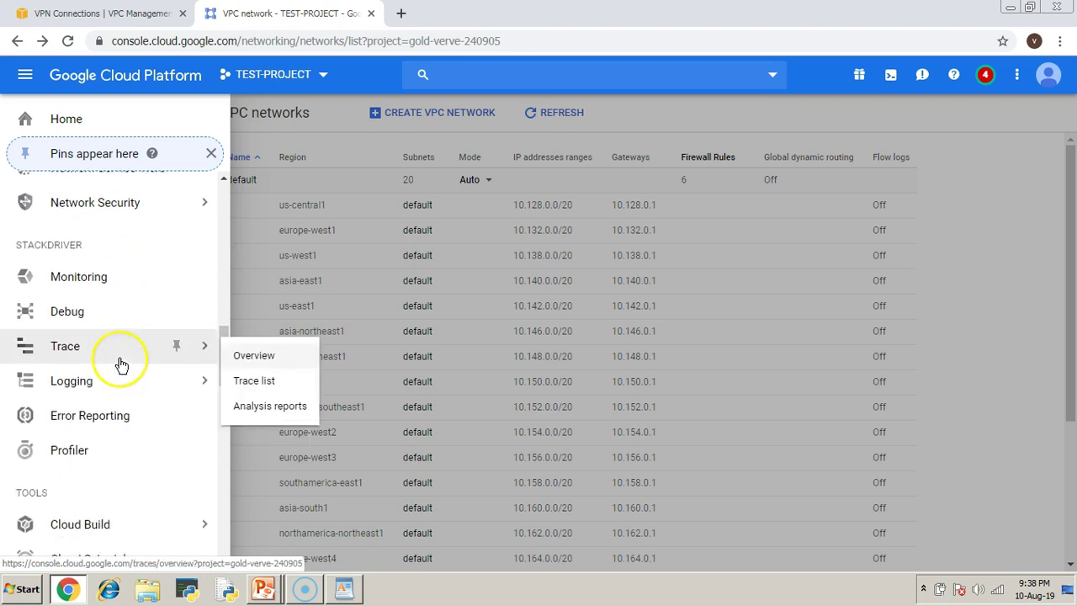
scroll(120, 364, "up", 3)
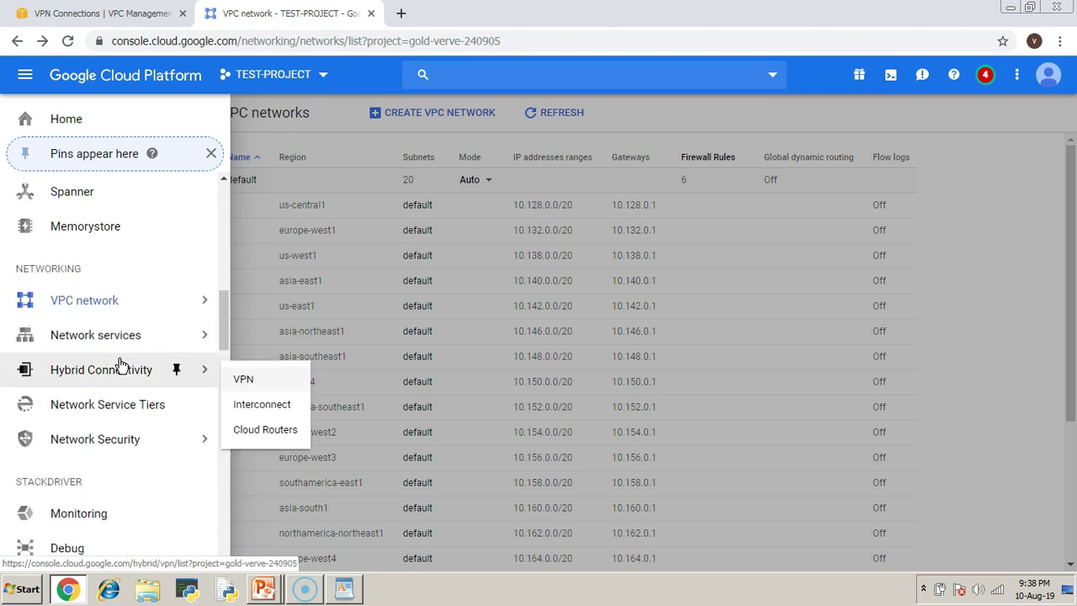
left_click(264, 381)
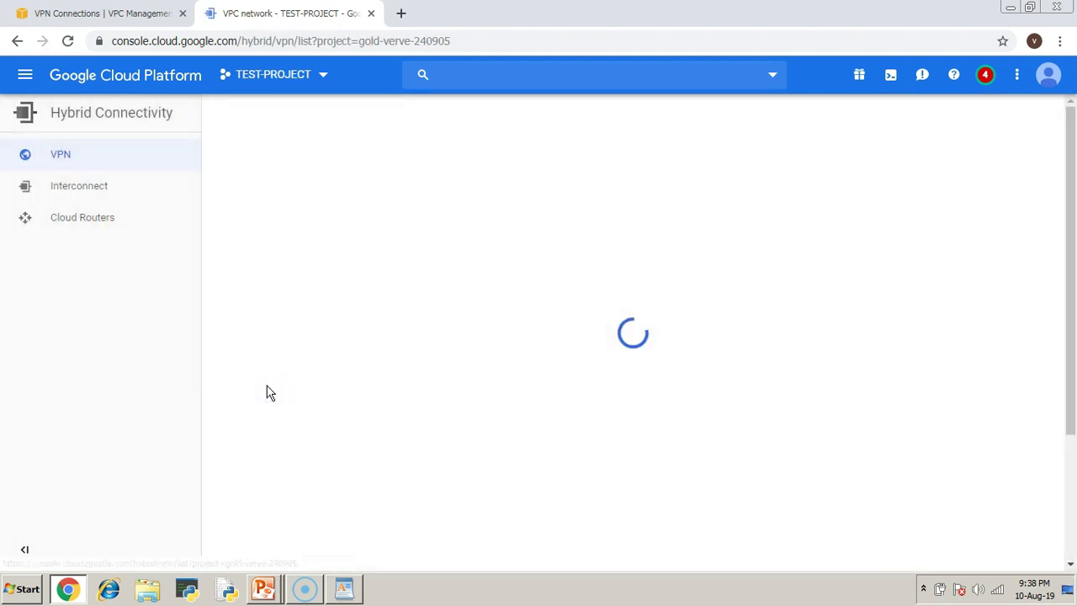
left_click(527, 348)
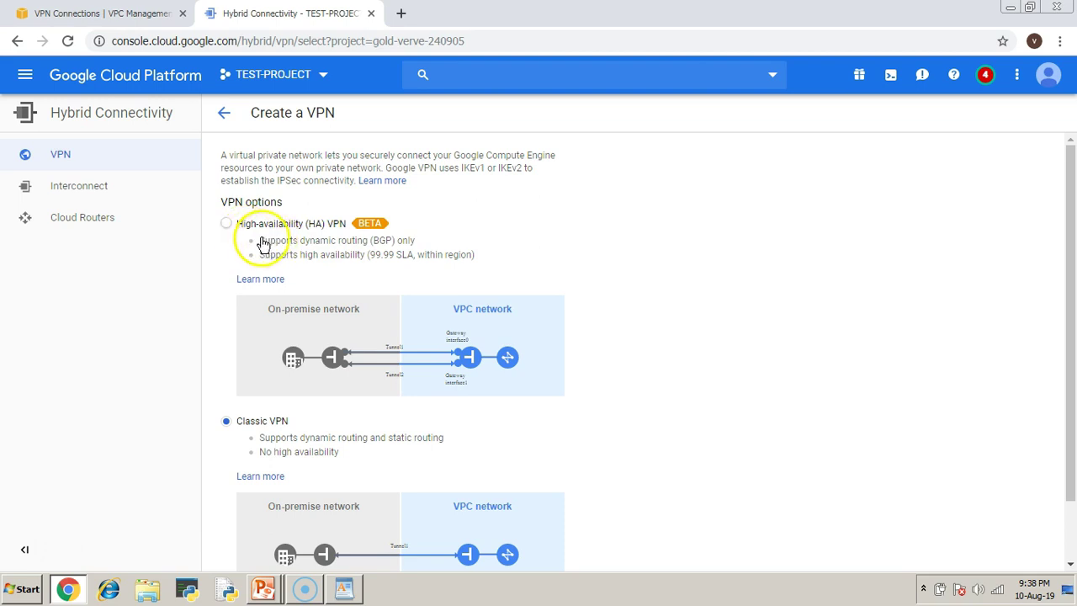
scroll(299, 366, "down", 1)
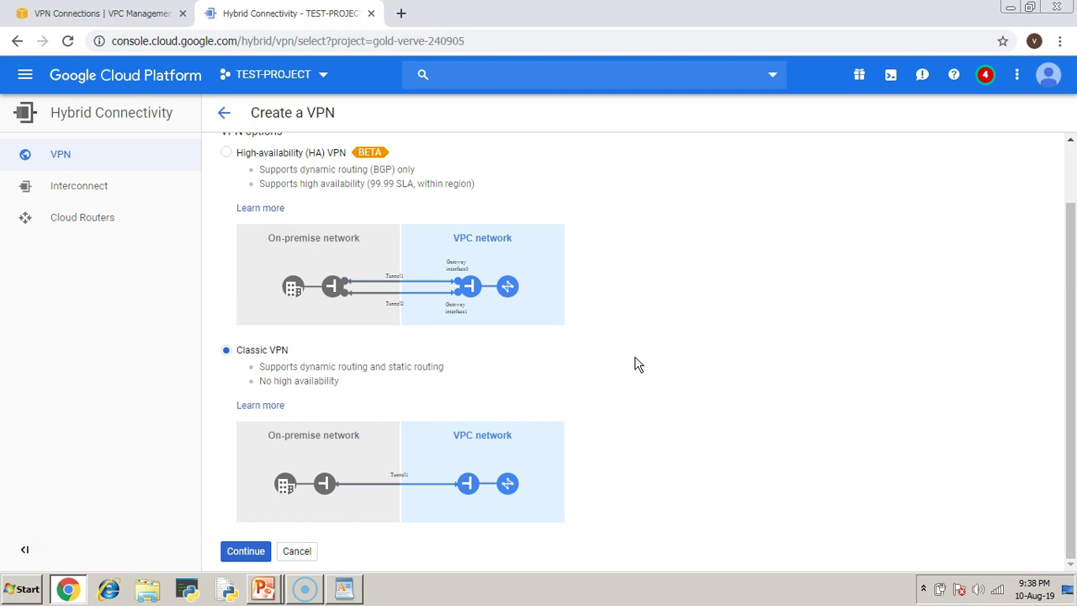
- Give the Classic VPN gateway network vpc-2, region asia-south1 and IP address customer-gateway-ip
left_click(246, 554)
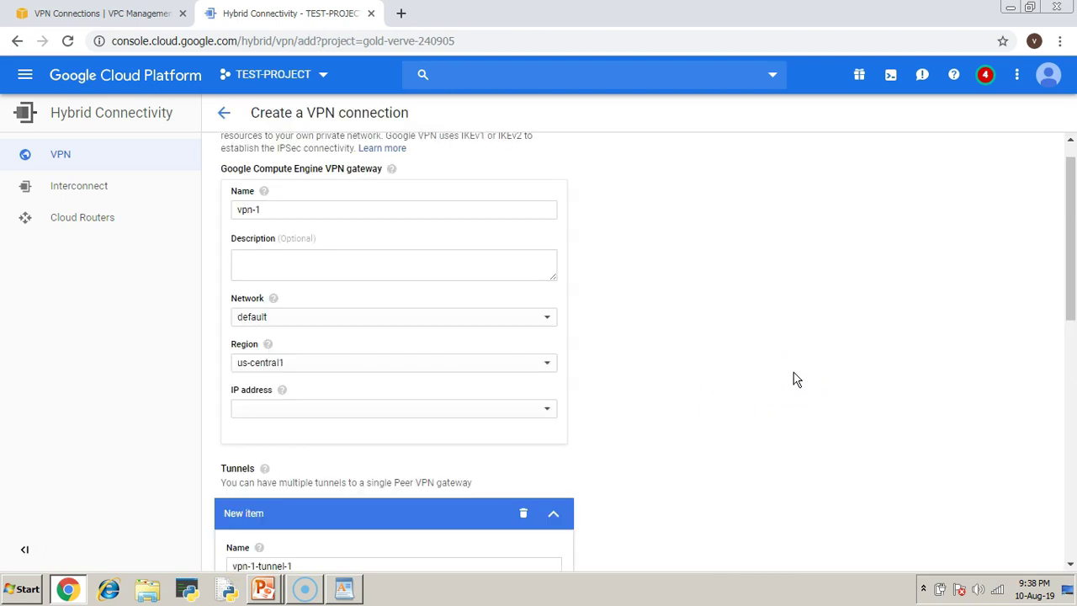
left_click(288, 319)
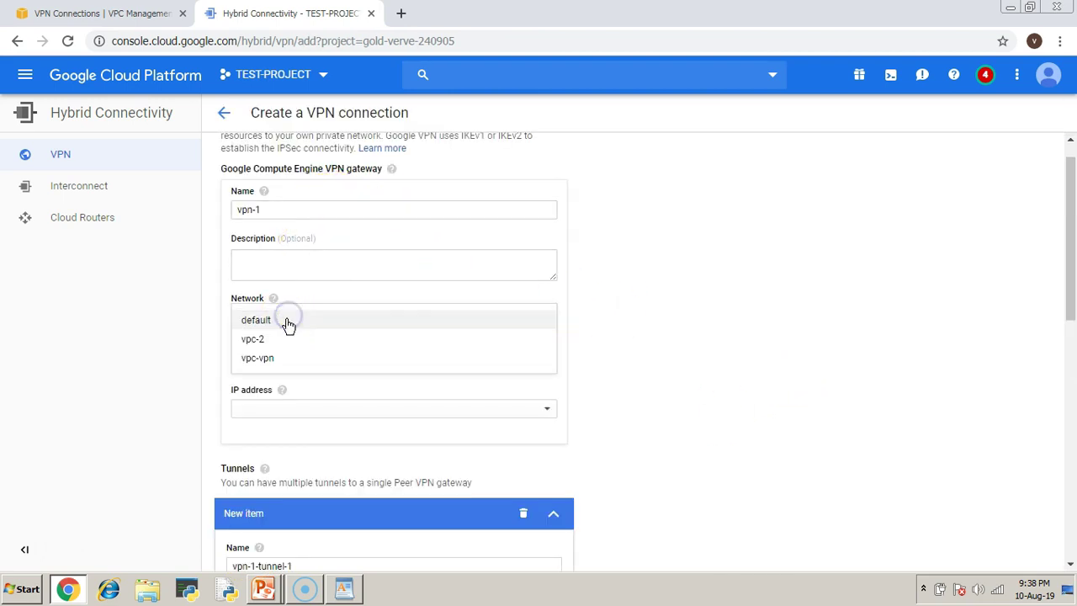
left_click(278, 340)
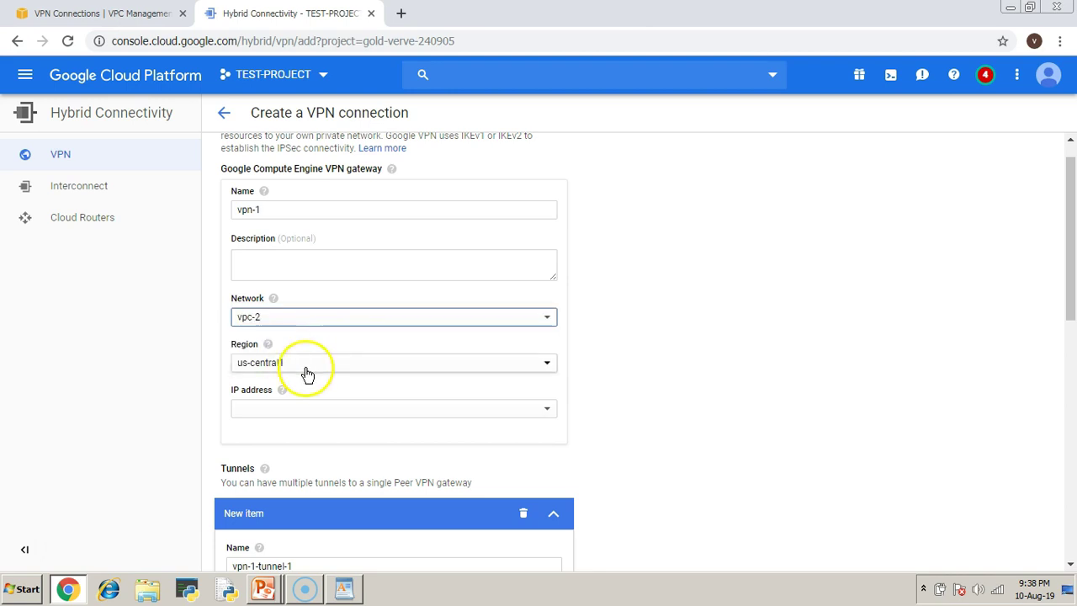
left_click(306, 370)
left_click(279, 231)
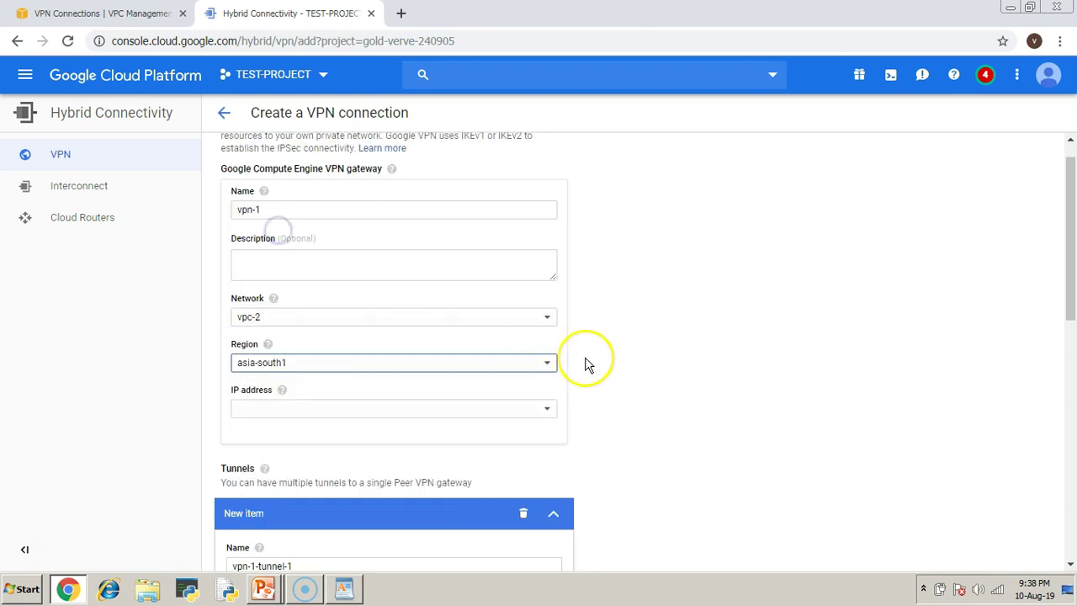
scroll(589, 362, "down", 2)
left_click(545, 258)
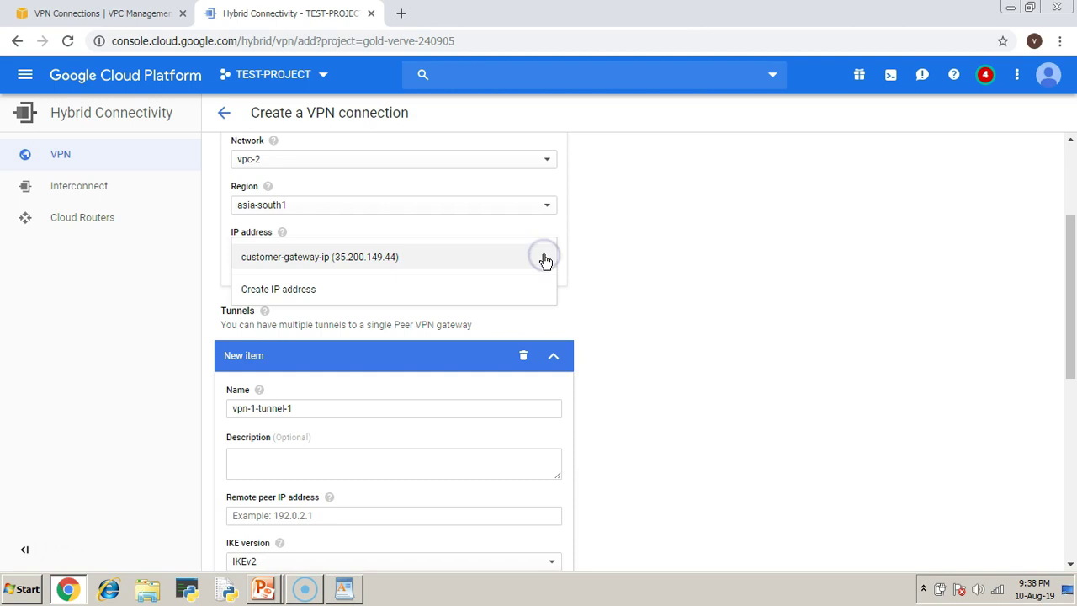
left_click(326, 265)
scroll(582, 347, "down", 2)
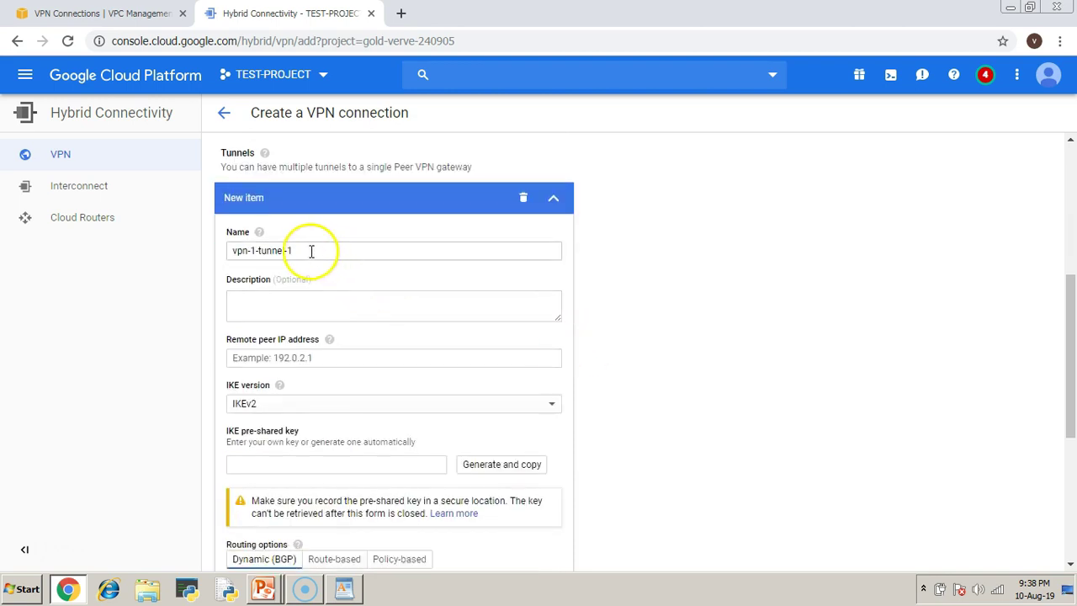
scroll(432, 398, "down", 2)
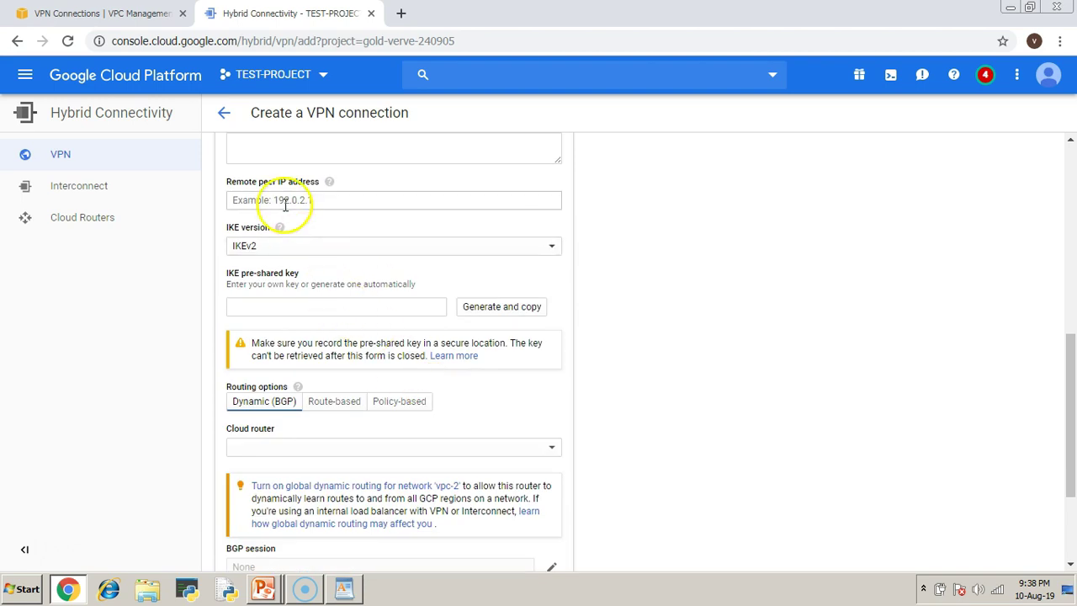
left_click(343, 589)
- Copy the pre-shared key from WordPad and fill in IKEv1 and that key on the tunnel form
left_click_drag(526, 323, 554, 321)
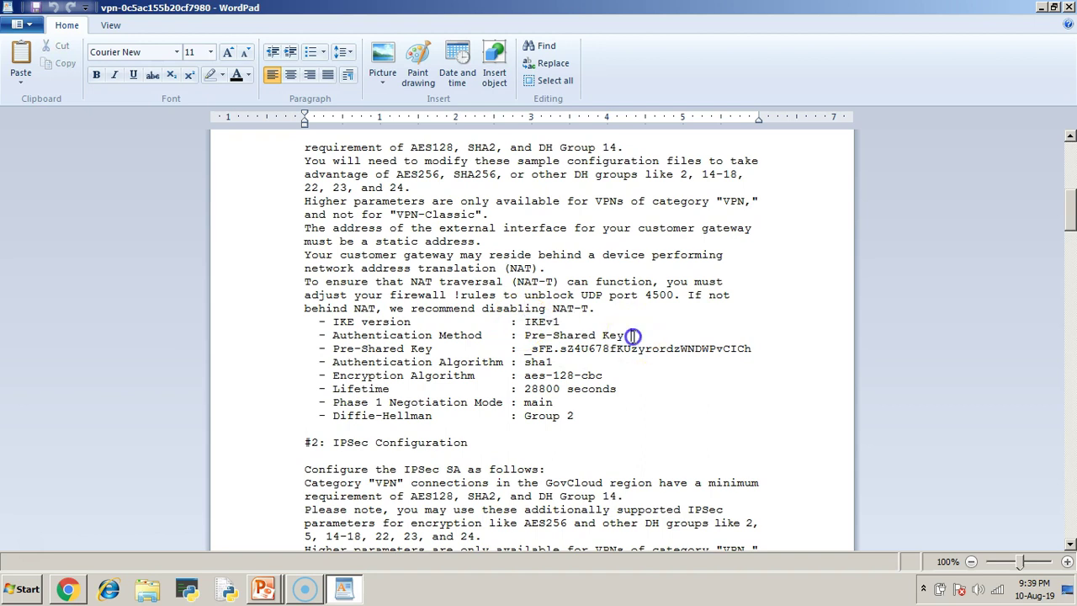
double_click(560, 350)
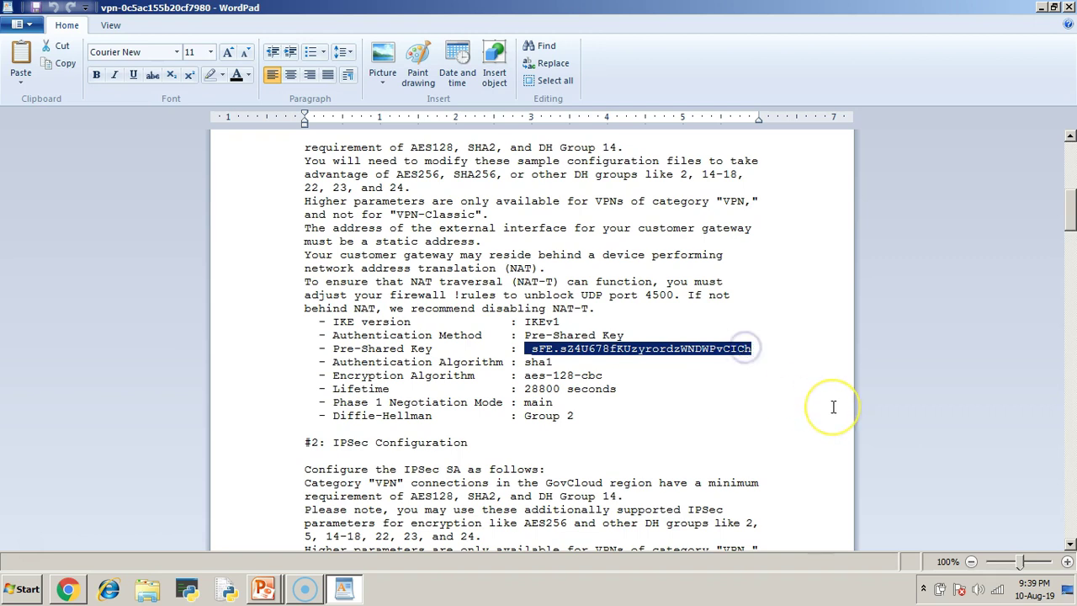
left_click(1041, 7)
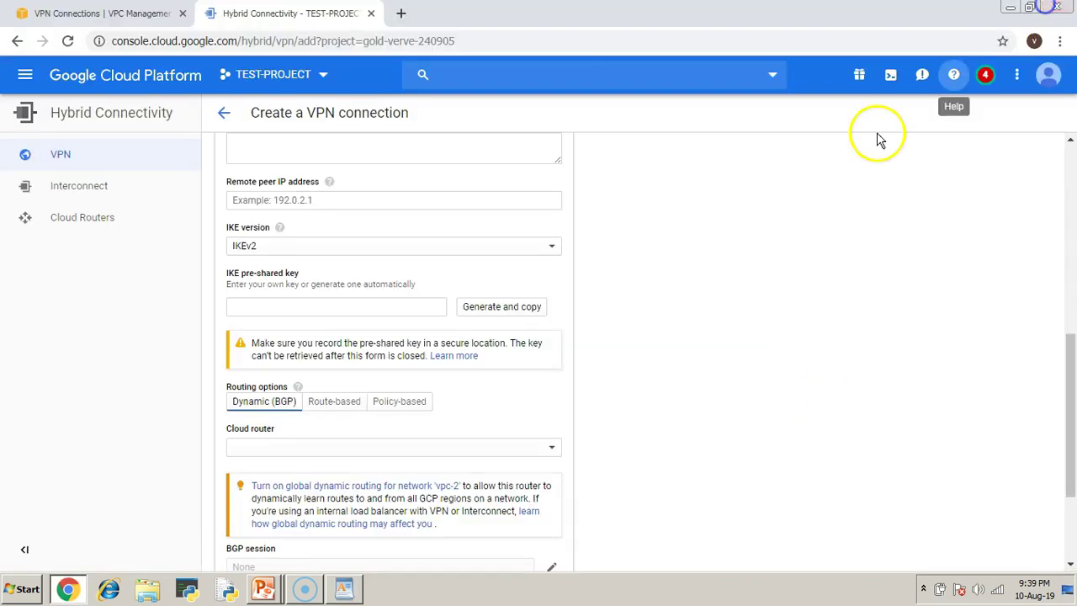
left_click(278, 253)
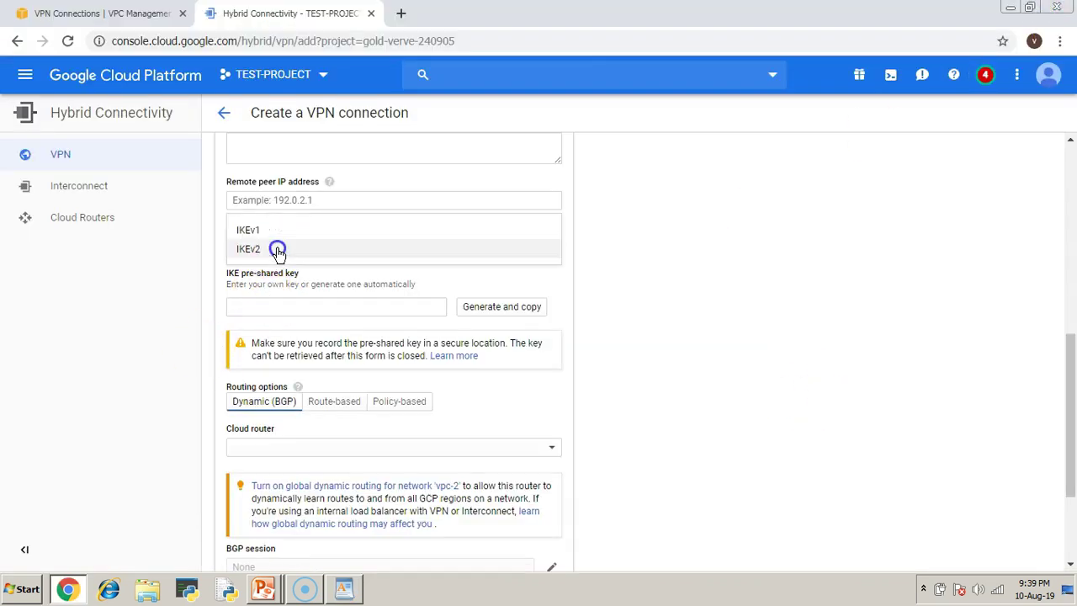
left_click(276, 232)
left_click(269, 307)
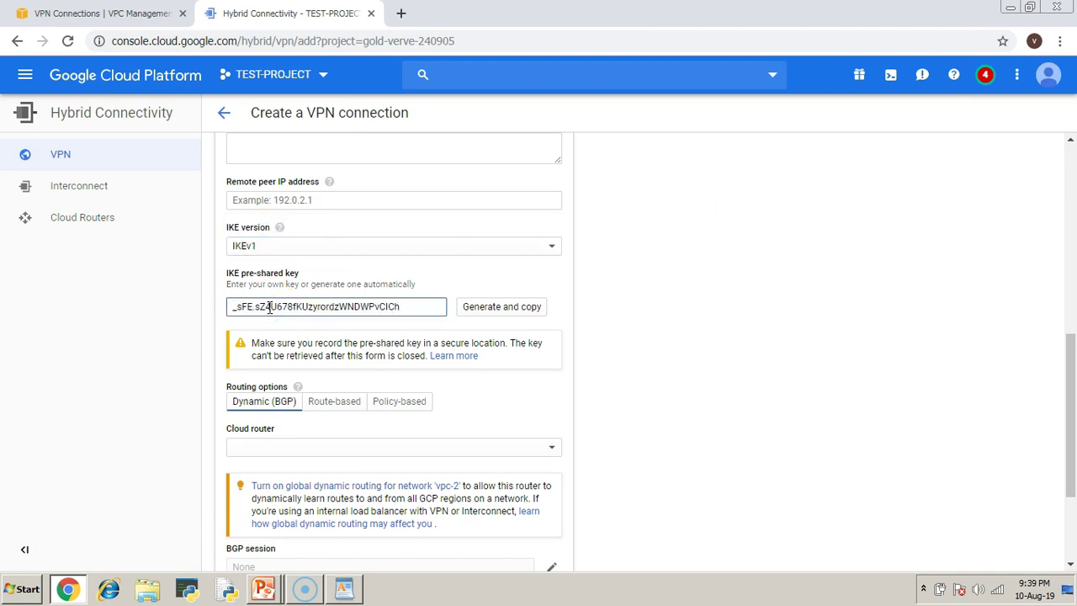
left_click(258, 202)
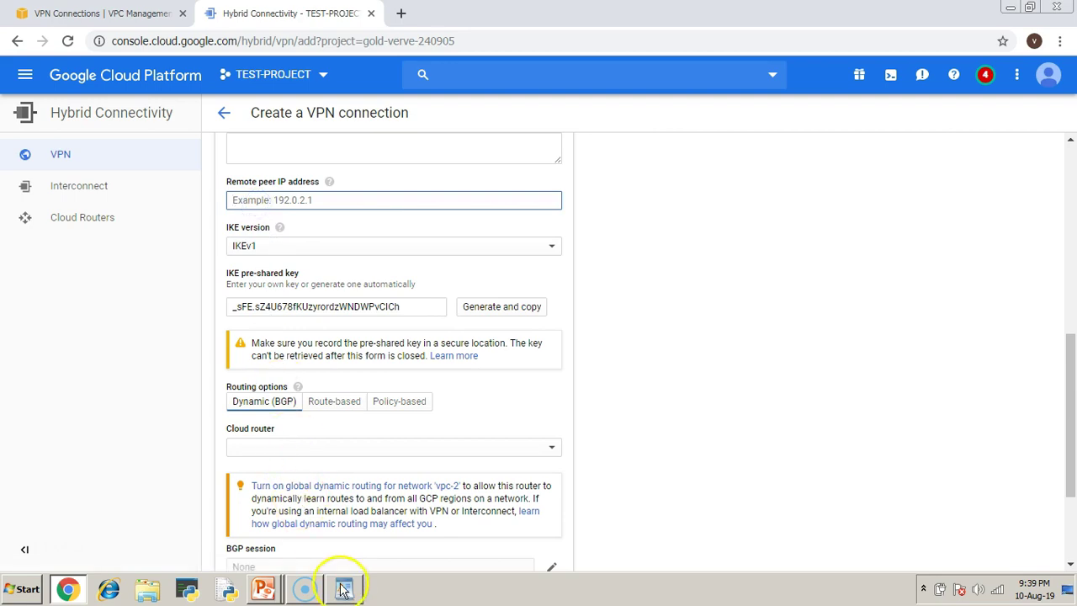
- Select the Virtual Private Gateway address 3.13.199.88 in the WordPad configuration
left_click(345, 589)
scroll(646, 327, "down", 3)
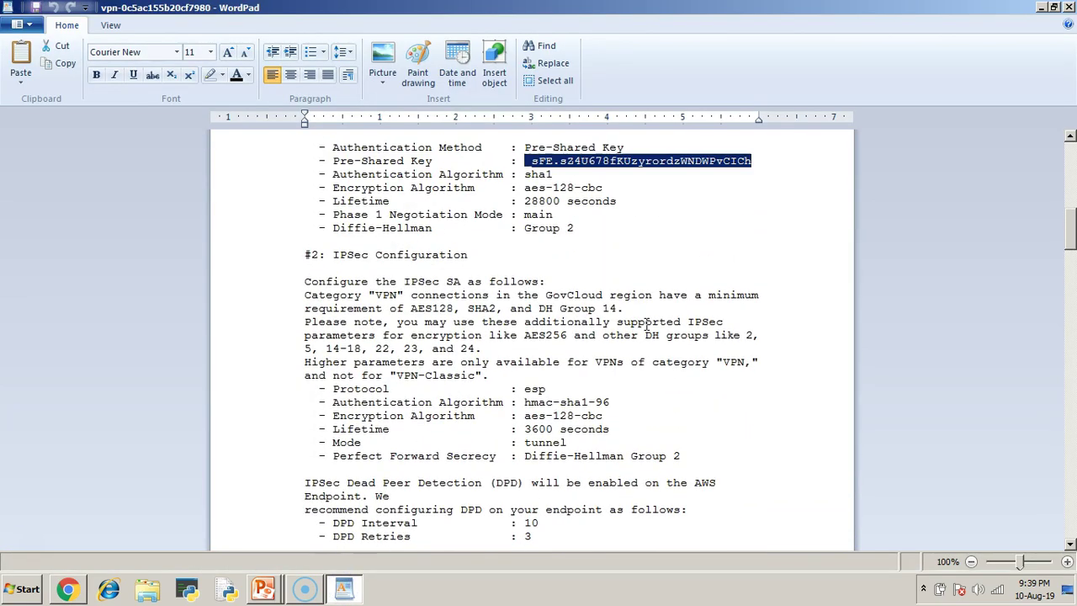
scroll(645, 311, "up", 2)
scroll(646, 301, "down", 12)
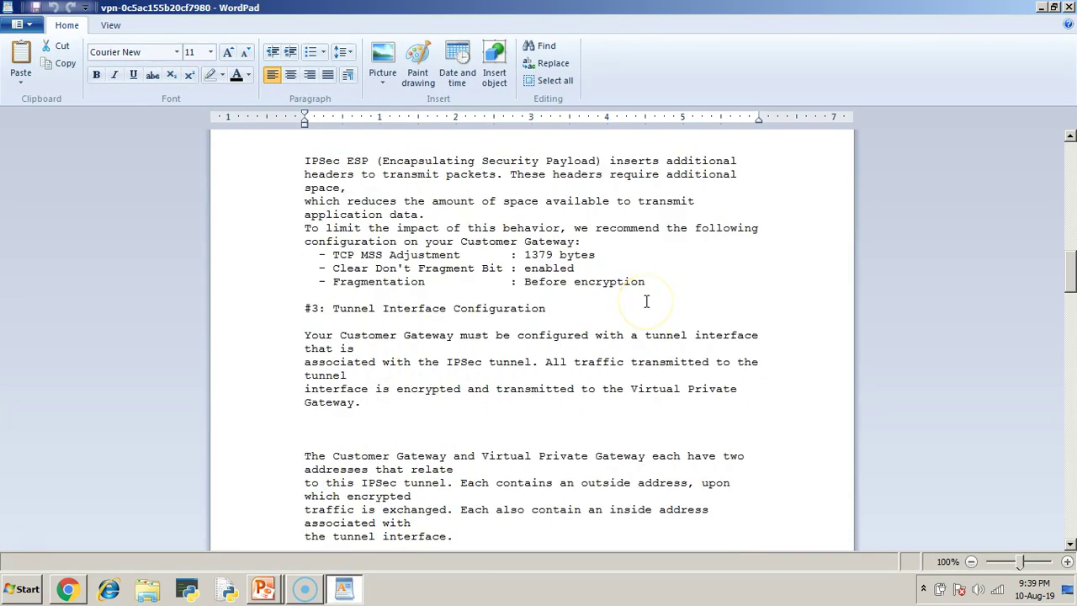
scroll(646, 302, "down", 12)
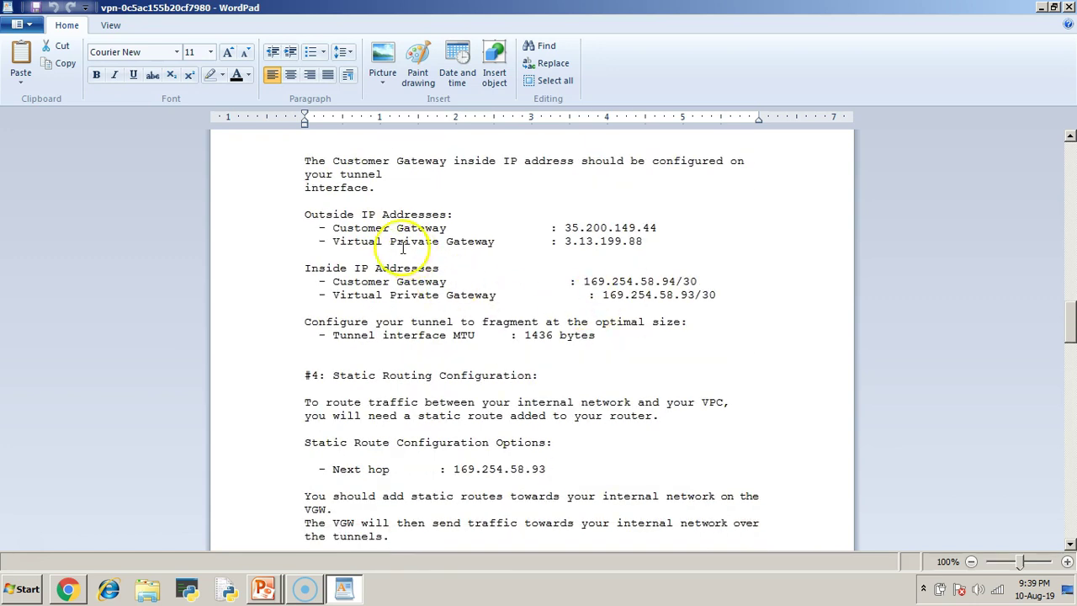
left_click_drag(562, 241, 637, 243)
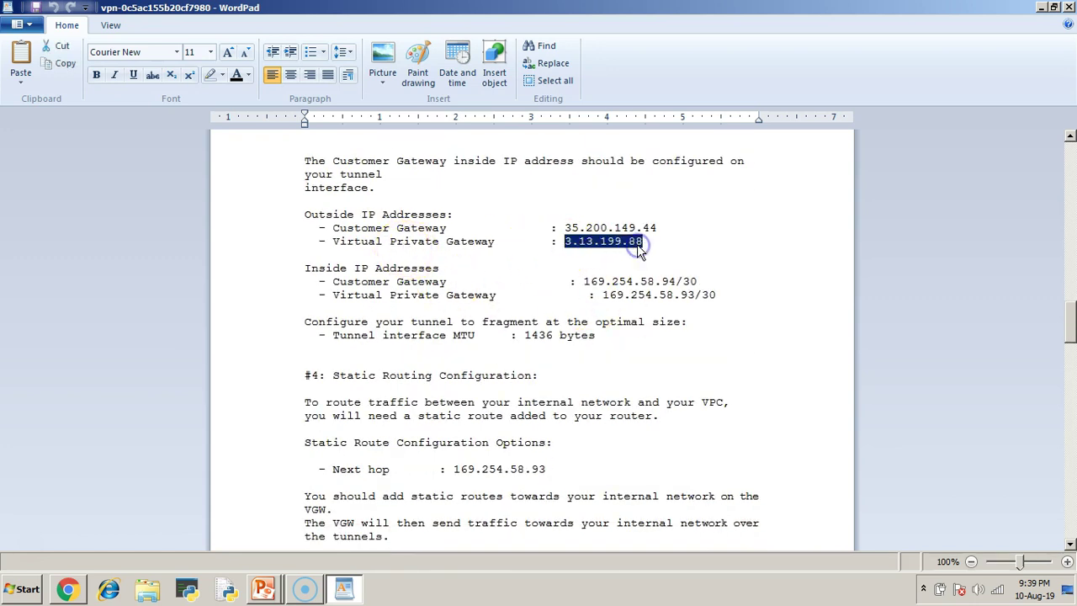
- Set the tunnel's remote peer IP to 3.13.199.88 and choose route-based routing
key("alt+Tab")
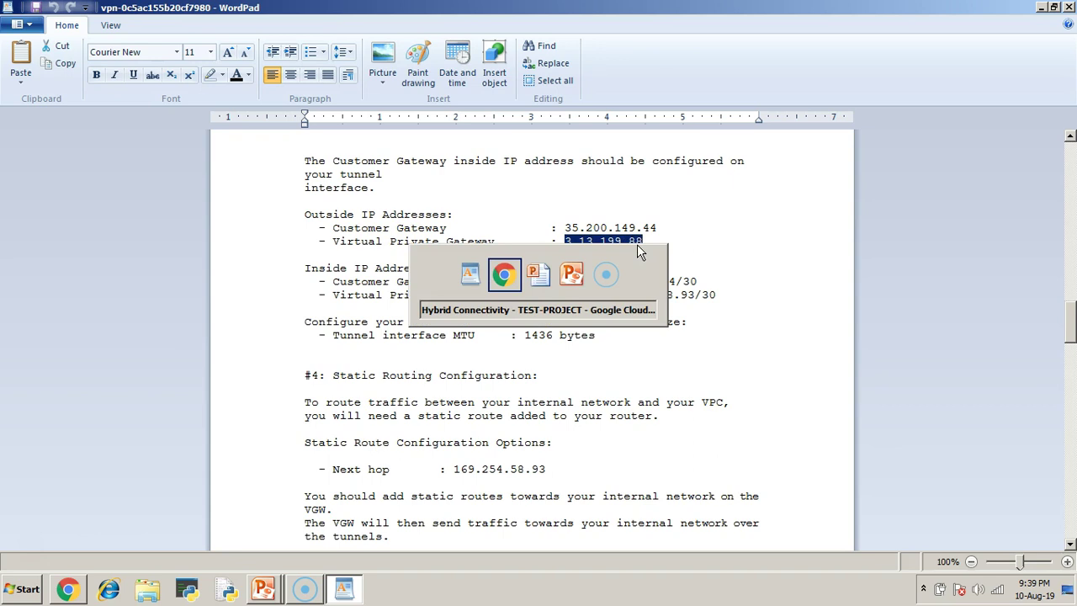
left_click(102, 15)
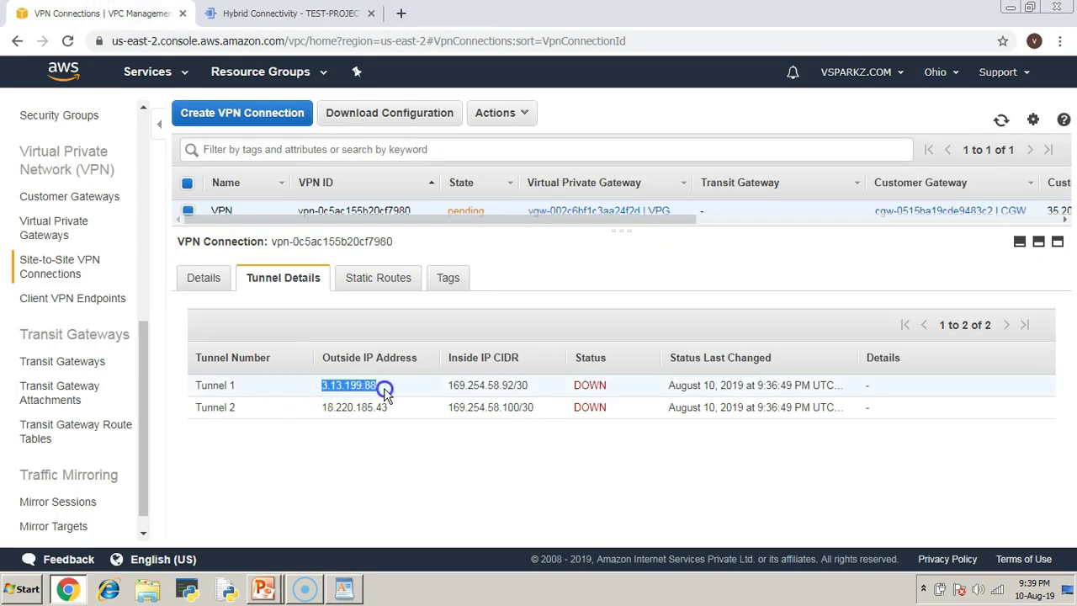
left_click(290, 13)
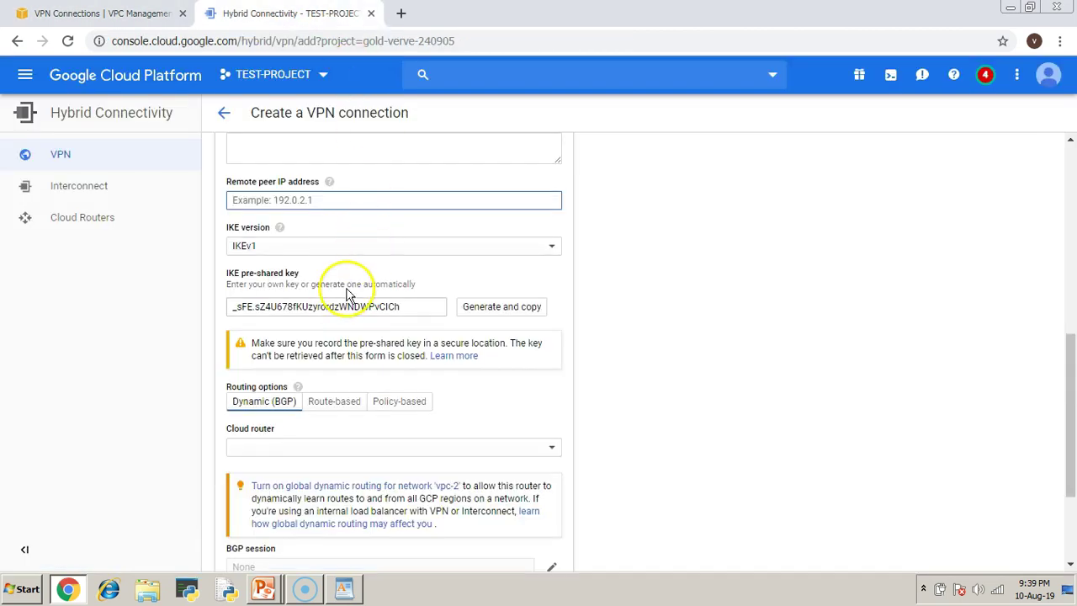
left_click(260, 199)
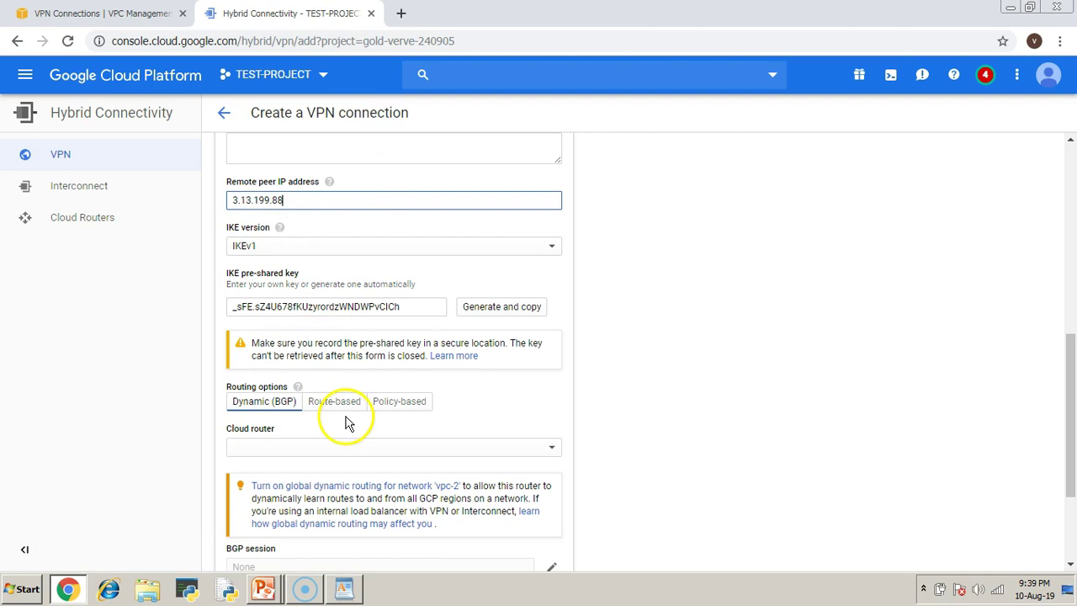
scroll(344, 416, "down", 2)
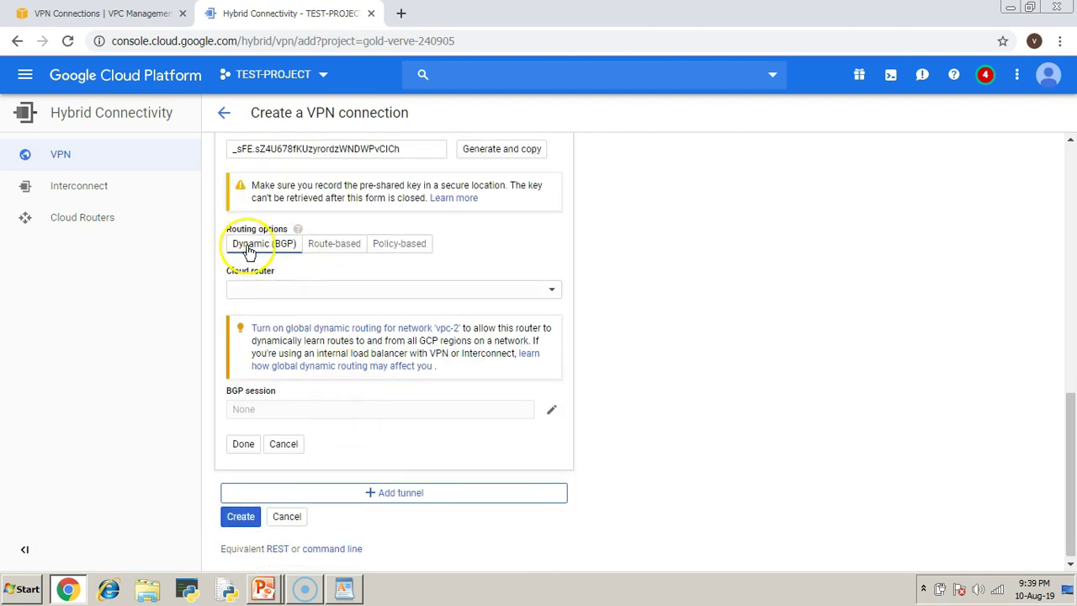
left_click(328, 246)
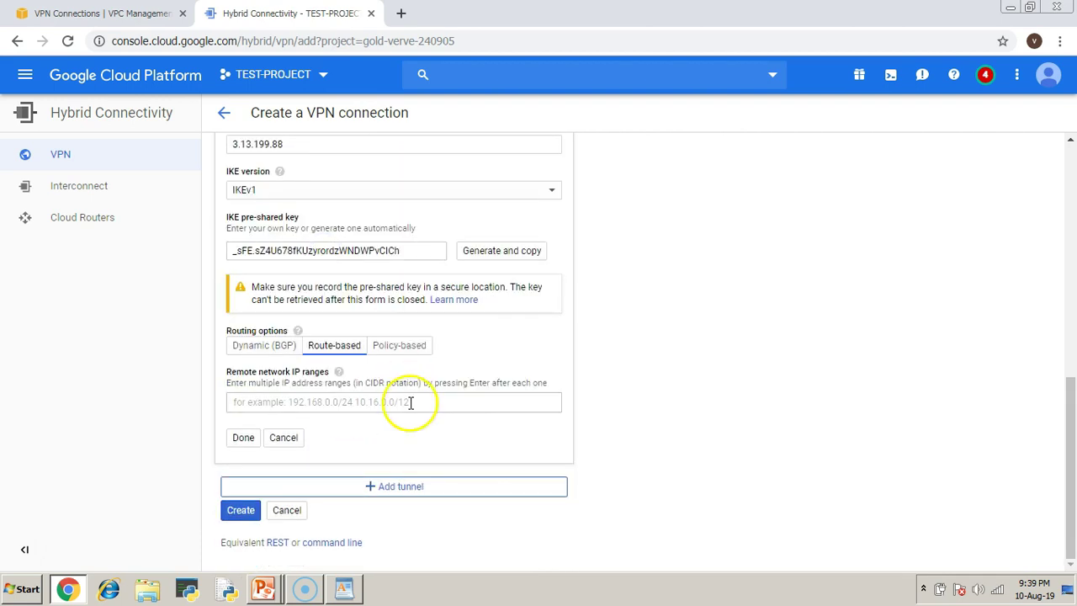
left_click(246, 402)
- Copy Subnet-1's range 172.19.1.0/24 from AWS into the tunnel's remote network ranges and finish the tunnel
key("ctrl+shift+Tab")
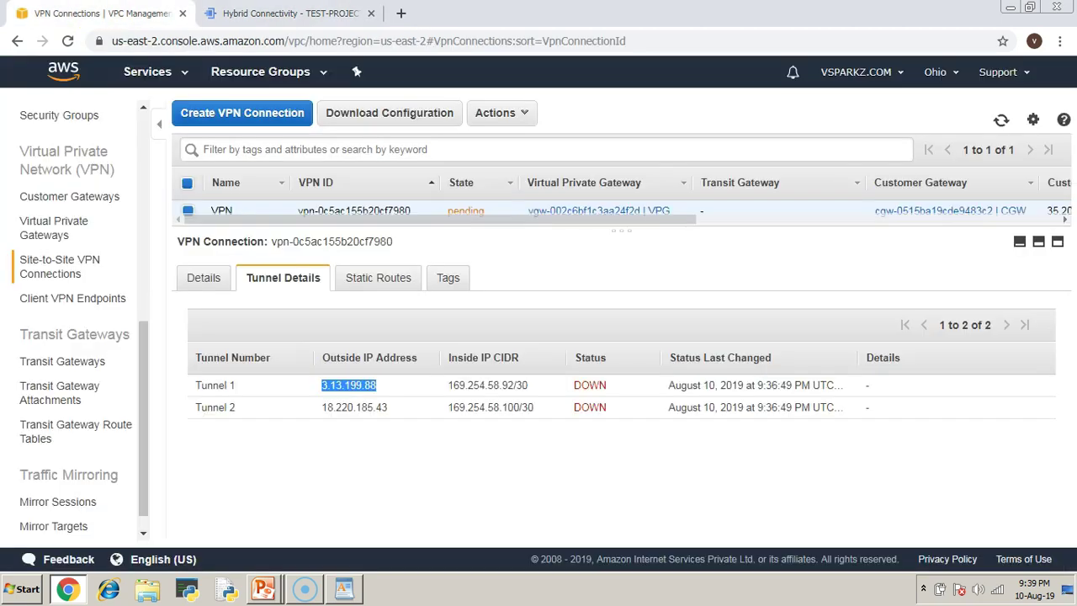
left_click_drag(144, 356, 141, 186)
left_click(37, 170)
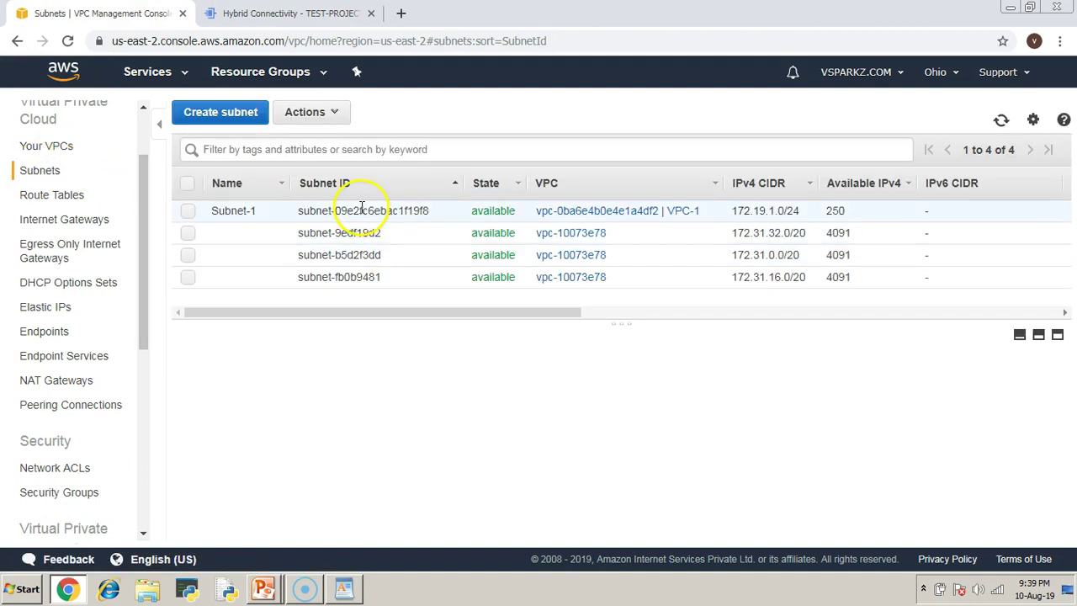
left_click(733, 217)
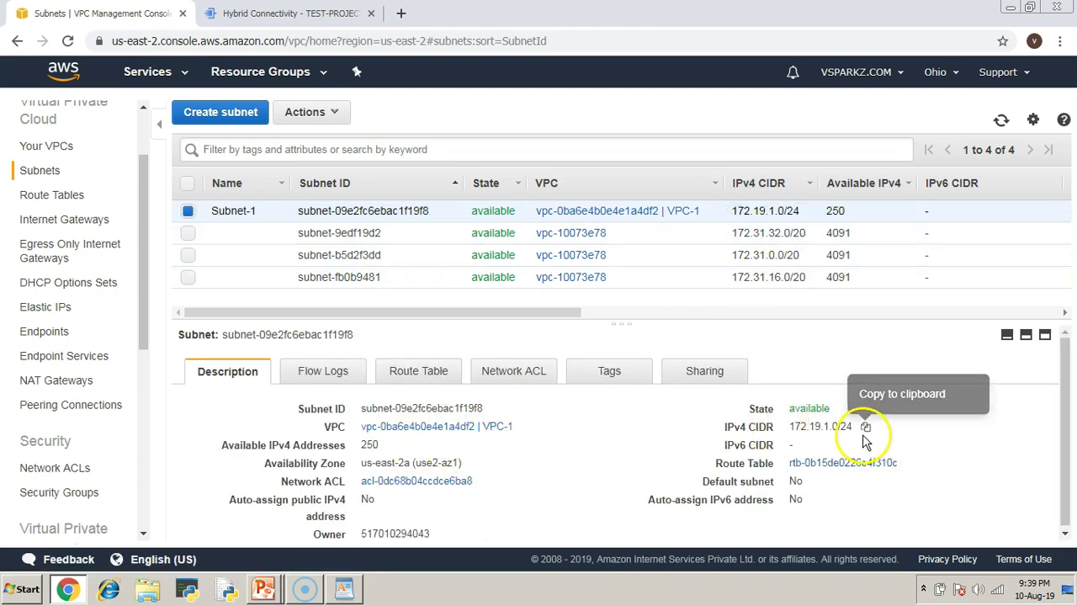
left_click(866, 429)
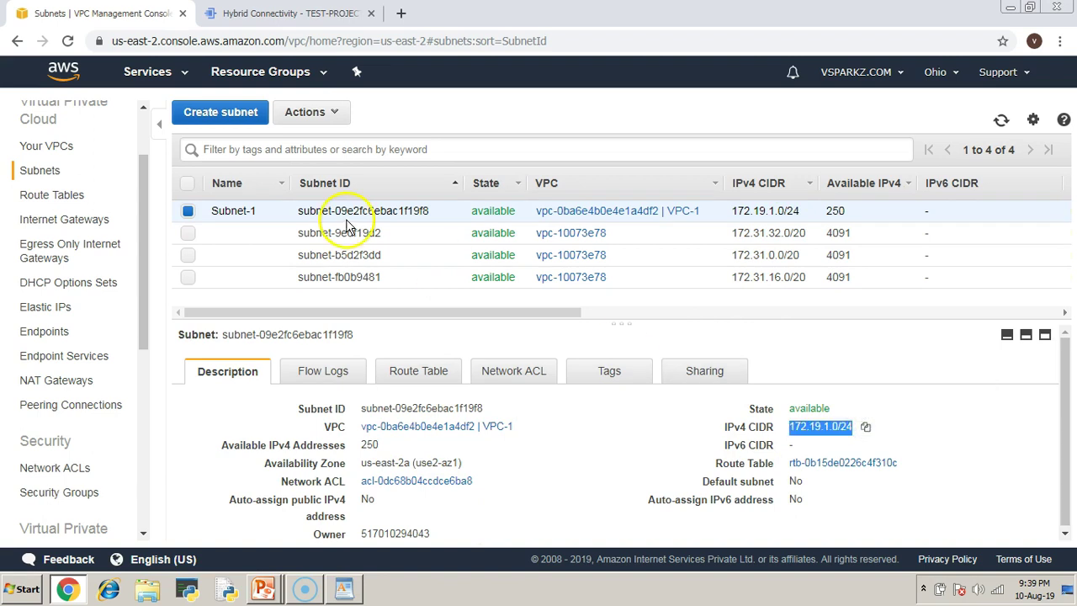
scroll(76, 307, "down", 4)
left_click(55, 324)
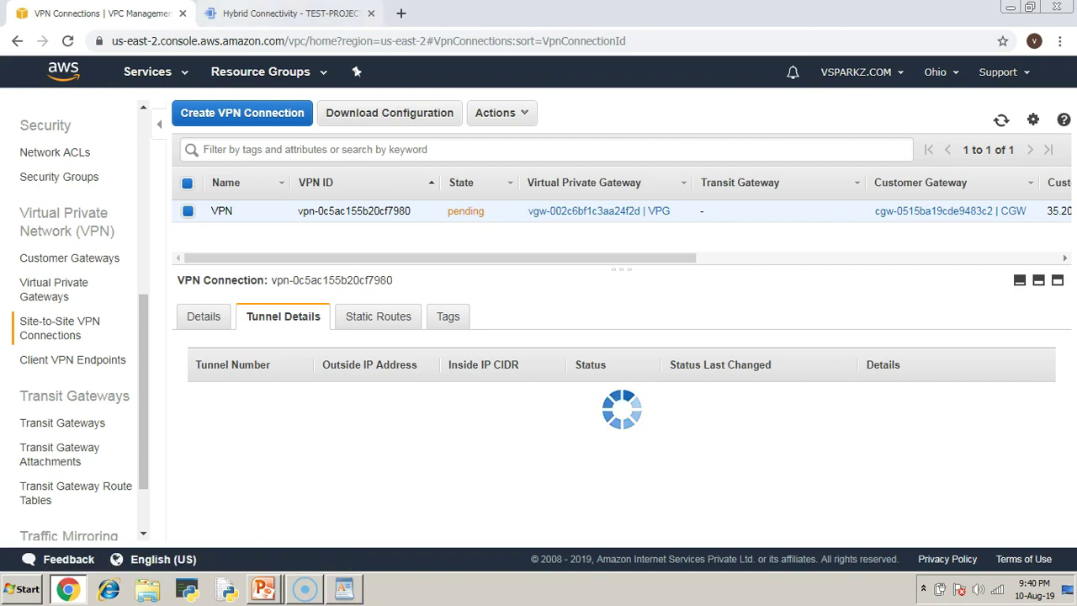
left_click(294, 13)
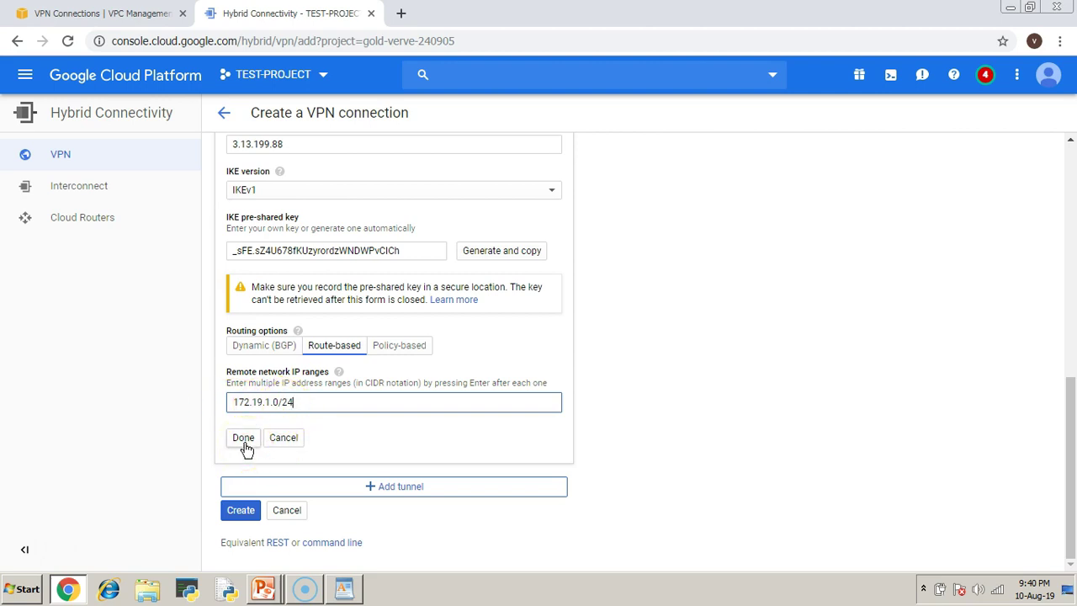
left_click(243, 438)
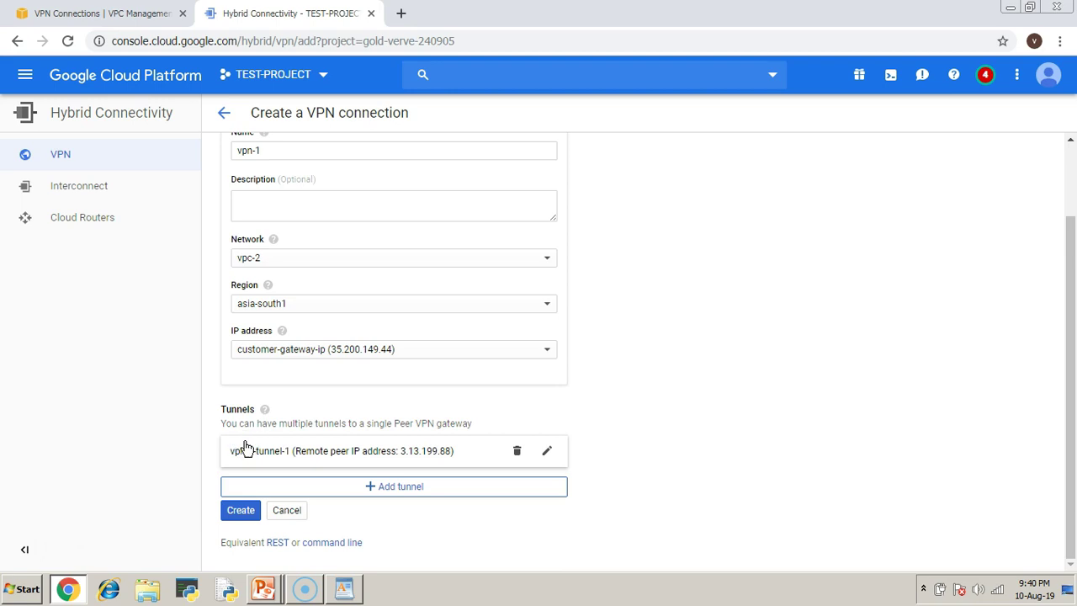
- Create gateway vpn-1, confirm vpn-1-tunnel-1 is Established, and return to AWS VPN connections
left_click(244, 515)
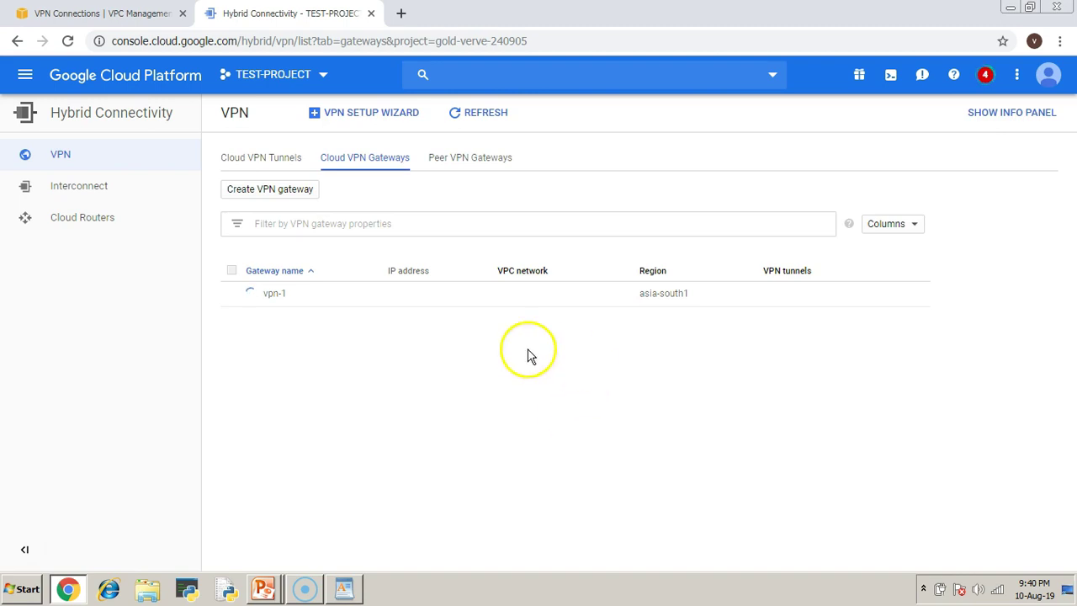
mouse_move(255, 303)
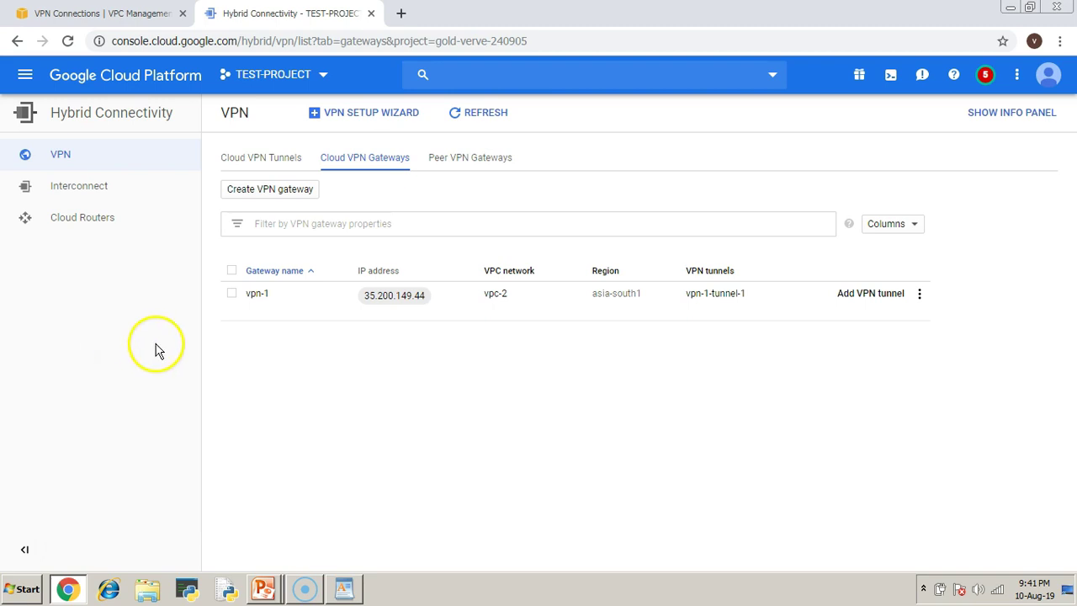
left_click(243, 160)
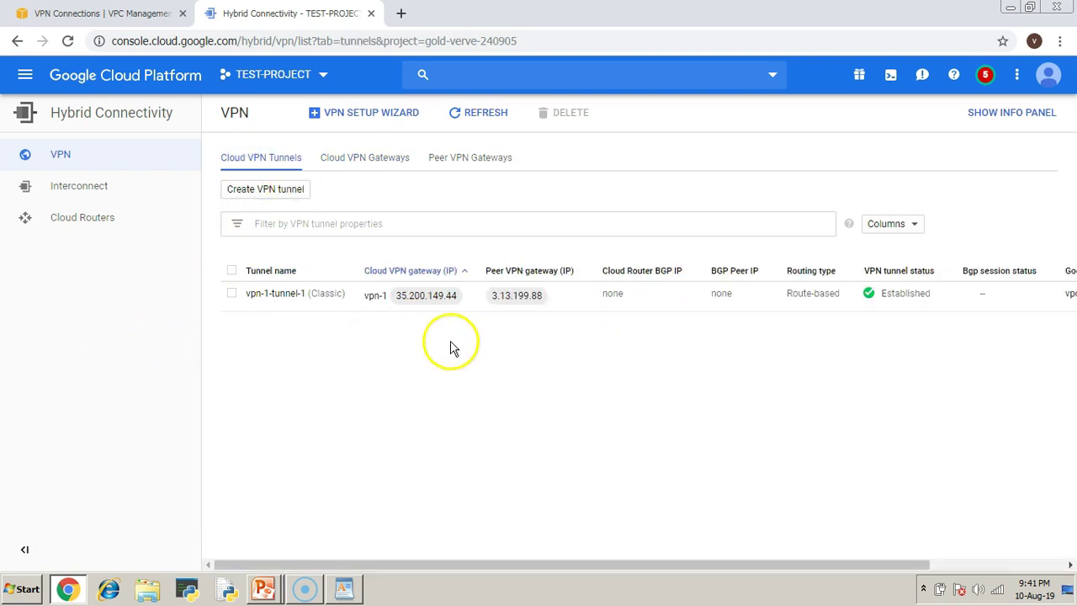
left_click(880, 296)
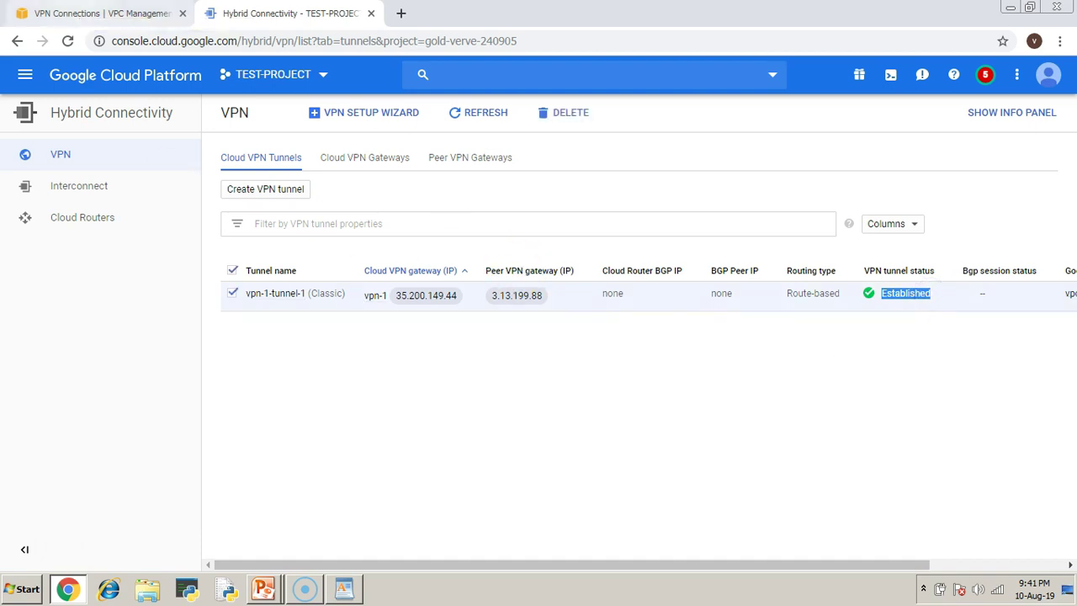
key("alt+Tab")
key("Tab")
key("Tab")
key("Tab")
key("Tab")
key("ctrl+Tab")
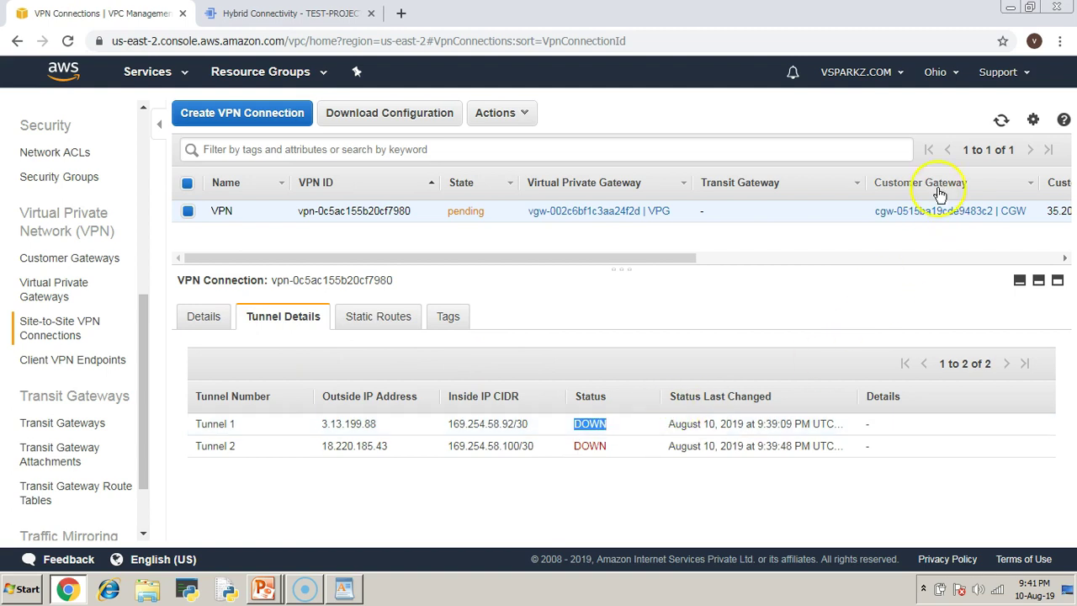
- Refresh the tunnel details and confirm Tunnel 1 (3.13.199.88) is UP while Tunnel 2 stays DOWN
left_click(1001, 123)
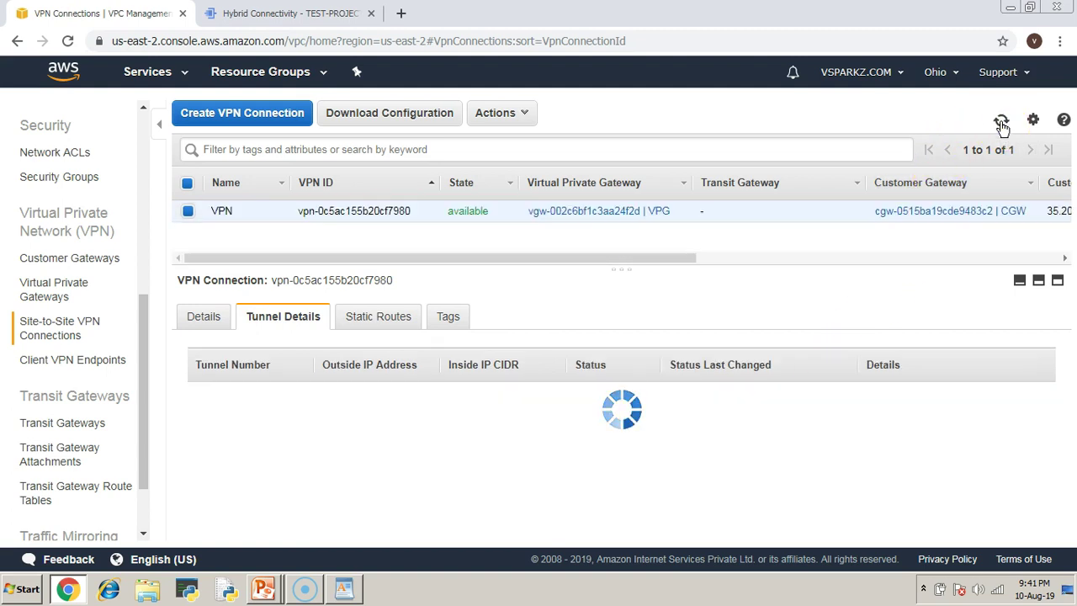
left_click_drag(597, 426, 561, 423)
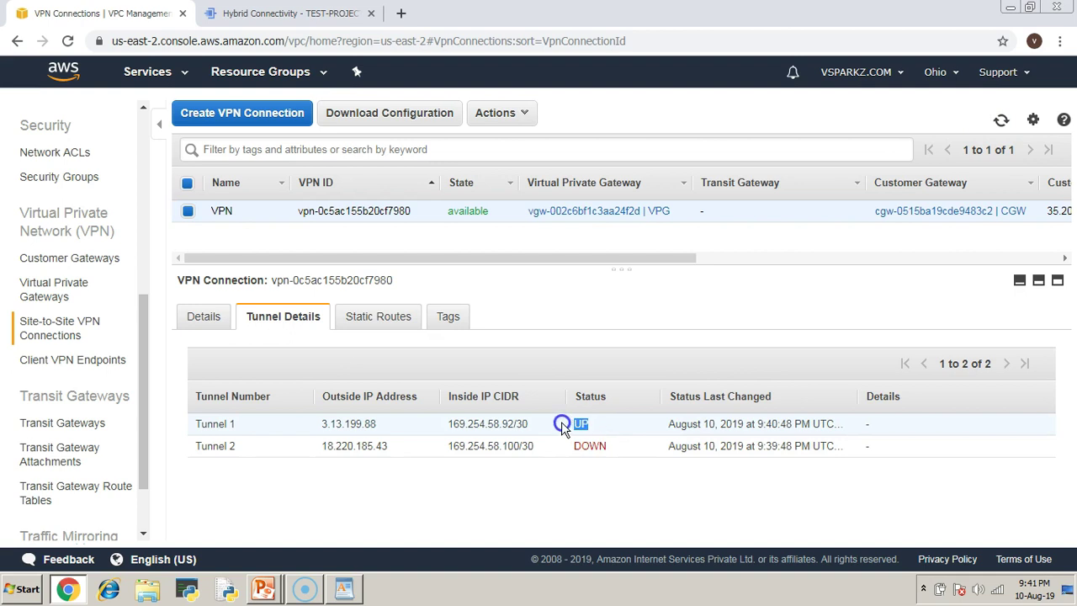
left_click(551, 496)
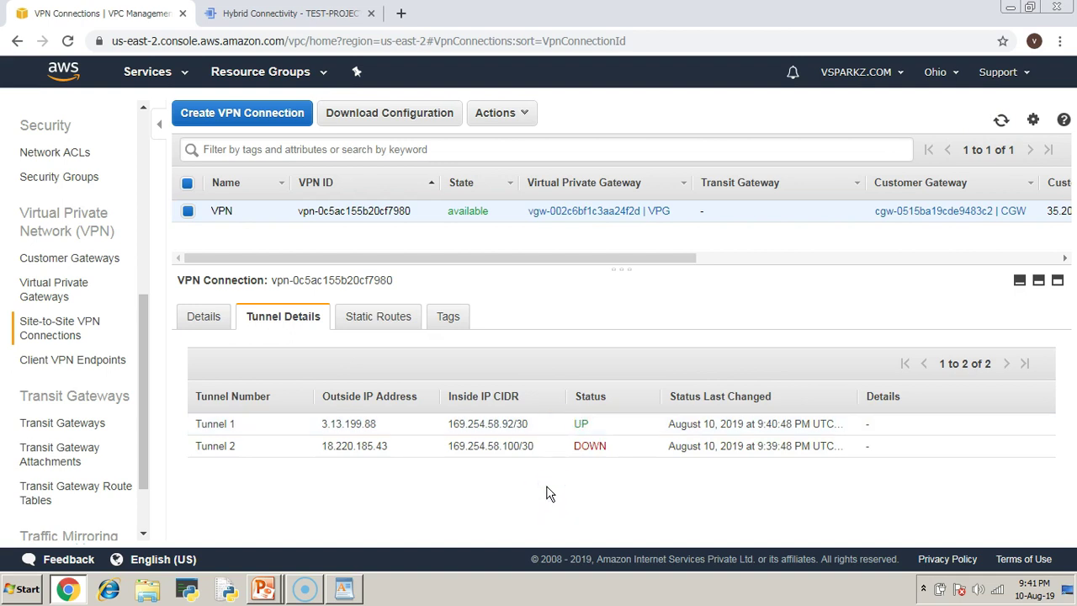
- Review the network diagram slide, then go to the VPC Route Tables list
key("alt+Tab")
key("Tab")
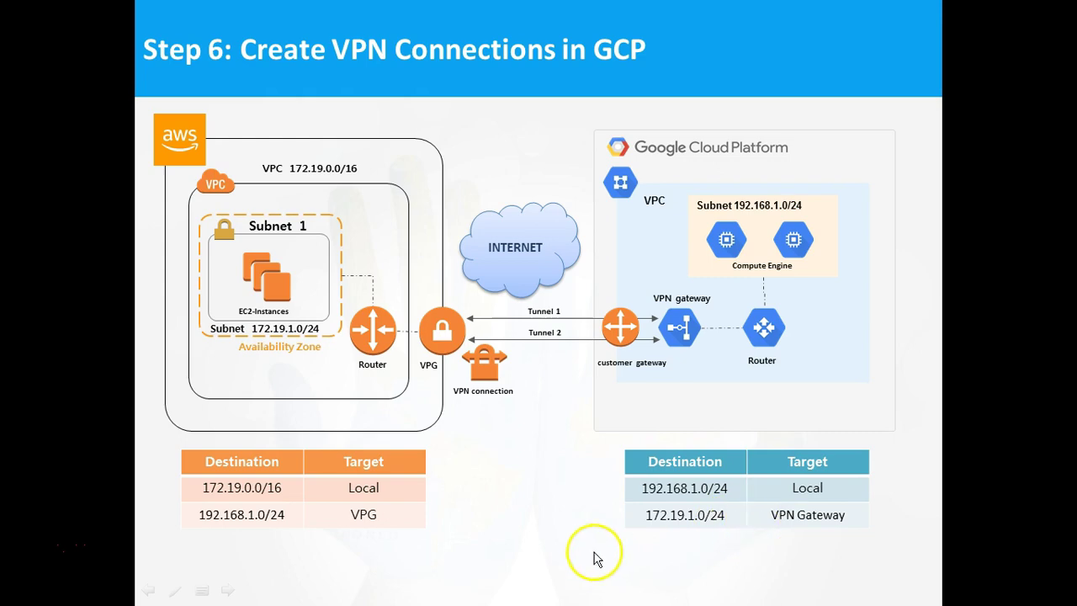
key("alt+Tab")
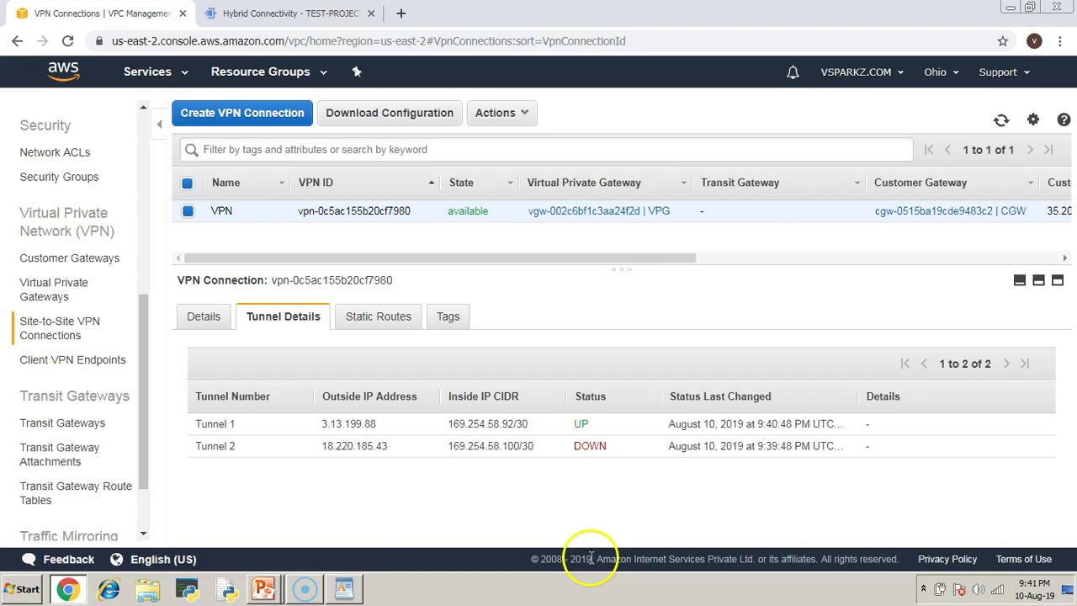
scroll(75, 202, "up", 3)
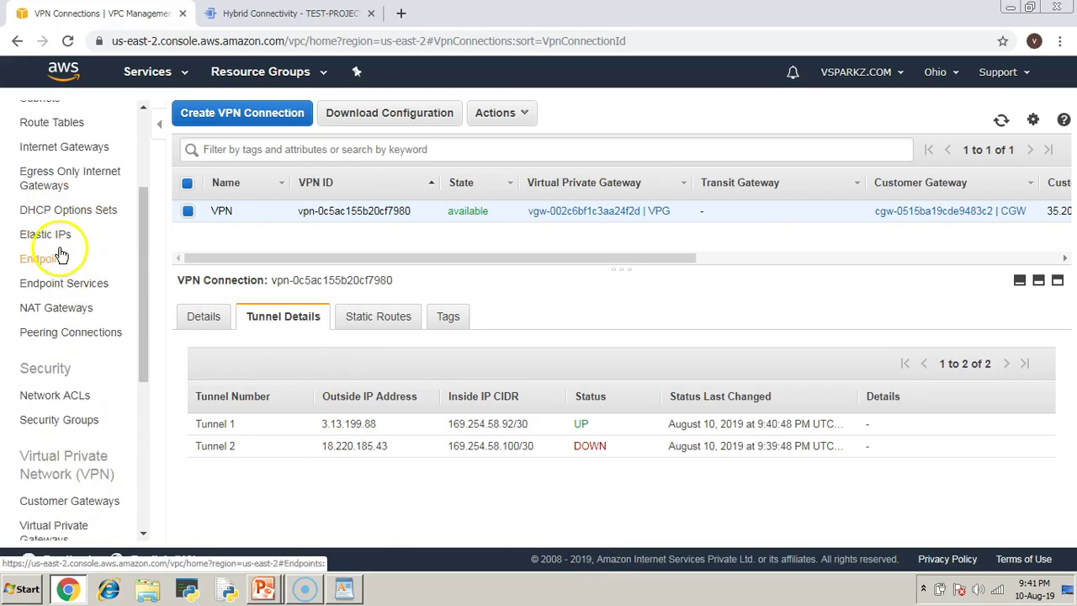
scroll(60, 238, "up", 3)
left_click(51, 291)
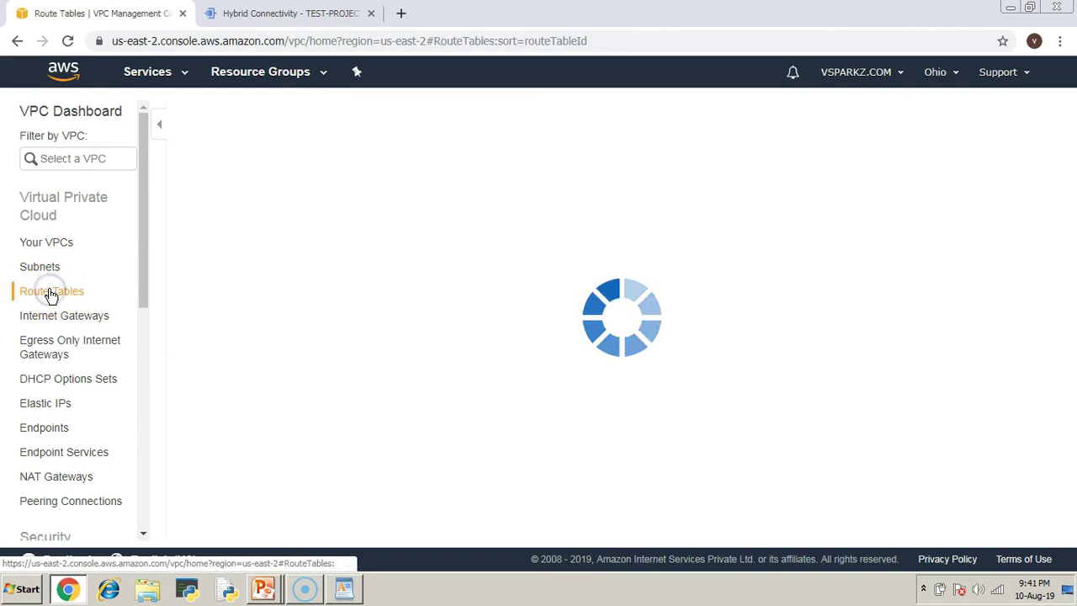
- Start editing the routes of VPC-1's main route table rtb-0b15de0226c4f310c
left_click(188, 211)
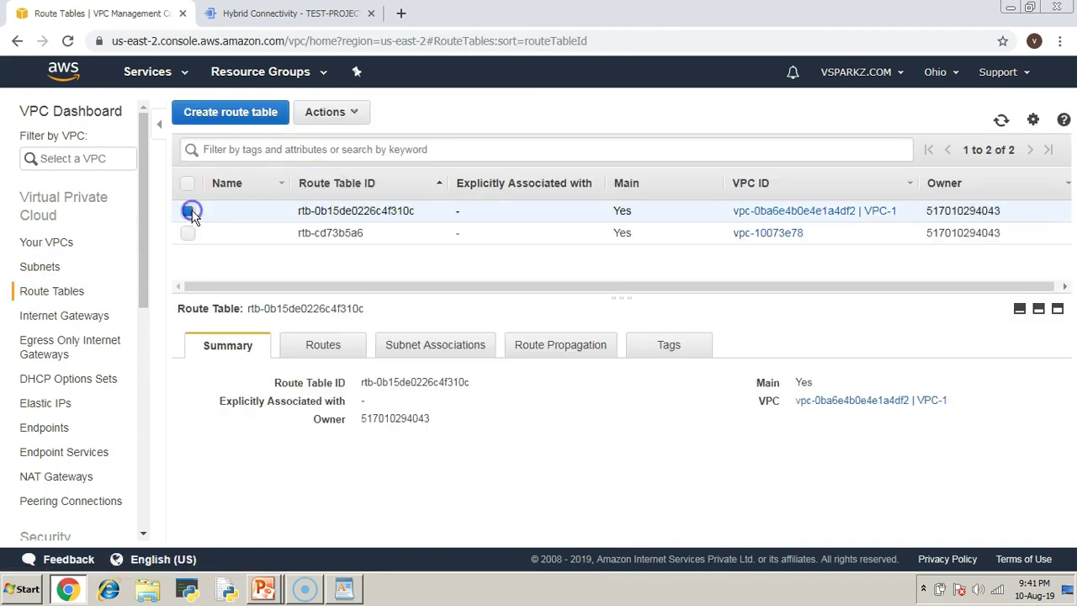
left_click(337, 345)
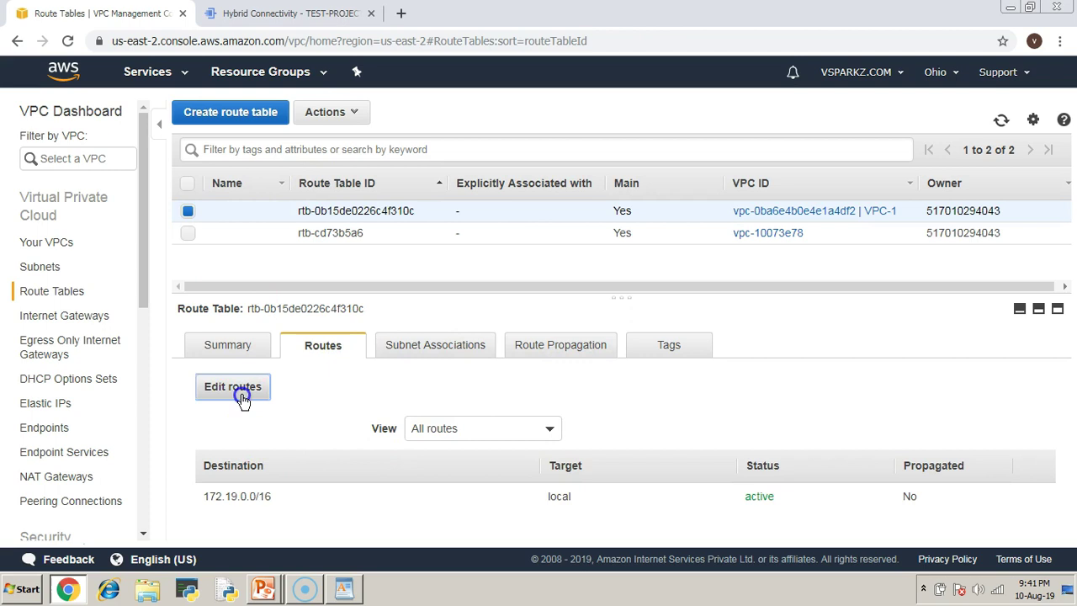
left_click(238, 392)
- Add and save a route for 192.168.1.0/24 targeting virtual private gateway vgw-002c6bf1c3aa24f2d
left_click(61, 272)
left_click(79, 265)
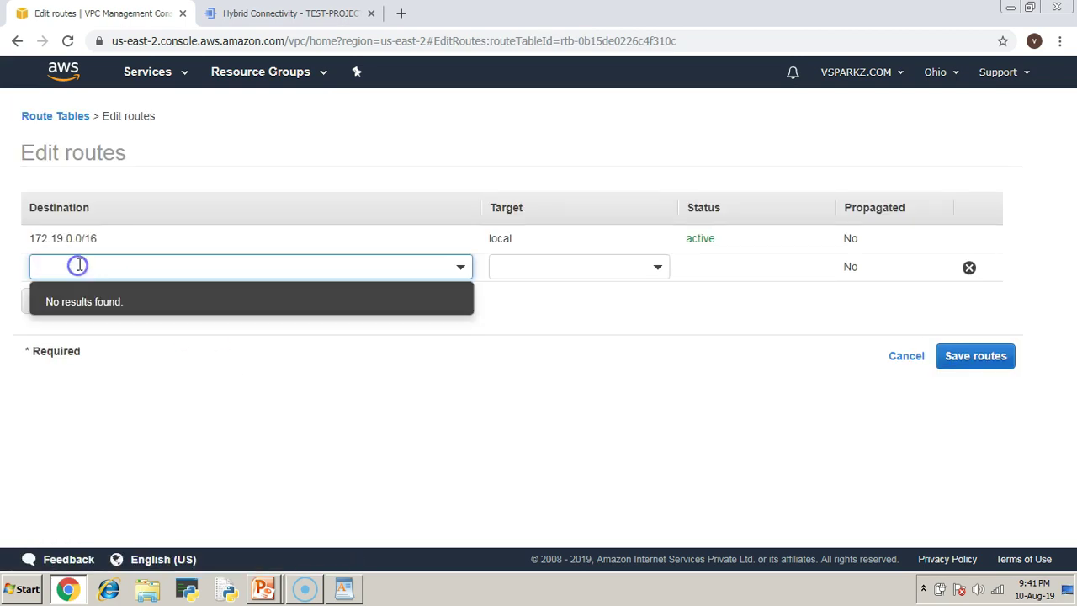
type("192.168.1.0/24")
left_click(654, 268)
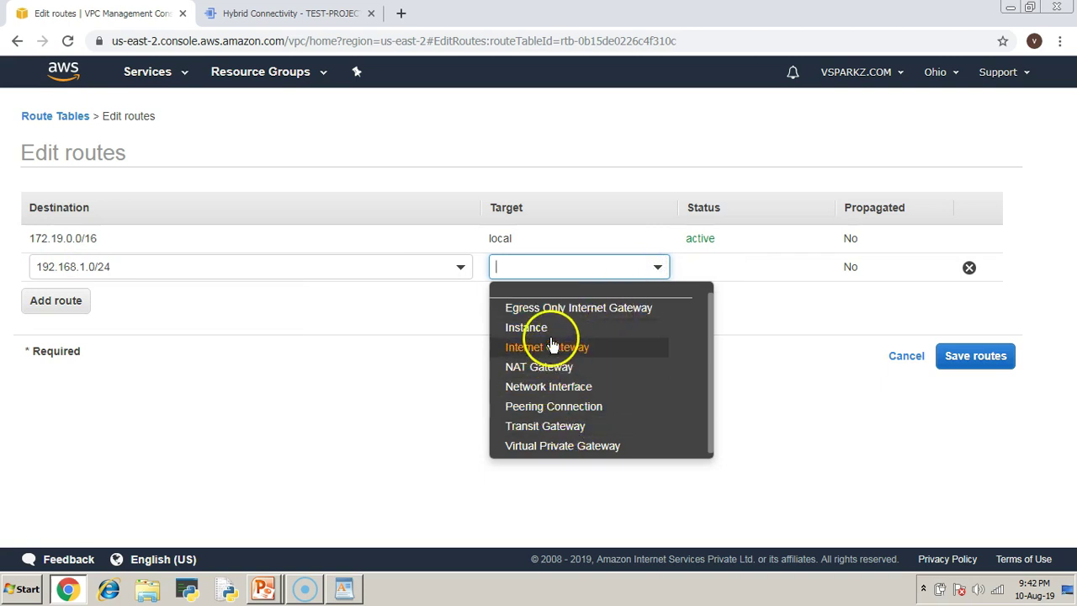
left_click(559, 445)
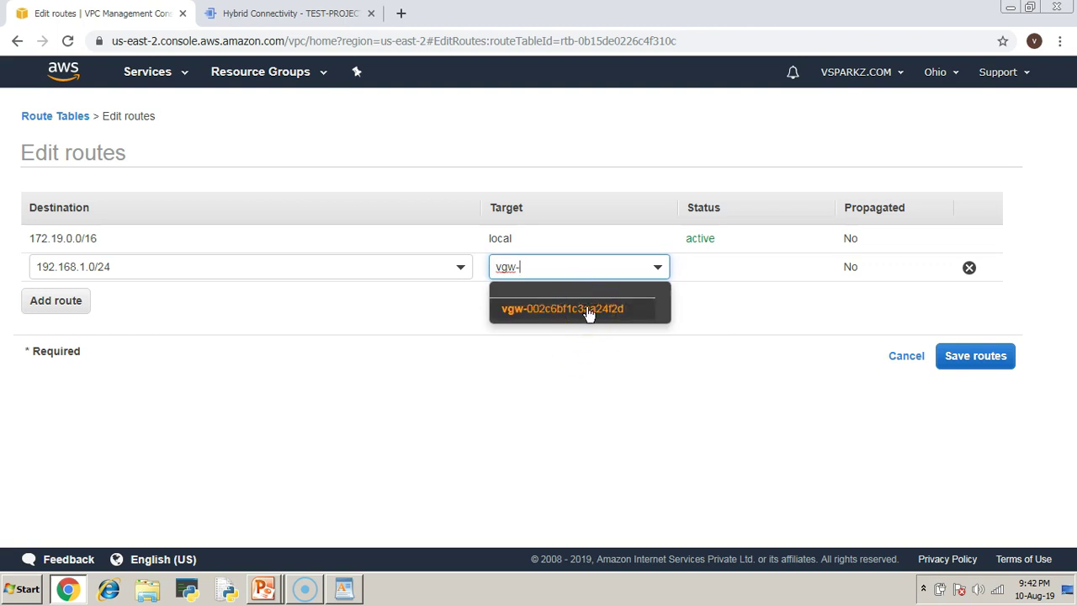
left_click(589, 310)
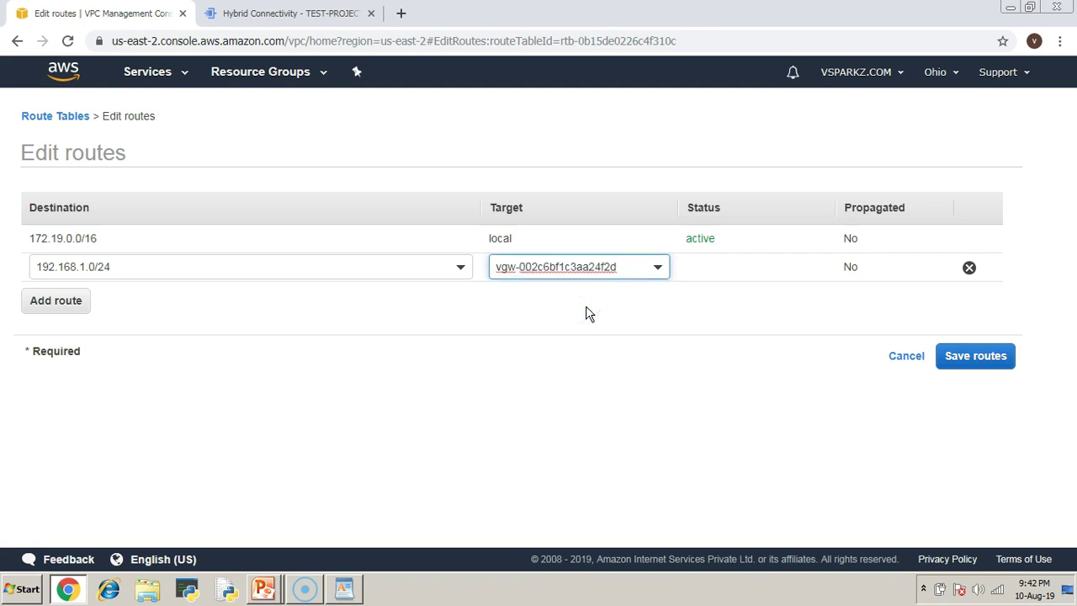
left_click(977, 360)
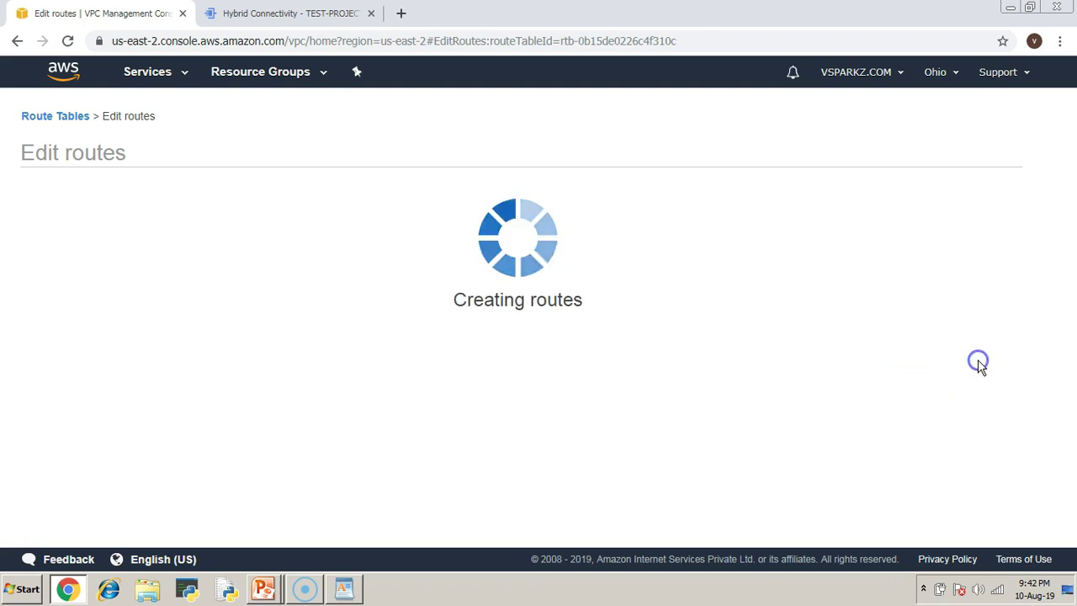
left_click(726, 253)
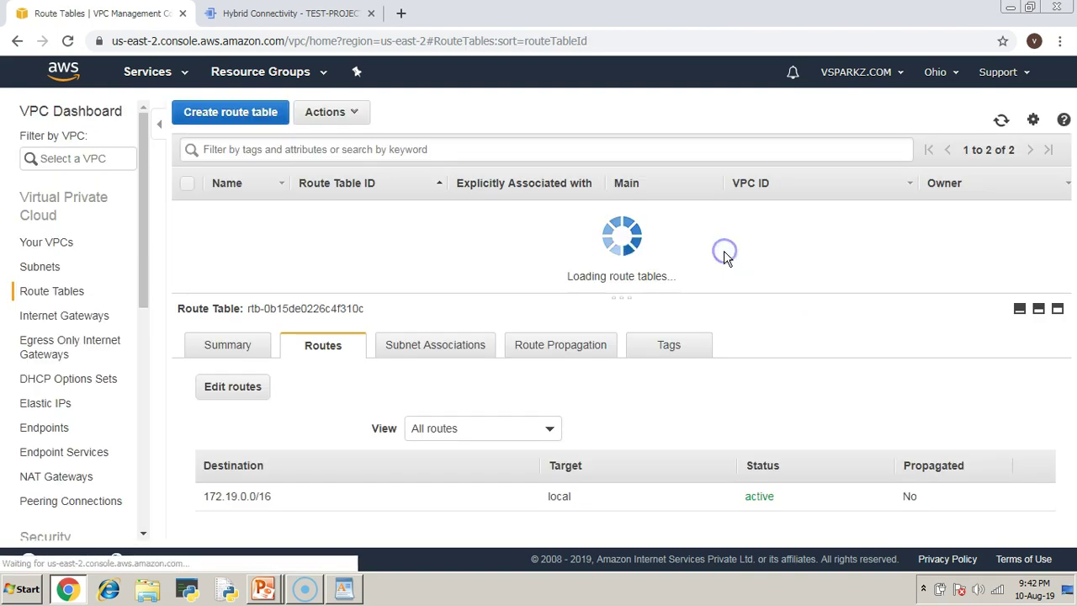
scroll(64, 424, "down", 3)
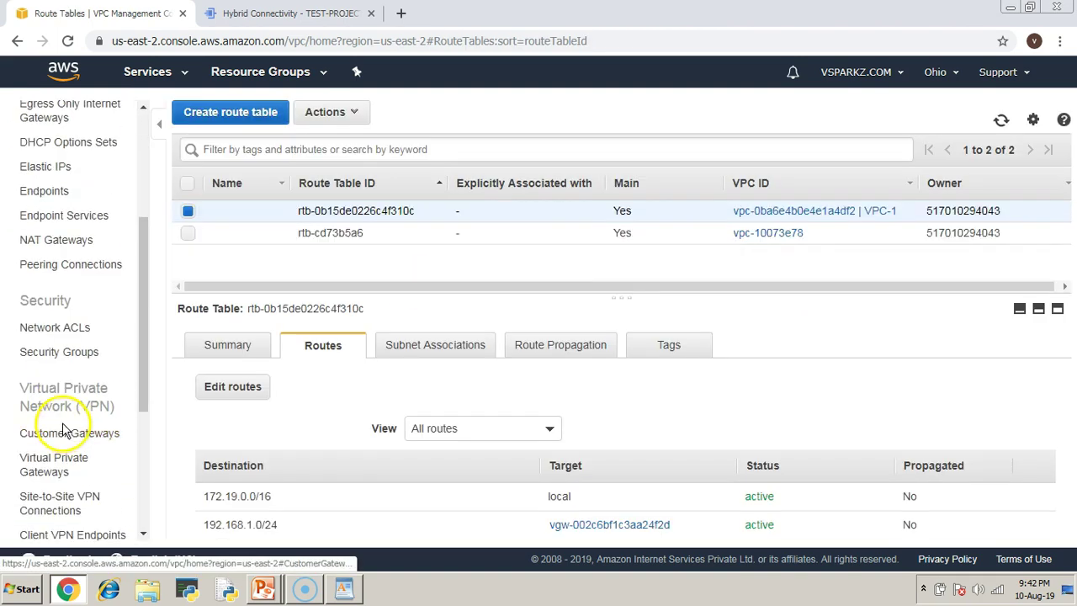
- Check the AWS Virtual Private Gateways and Site-to-Site VPN Connections lists
scroll(42, 425, "down", 2)
left_click(27, 391)
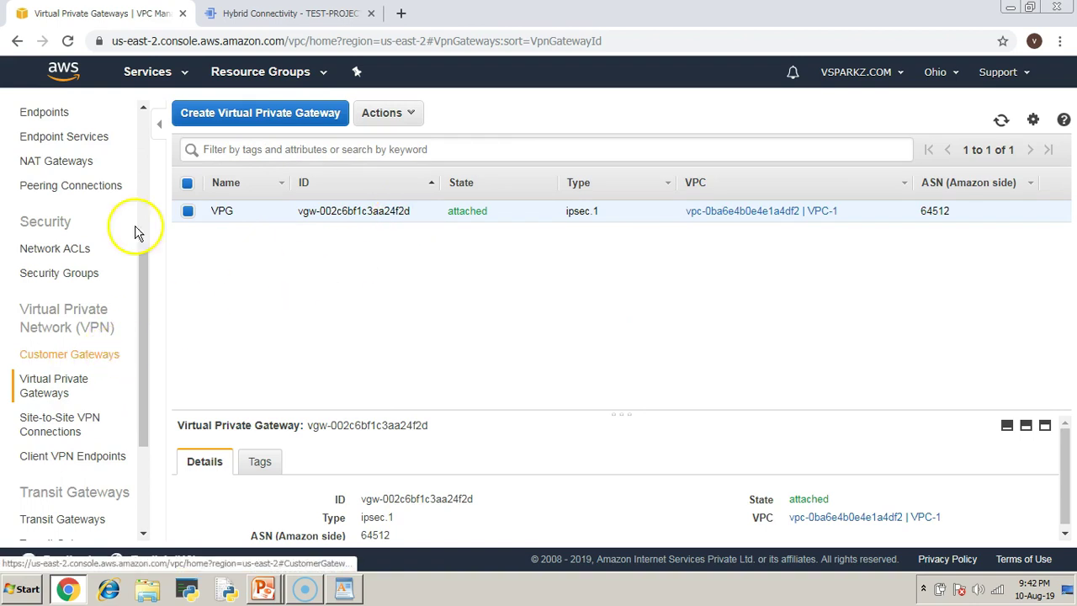
left_click(57, 429)
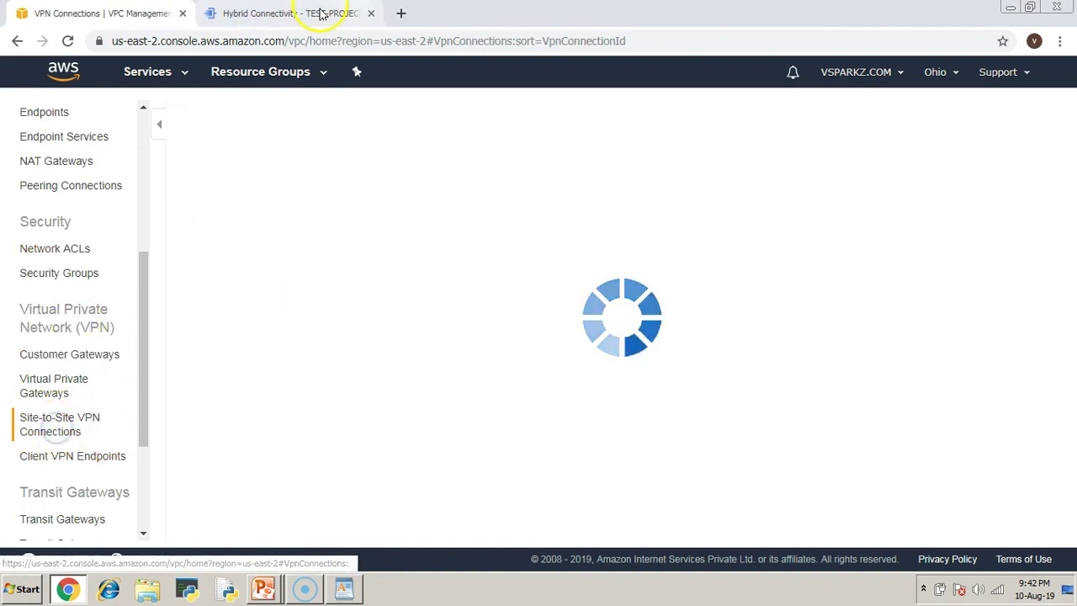
- In Google Cloud, go to VPC network > VPC networks to see vpc-2 and subnet-2
left_click(307, 12)
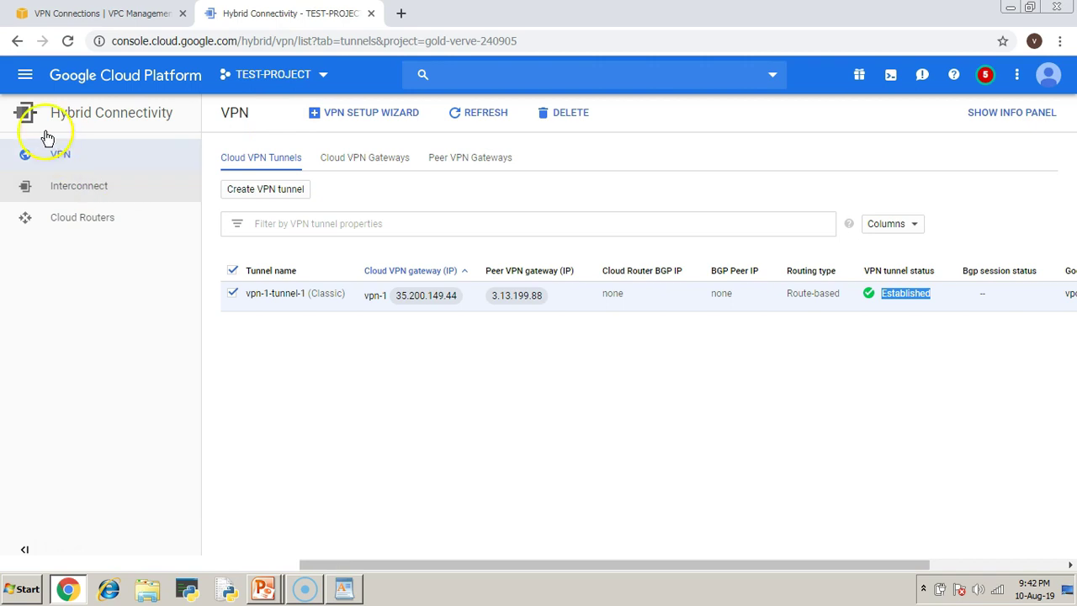
left_click(25, 75)
scroll(73, 417, "down", 7)
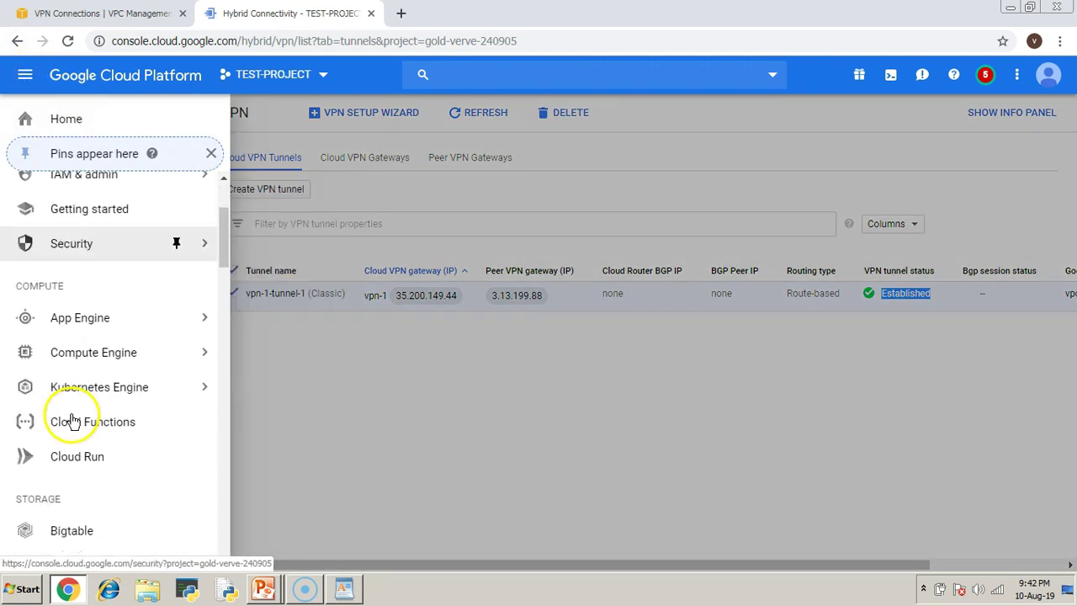
mouse_move(74, 402)
scroll(74, 402, "down", 4)
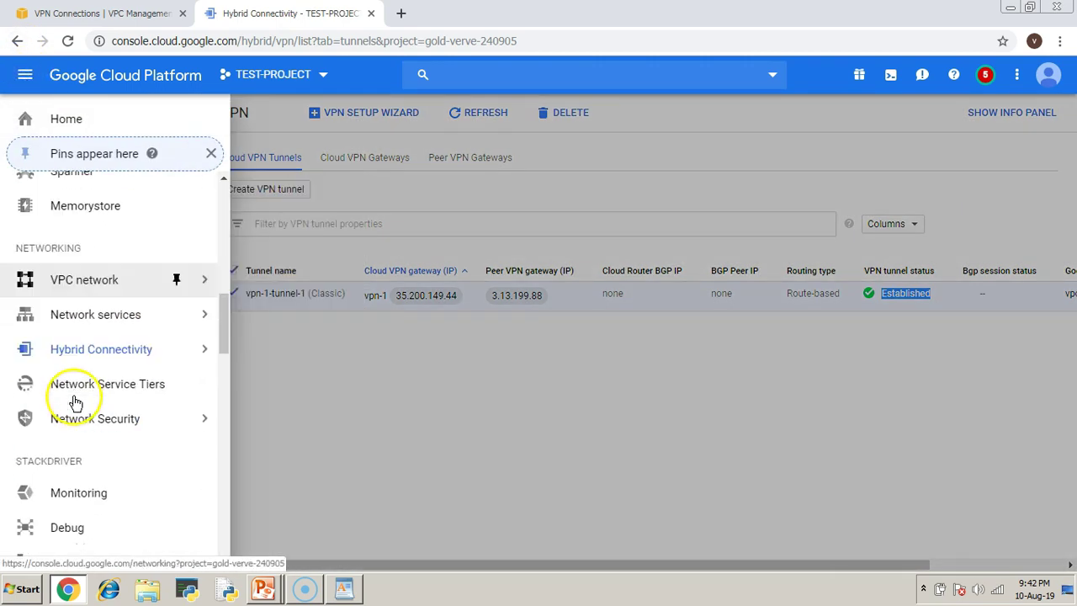
mouse_move(99, 233)
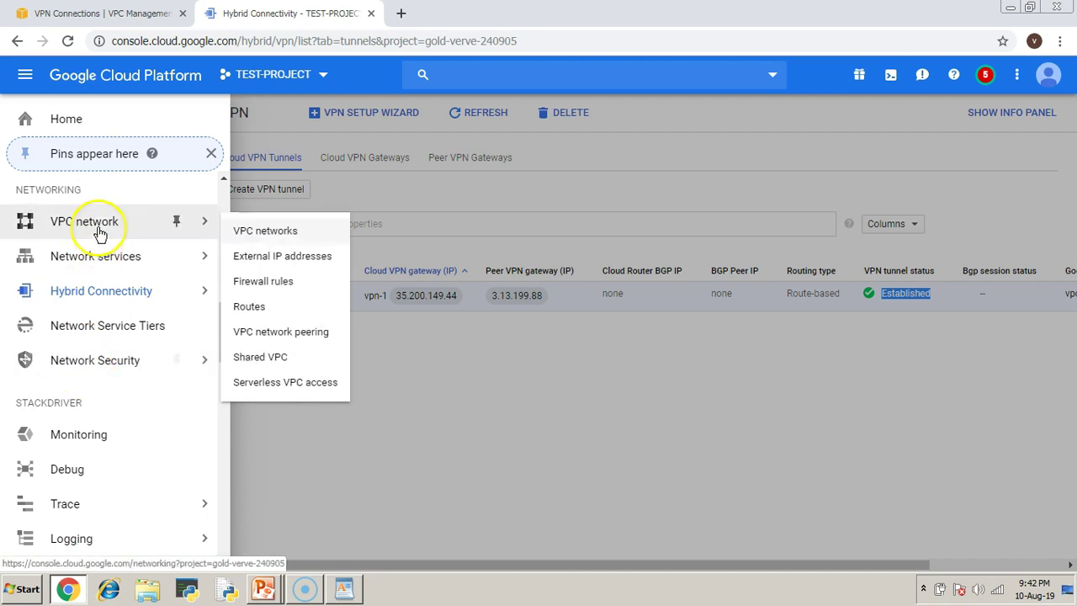
left_click(251, 232)
scroll(368, 312, "down", 3)
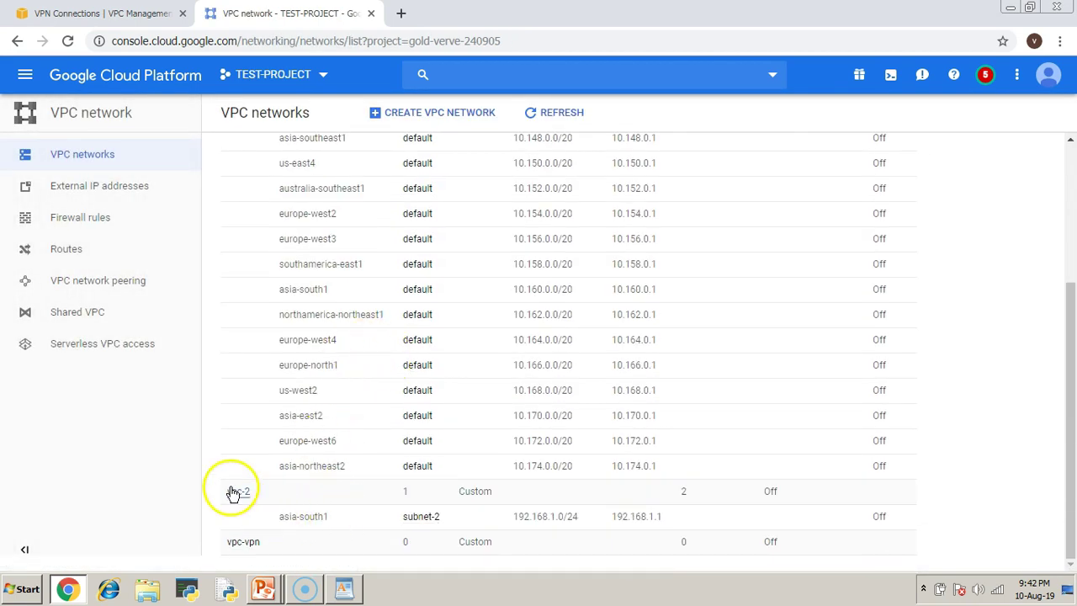
- Inspect vpc-2's route vpn-1-tunnel-1-route-1, sending 172.19.1.0/24 through tunnel vpn-1-tunnel-1
left_click(235, 492)
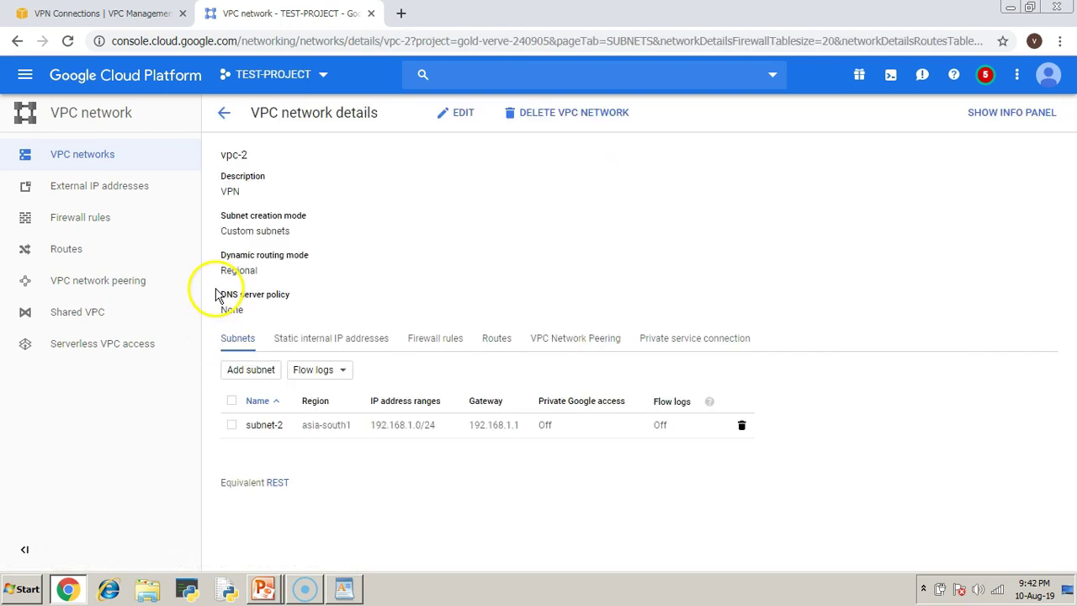
left_click(498, 339)
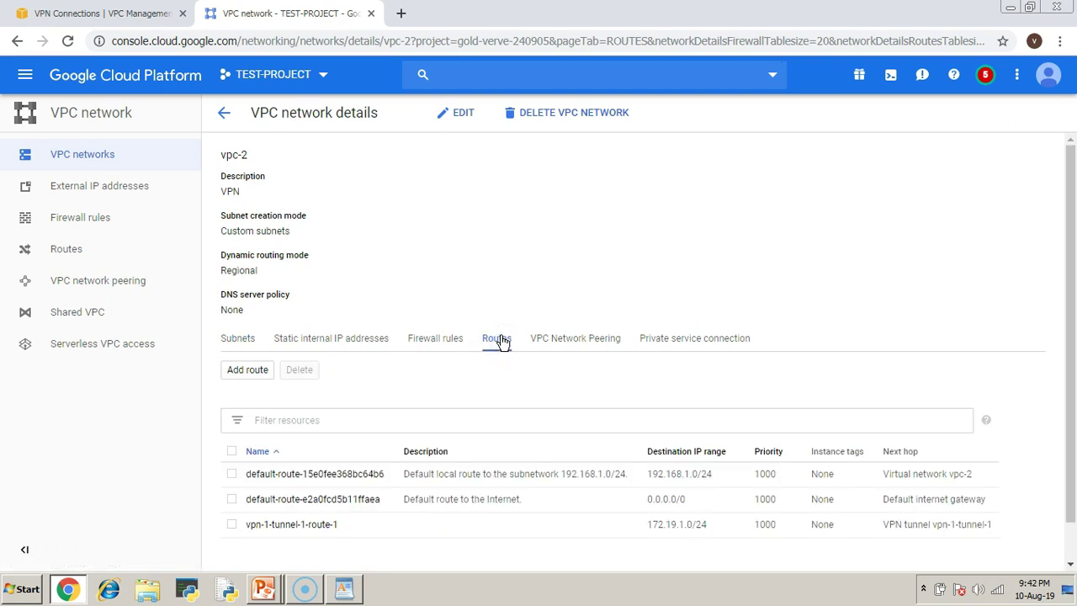
scroll(882, 394, "down", 1)
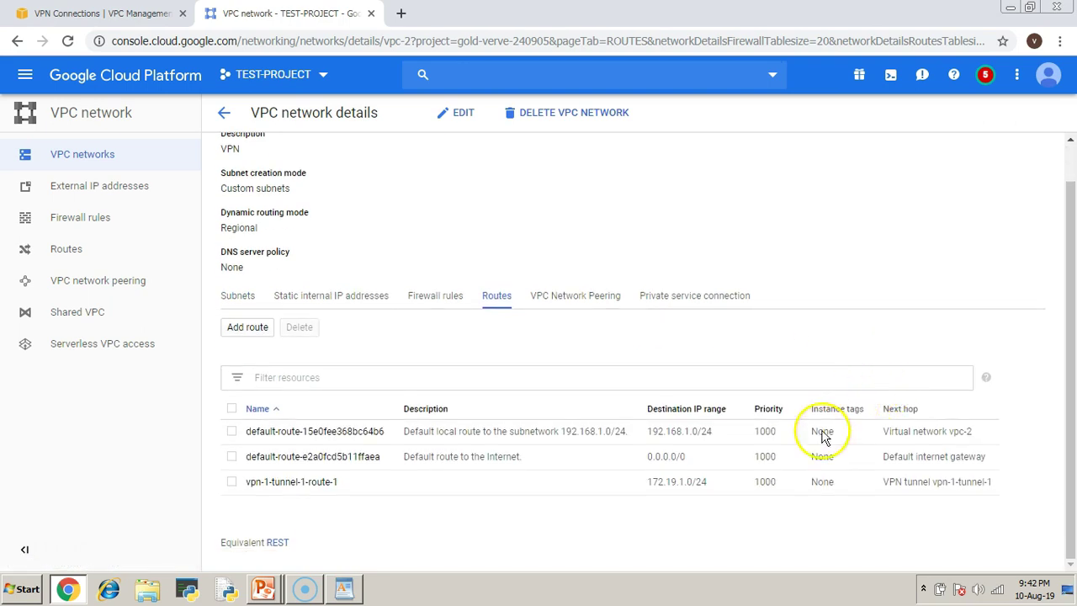
left_click_drag(647, 484, 709, 481)
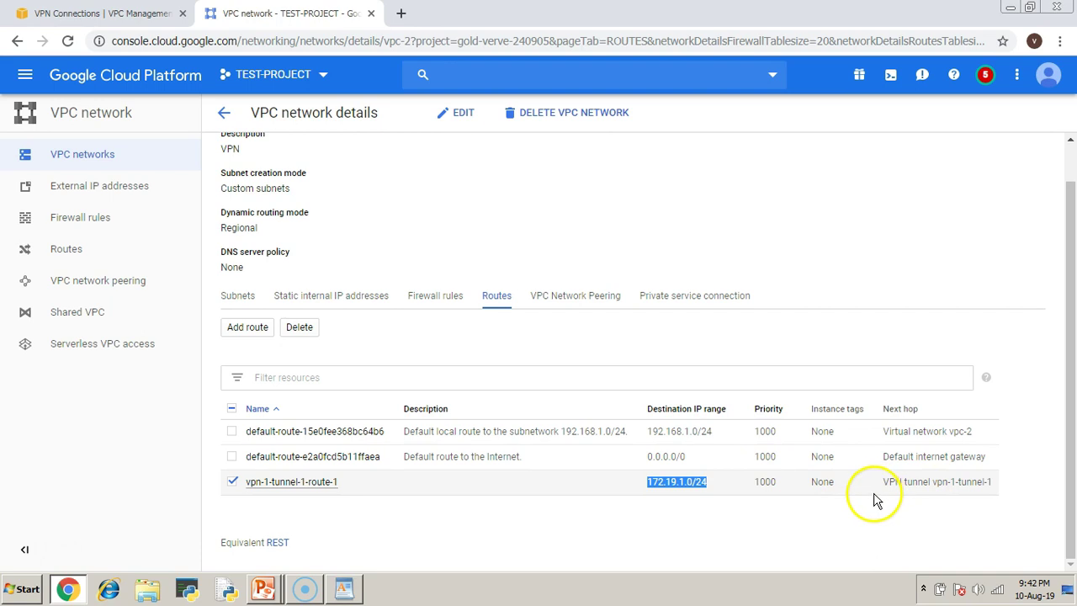
left_click(780, 526)
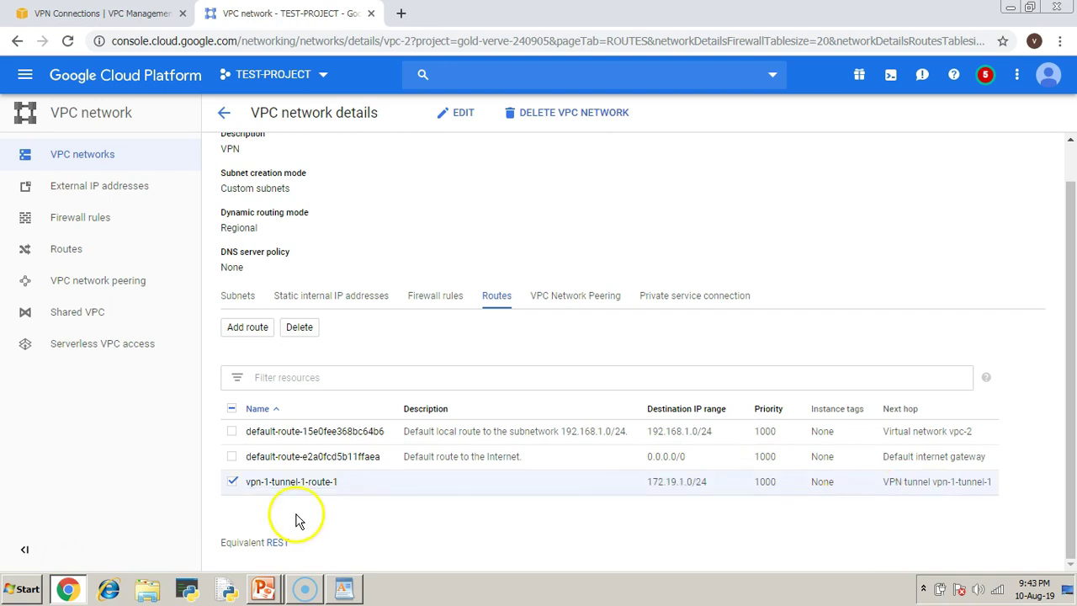
left_click(287, 484)
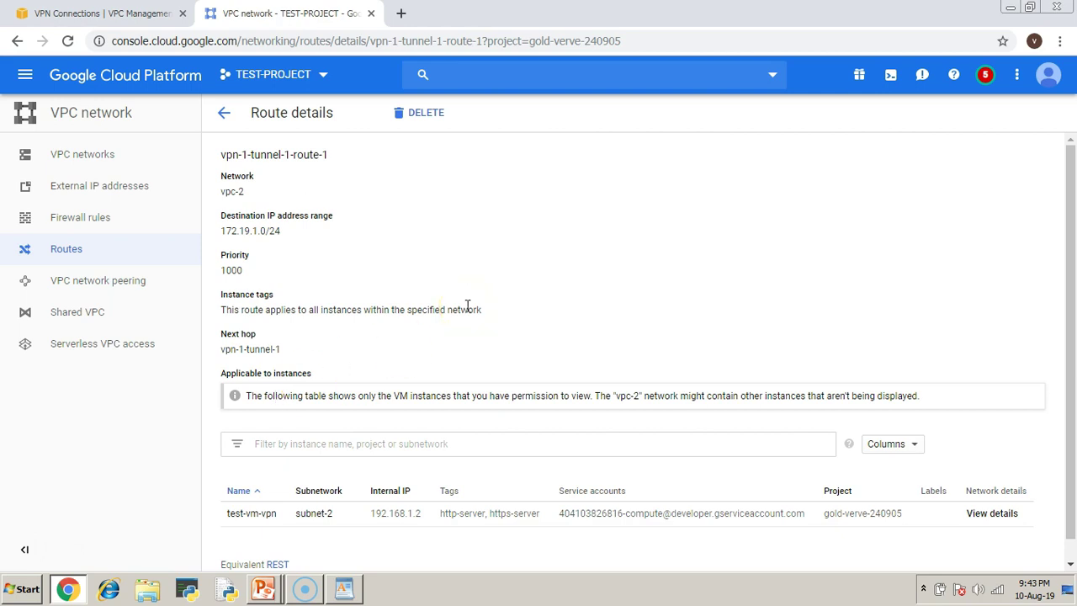
left_click(221, 118)
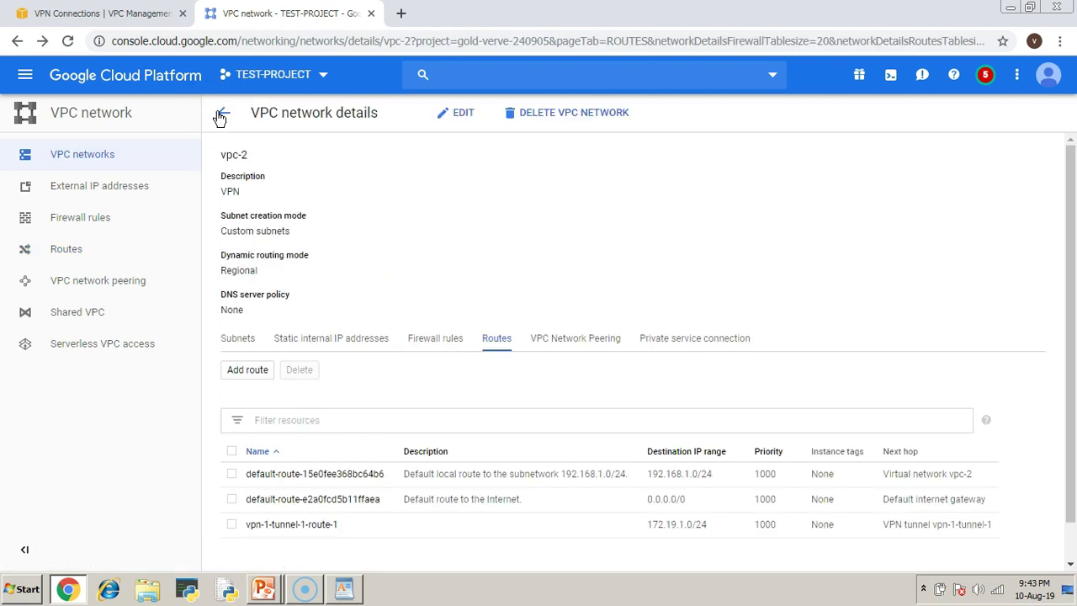
key("alt+Tab")
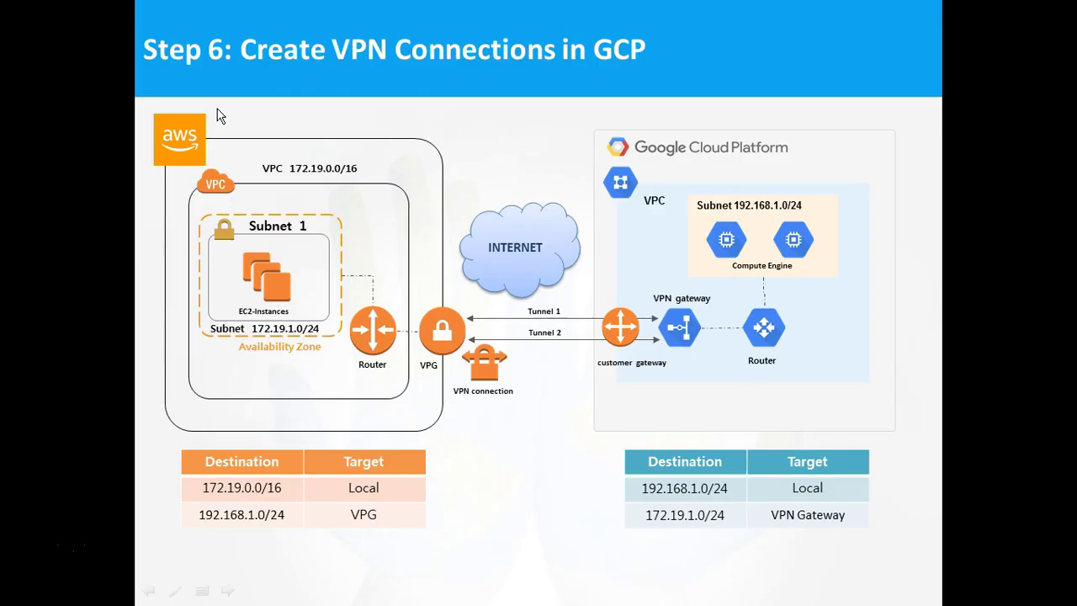
left_click(444, 260)
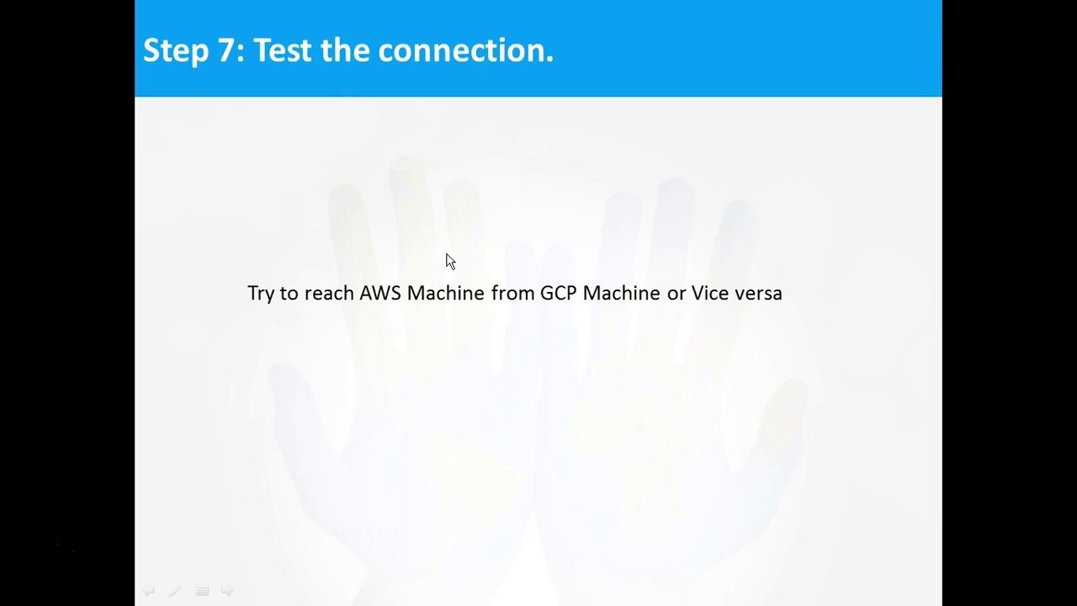
key("alt+Tab")
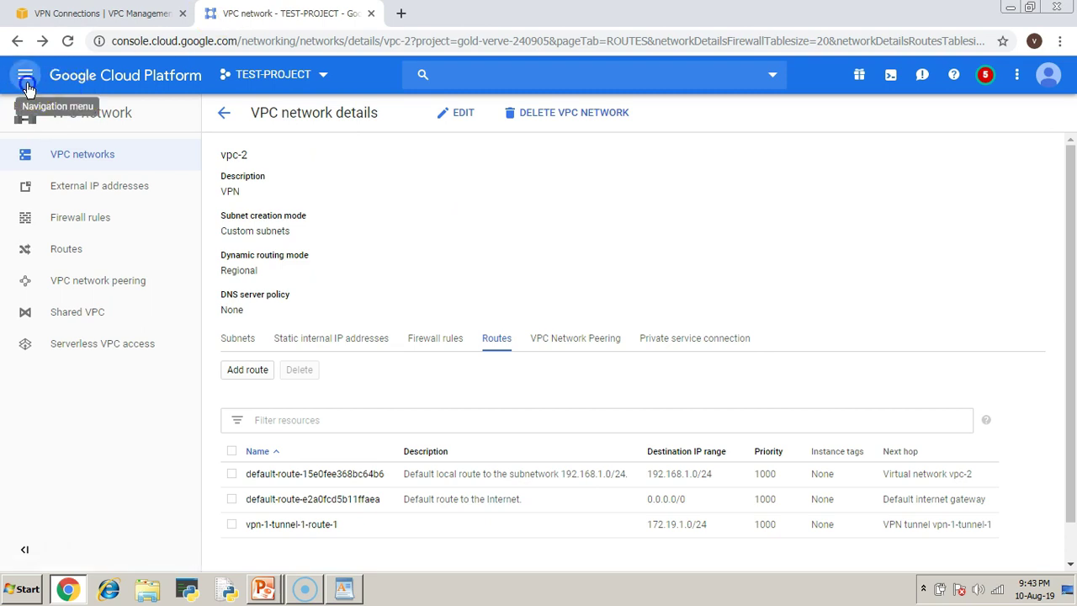
- From Compute Engine VM instances, start an SSH session to test-vm-vpn and move its window aside
left_click(26, 76)
mouse_move(96, 513)
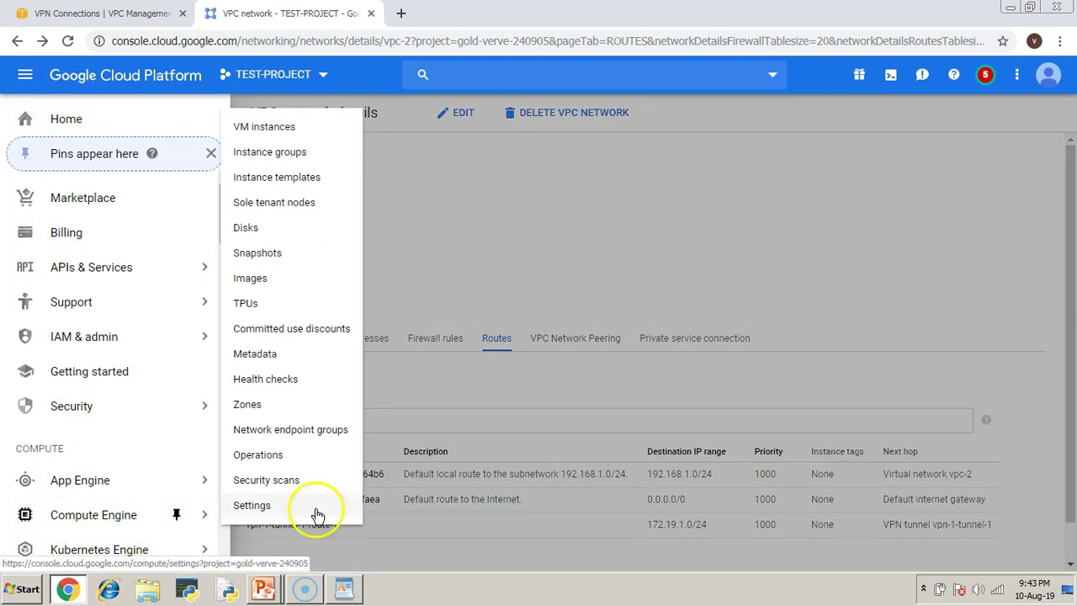
left_click(278, 131)
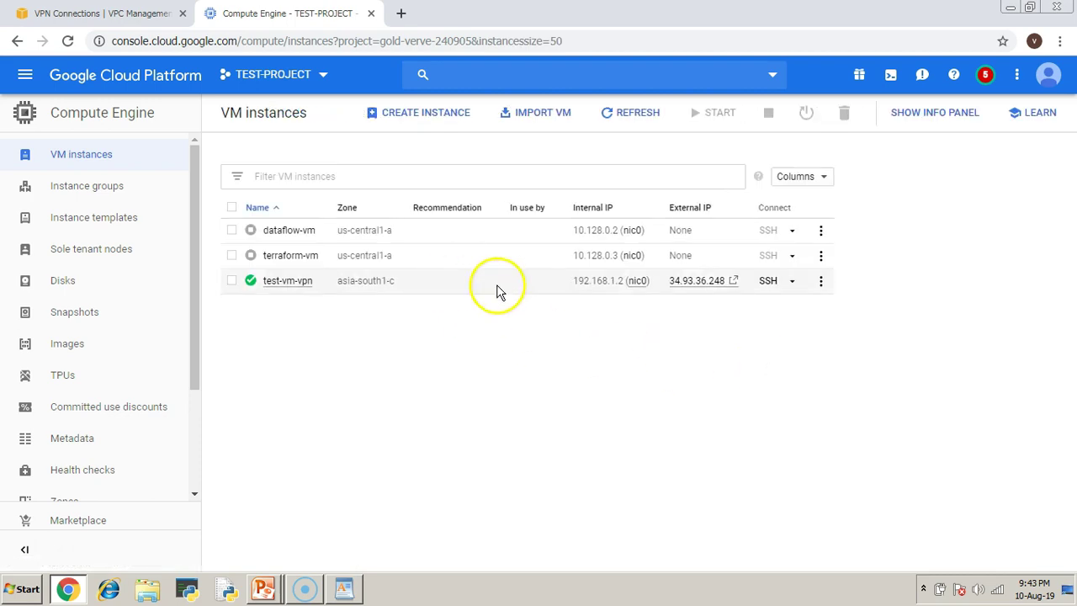
left_click(767, 284)
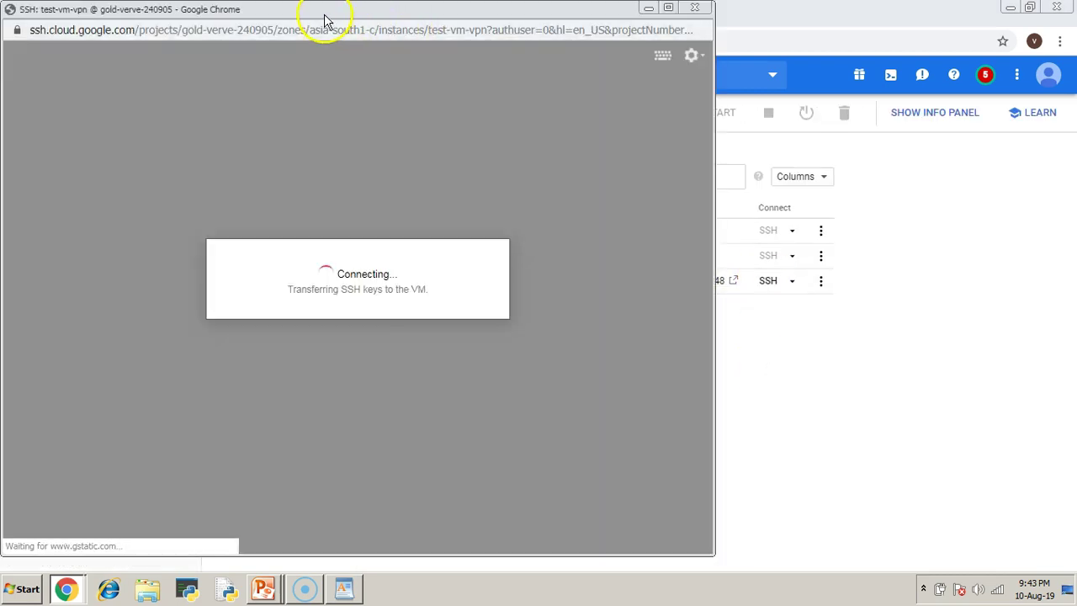
left_click_drag(314, 11, 615, 15)
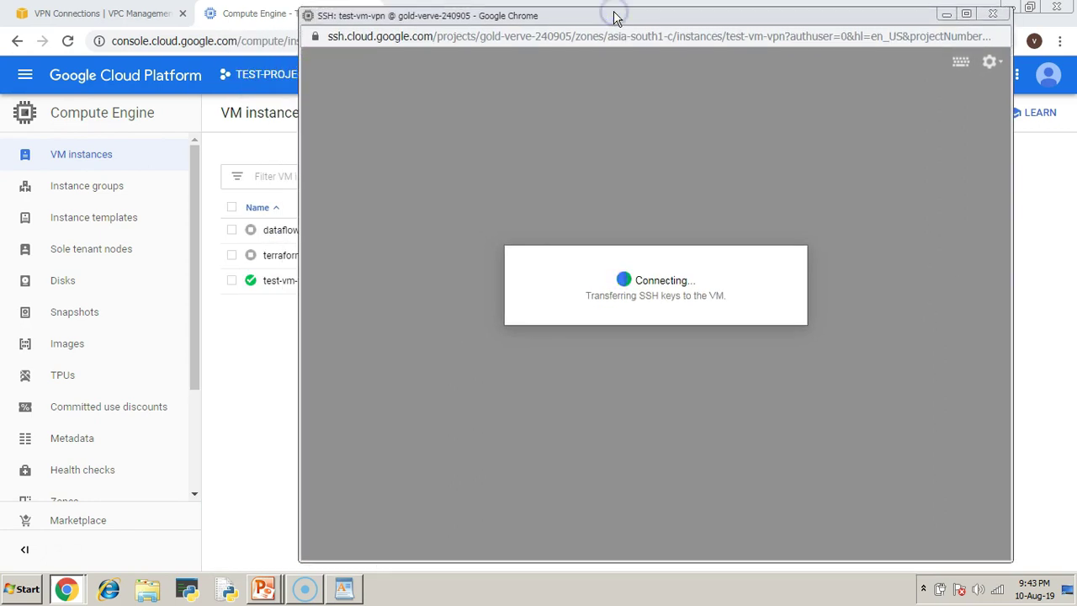
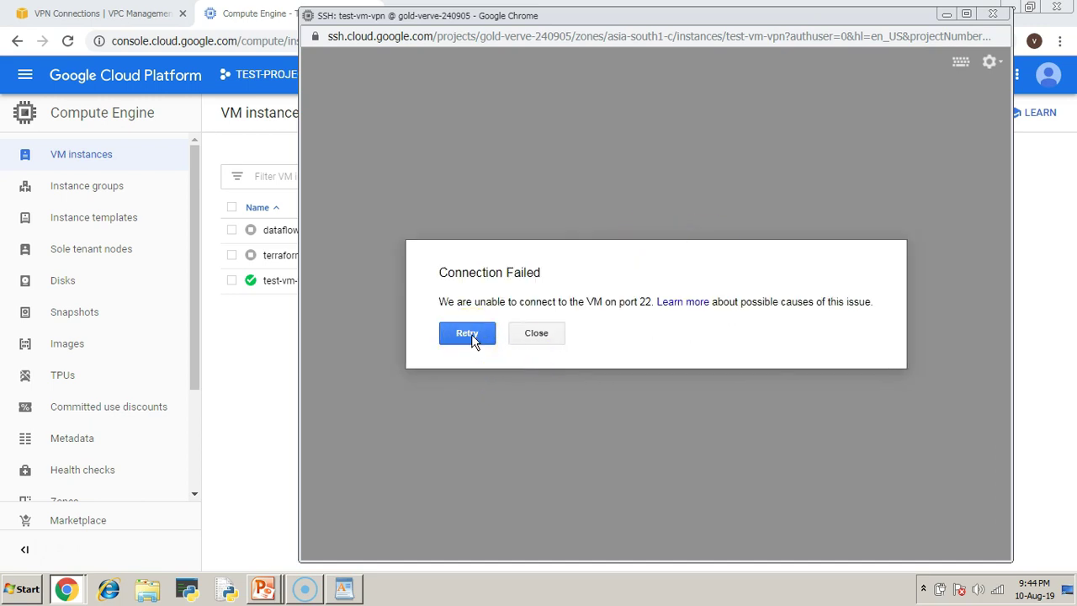
- Retry the SSH connection to test-vm-vpn and bring the vpc-2 network details page forward
left_click(471, 334)
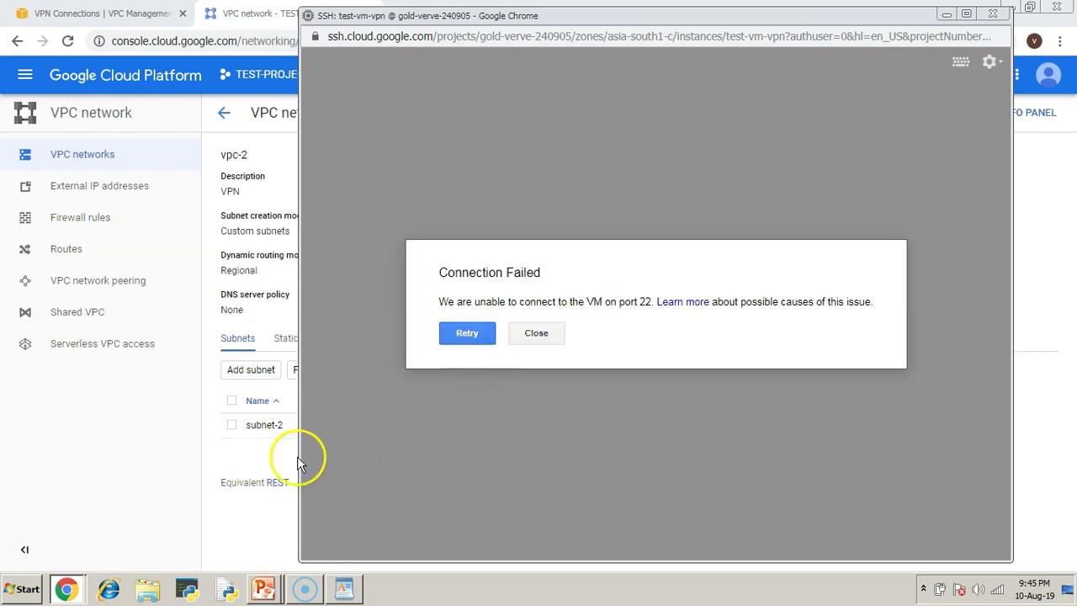
left_click(141, 452)
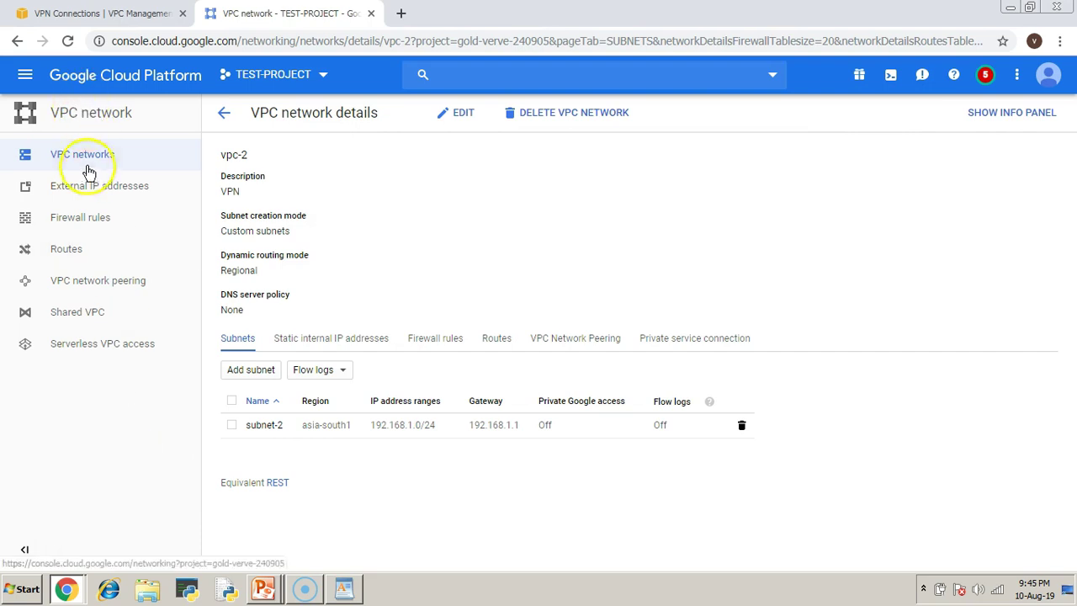
- Start a new firewall rule on vpc-2 named allow-all-traffic
left_click(452, 339)
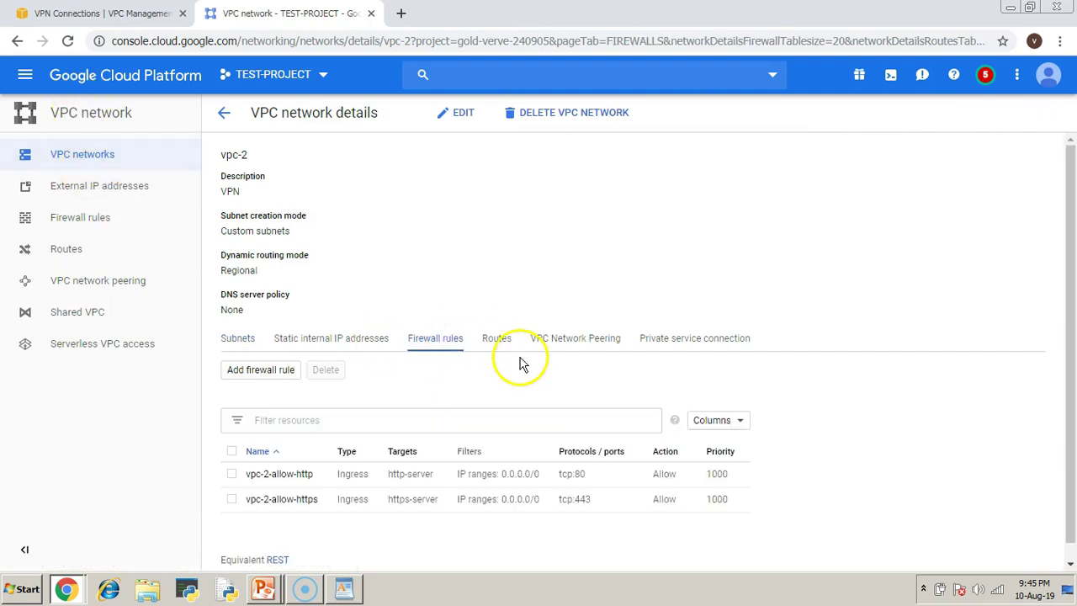
left_click(249, 354)
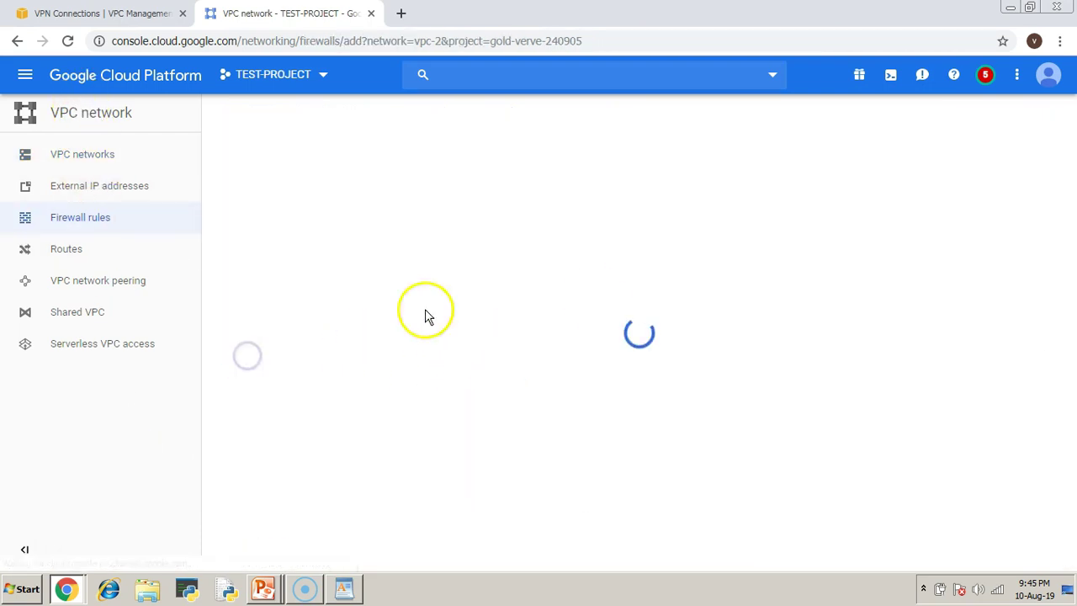
left_click(319, 203)
type("All")
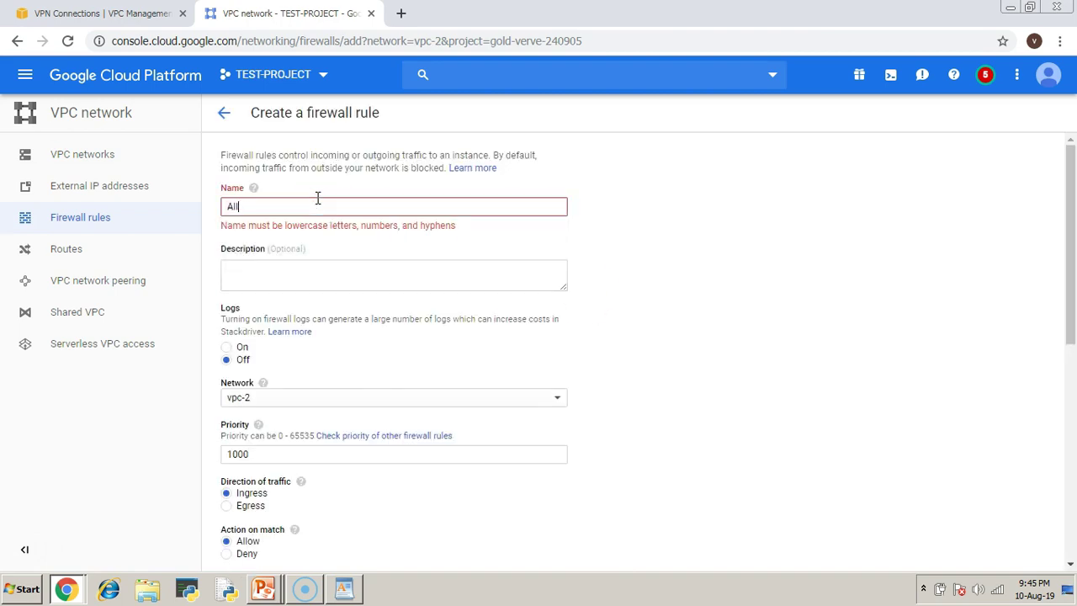
key("BackSpace")
key("BackSpace")
key("BackSpace")
type("allow-all")
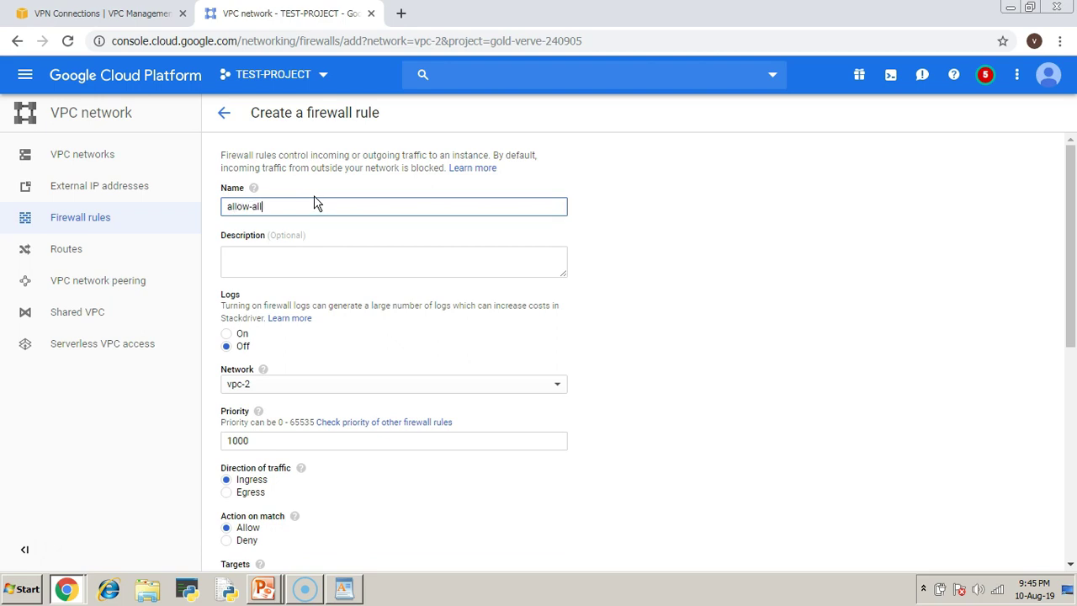
type("-traffic")
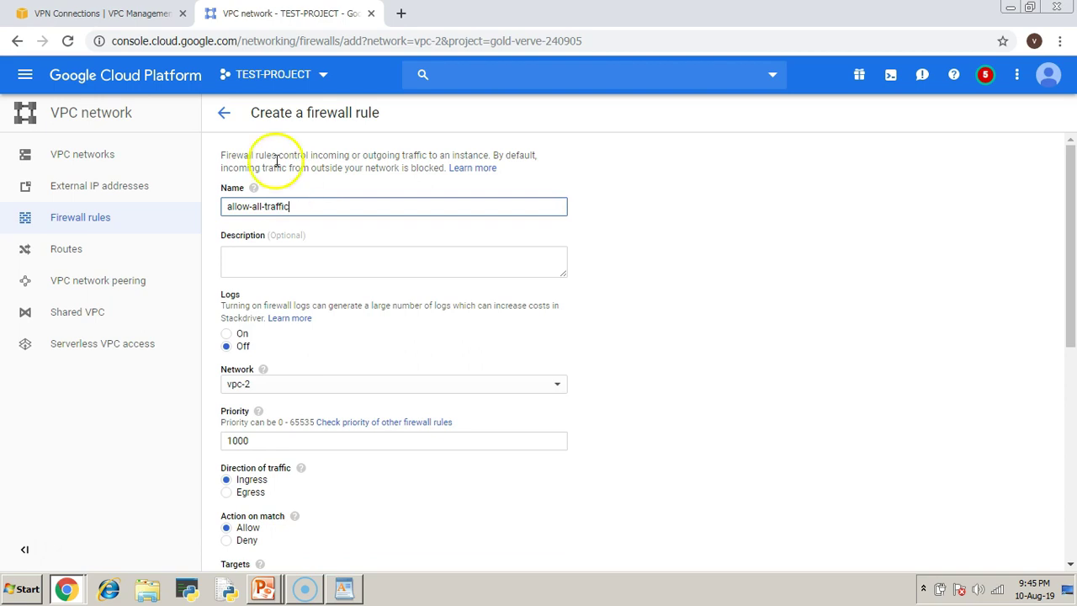
- Target all instances, allow all protocols from source range 0.0.0.0/0, and create the rule
scroll(592, 263, "down", 1)
scroll(593, 263, "down", 2)
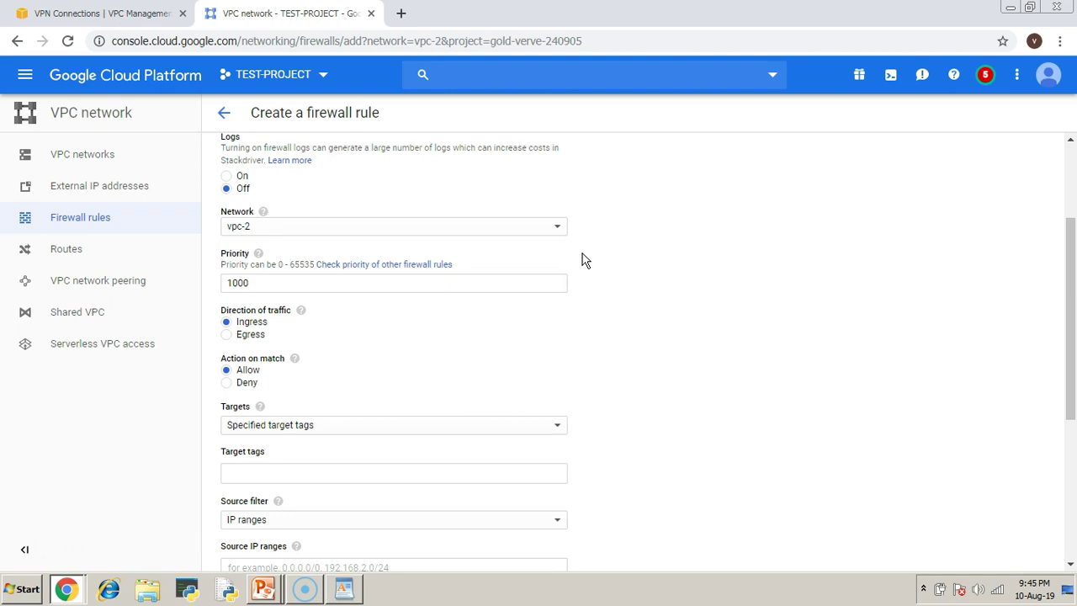
scroll(586, 260, "down", 2)
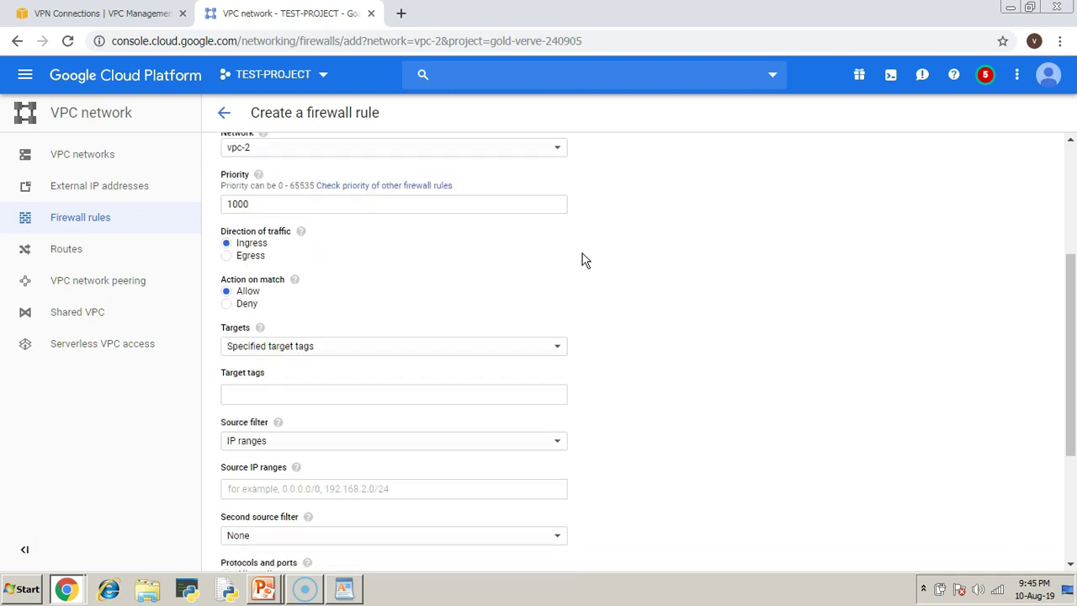
scroll(585, 260, "down", 2)
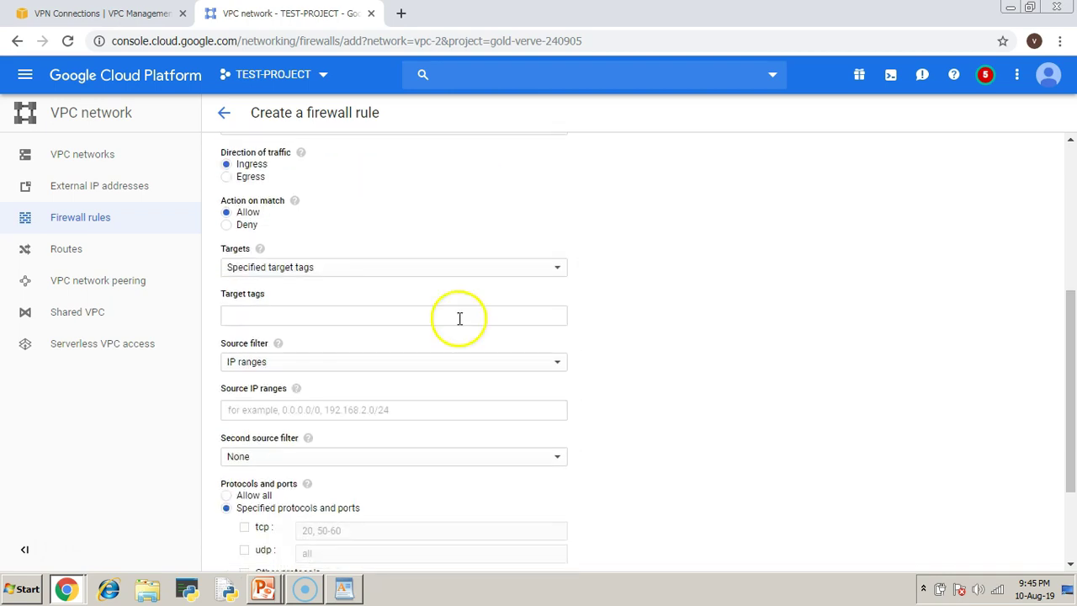
left_click(300, 267)
left_click(288, 255)
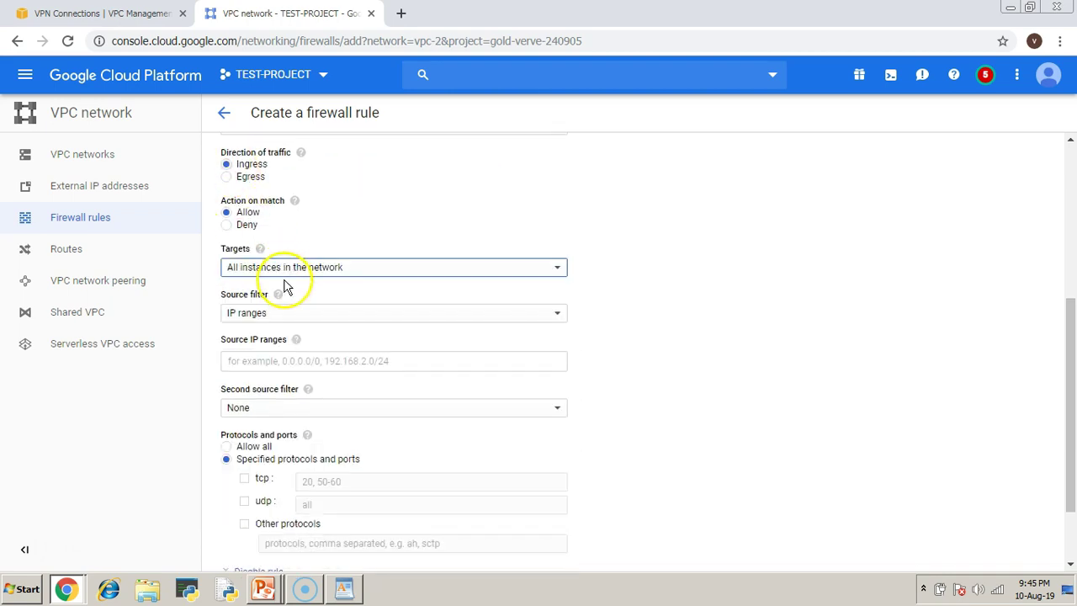
left_click(283, 313)
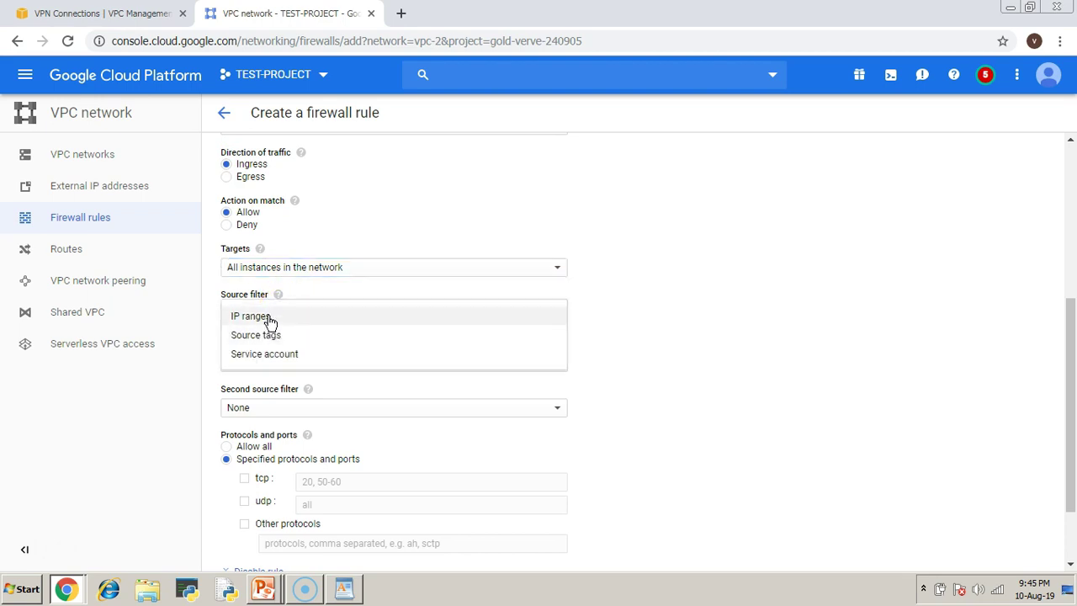
left_click(269, 317)
left_click(265, 361)
type("0.0.0.0/0")
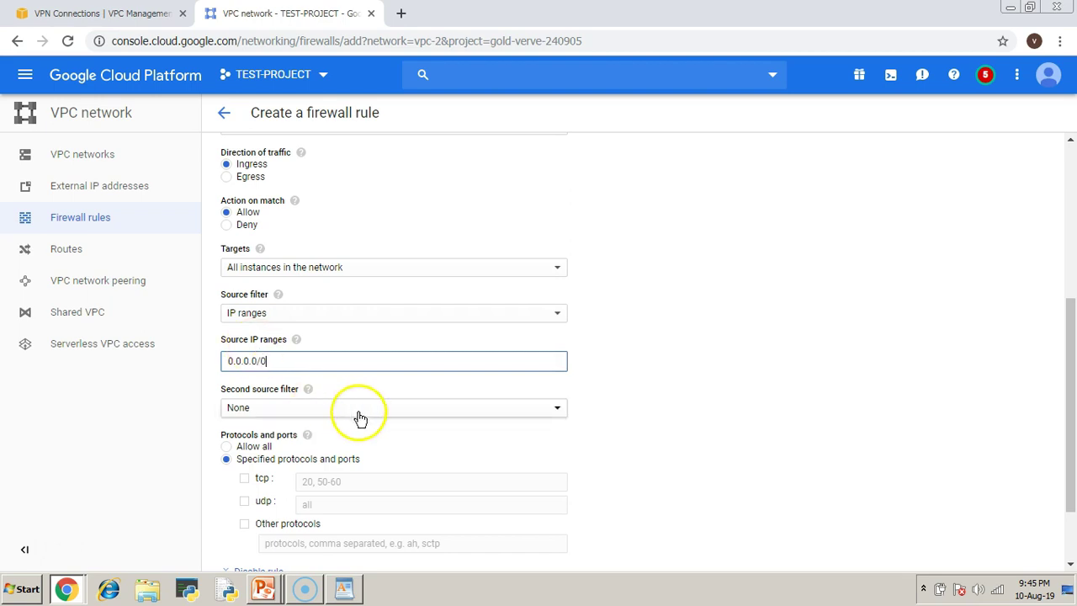
scroll(337, 412, "down", 2)
left_click(229, 370)
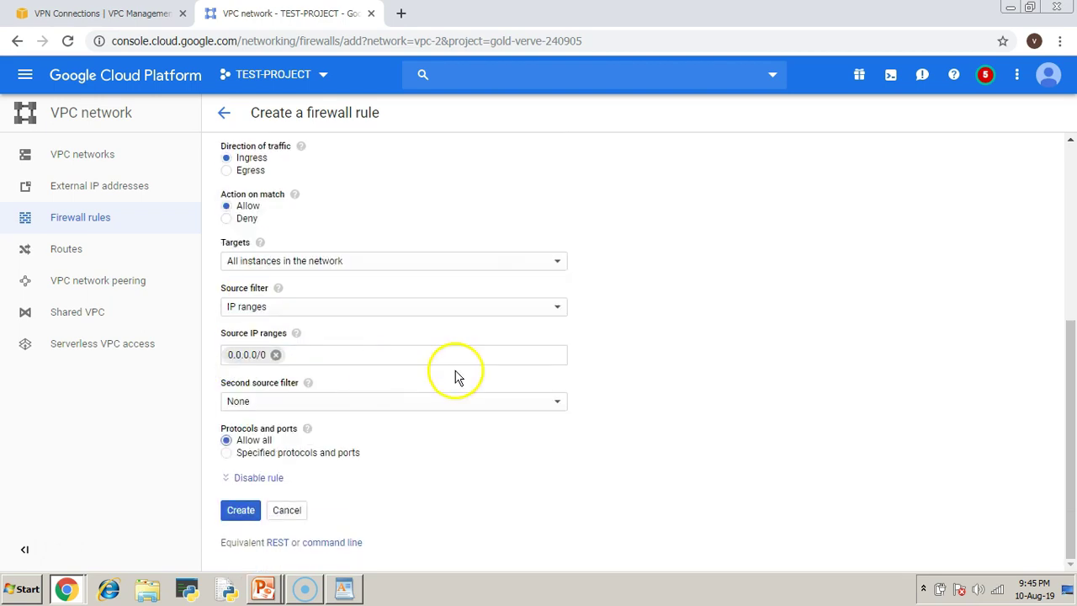
left_click(250, 520)
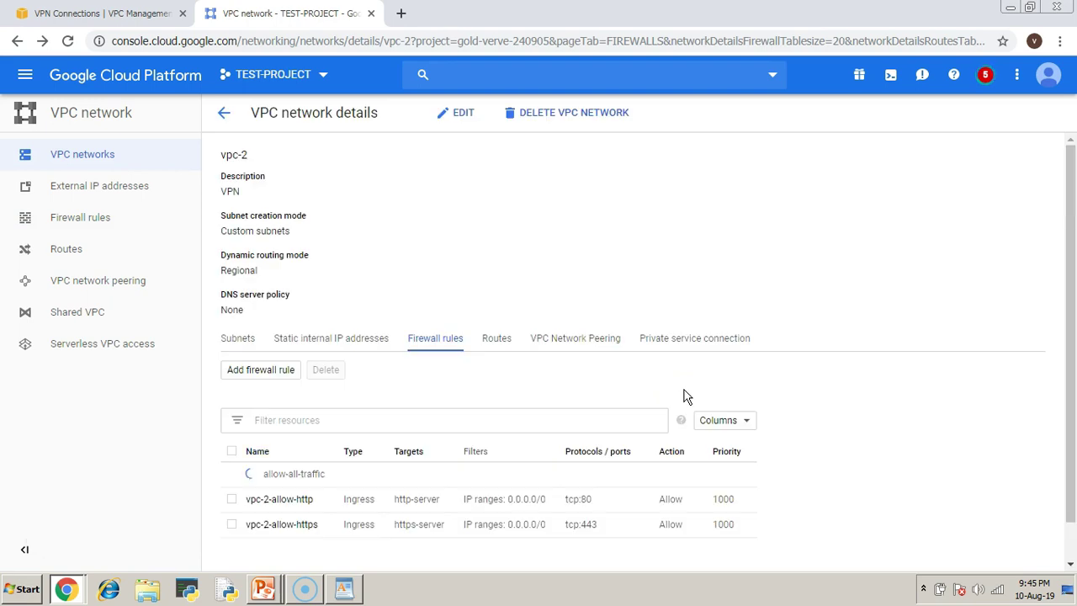
- Start another vpc-2 firewall rule named allow-all-egress, set to Egress direction
left_click(257, 370)
left_click(264, 207)
type("a")
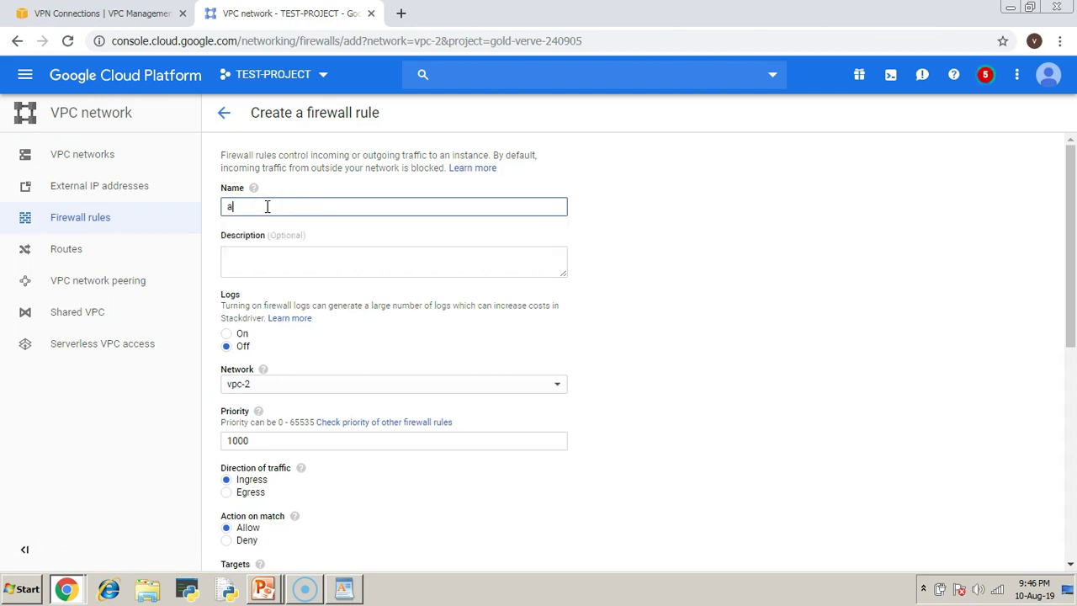
type("llow-all-egress")
scroll(328, 249, "down", 2)
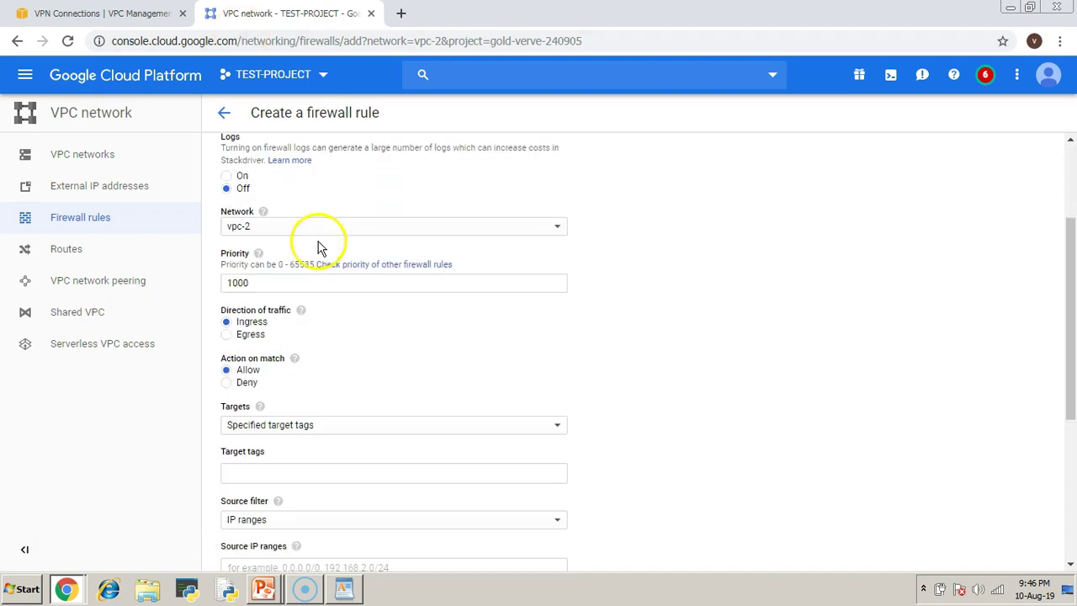
scroll(286, 337, "down", 1)
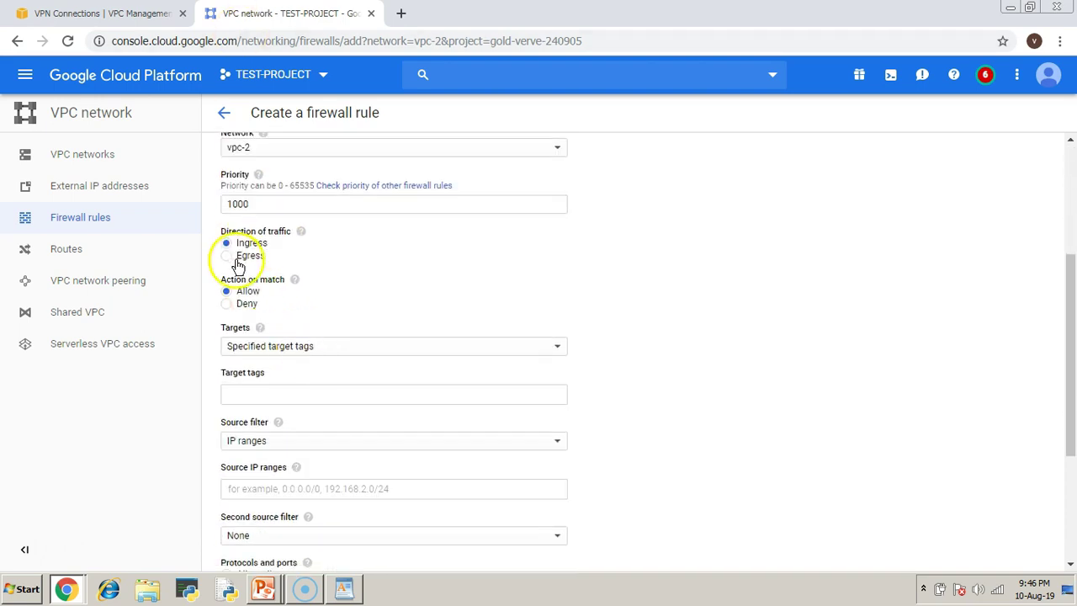
left_click(229, 256)
- Target all instances, allow all protocols to destination 0.0.0.0/0, and create the rule
scroll(348, 283, "down", 1)
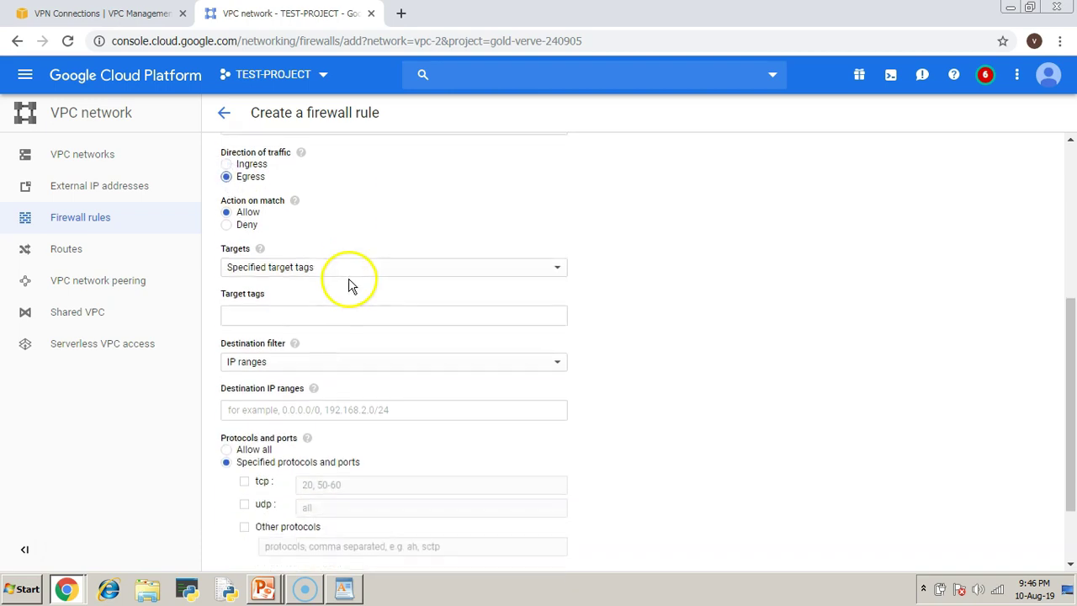
left_click(315, 278)
left_click(299, 253)
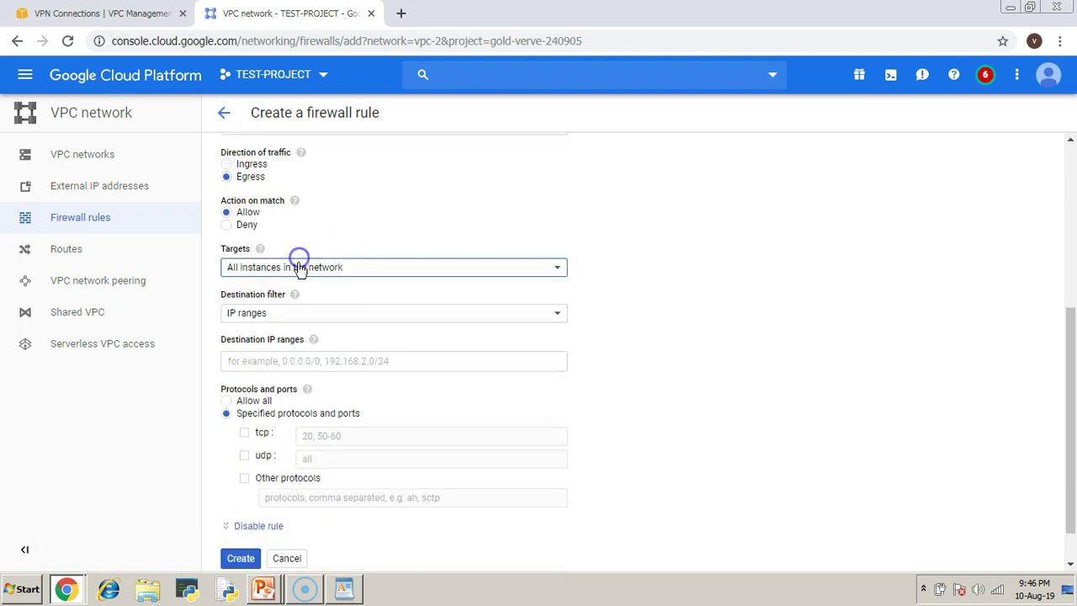
scroll(347, 328, "down", 1)
left_click(284, 313)
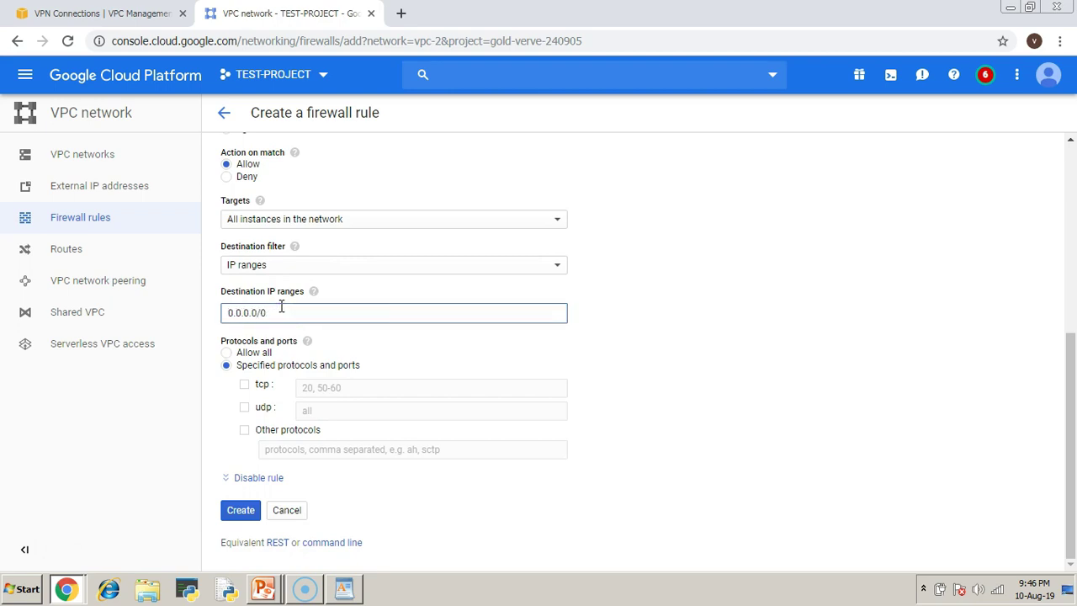
left_click(242, 351)
left_click(236, 510)
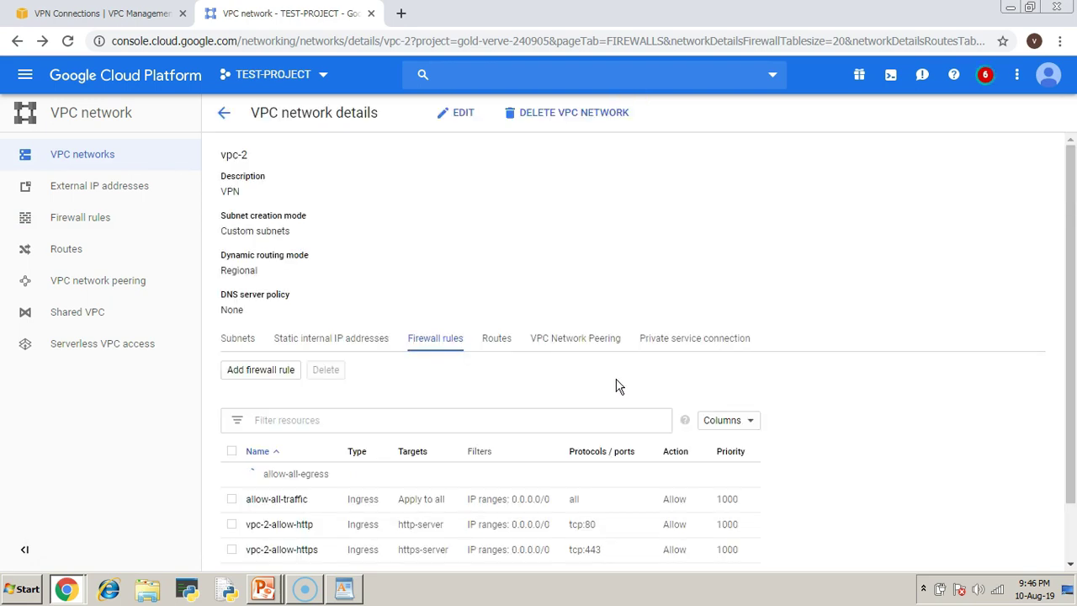
- Reconnect the SSH session to test-vm-vpn and confirm the shell prompt responds
scroll(616, 382, "down", 2)
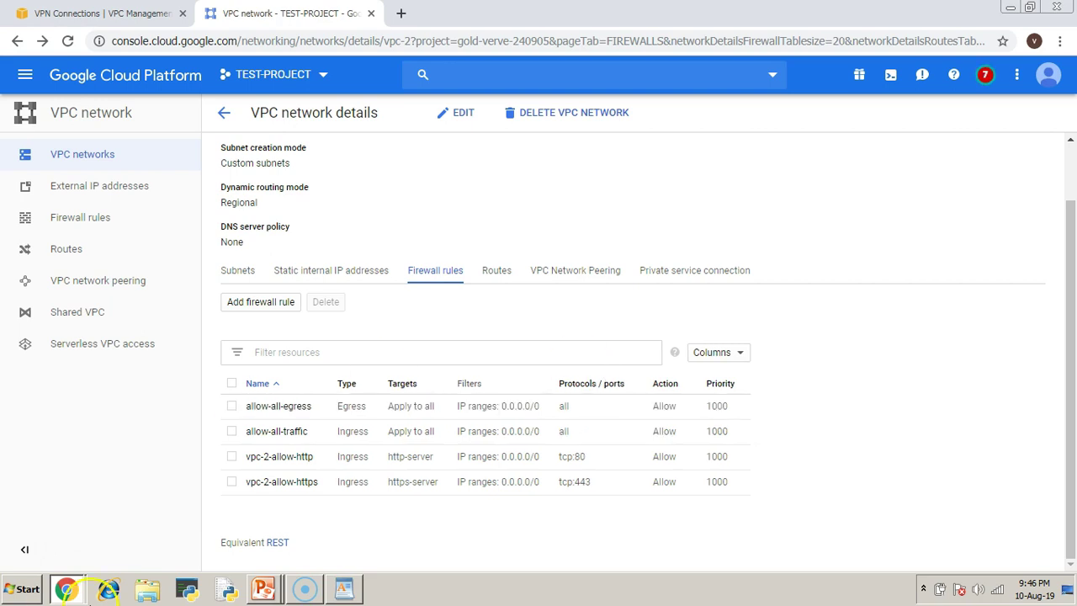
left_click(68, 592)
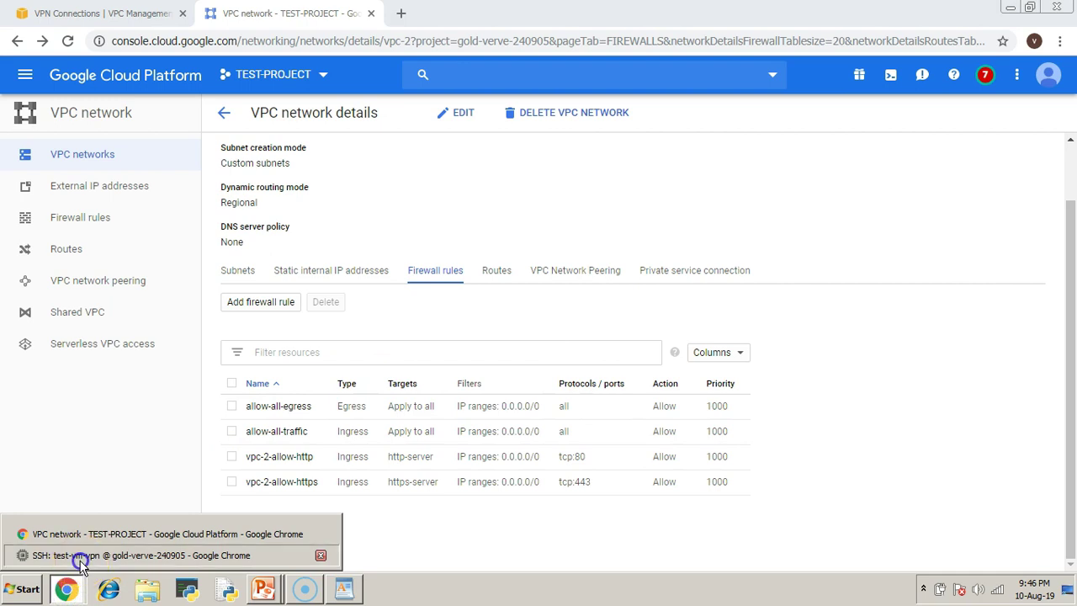
left_click(79, 555)
left_click(468, 333)
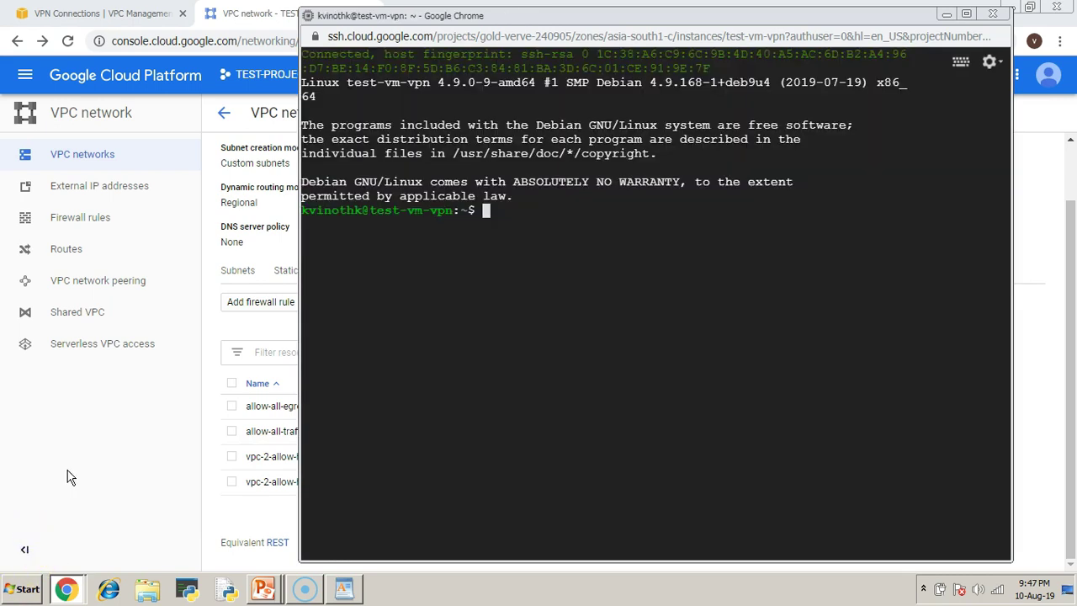
key("Return")
key("Return")
key("Return")
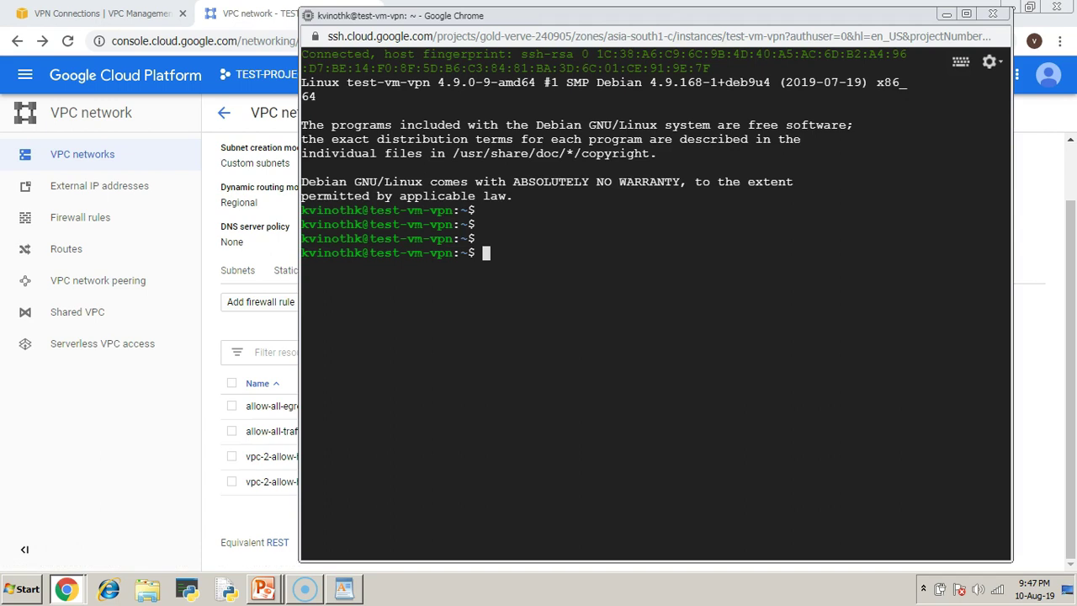
- Open vm-1 in the EC2 running instances list and copy its private IP 172.19.1.16
left_click(59, 14)
left_click(148, 73)
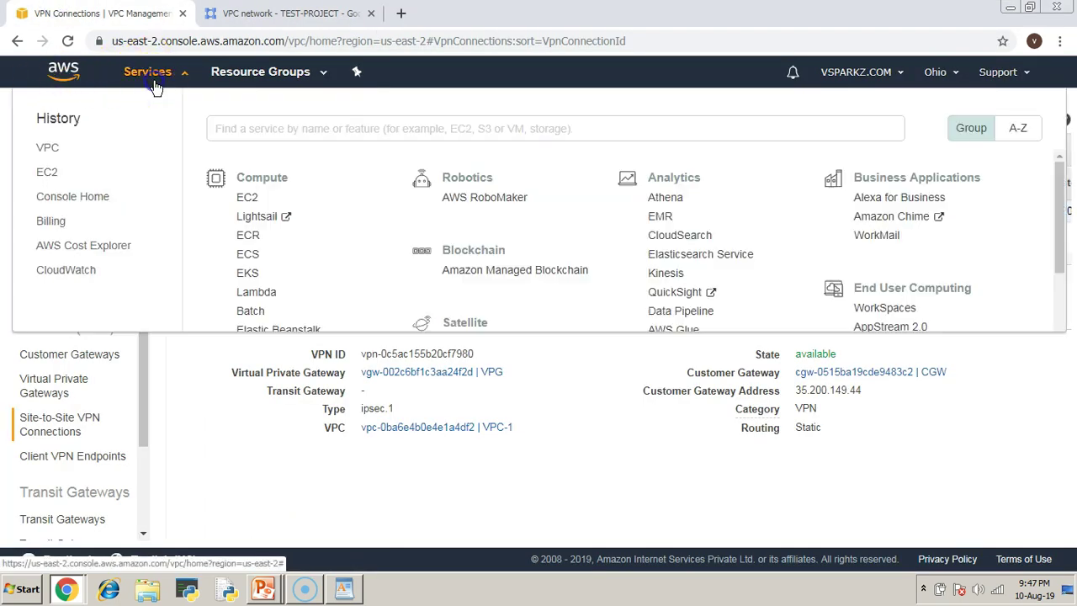
left_click(238, 197)
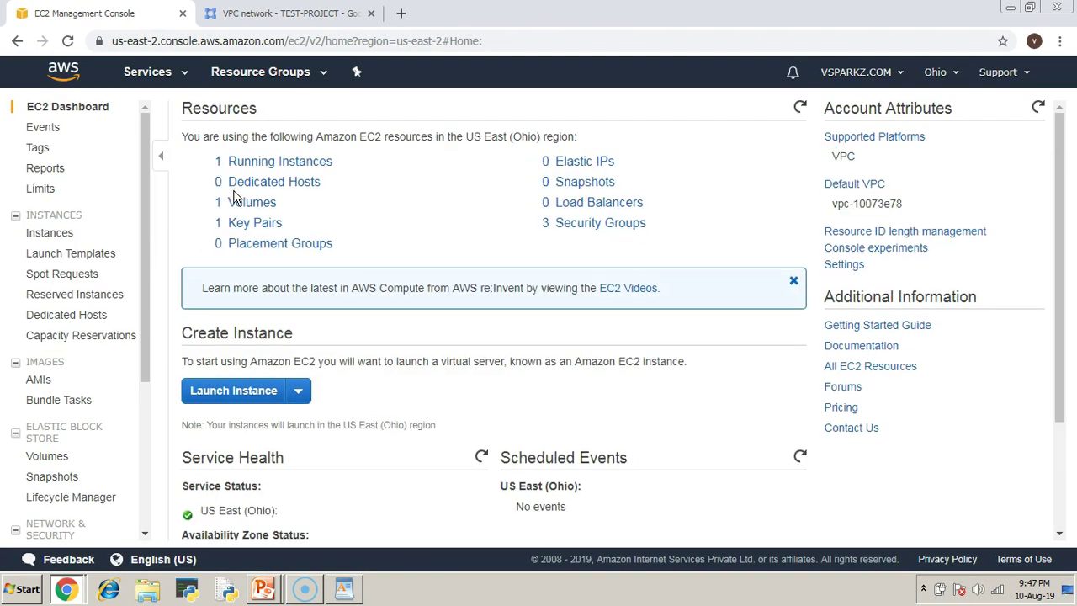
left_click(256, 162)
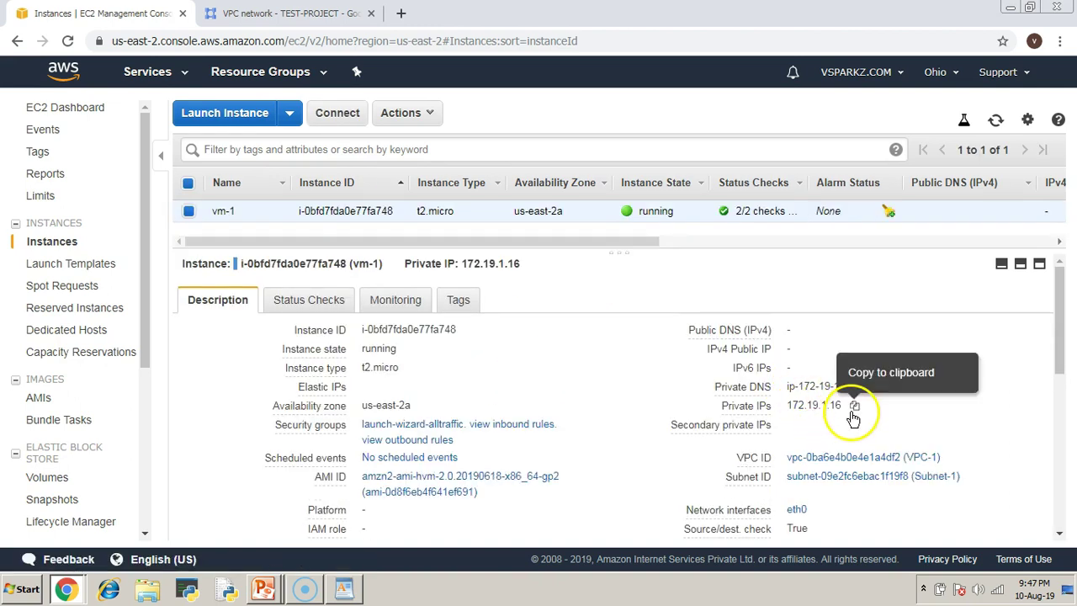
left_click(857, 408)
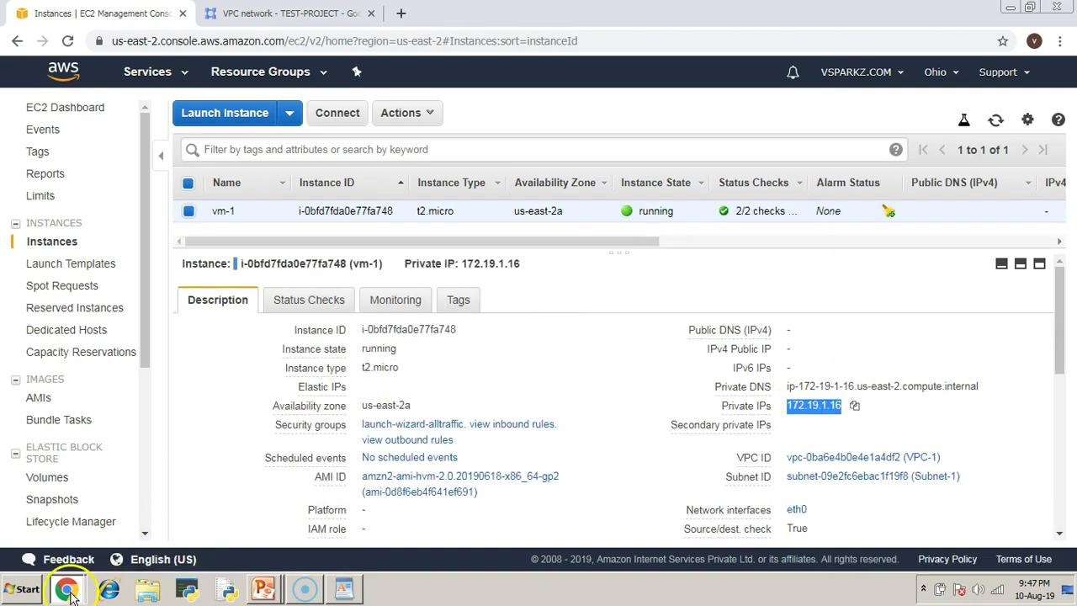
- Ping 172.19.1.16 from the test-vm-vpn terminal, then minimize the terminal
left_click(91, 560)
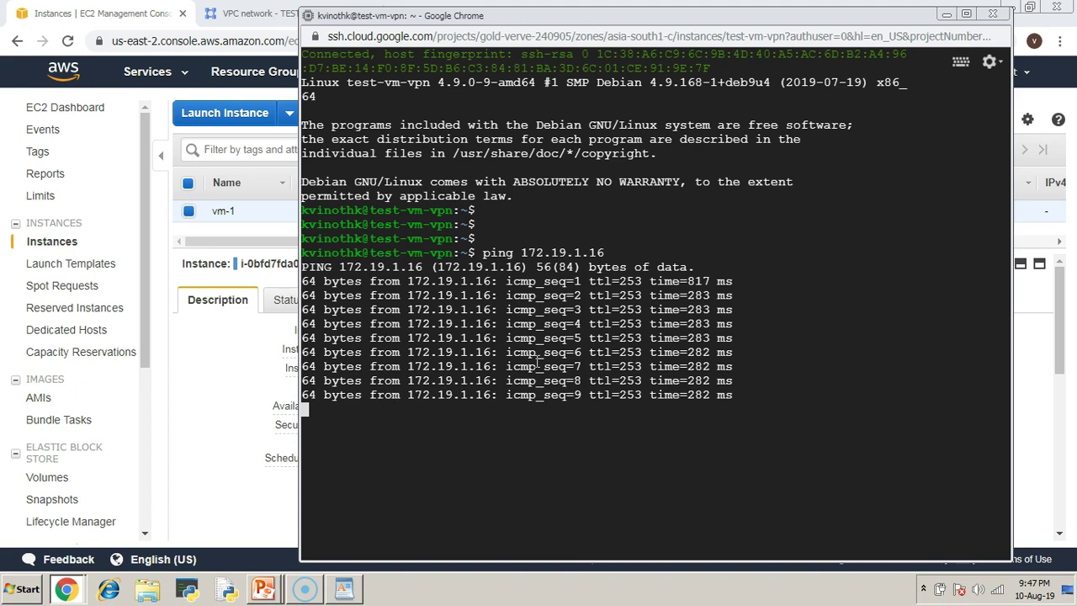
left_click(946, 15)
mouse_move(747, 332)
- Advance the slide deck to the Clean UP slide and return to the browser
key("alt+Tab")
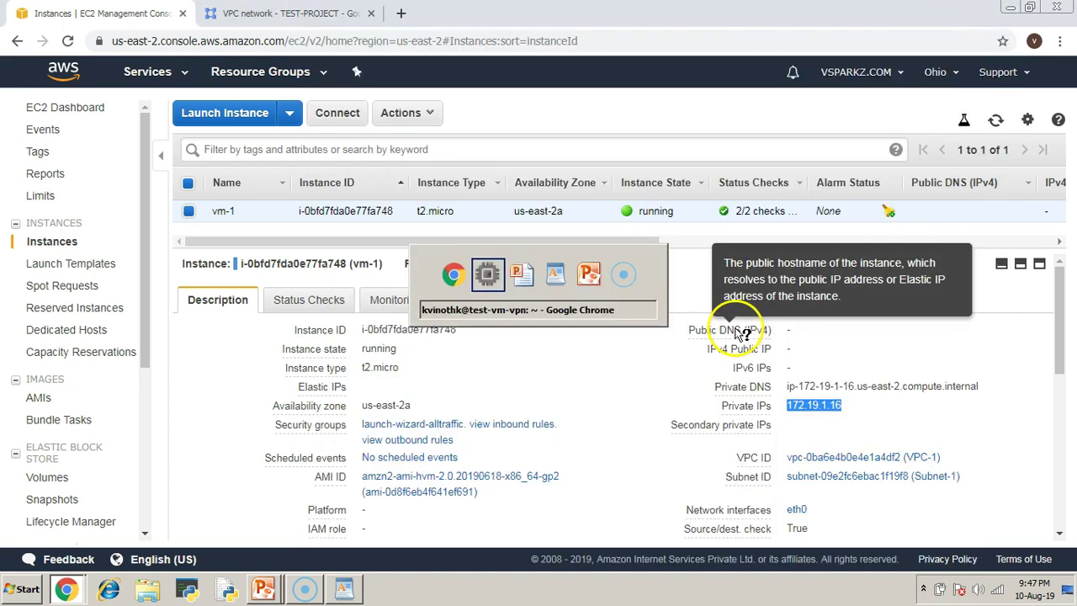
key("alt+Tab")
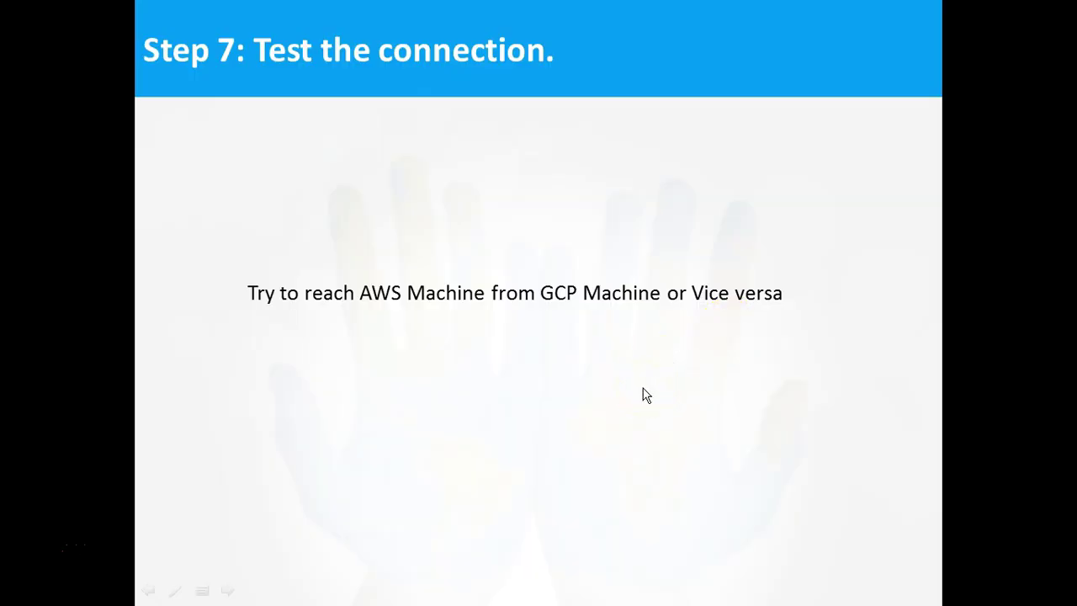
key("Right")
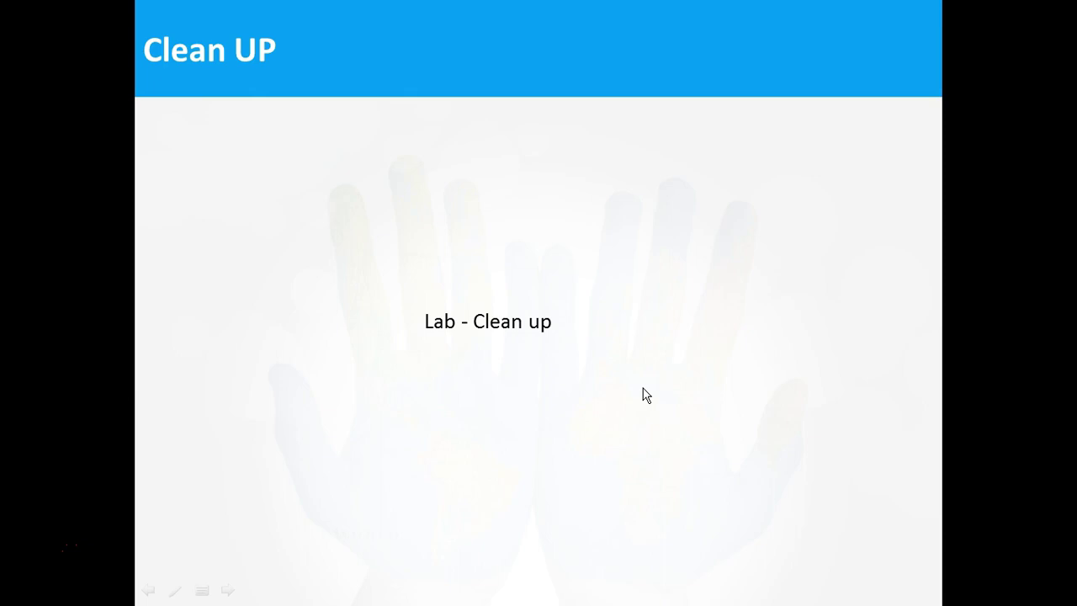
key("alt+Tab")
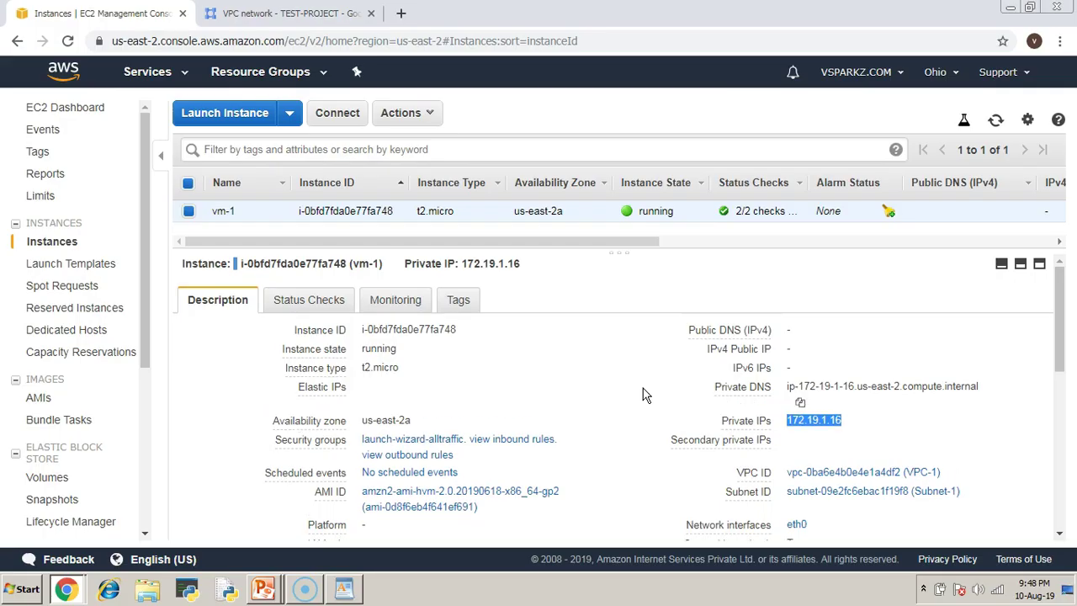
- Terminate the EC2 instance vm-1 and return to the Google Cloud tab
left_click(425, 112)
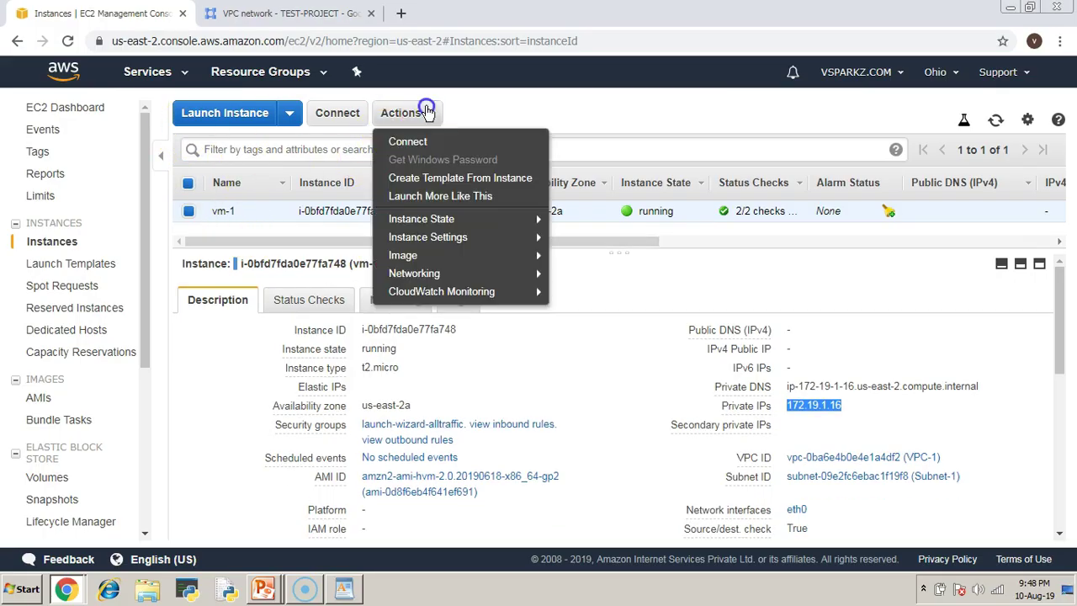
mouse_move(469, 215)
left_click(583, 298)
left_click(769, 415)
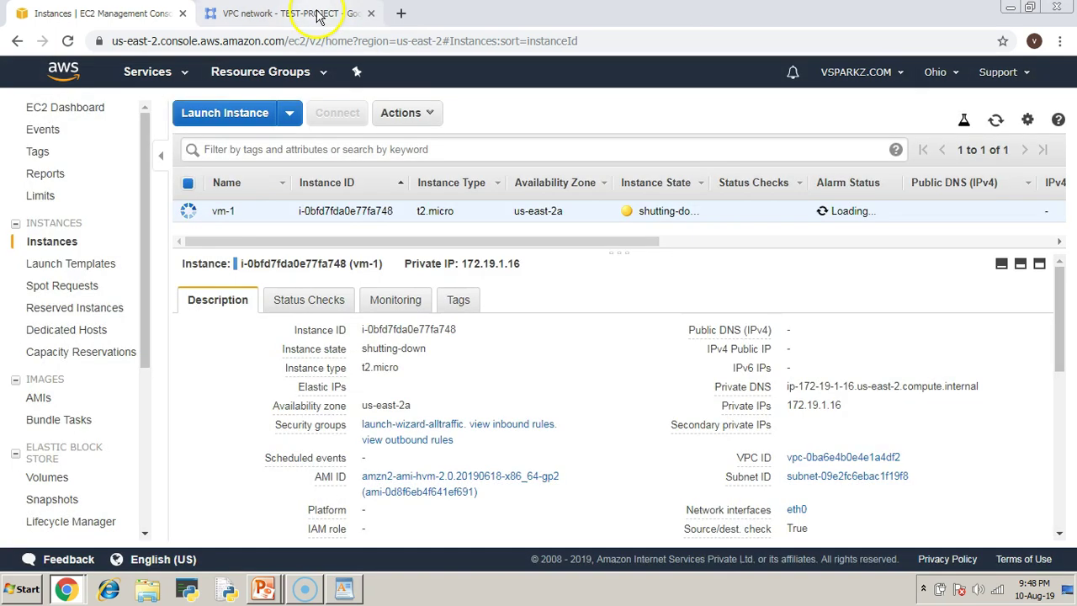
left_click(315, 13)
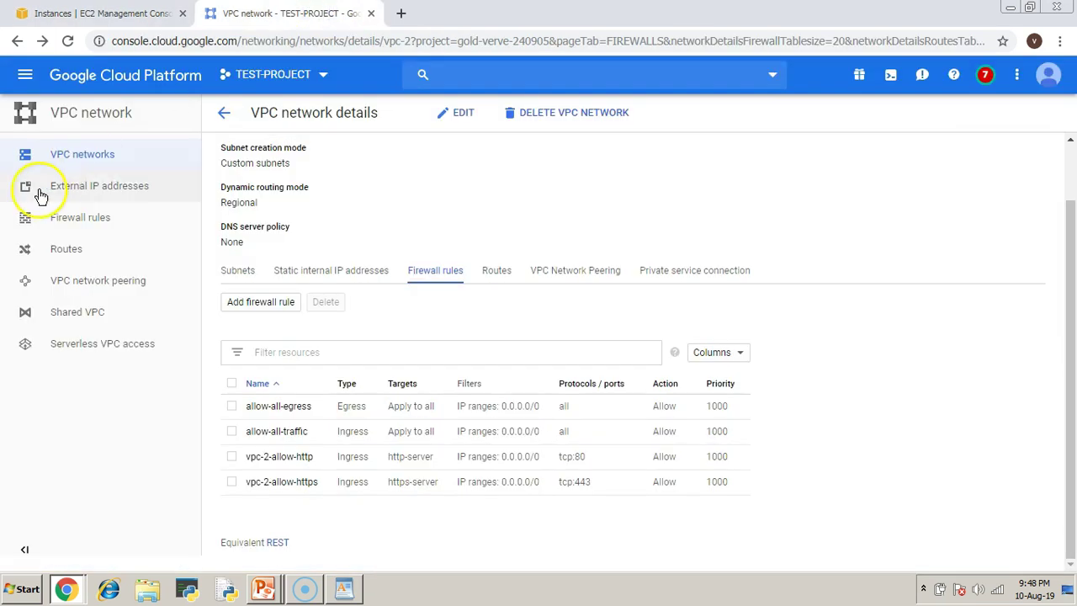
- Delete the test-vm-vpn VM instance from Compute Engine
left_click(224, 113)
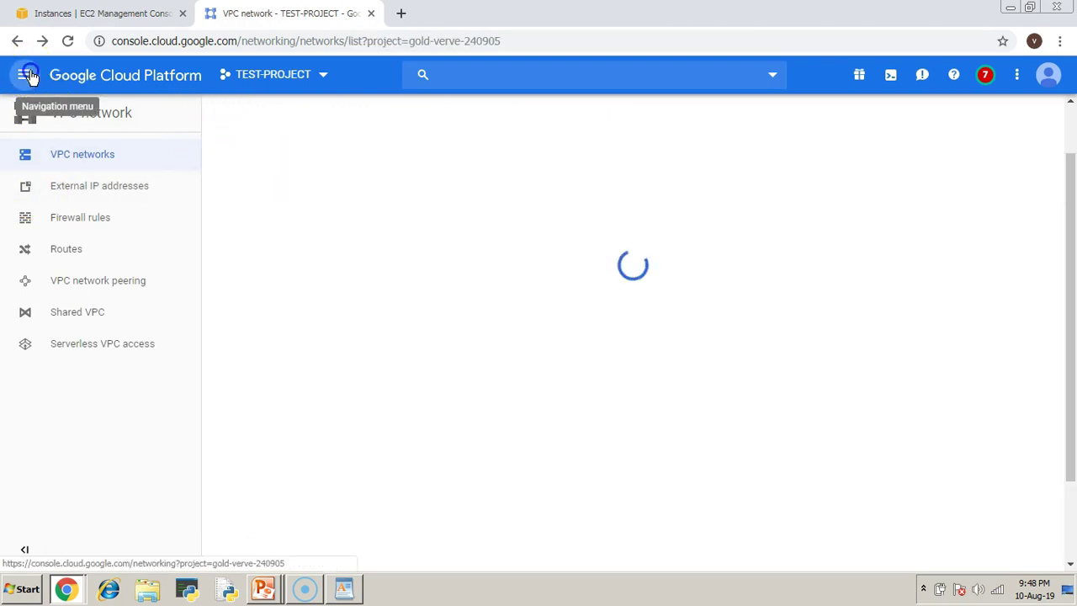
left_click(26, 74)
mouse_move(72, 521)
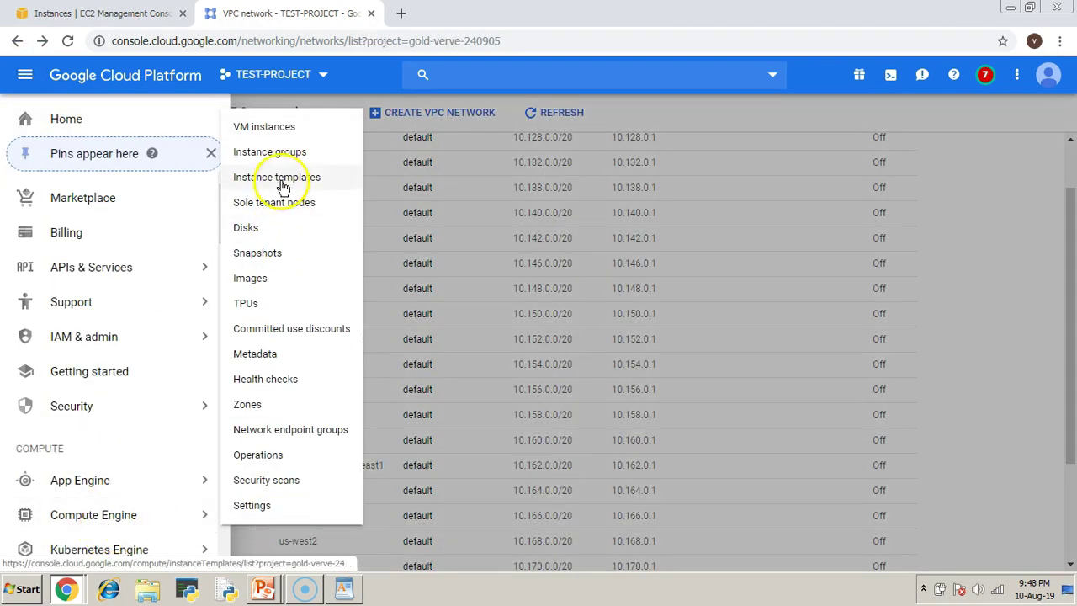
left_click(274, 128)
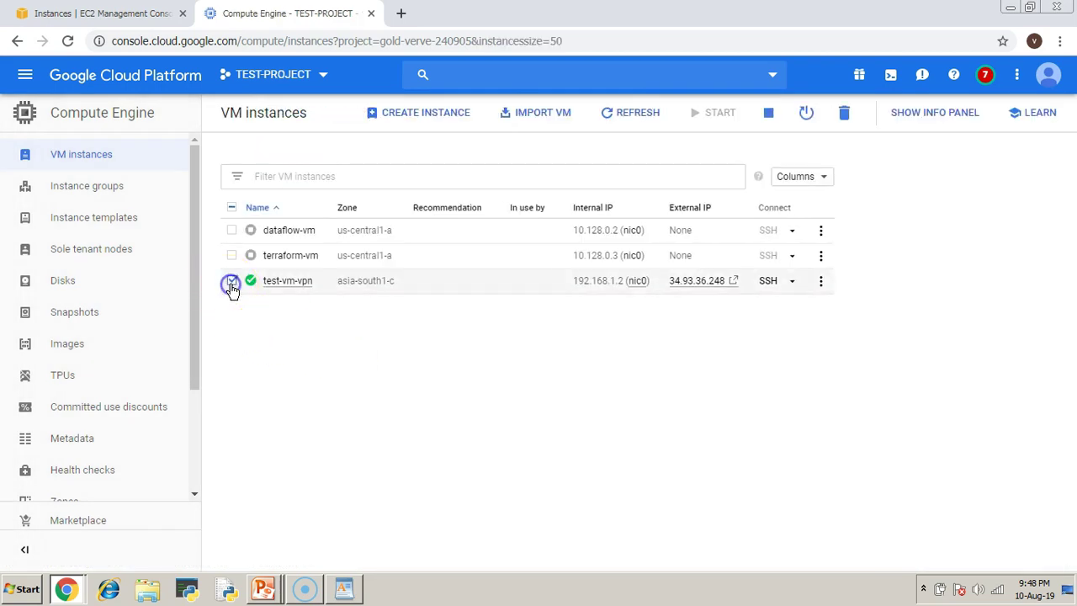
left_click(845, 114)
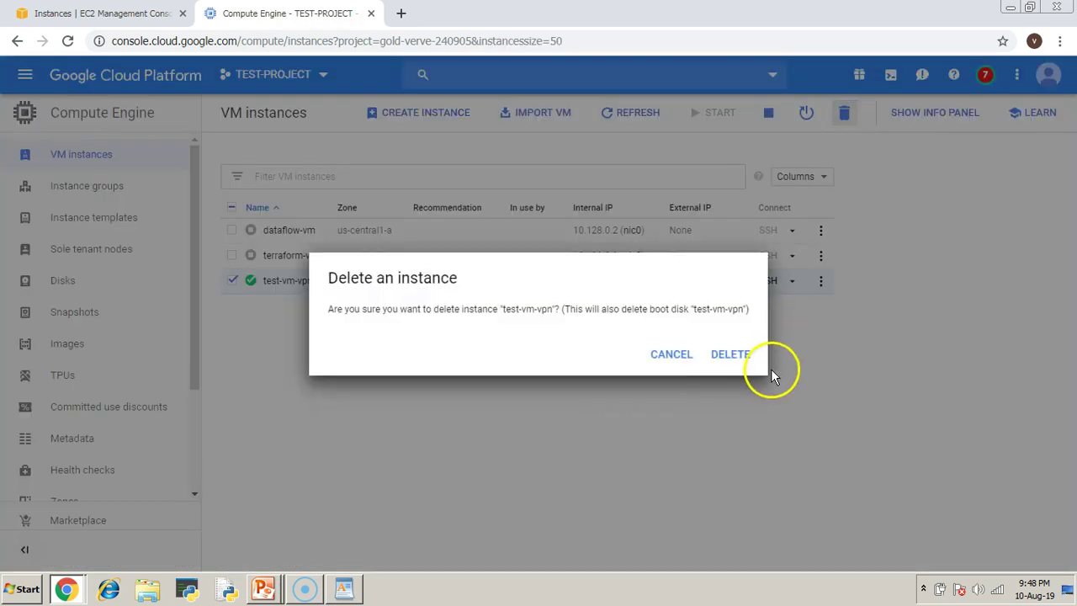
left_click(730, 354)
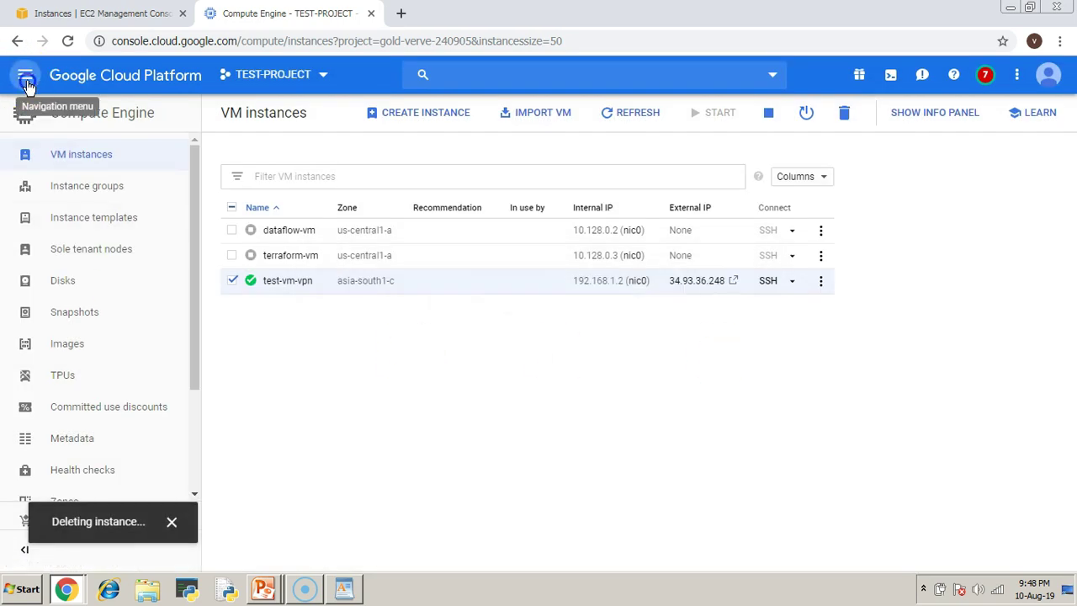
- Go to the VPN page under Hybrid Connectivity
left_click(26, 82)
scroll(168, 367, "down", 10)
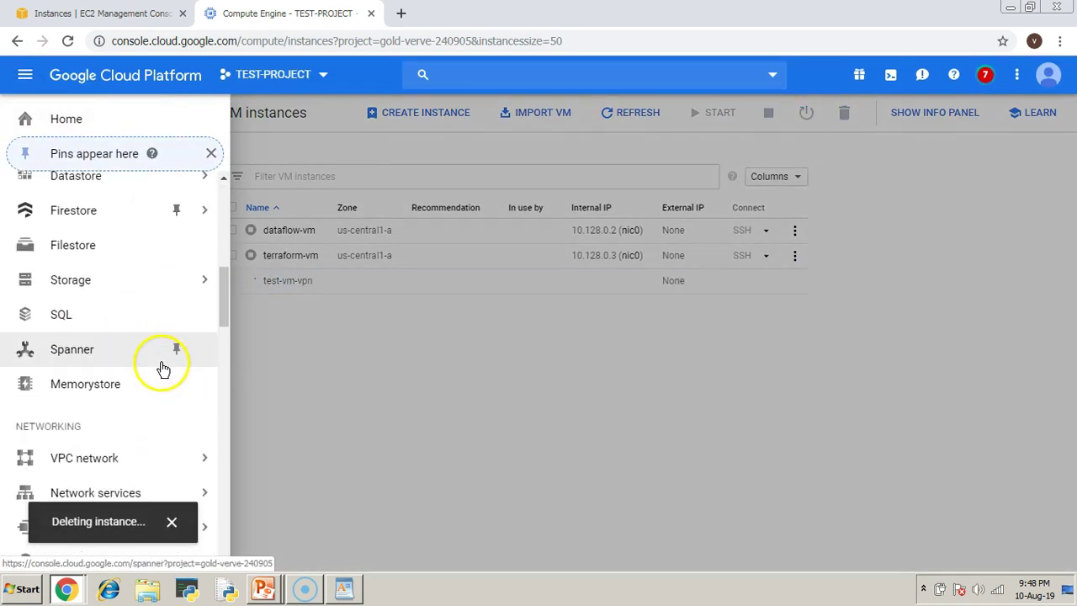
scroll(163, 368, "down", 2)
mouse_move(85, 314)
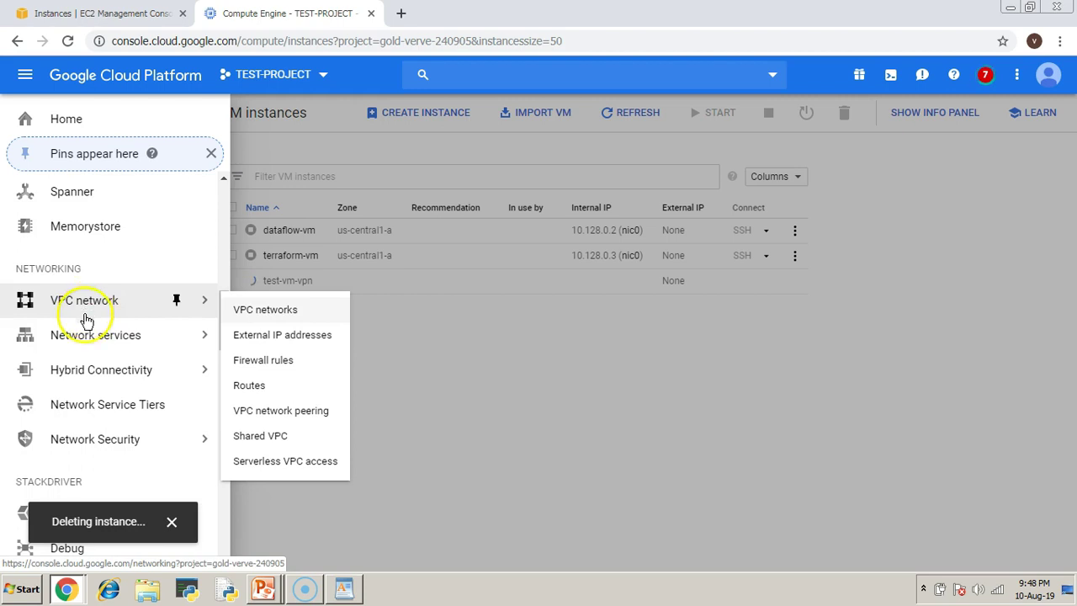
mouse_move(99, 379)
left_click(250, 379)
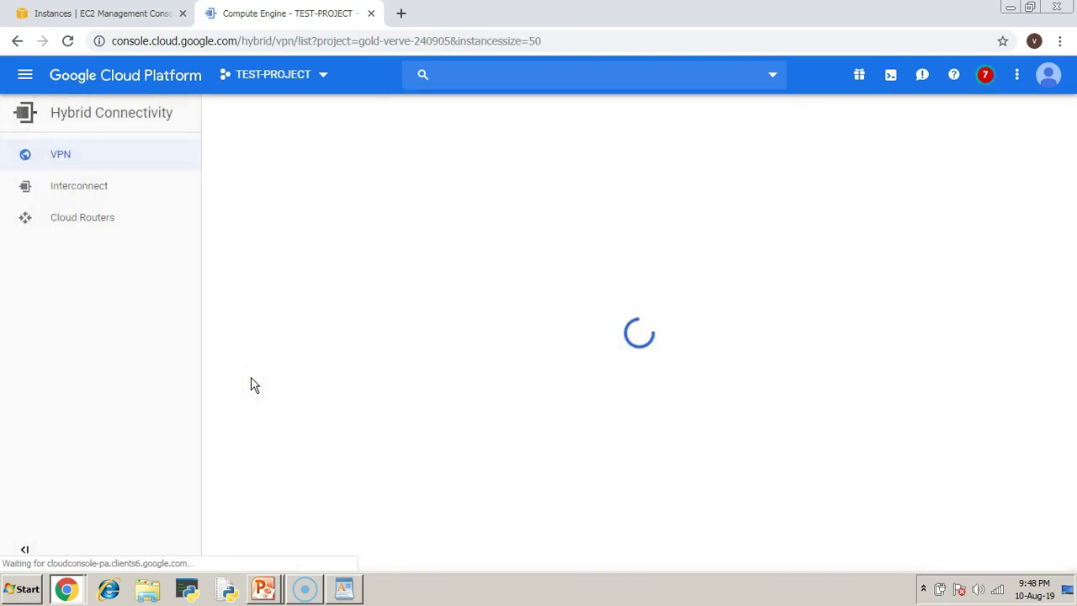
- Delete the VPN tunnel vpn-1-tunnel-1
left_click(234, 294)
left_click_drag(644, 565, 844, 545)
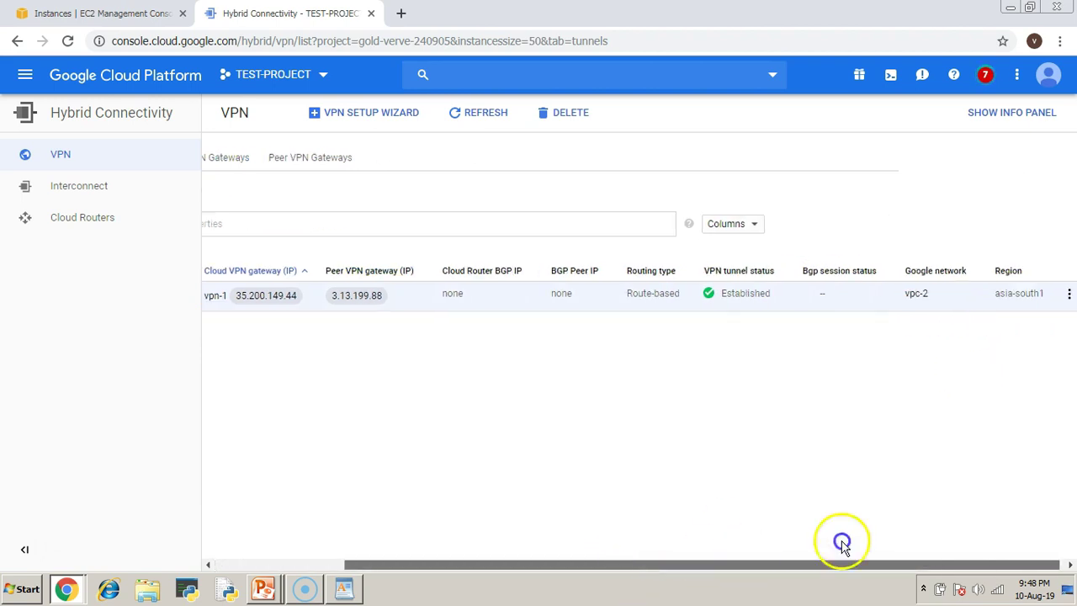
left_click(1063, 294)
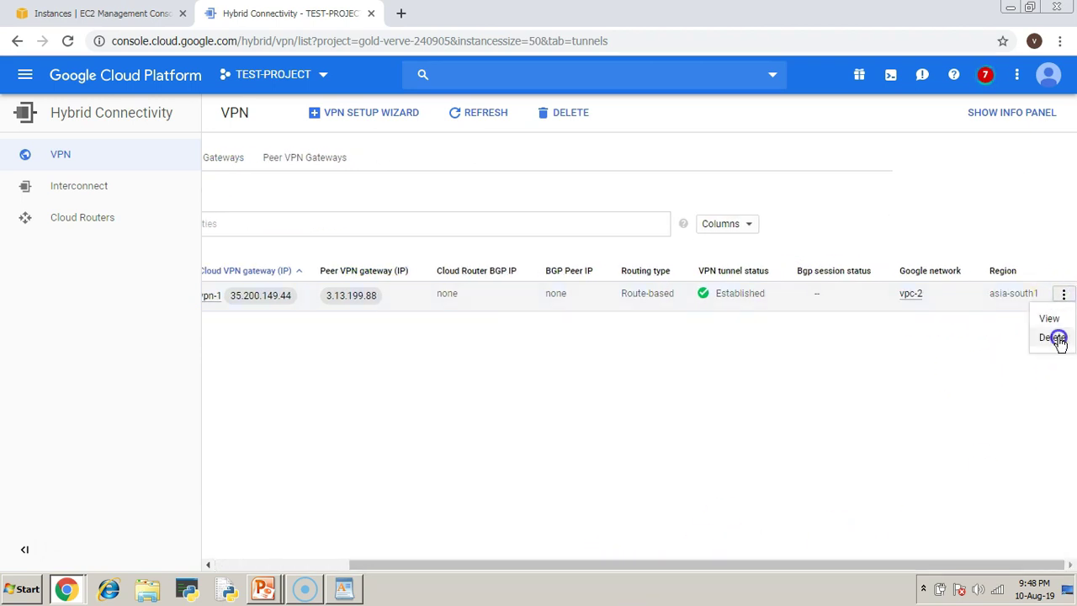
left_click(1053, 338)
left_click(732, 360)
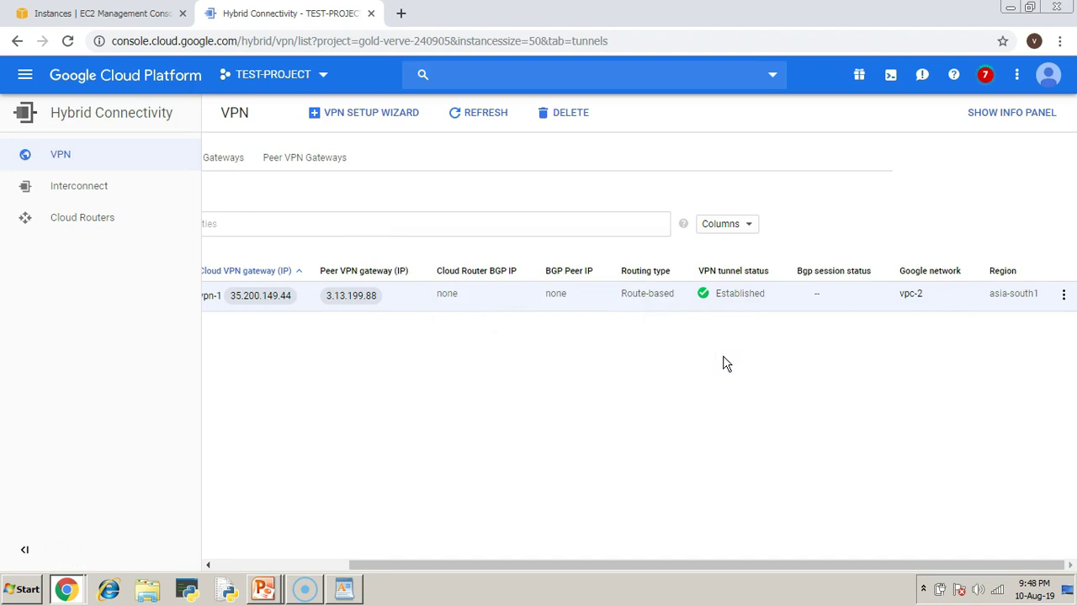
left_click_drag(832, 565, 532, 541)
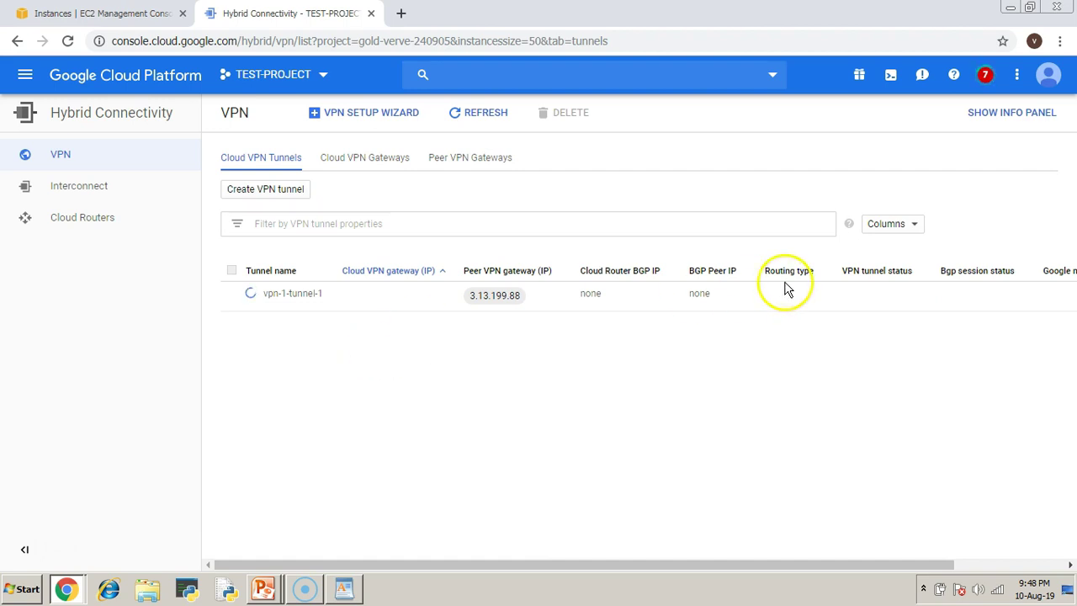
- Delete the vpn-1 Cloud VPN gateway and return to the VPN tunnels list
left_click(367, 162)
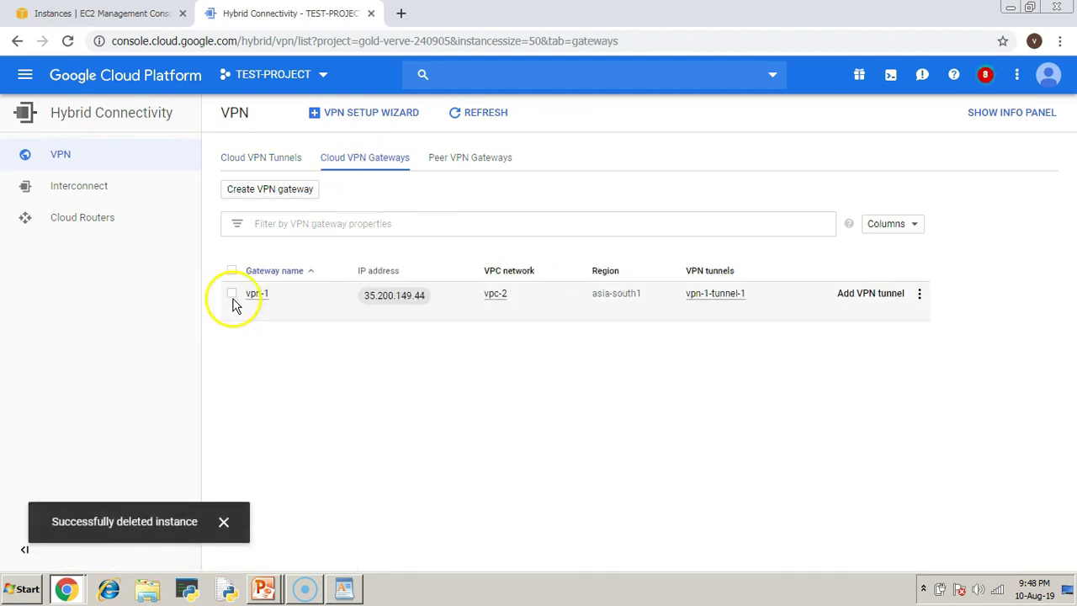
left_click(920, 294)
left_click(932, 335)
left_click(261, 162)
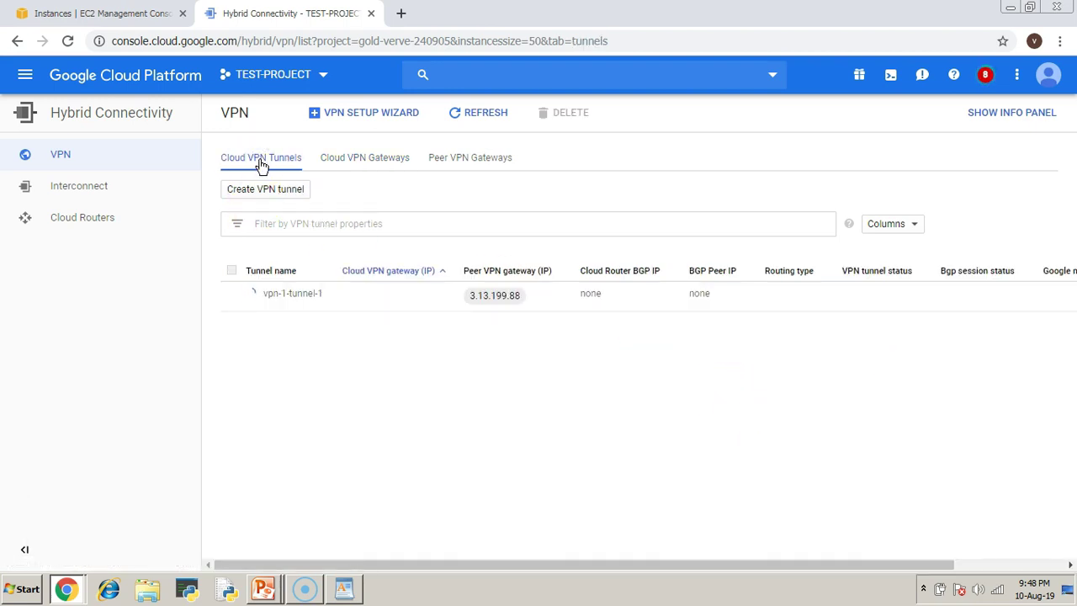
- Delete the AWS Site-to-Site VPN connection vpn-0c5ac155b20cf7980 from the VPC console
left_click(95, 15)
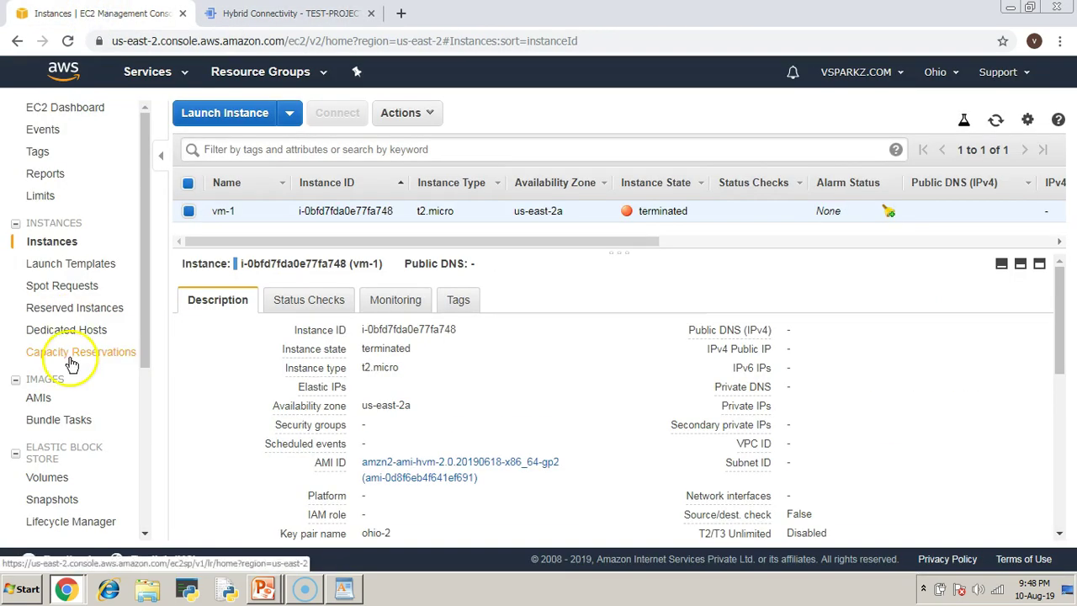
left_click(160, 77)
left_click(48, 173)
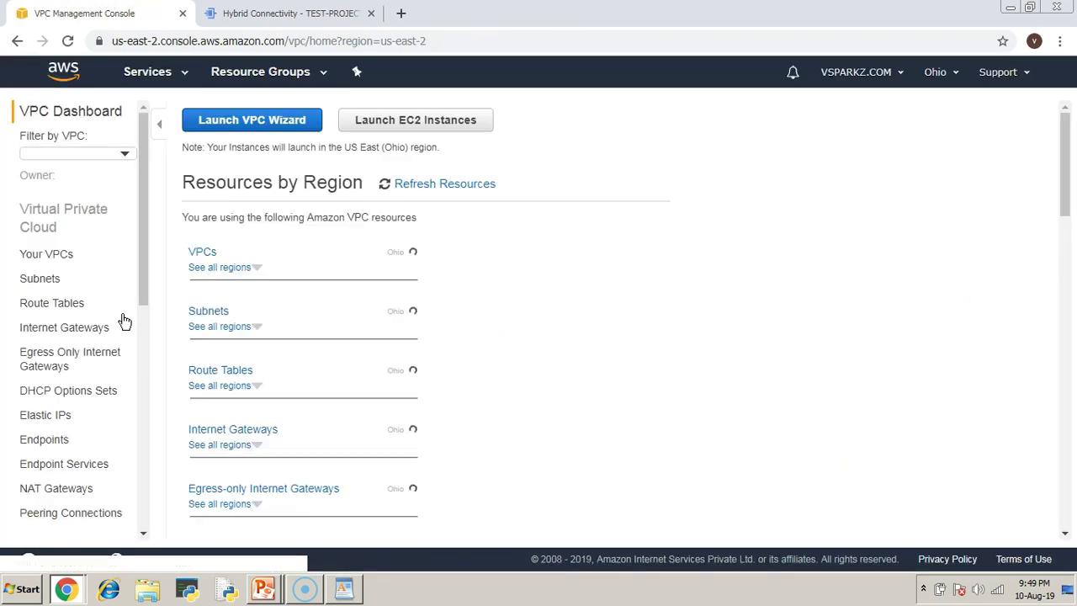
scroll(70, 336, "down", 3)
scroll(70, 336, "down", 2)
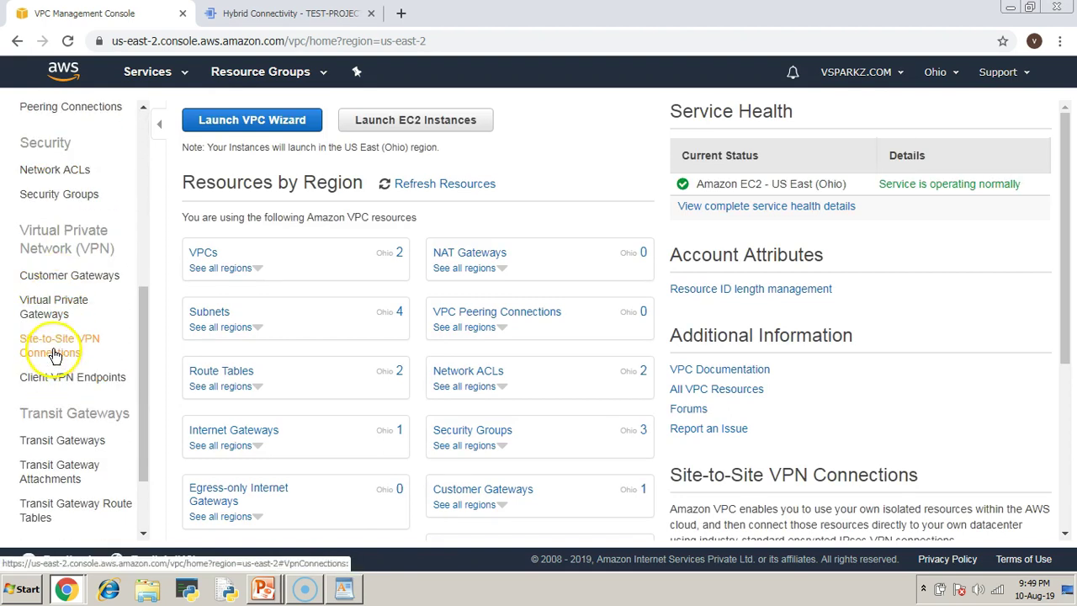
left_click(55, 345)
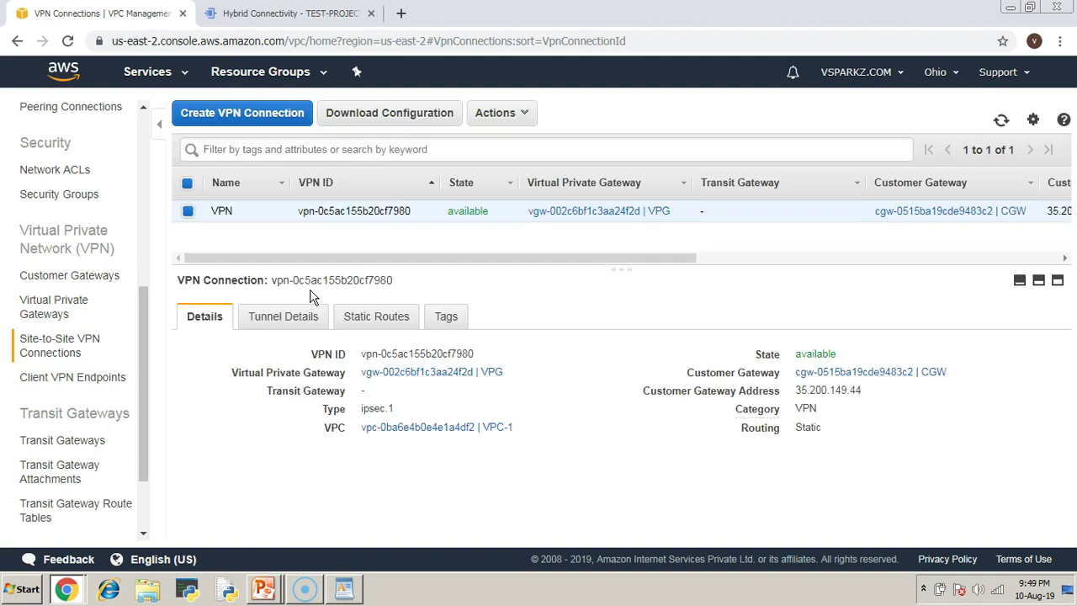
left_click(524, 113)
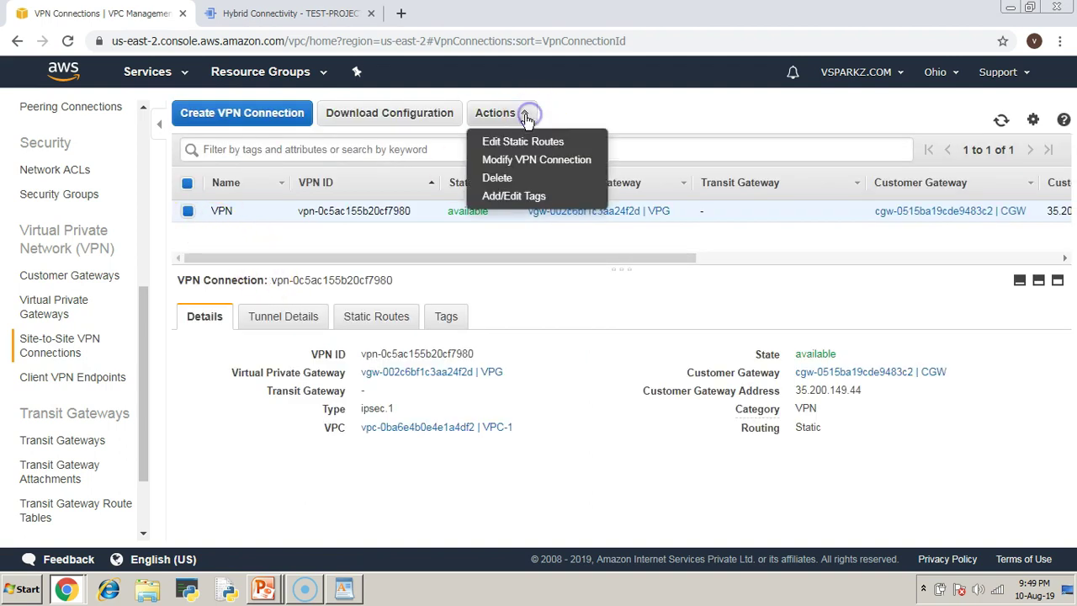
left_click(501, 177)
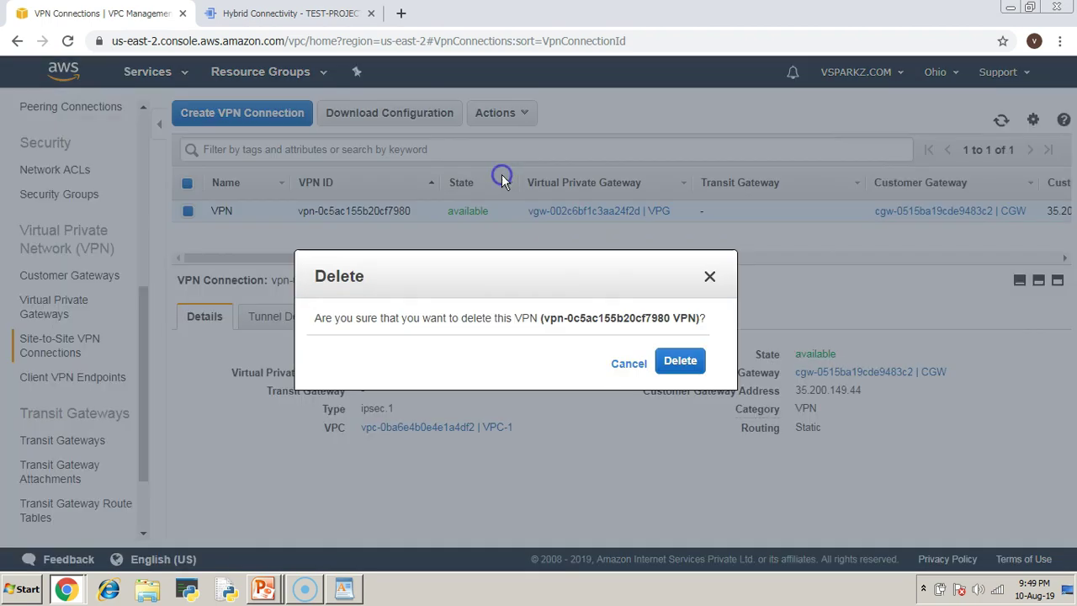
left_click(686, 364)
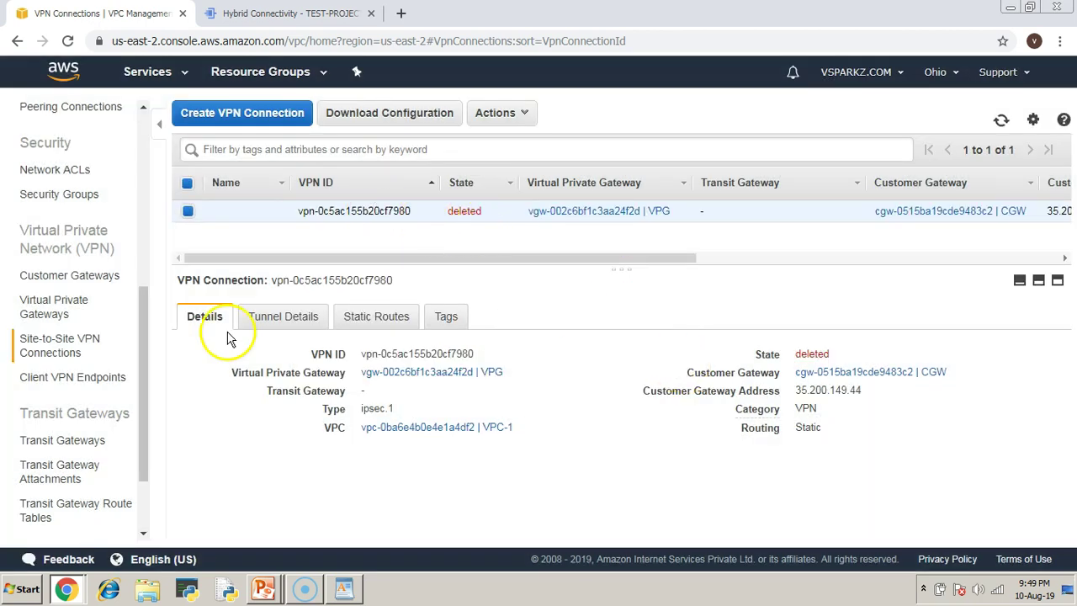
left_click(70, 310)
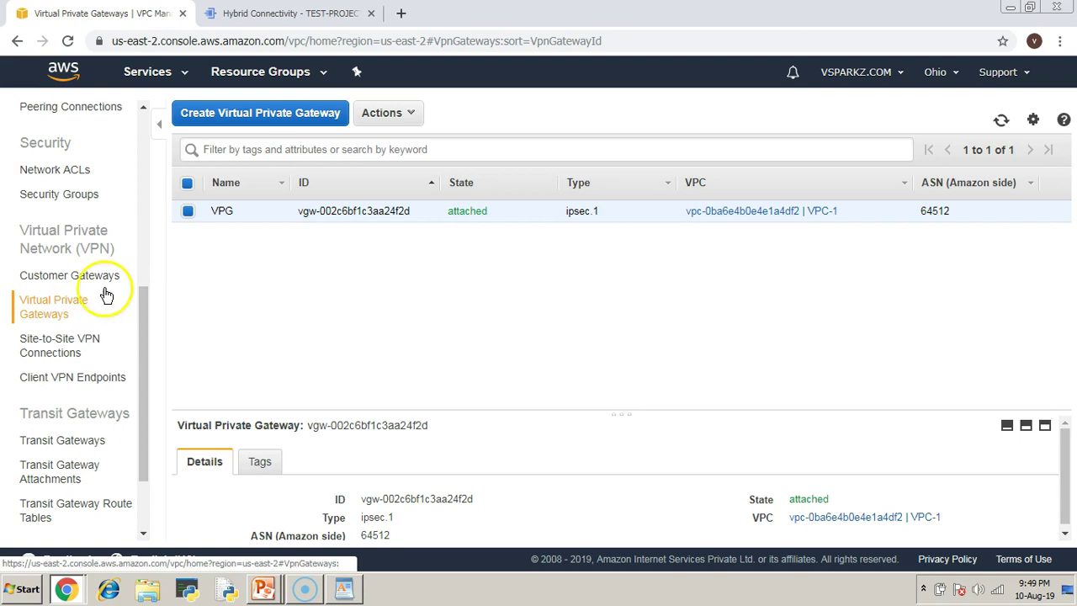
- Detach the virtual private gateway from VPC-1 and delete it
left_click(411, 114)
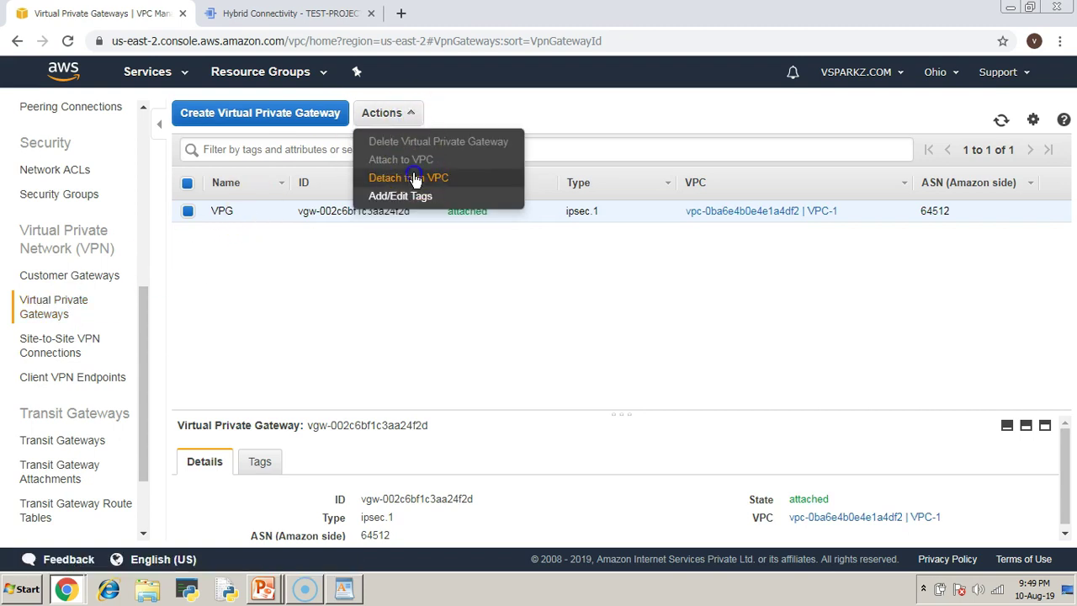
left_click(411, 177)
left_click(989, 320)
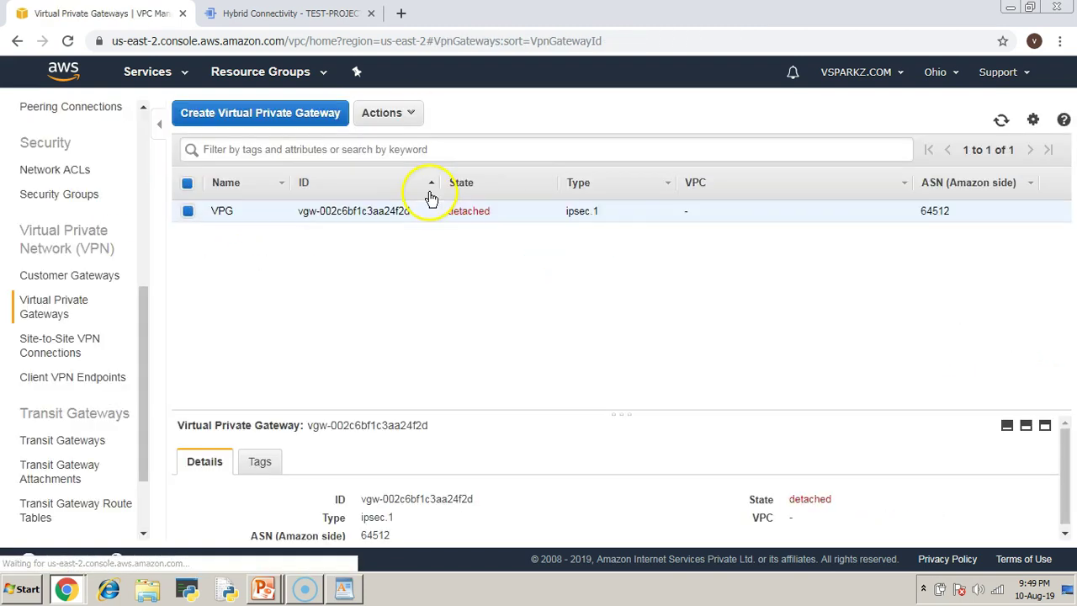
left_click(407, 117)
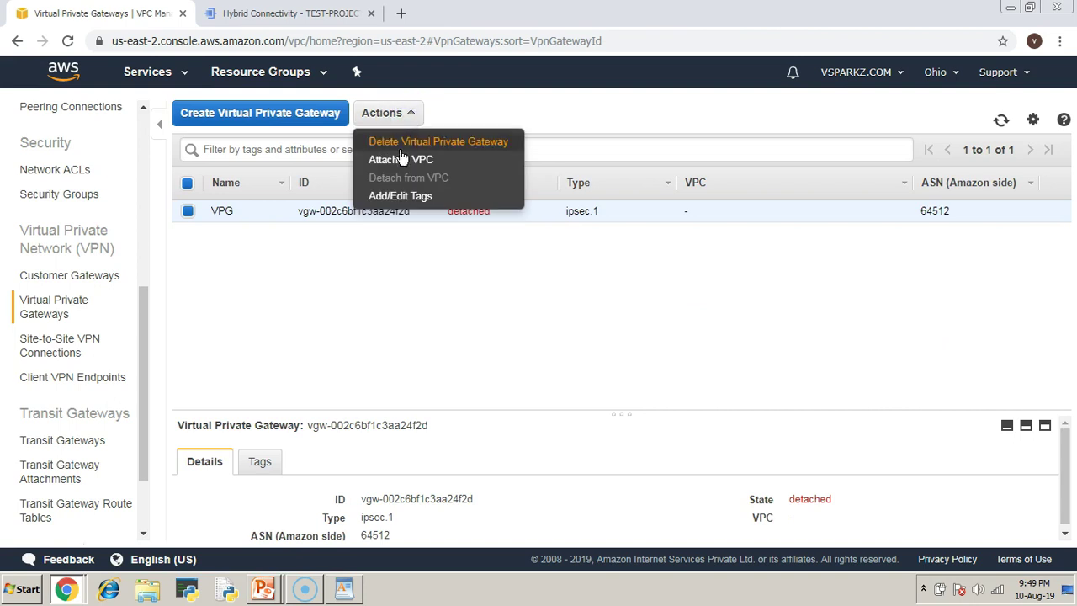
left_click(401, 142)
left_click(718, 360)
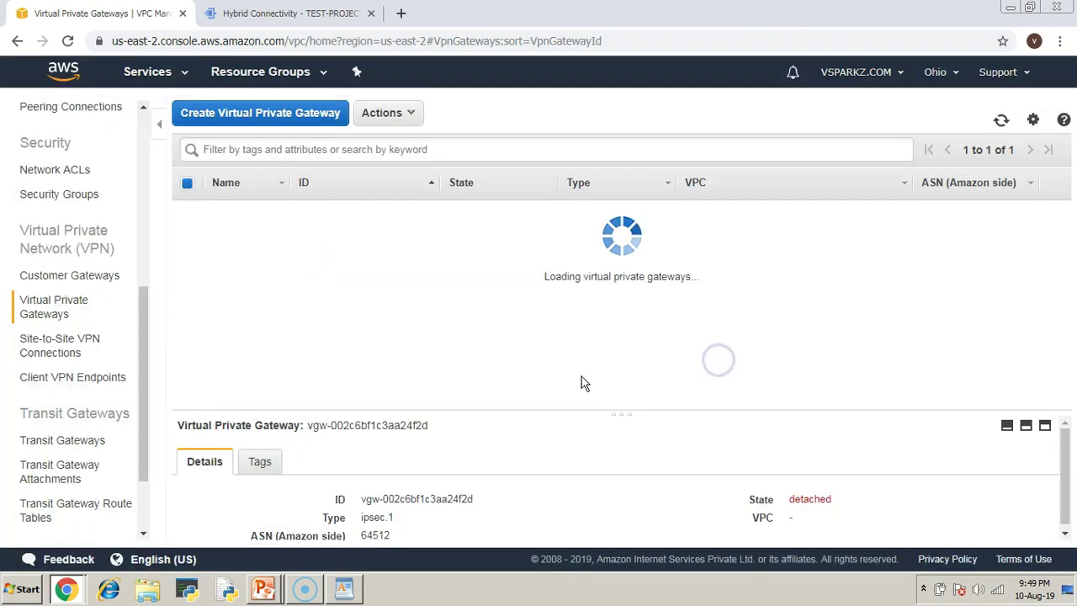
- Delete customer gateway cgw-0515ba19cde9483c2 and refresh the list to confirm it shows deleted
left_click(41, 276)
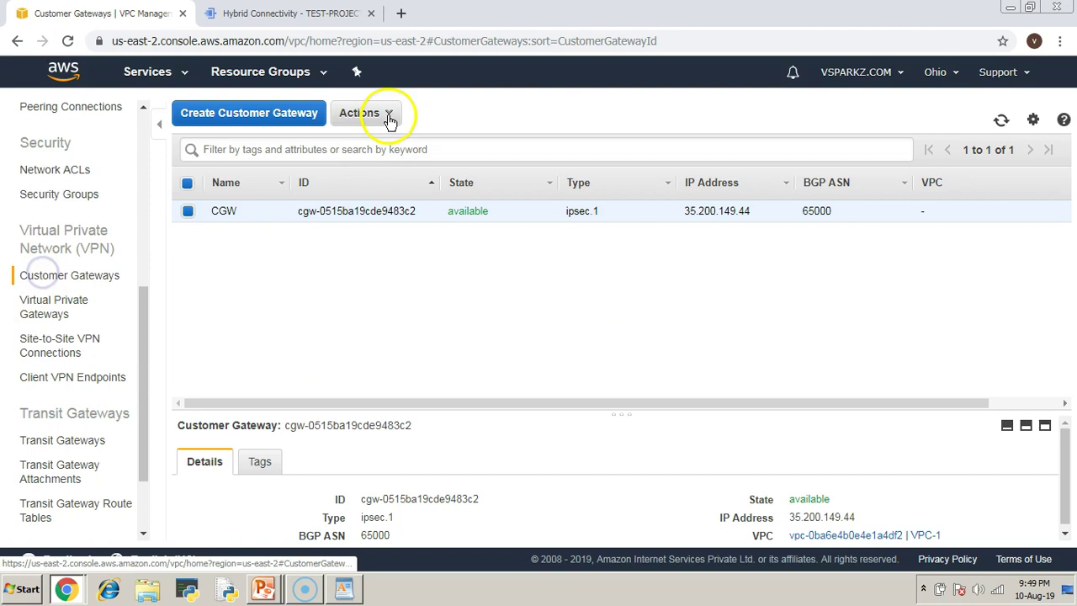
left_click(390, 118)
left_click(394, 140)
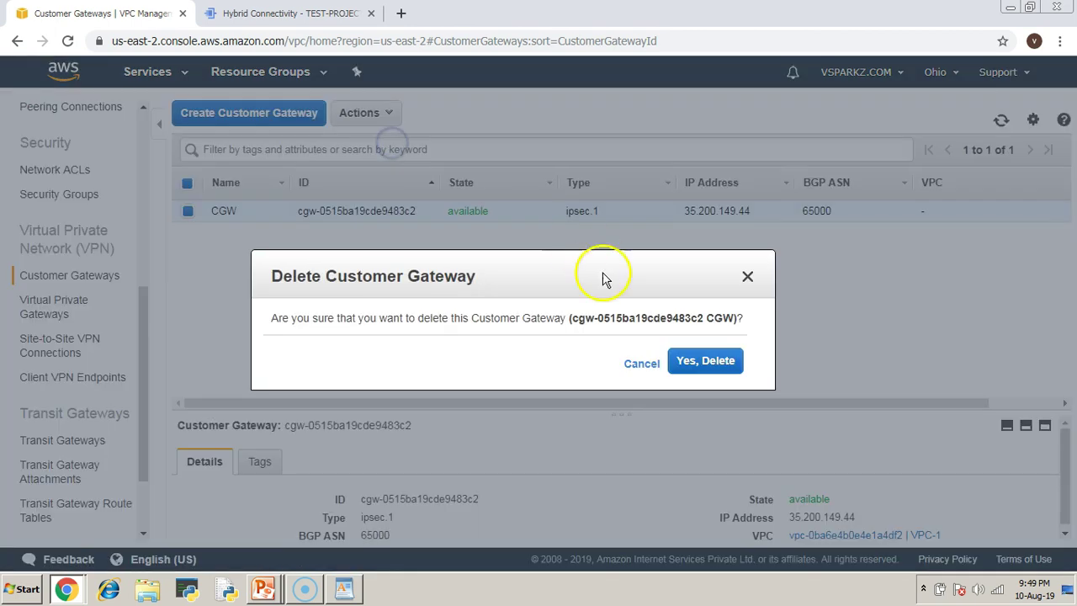
left_click(699, 360)
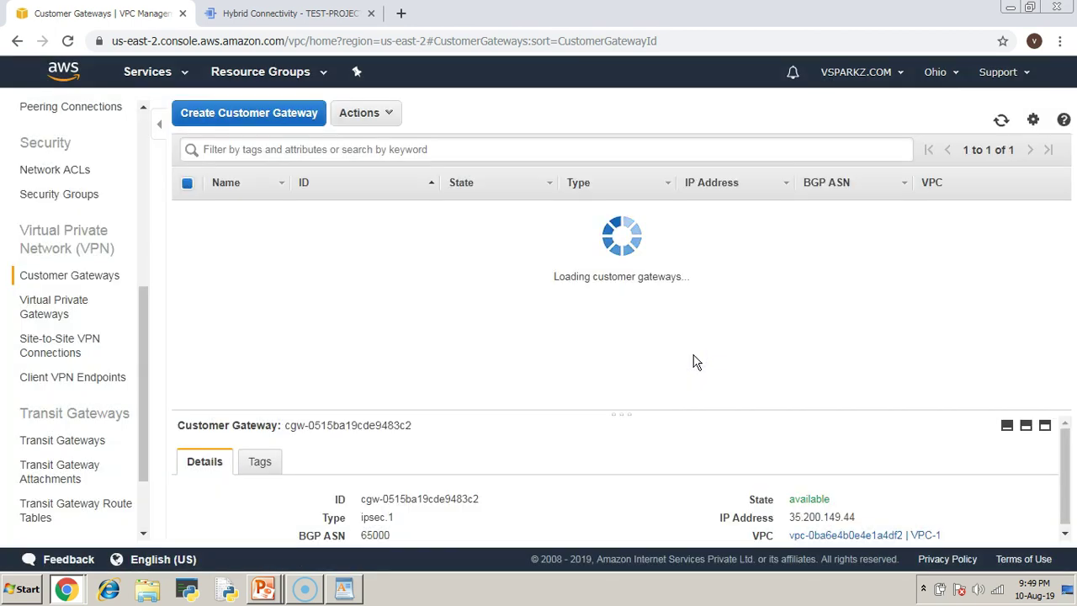
left_click(187, 183)
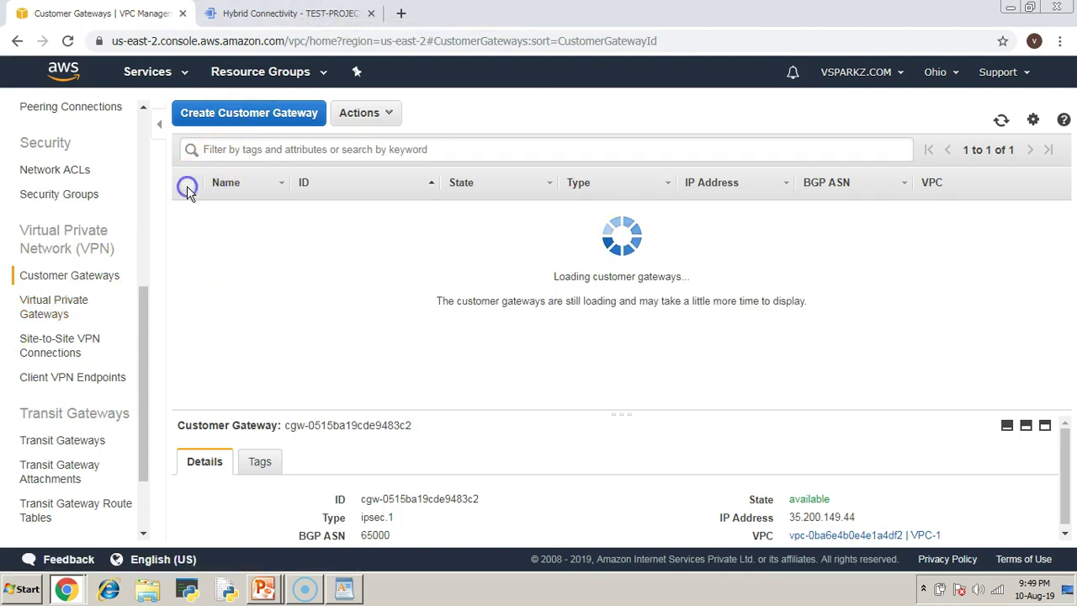
left_click(999, 120)
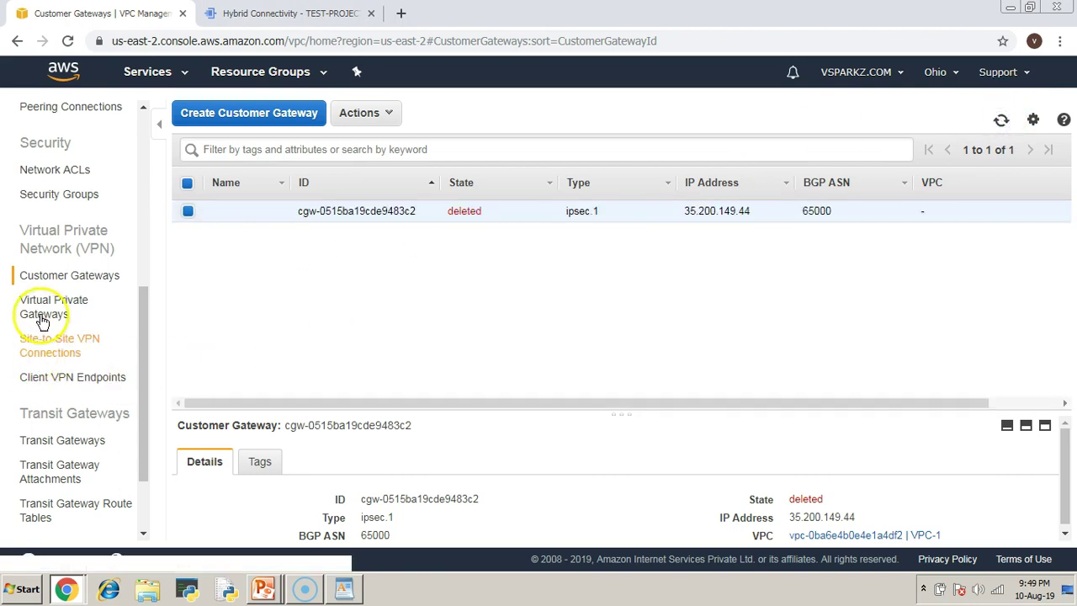
scroll(51, 300, "up", 3)
left_click(44, 246)
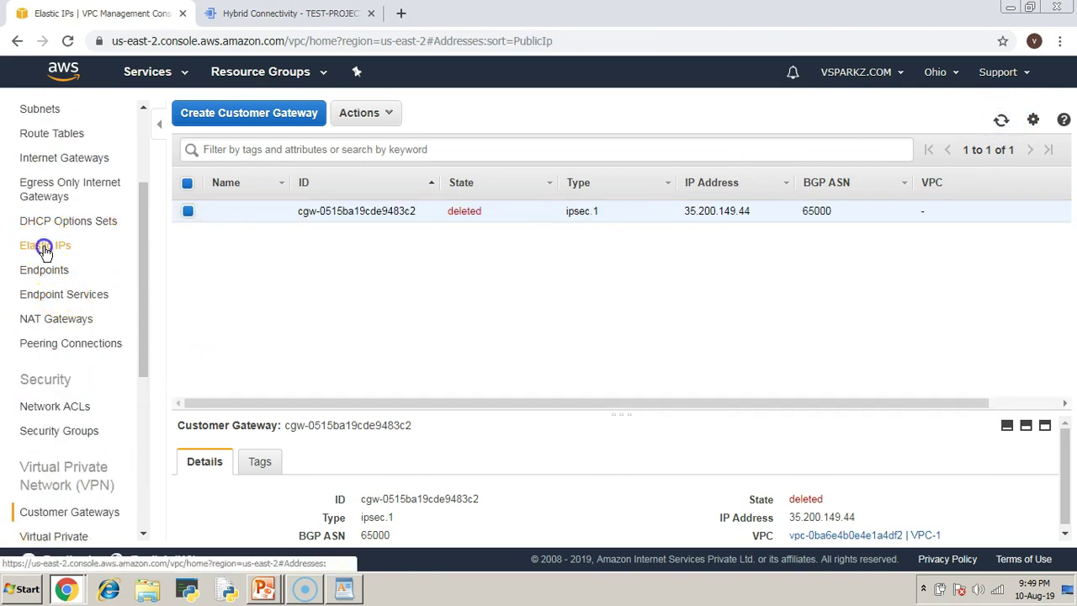
- In Google Cloud, delete the vpn-1 Cloud VPN gateway
left_click(313, 15)
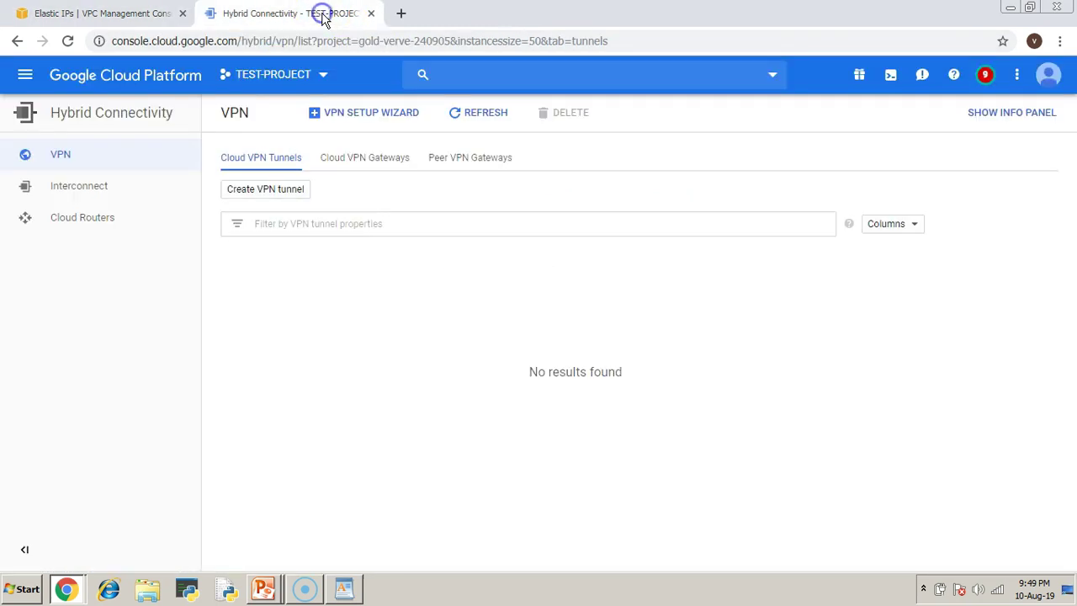
left_click(354, 167)
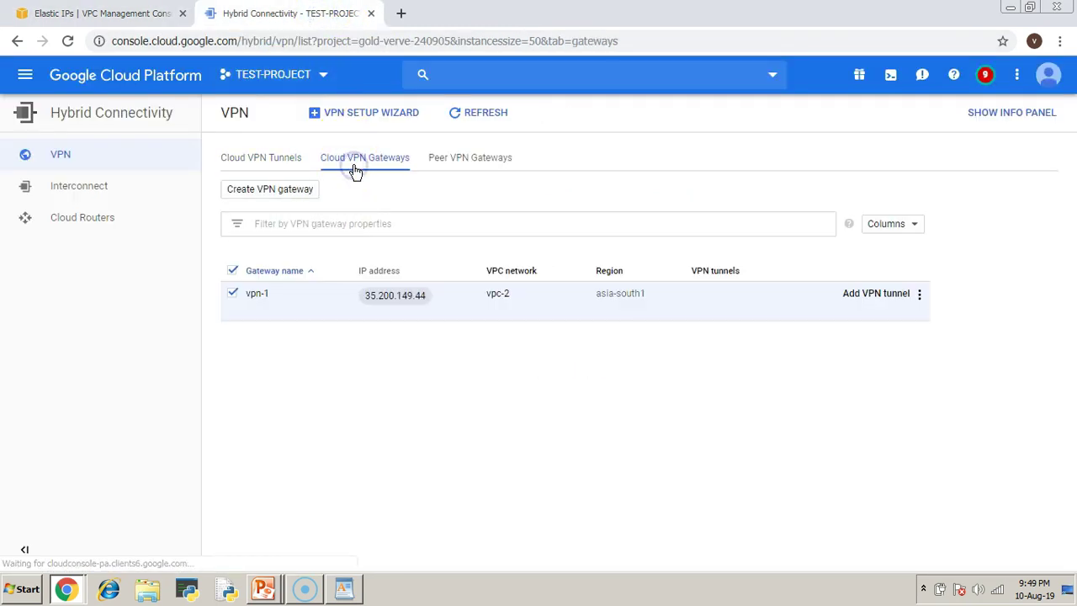
left_click(918, 296)
left_click(932, 356)
left_click(707, 352)
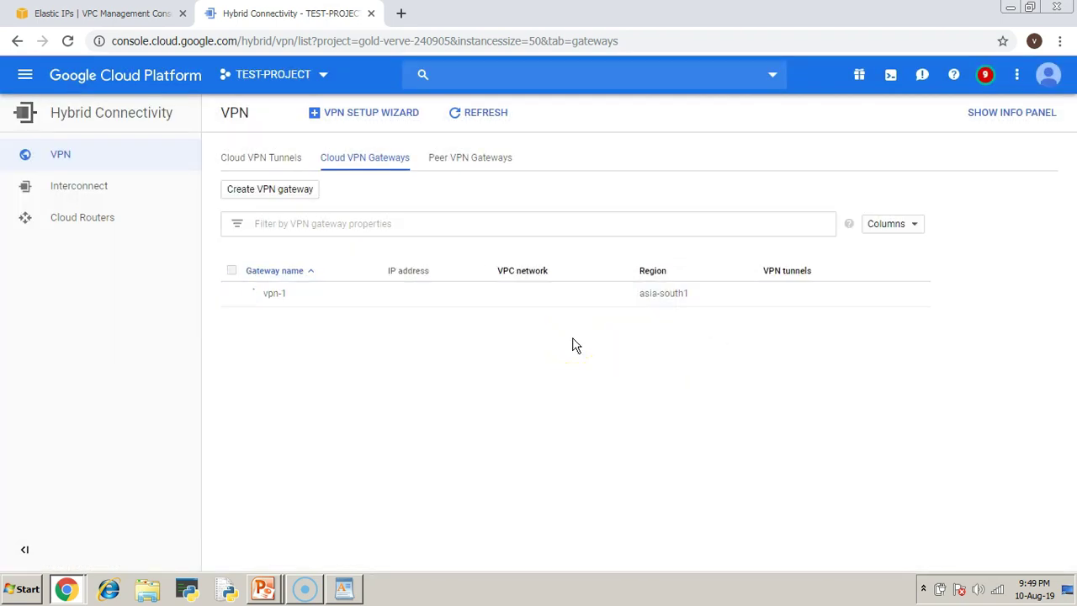
- Verify no Cloud VPN tunnels remain, then go to VPC network's External IP addresses
left_click(247, 163)
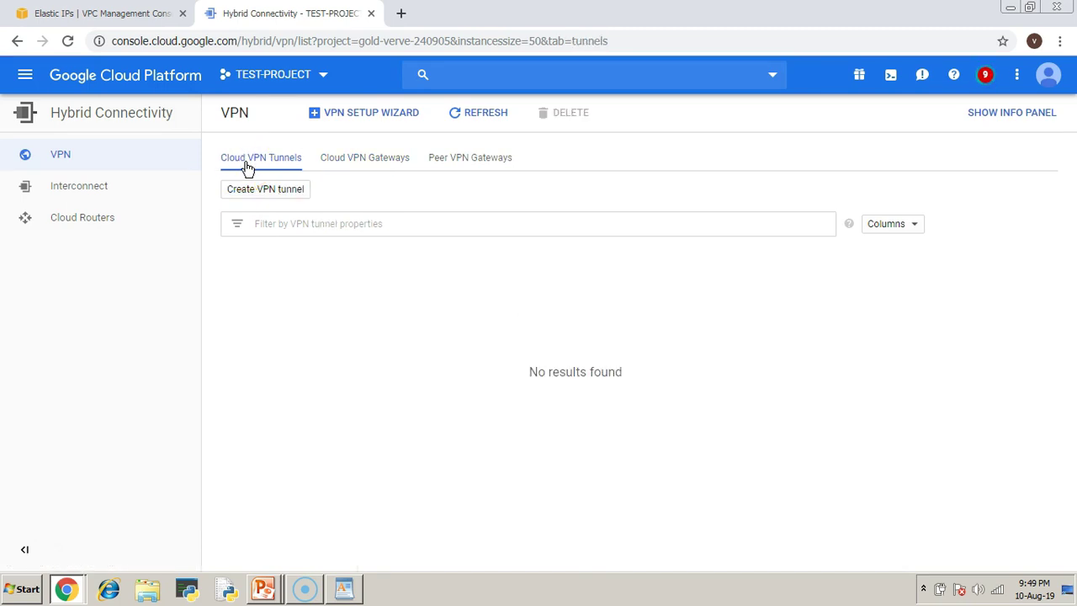
left_click(22, 87)
left_click(362, 160)
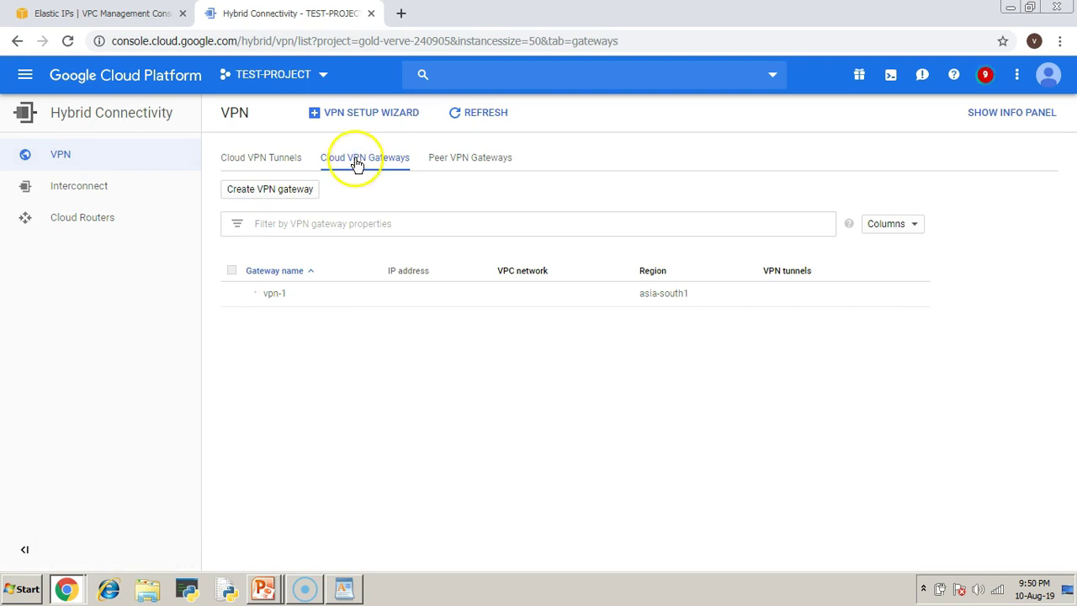
left_click(24, 77)
mouse_move(118, 405)
scroll(118, 399, "down", 6)
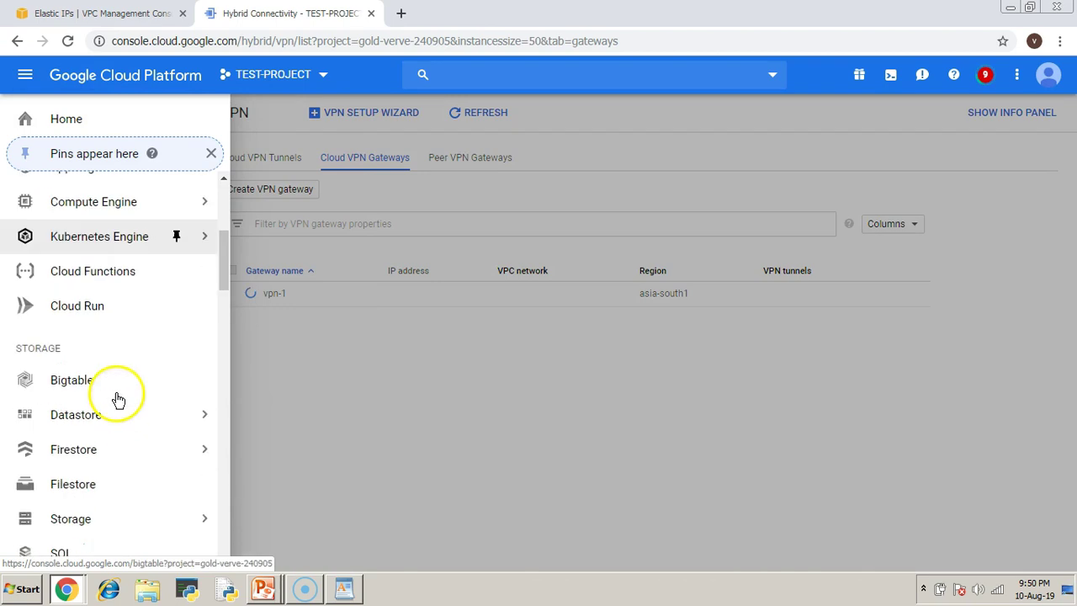
scroll(116, 388, "down", 2)
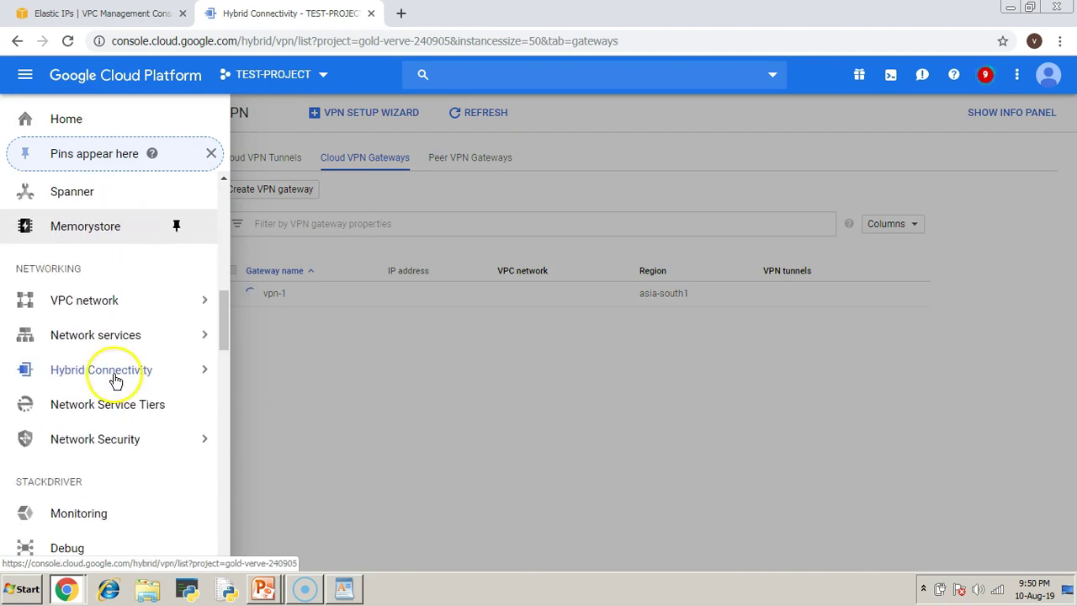
mouse_move(106, 300)
left_click(272, 336)
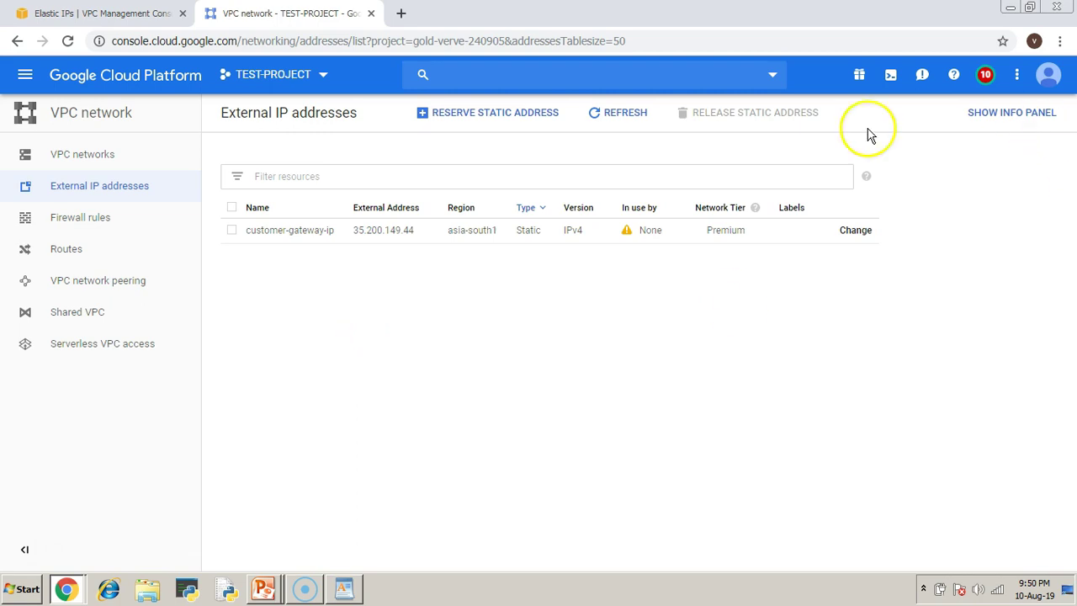
- Release the customer-gateway-ip static address 35.200.149.44, then return to the Clean up slide
left_click(619, 113)
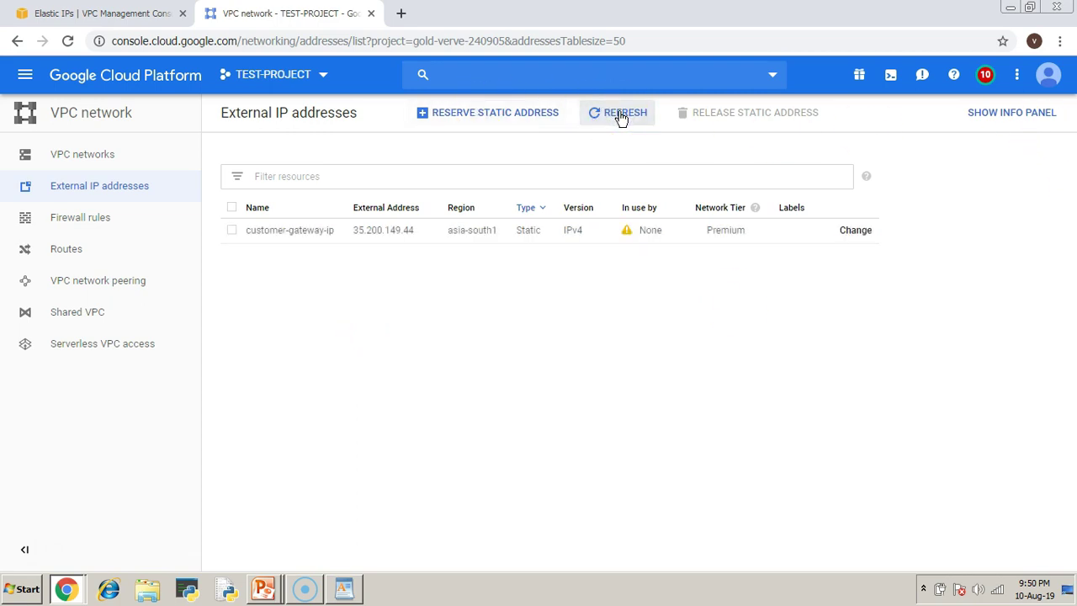
left_click(233, 230)
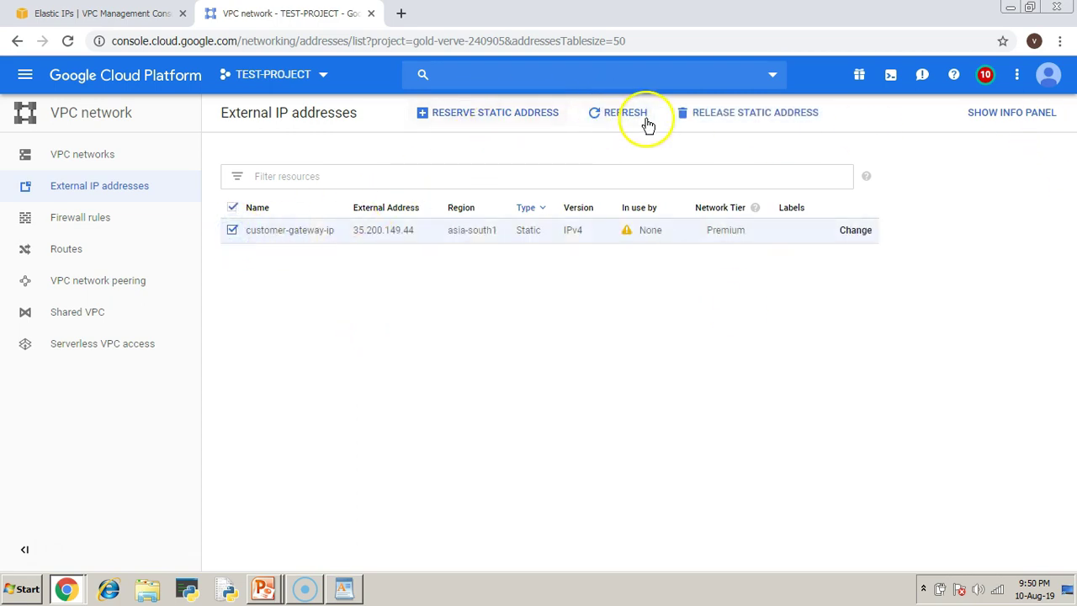
left_click(727, 114)
left_click(706, 354)
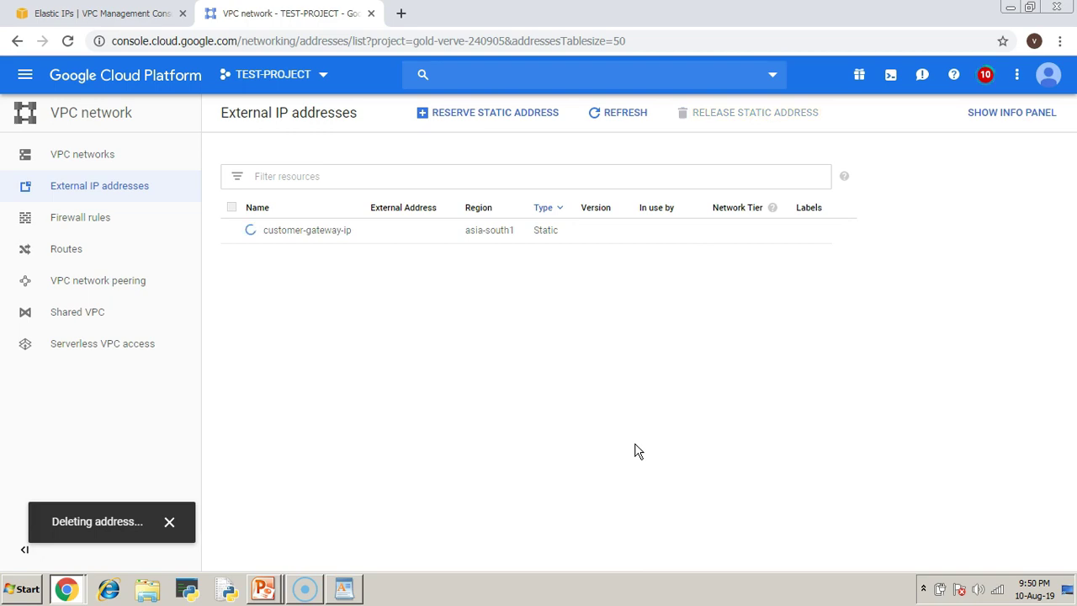
key("alt+Tab")
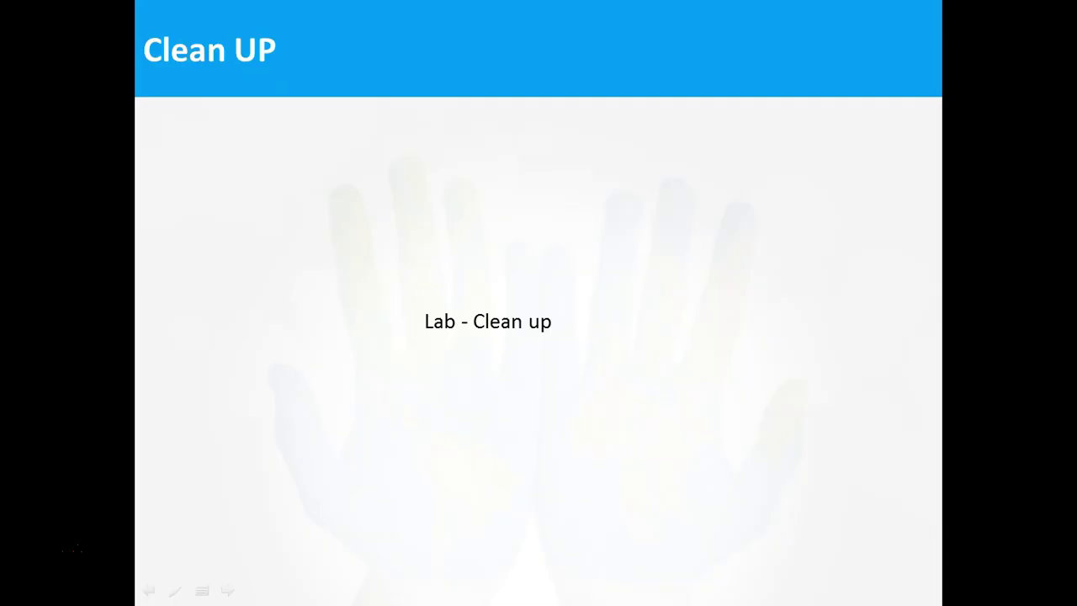